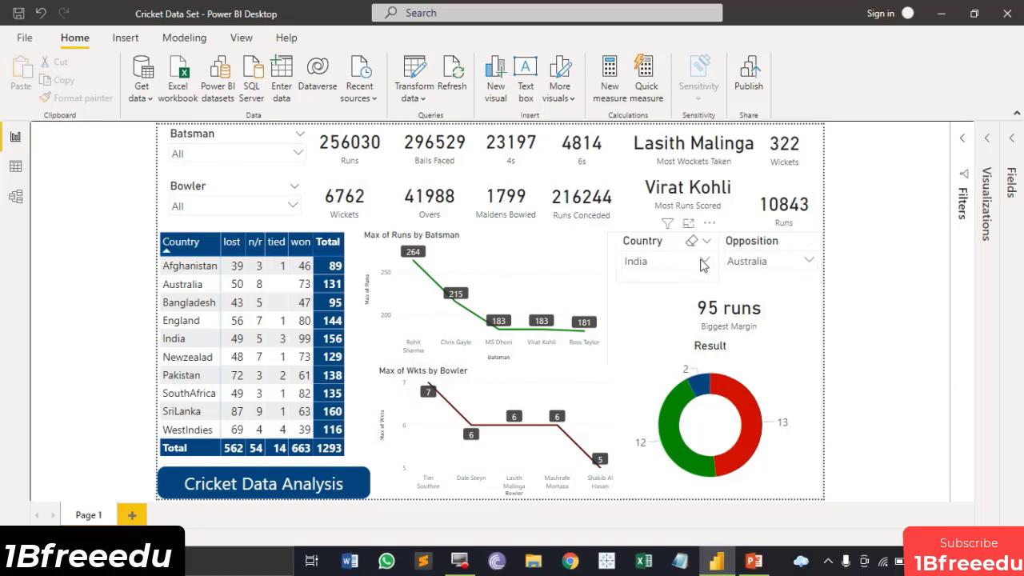
- Clear the India selection in the Country slicer and the Australia selection in the Opposition slicer
{"action": "left_click", "coordinate": [704, 261]}
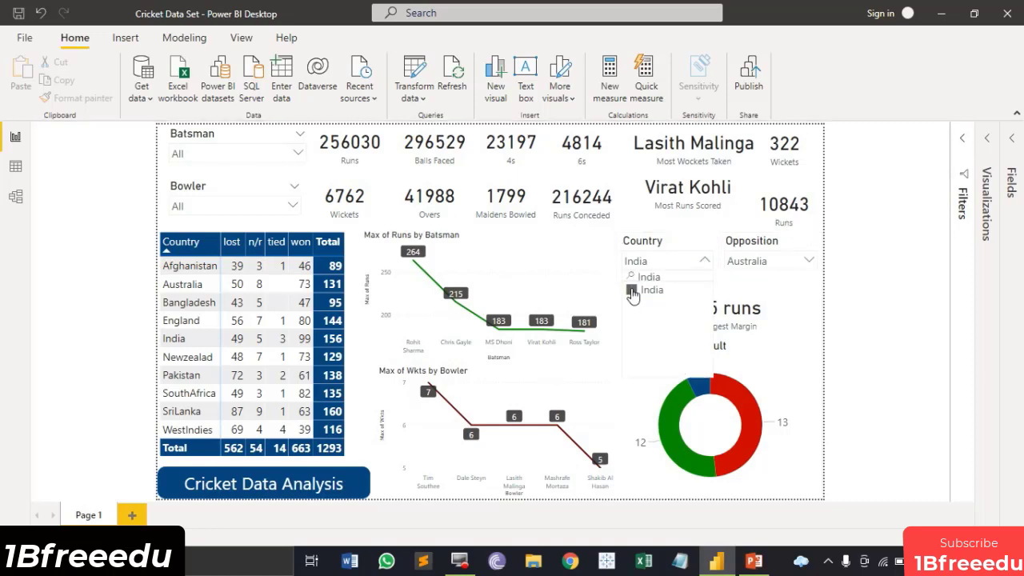
{"action": "left_click", "coordinate": [632, 291]}
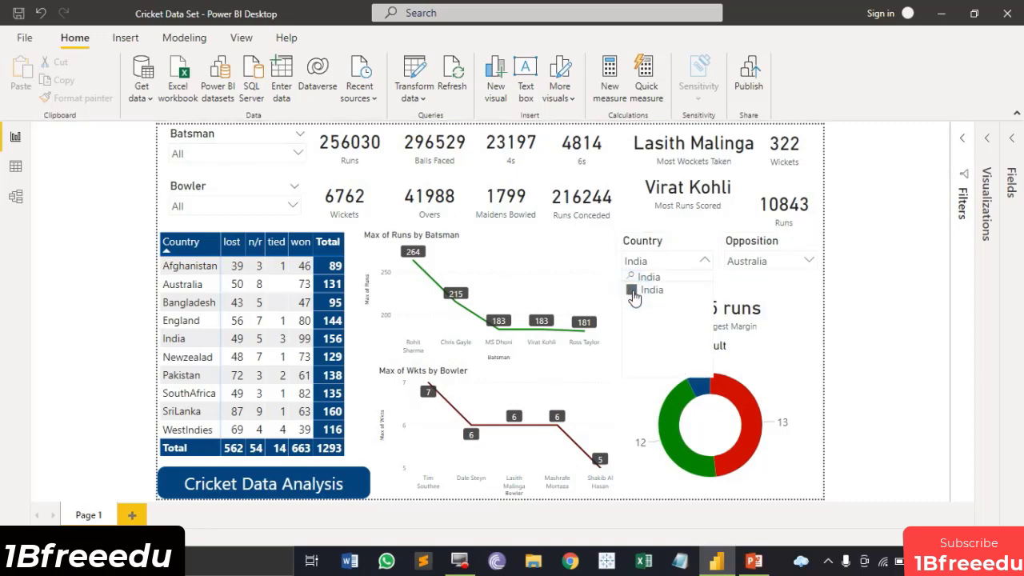
{"action": "left_click", "coordinate": [899, 303]}
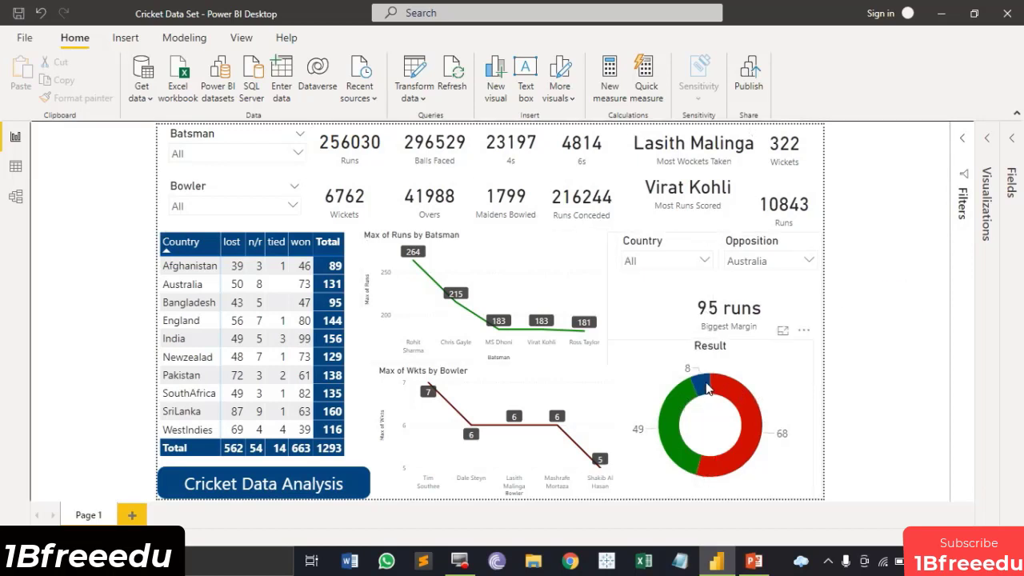
{"action": "mouse_move", "coordinate": [734, 392]}
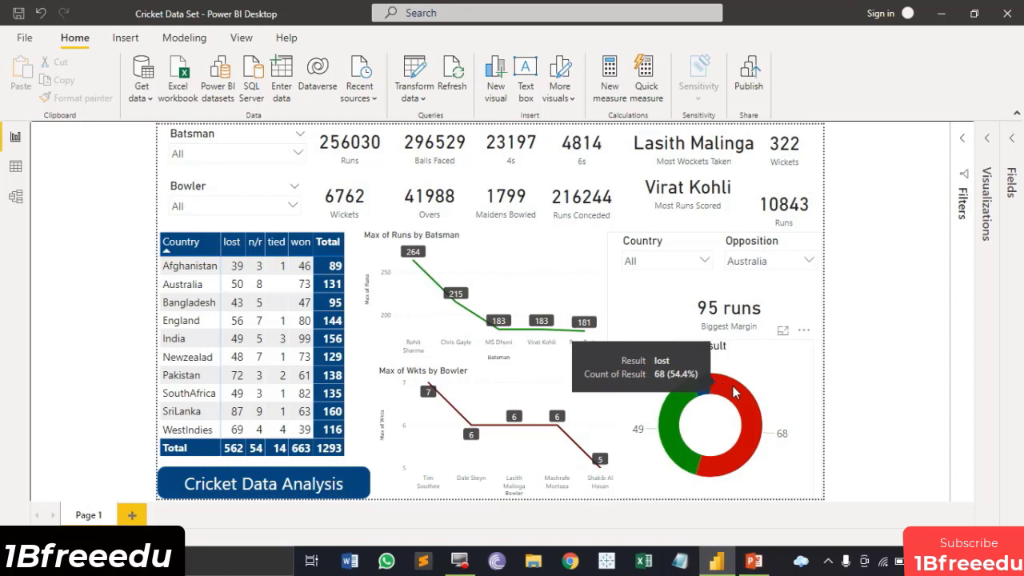
{"action": "left_click", "coordinate": [807, 262]}
{"action": "left_click", "coordinate": [735, 291]}
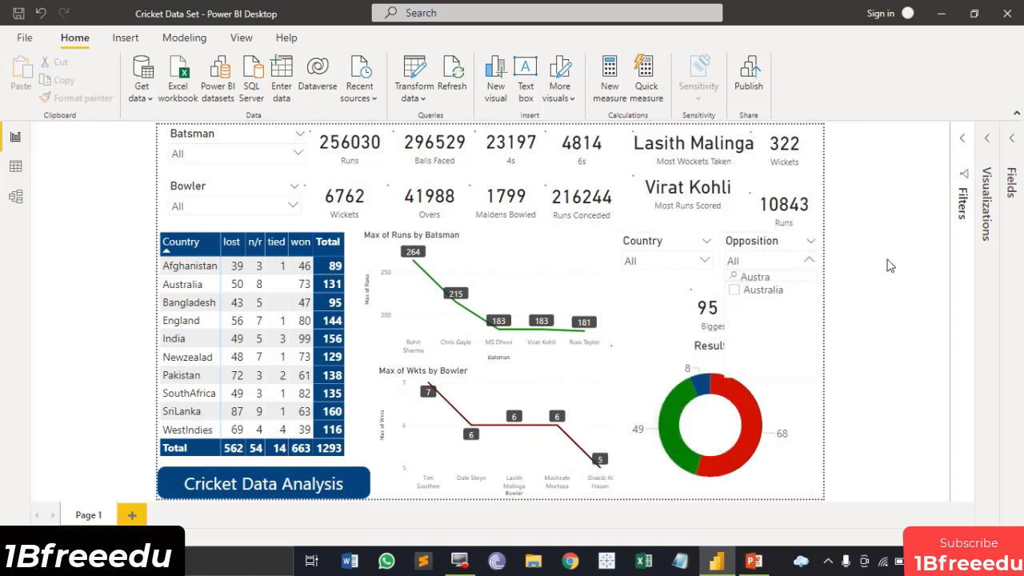
{"action": "left_click", "coordinate": [885, 260]}
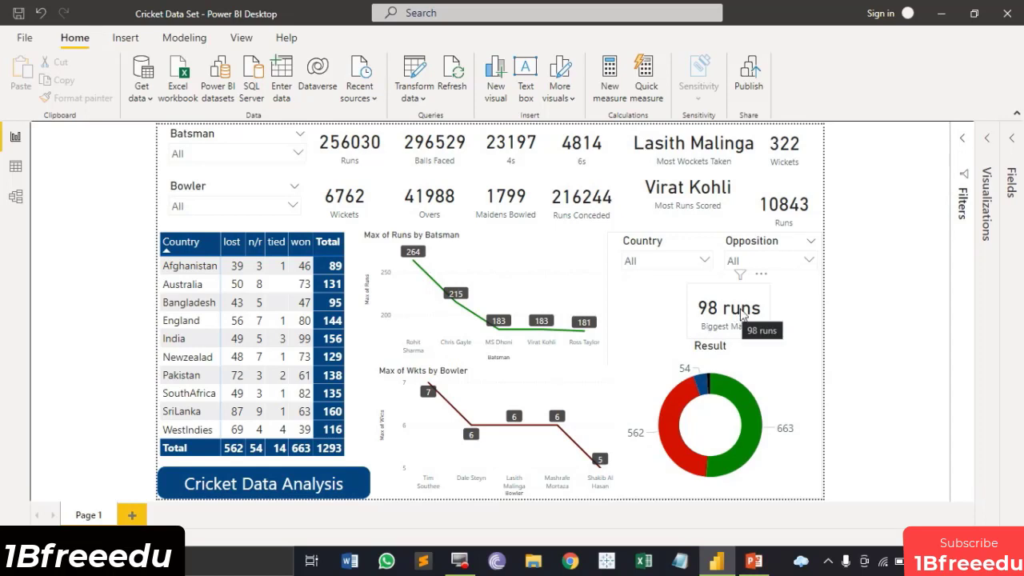
- Filter the match results to India with the Country slicer
{"action": "left_click", "coordinate": [707, 258]}
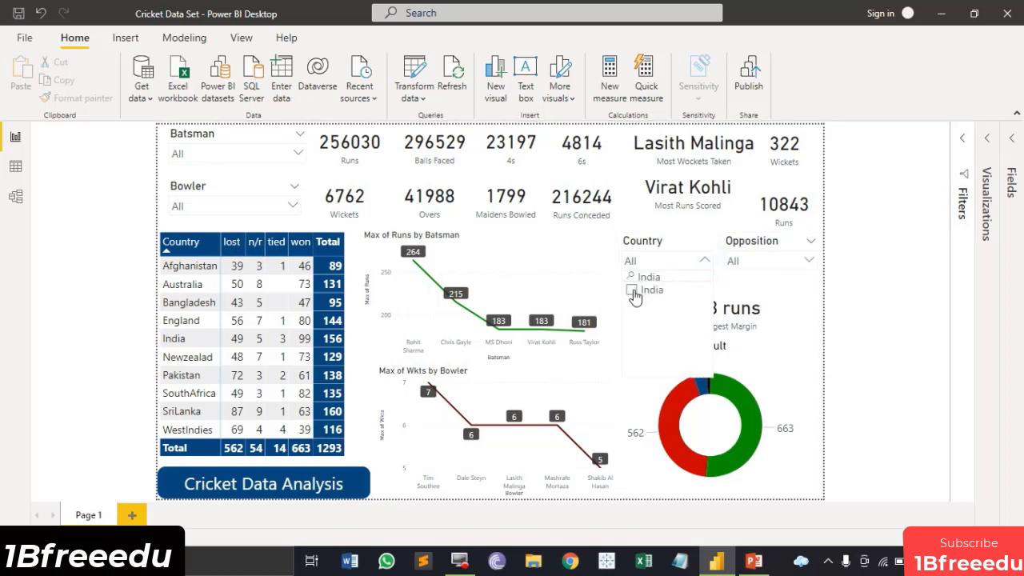
{"action": "left_click", "coordinate": [633, 292]}
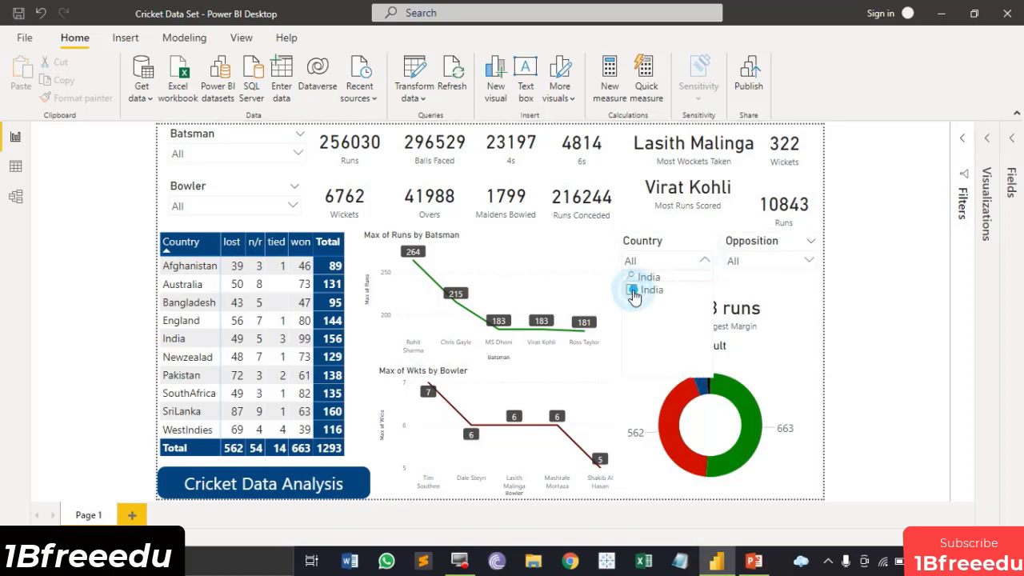
{"action": "left_click", "coordinate": [851, 304]}
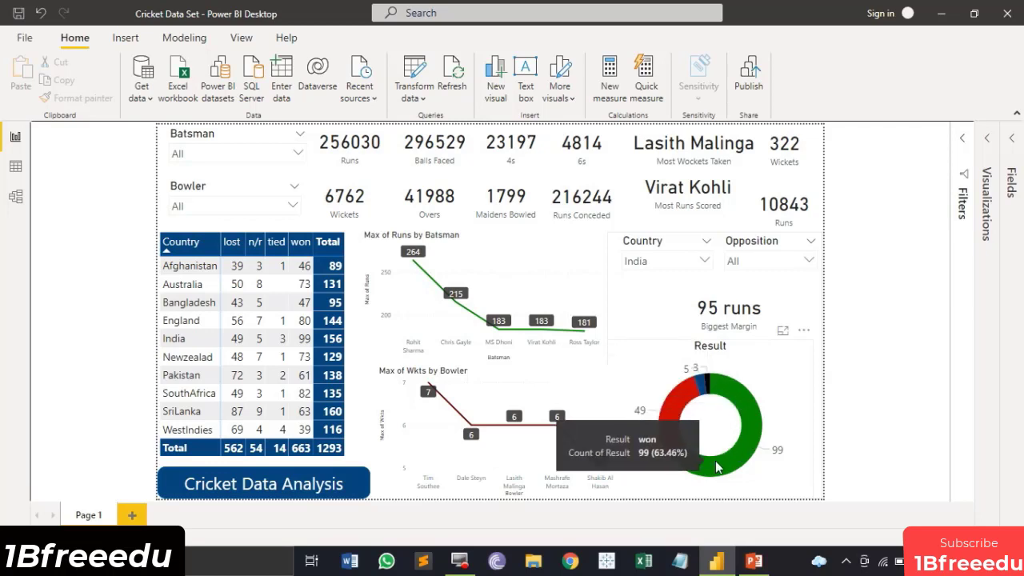
- Search the Opposition slicer for "Ind" and select West Indies as the opposing team
{"action": "left_click", "coordinate": [756, 265]}
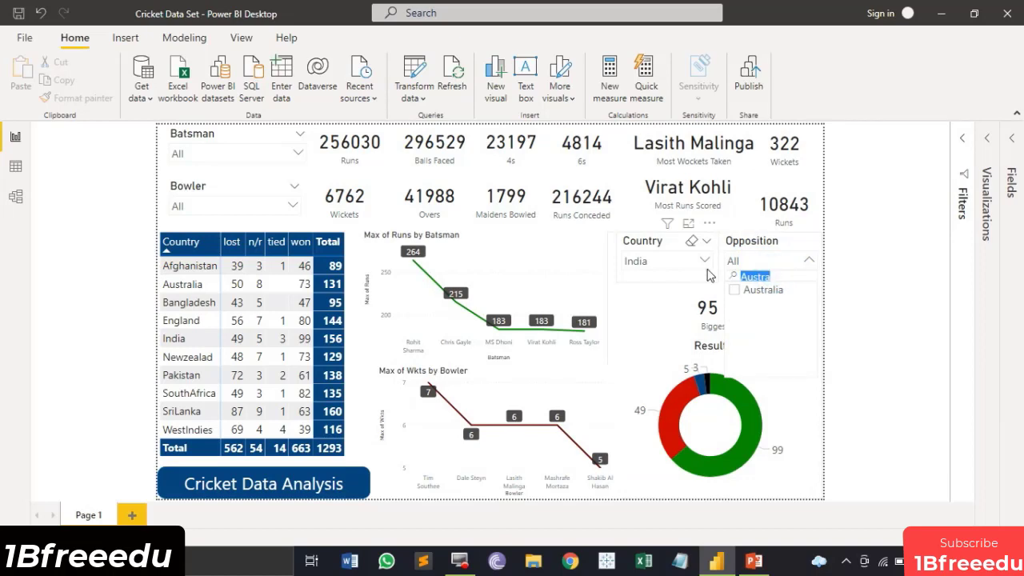
{"action": "key", "text": "BackSpace"}
{"action": "type", "text": "Ind"}
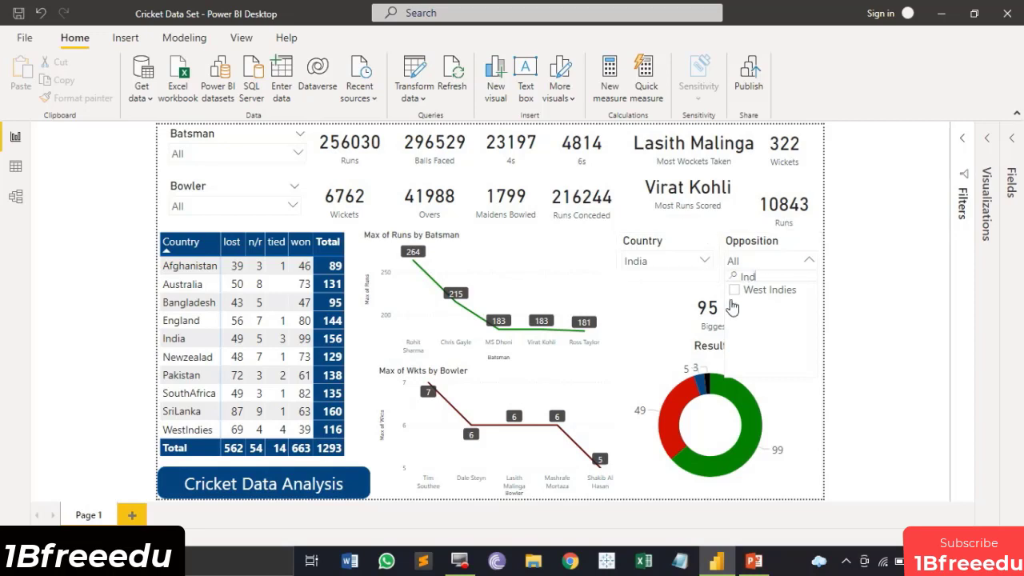
{"action": "left_click", "coordinate": [733, 293]}
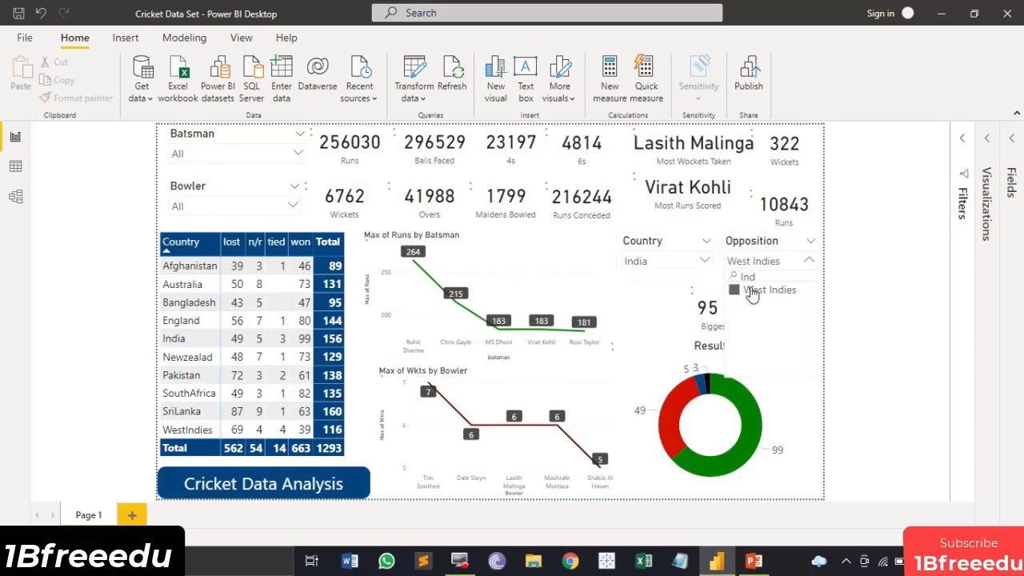
{"action": "left_click", "coordinate": [865, 274]}
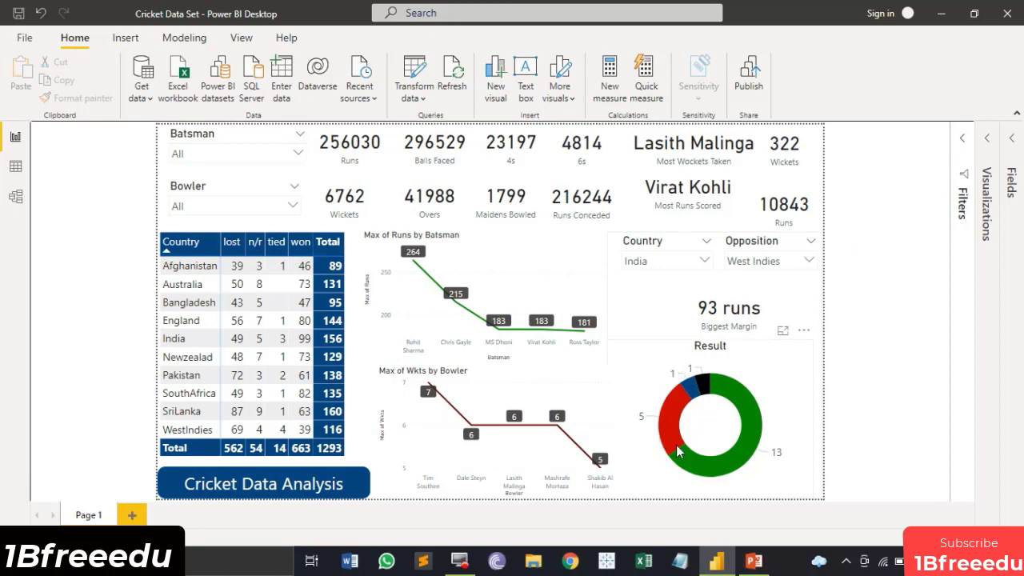
{"action": "mouse_move", "coordinate": [703, 388]}
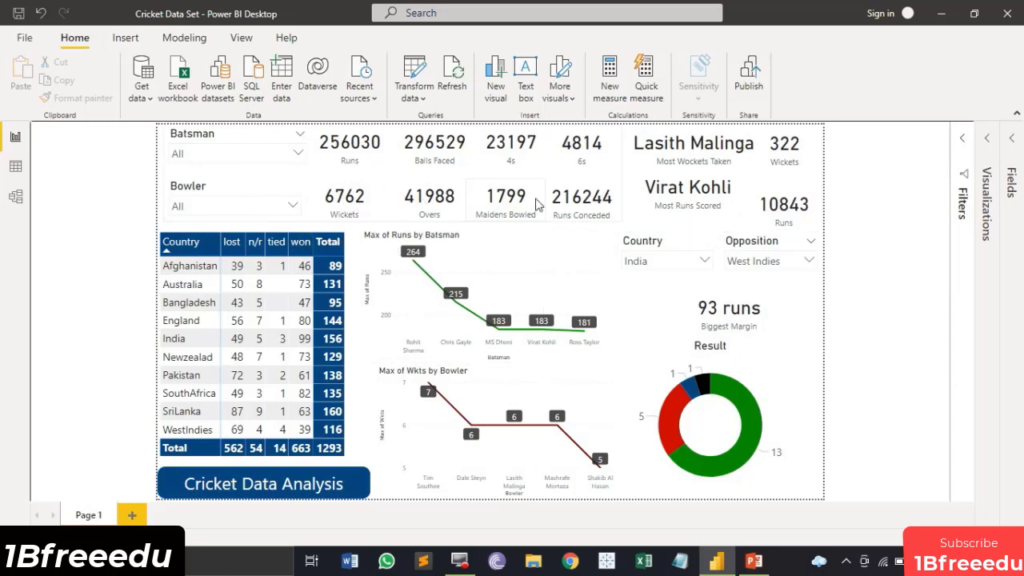
- Filter the bowling figures to Aaron Finch with the Bowler slicer
{"action": "left_click", "coordinate": [293, 207]}
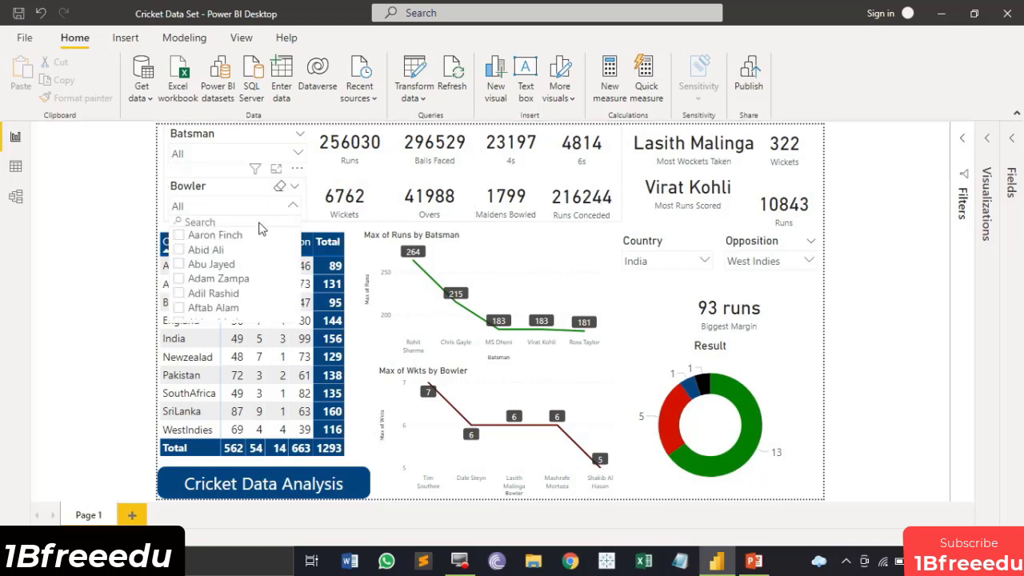
{"action": "left_click", "coordinate": [207, 236]}
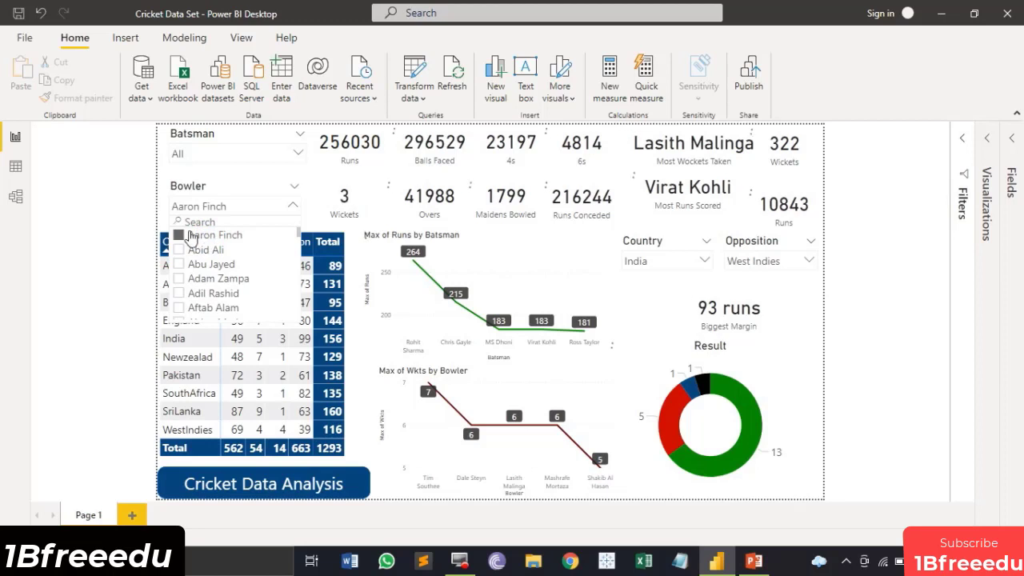
{"action": "left_click", "coordinate": [84, 195]}
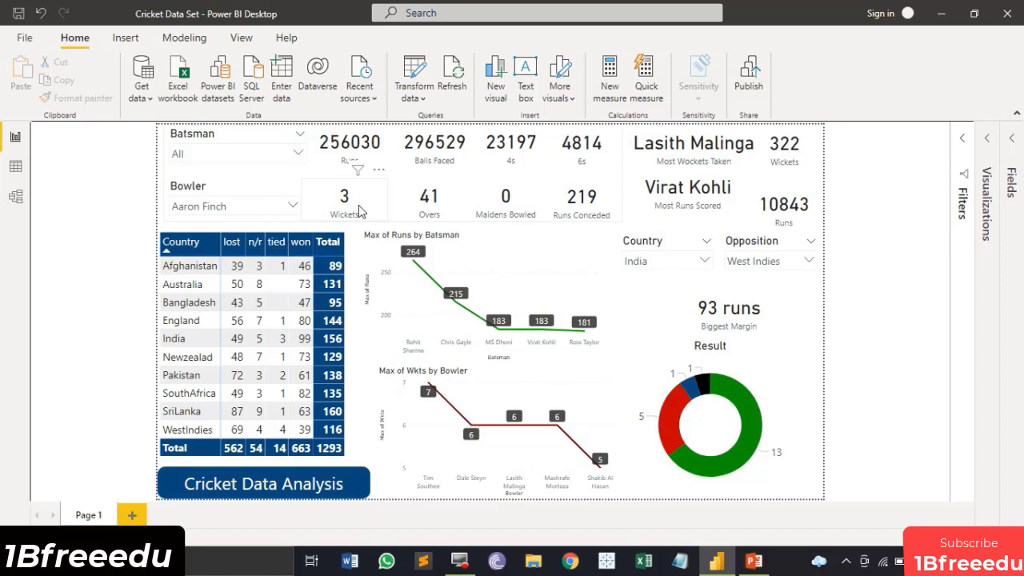
- Search the Bowler slicer for "Jaspr", select Jasprit Bumrah to view his bowling figures, and clear that selection again
{"action": "left_click", "coordinate": [290, 206]}
{"action": "left_click", "coordinate": [264, 219]}
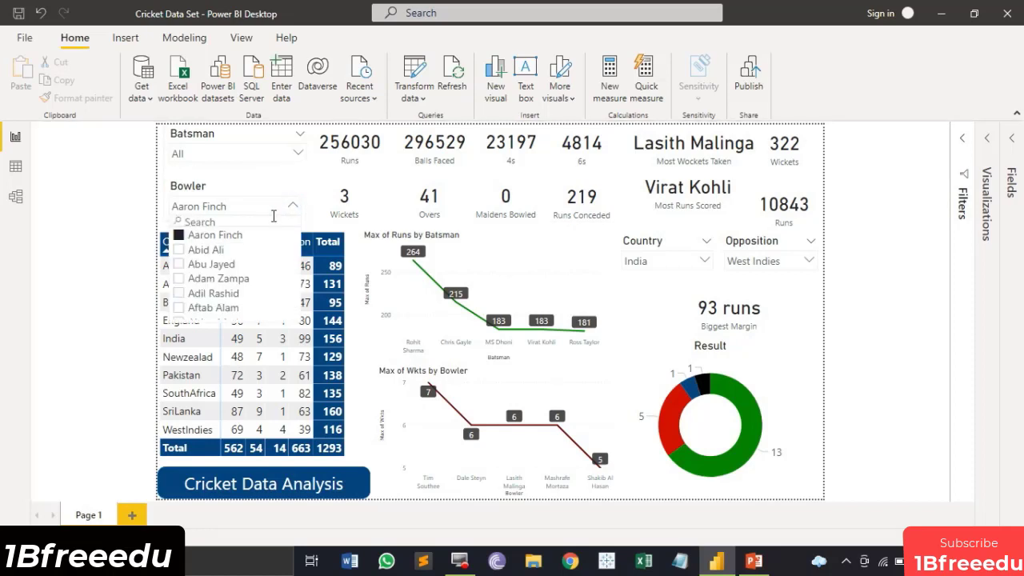
{"action": "type", "text": "Ja"}
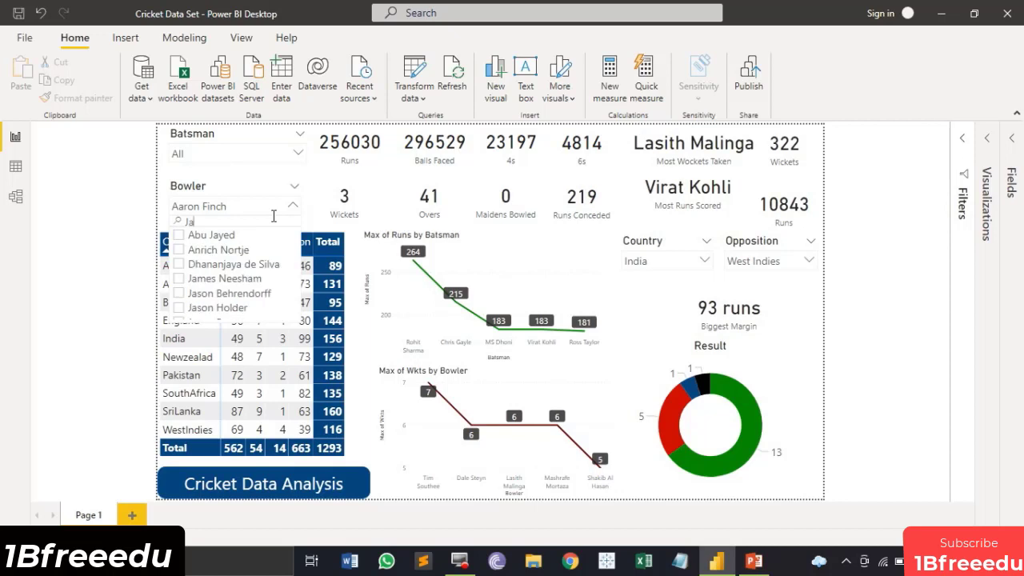
{"action": "type", "text": "spr"}
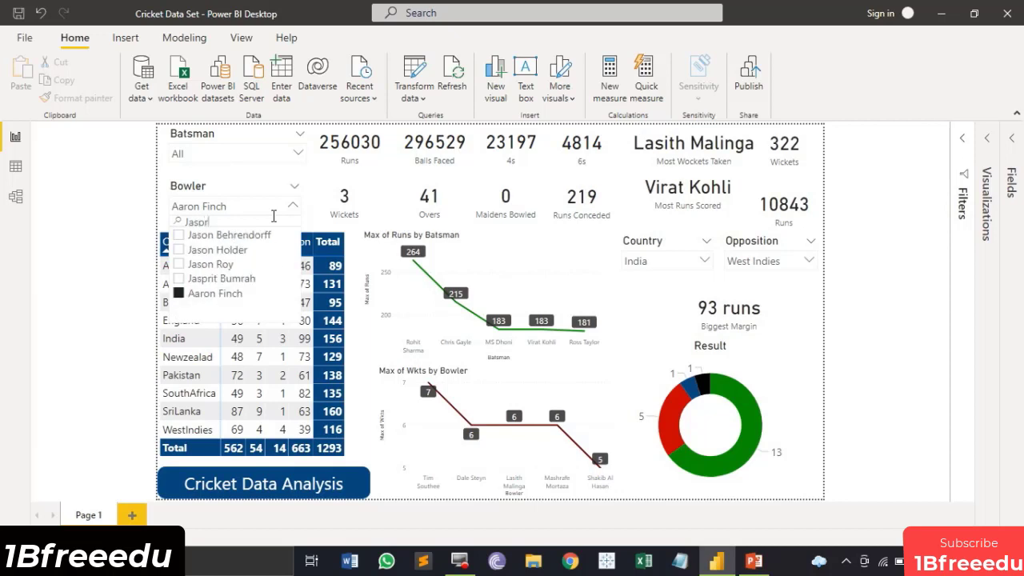
{"action": "left_click", "coordinate": [180, 235]}
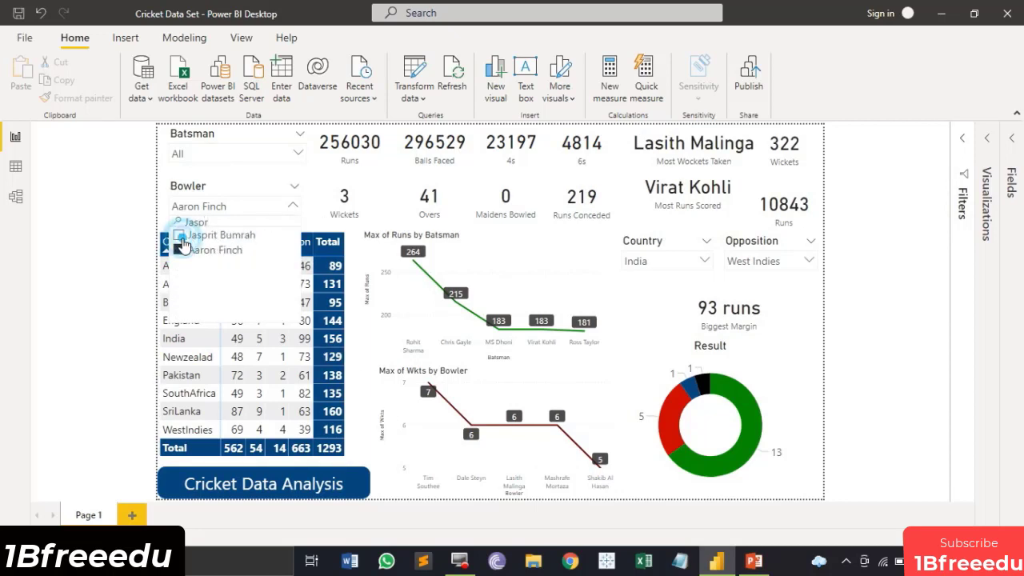
{"action": "left_click", "coordinate": [89, 213]}
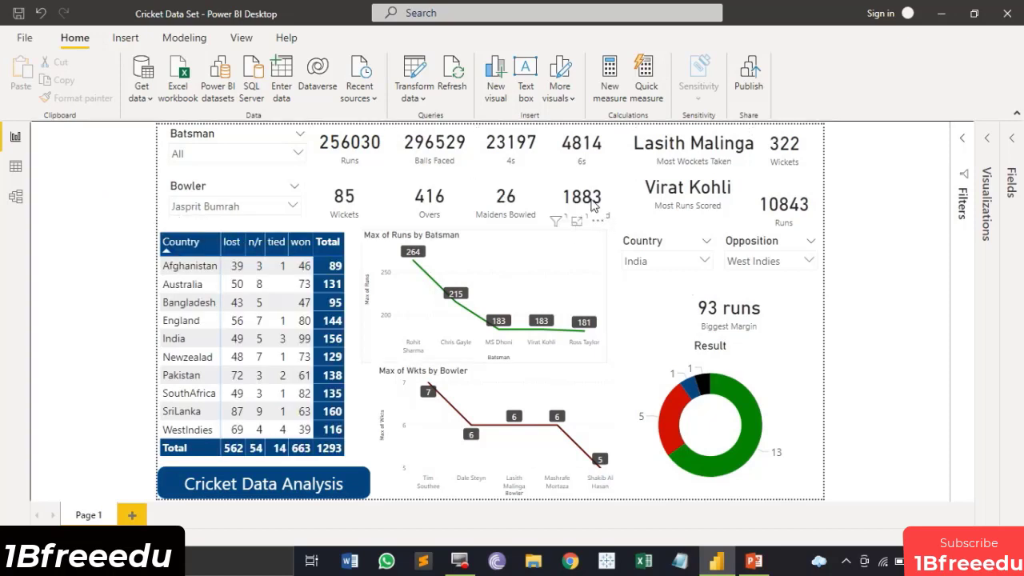
{"action": "left_click", "coordinate": [295, 208]}
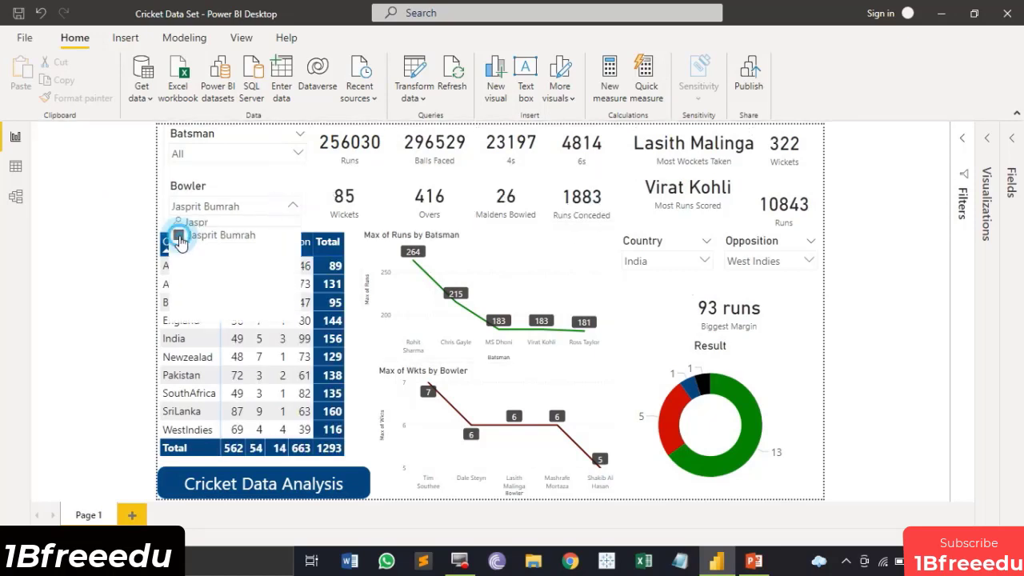
{"action": "left_click", "coordinate": [117, 204]}
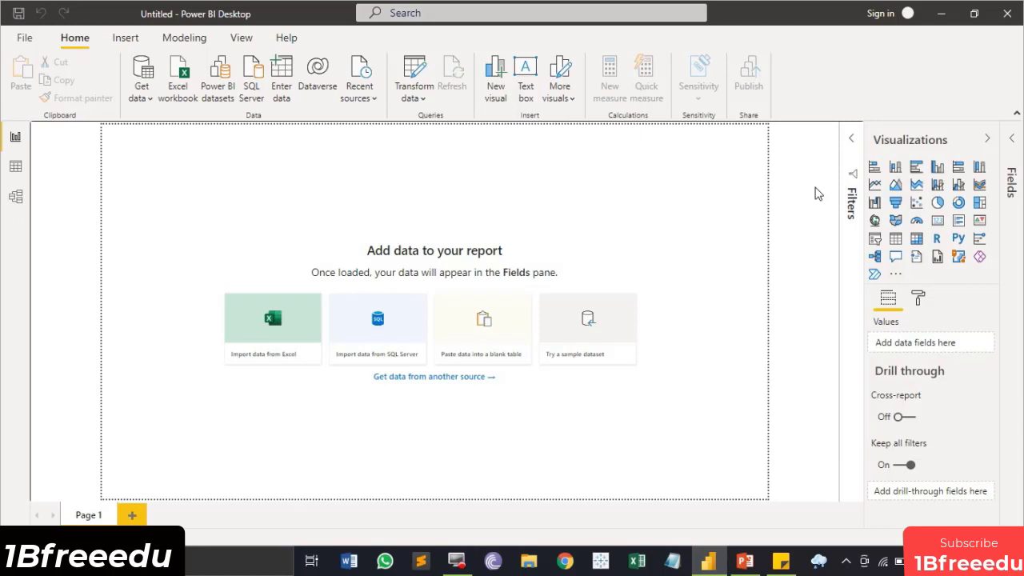
- Connect the blank report to the Batsman_Data file in the Project CWC folder as a Text/CSV source
{"action": "left_click", "coordinate": [175, 96]}
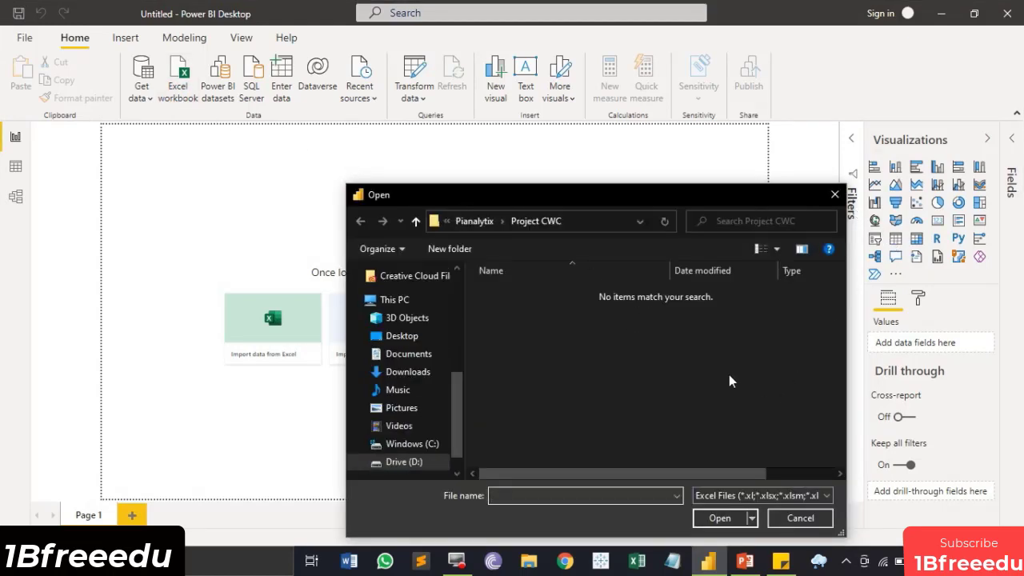
{"action": "left_click", "coordinate": [833, 198]}
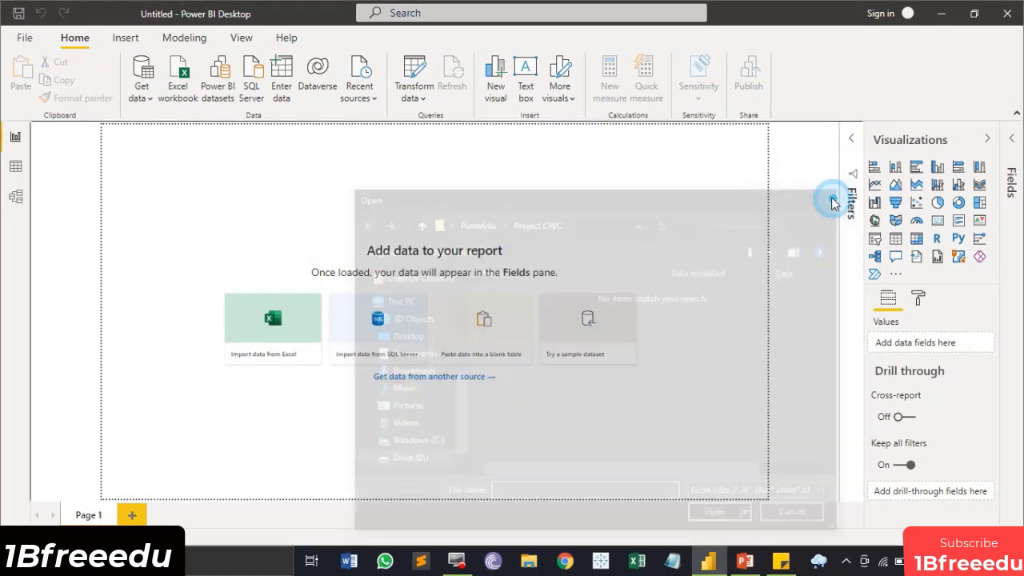
{"action": "left_click", "coordinate": [140, 92]}
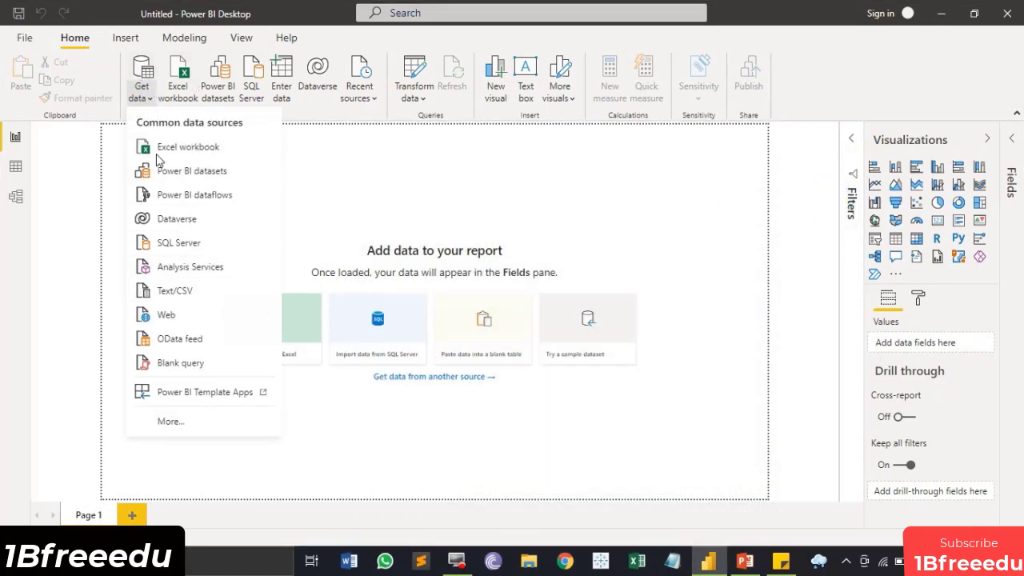
{"action": "left_click", "coordinate": [181, 289]}
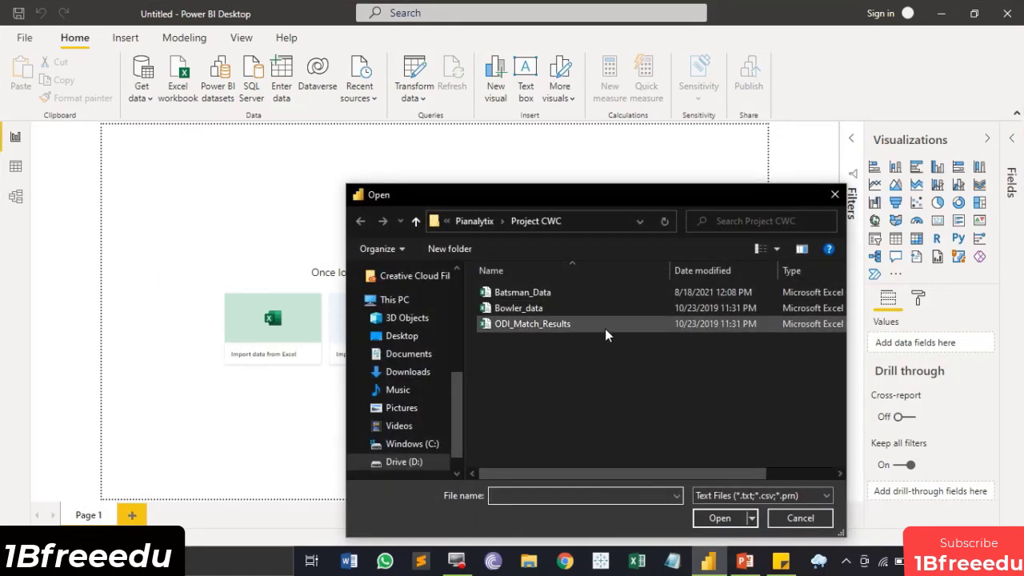
{"action": "left_click_drag", "start_coordinate": [595, 196], "coordinate": [576, 96]}
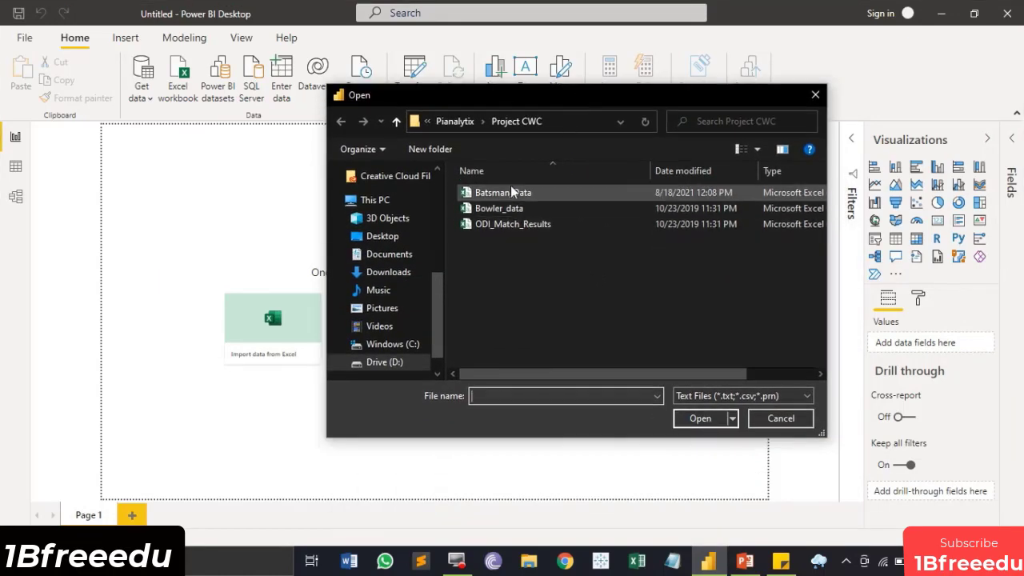
{"action": "left_click", "coordinate": [703, 365]}
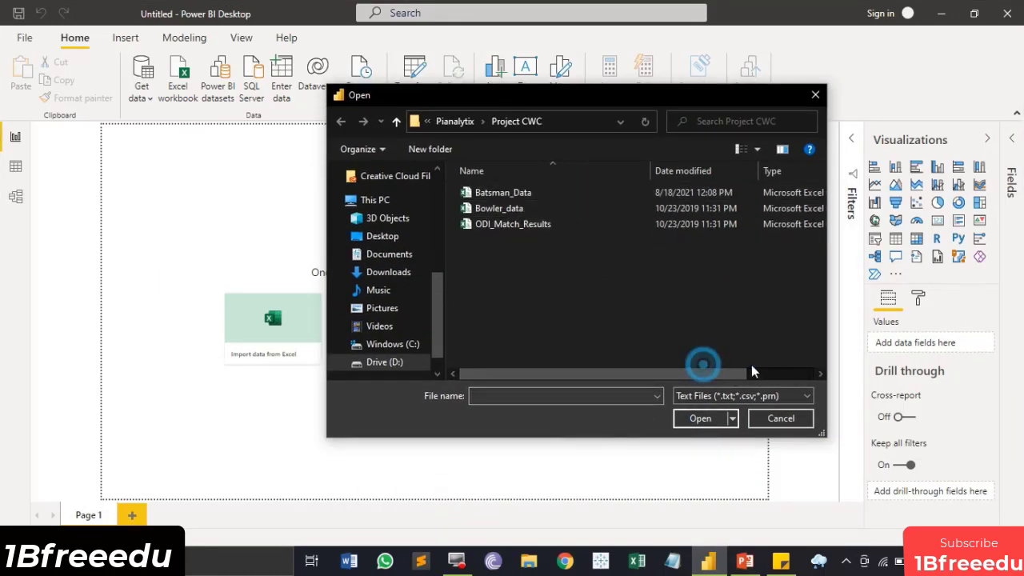
{"action": "mouse_move", "coordinate": [729, 374]}
{"action": "left_mouse_down"}
{"action": "mouse_move", "coordinate": [817, 373]}
{"action": "mouse_move", "coordinate": [723, 362]}
{"action": "left_mouse_up"}
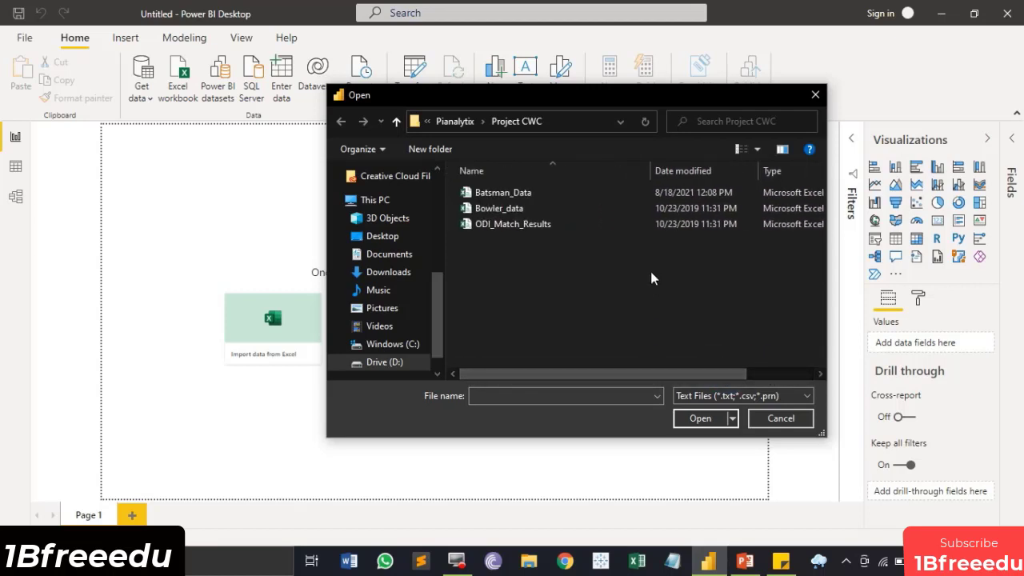
{"action": "left_click", "coordinate": [507, 195]}
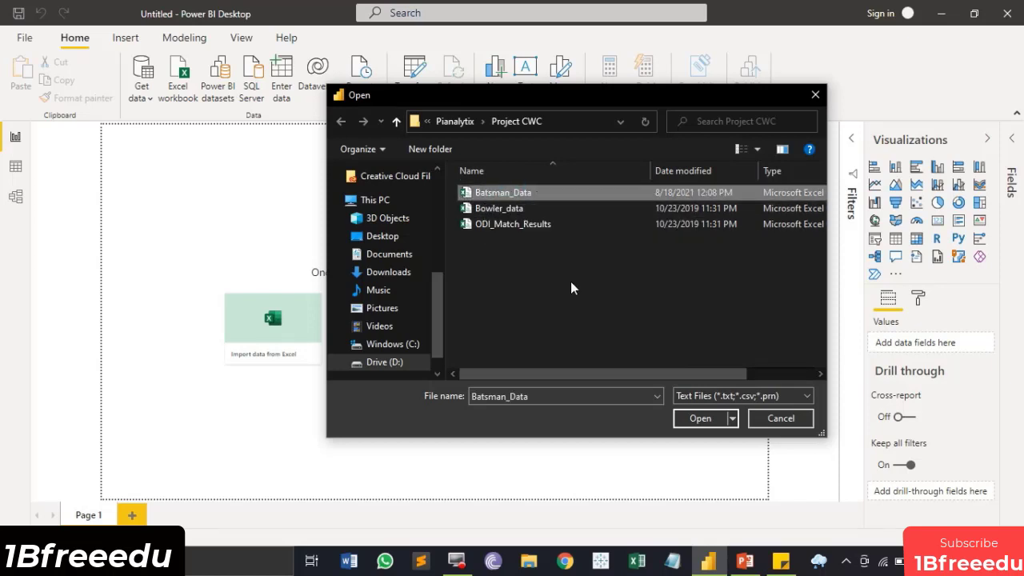
{"action": "left_click", "coordinate": [701, 420]}
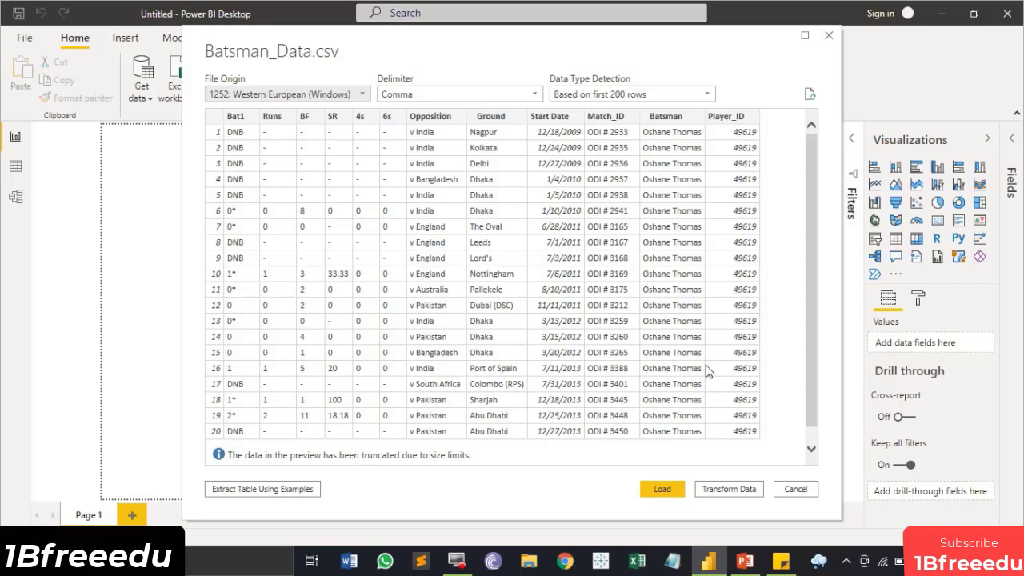
- Open the previewed Batsman_Data table in Power Query Editor for transformation and look through its rows
{"action": "scroll", "coordinate": [708, 372], "scroll_direction": "down", "scroll_amount": 1}
{"action": "scroll", "coordinate": [708, 373], "scroll_direction": "up", "scroll_amount": 1}
{"action": "left_click", "coordinate": [718, 492]}
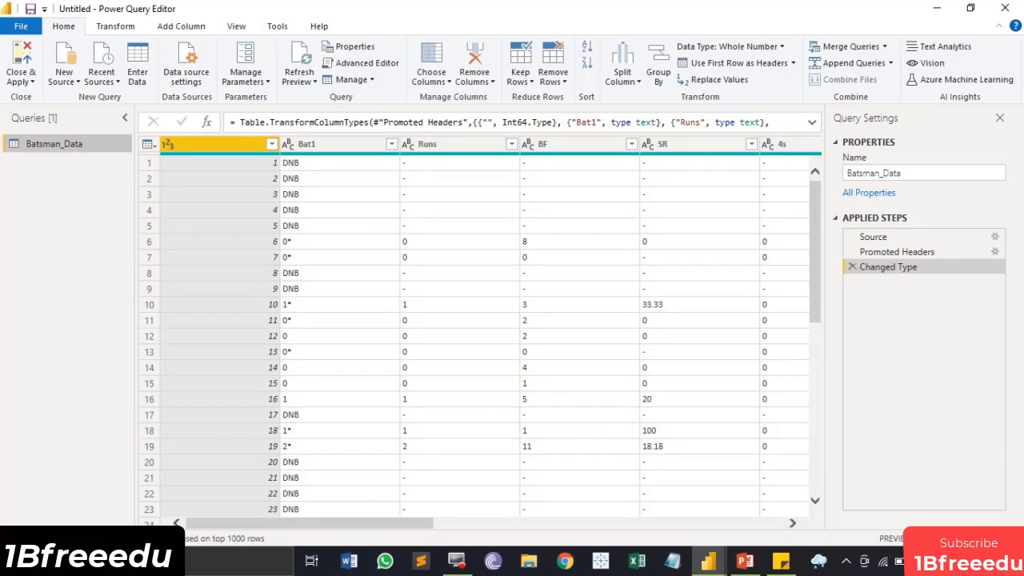
{"action": "scroll", "coordinate": [259, 277], "scroll_direction": "down", "scroll_amount": 4}
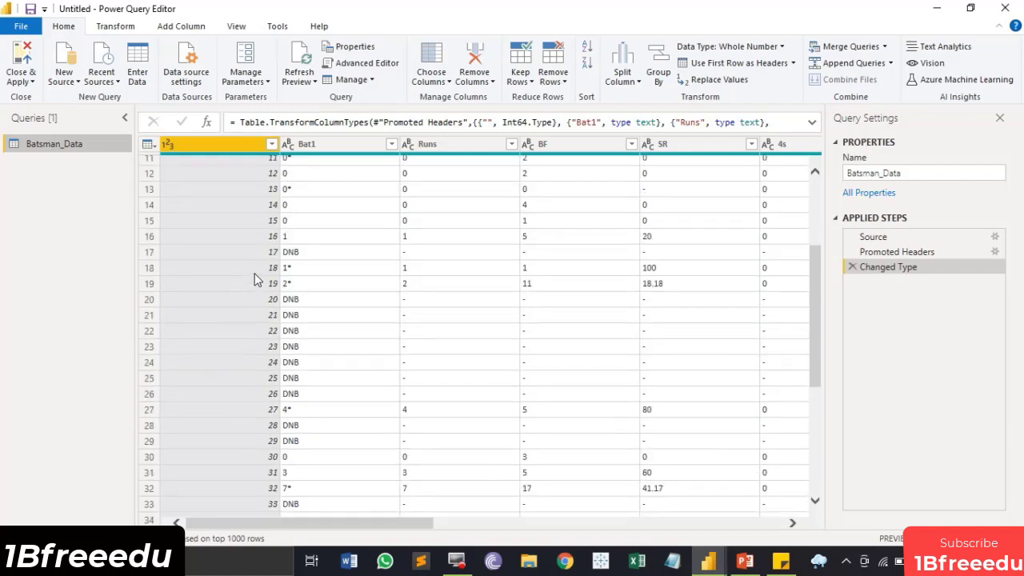
- Remove the unnamed row-number column and the Bat1 column from the Batsman_Data query
{"action": "scroll", "coordinate": [258, 277], "scroll_direction": "up", "scroll_amount": 4}
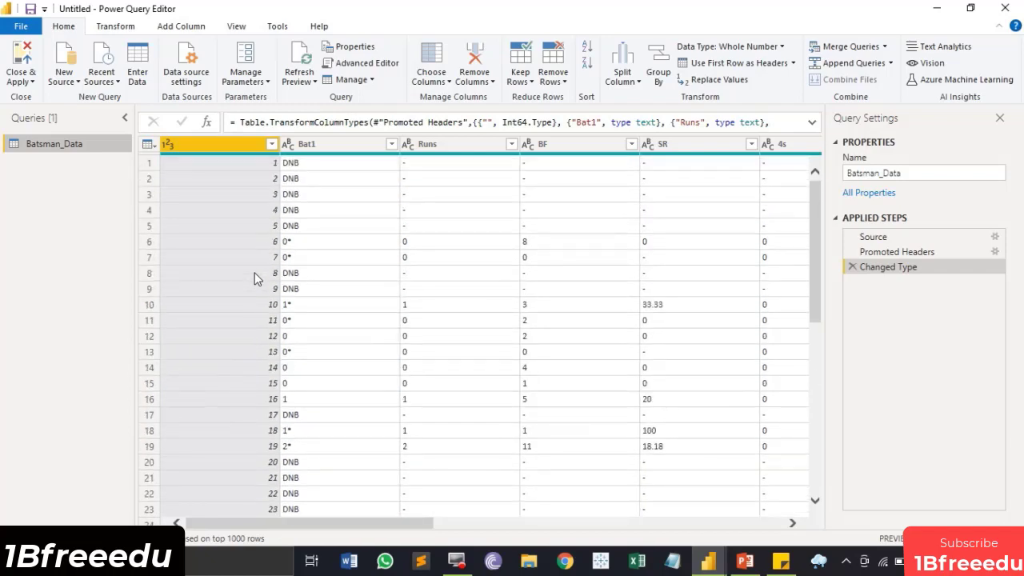
{"action": "right_click", "coordinate": [259, 146]}
{"action": "left_click", "coordinate": [278, 173]}
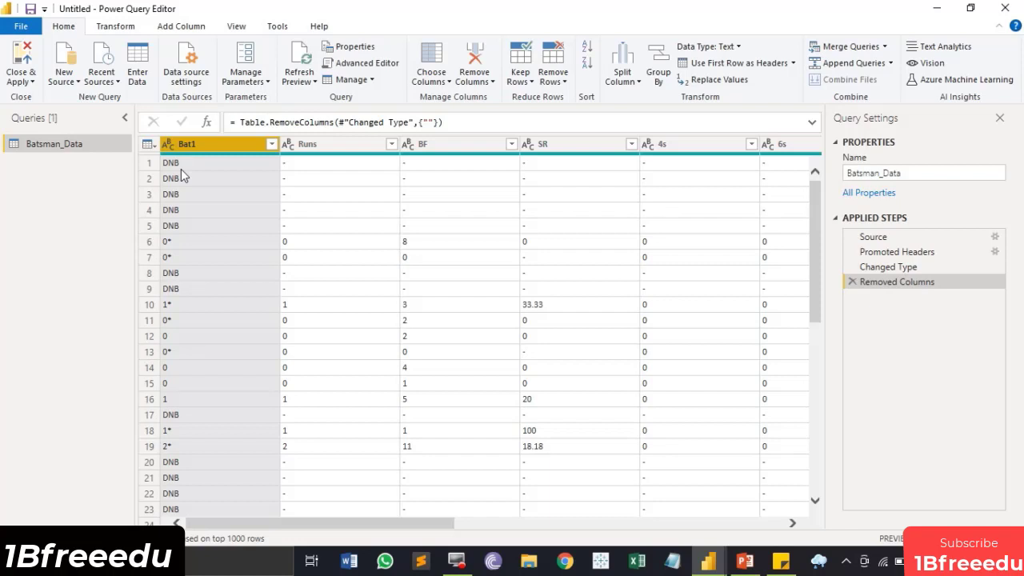
{"action": "scroll", "coordinate": [316, 180], "scroll_direction": "down", "scroll_amount": 6}
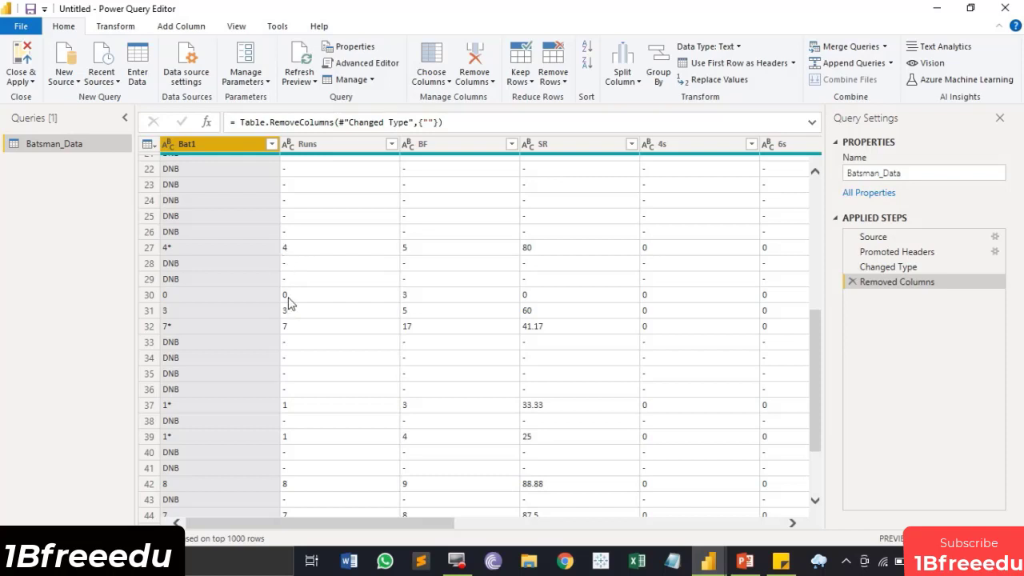
{"action": "scroll", "coordinate": [211, 246], "scroll_direction": "up", "scroll_amount": 7}
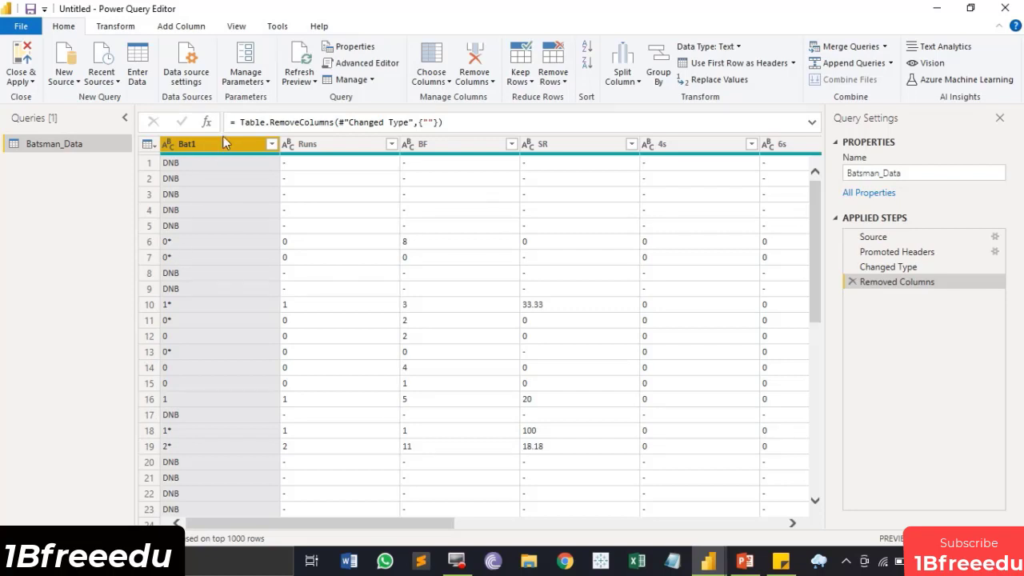
{"action": "right_click", "coordinate": [244, 158]}
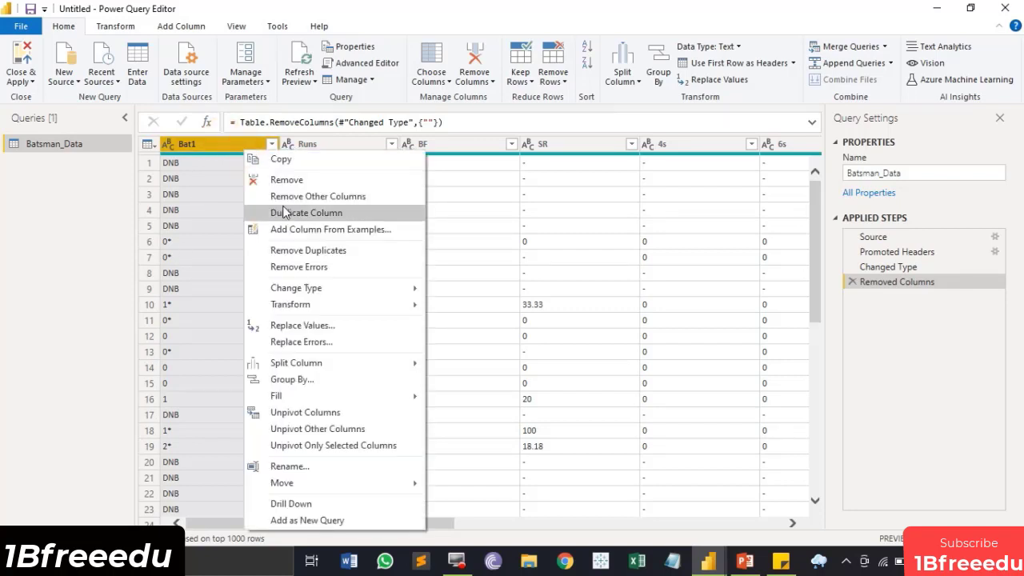
{"action": "left_click", "coordinate": [286, 180]}
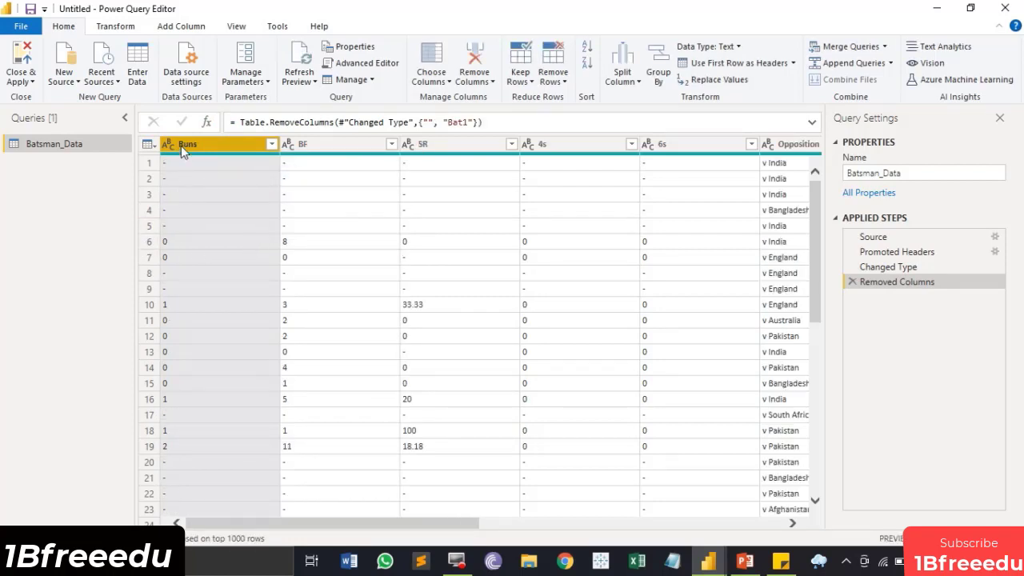
- Check the Runs and BF columns and remove the SR column from the table
{"action": "scroll", "coordinate": [195, 287], "scroll_direction": "down", "scroll_amount": 7}
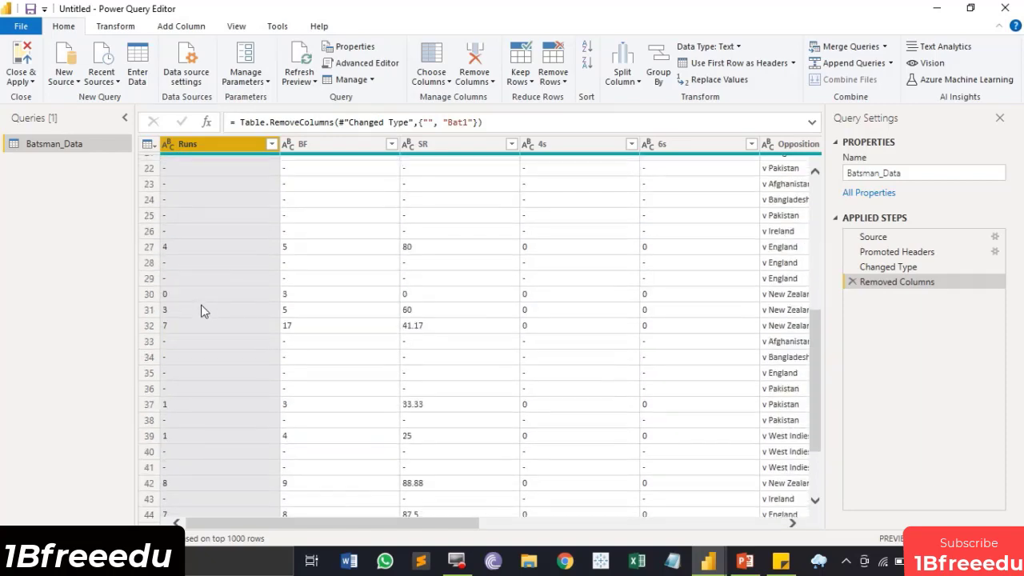
{"action": "scroll", "coordinate": [201, 327], "scroll_direction": "up", "scroll_amount": 7}
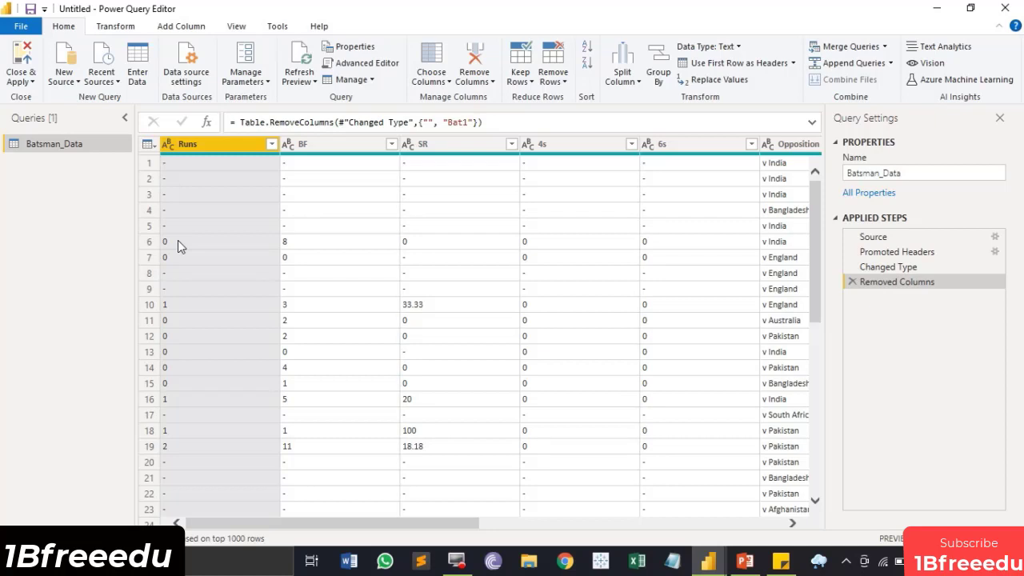
{"action": "left_click", "coordinate": [302, 153]}
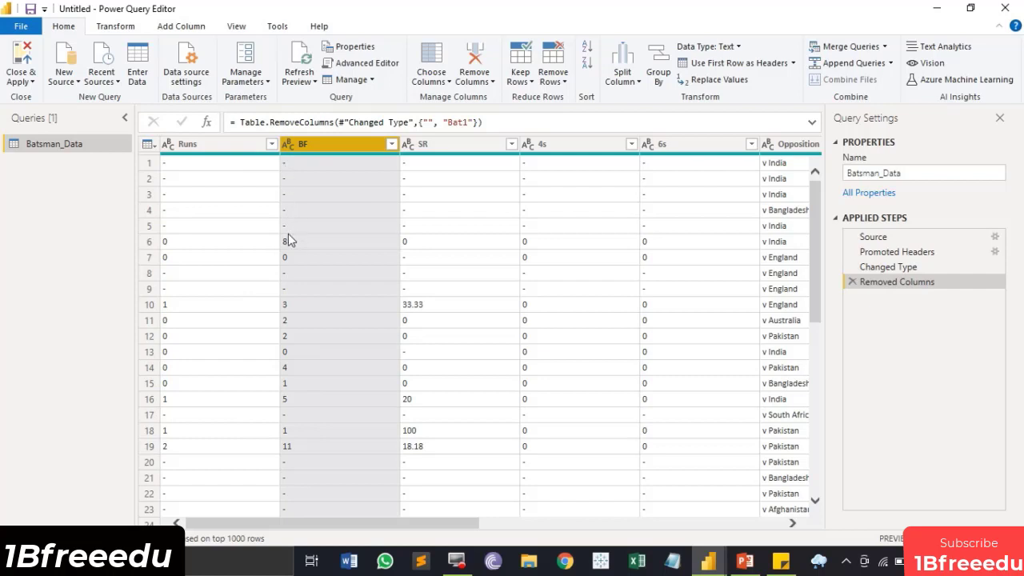
{"action": "left_click", "coordinate": [432, 146]}
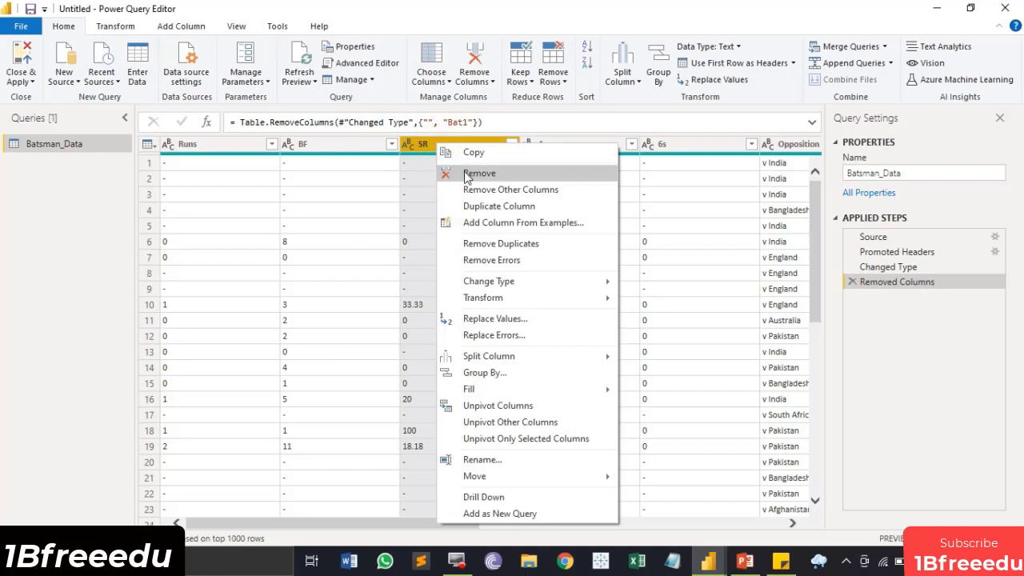
{"action": "left_click", "coordinate": [463, 173]}
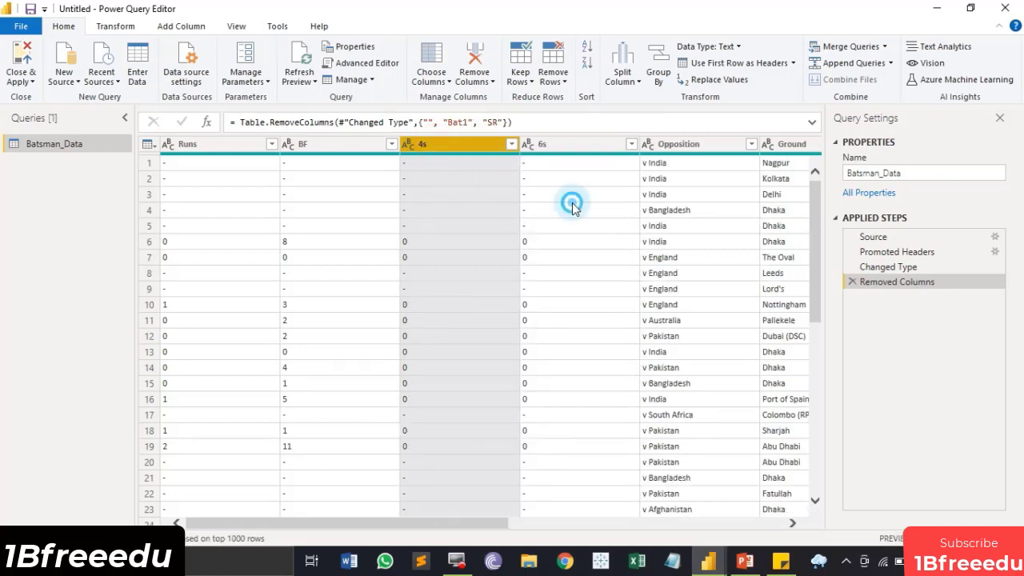
- Replace every "-" with 0 in the Runs, BF, 4s and 6s columns and check the rows
{"action": "left_click", "coordinate": [434, 144]}
{"action": "left_click", "coordinate": [217, 143]}
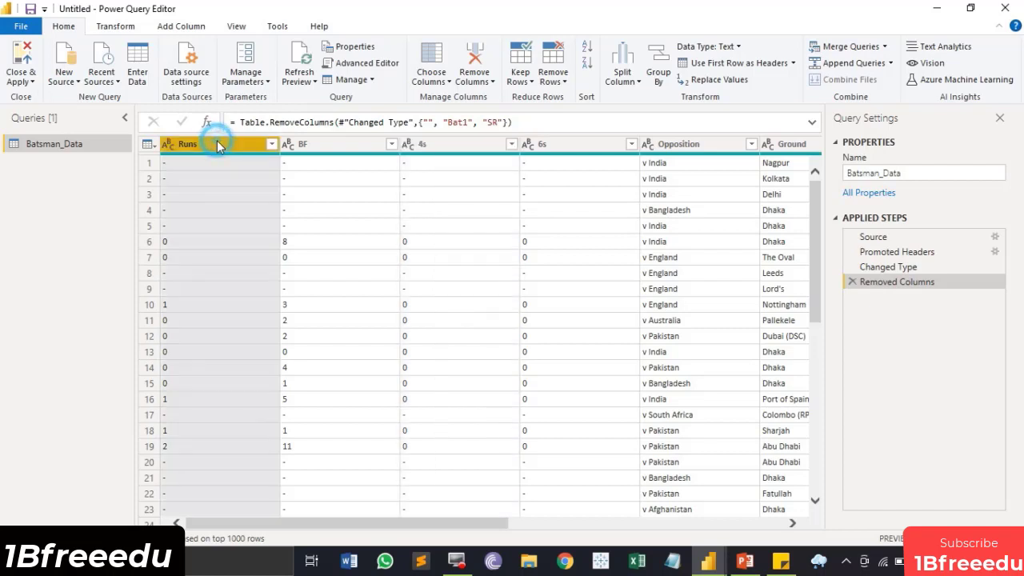
{"action": "left_click", "coordinate": [589, 147], "text": "shift"}
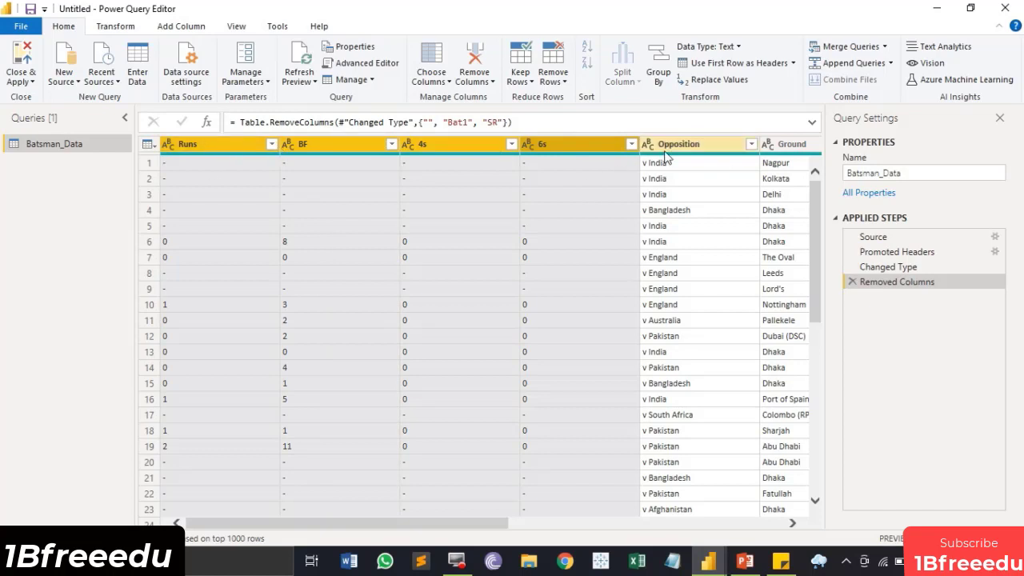
{"action": "left_click", "coordinate": [115, 26]}
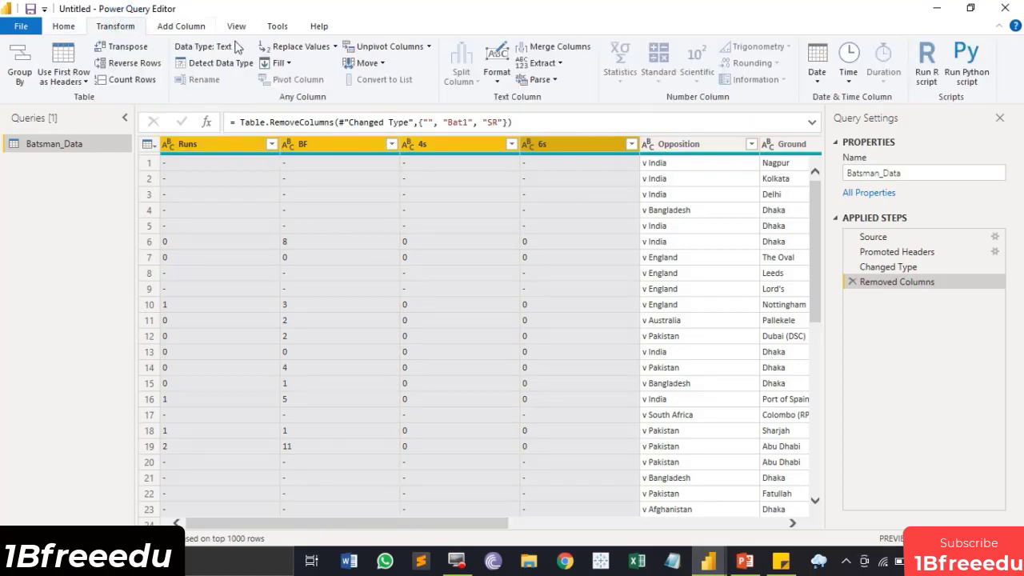
{"action": "left_click", "coordinate": [300, 49]}
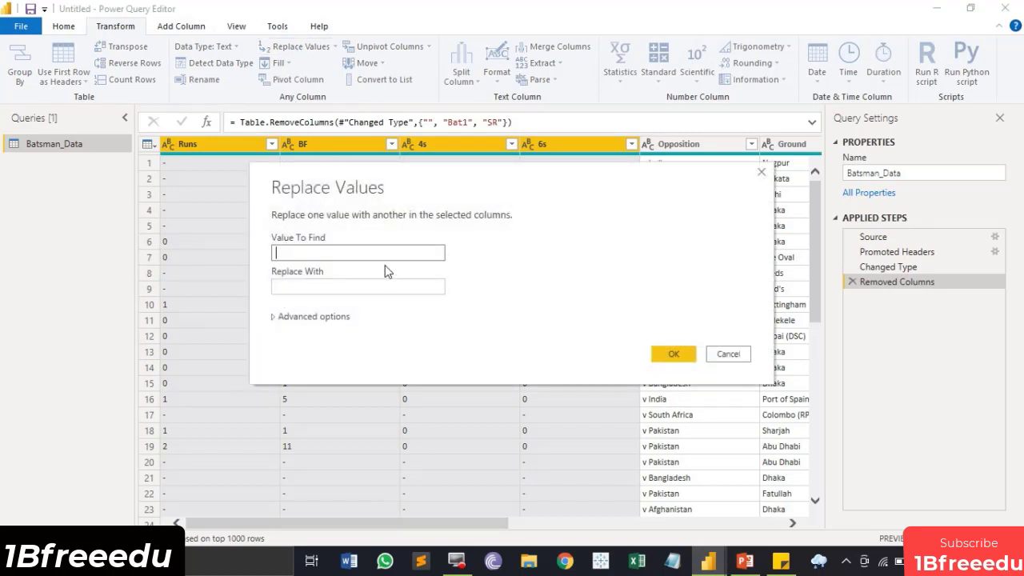
{"action": "type", "text": "-"}
{"action": "left_click", "coordinate": [402, 280]}
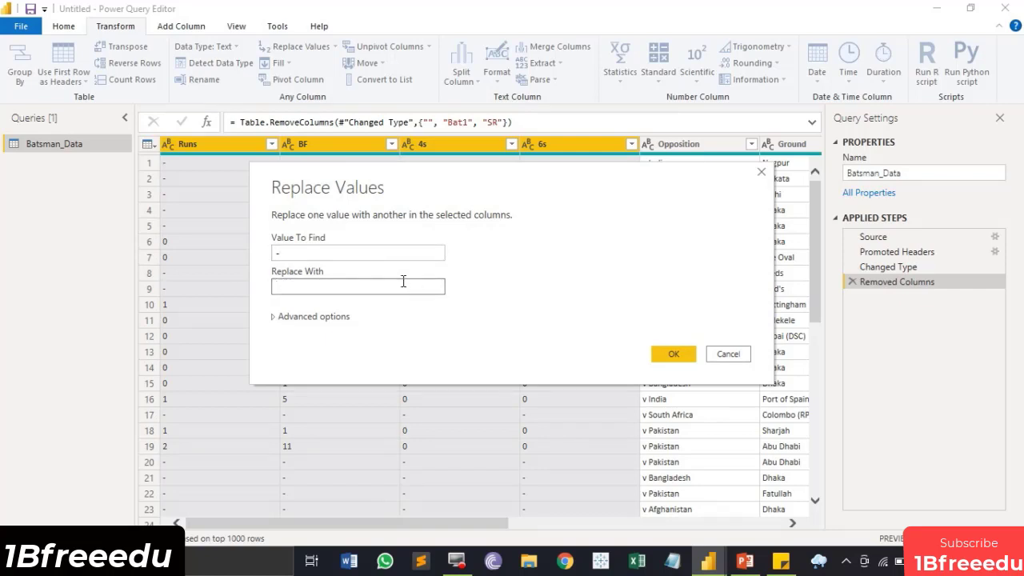
{"action": "type", "text": "0"}
{"action": "left_click", "coordinate": [682, 352]}
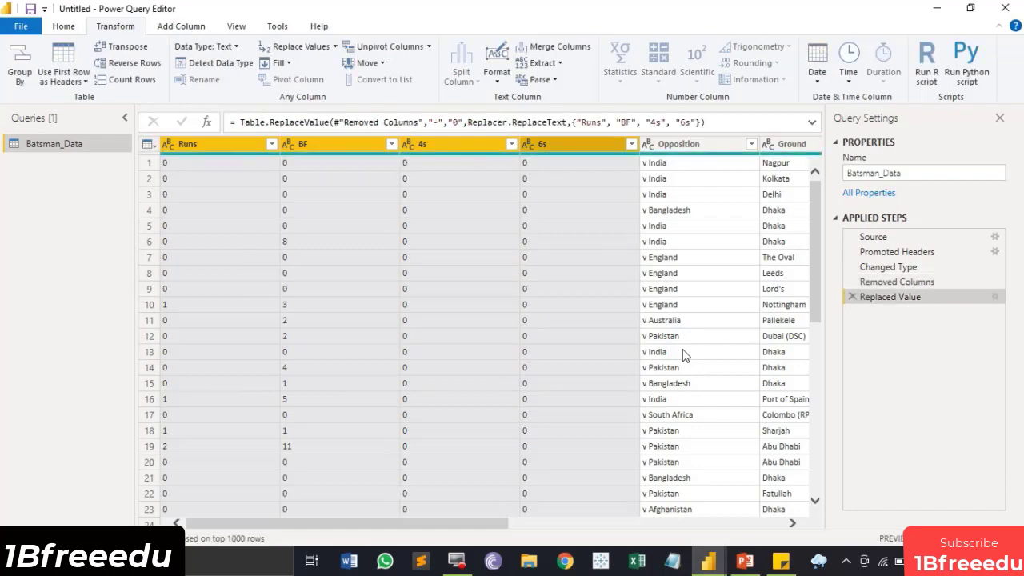
{"action": "scroll", "coordinate": [380, 275], "scroll_direction": "down", "scroll_amount": 9}
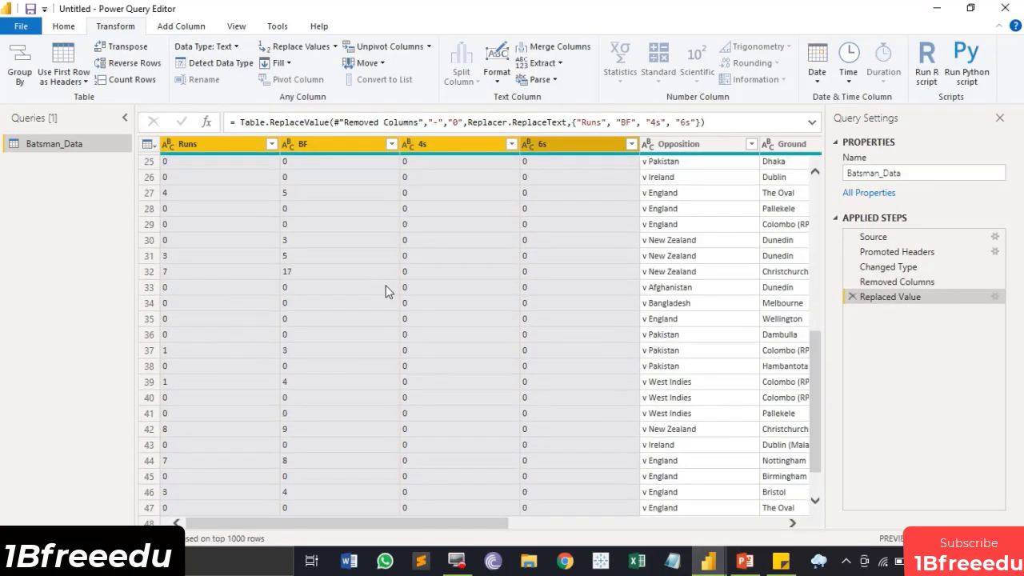
{"action": "scroll", "coordinate": [403, 307], "scroll_direction": "up", "scroll_amount": 9}
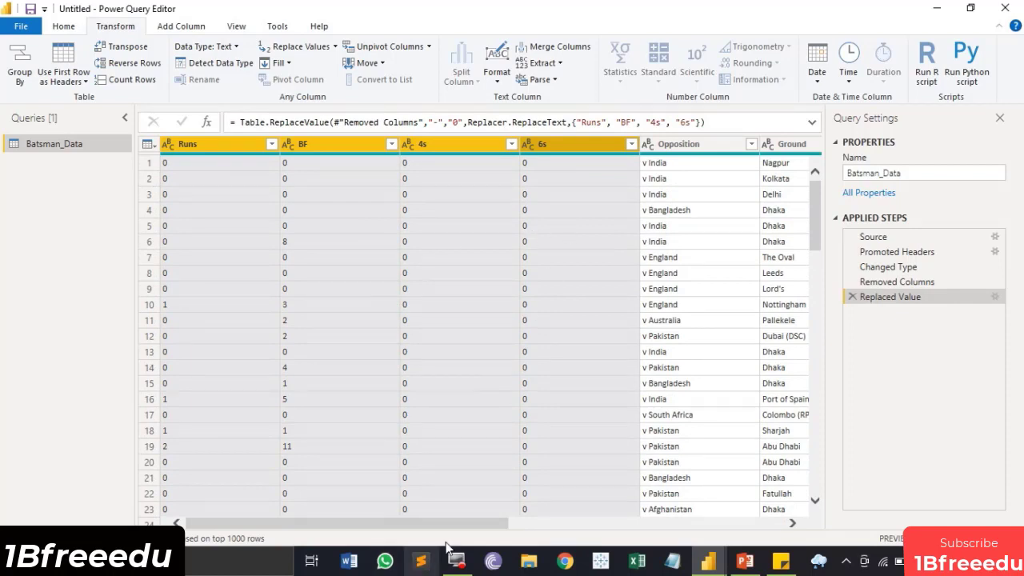
- Strip the "v " prefix from the Opposition column by replacing it with an empty value
{"action": "left_click_drag", "start_coordinate": [464, 524], "coordinate": [600, 535]}
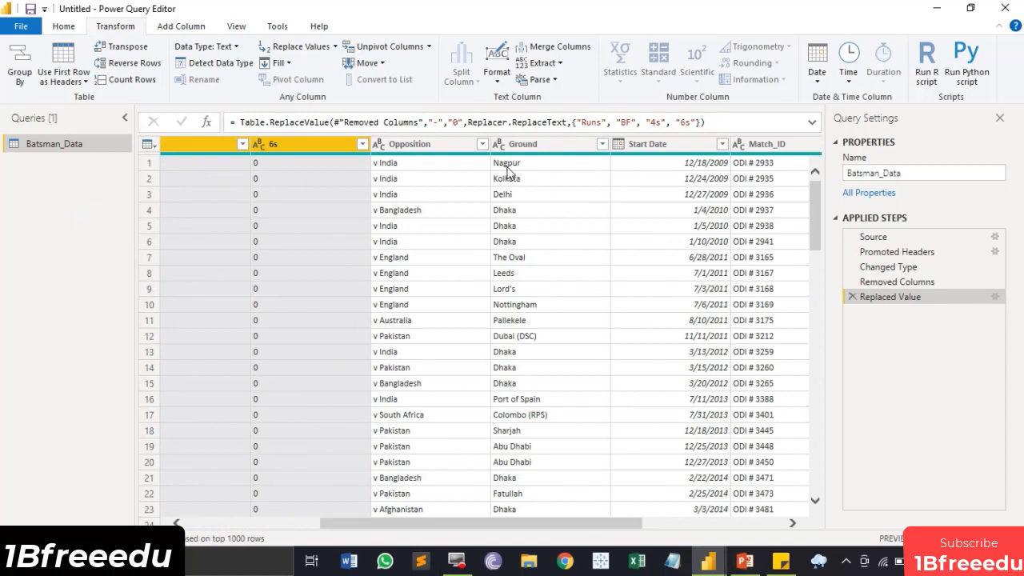
{"action": "left_click", "coordinate": [469, 144]}
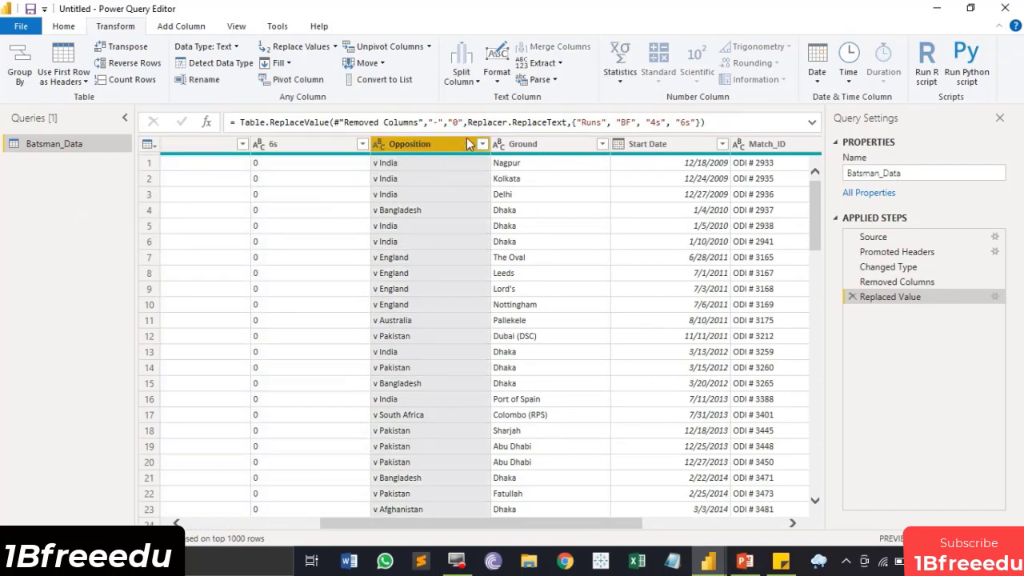
{"action": "left_click", "coordinate": [482, 144]}
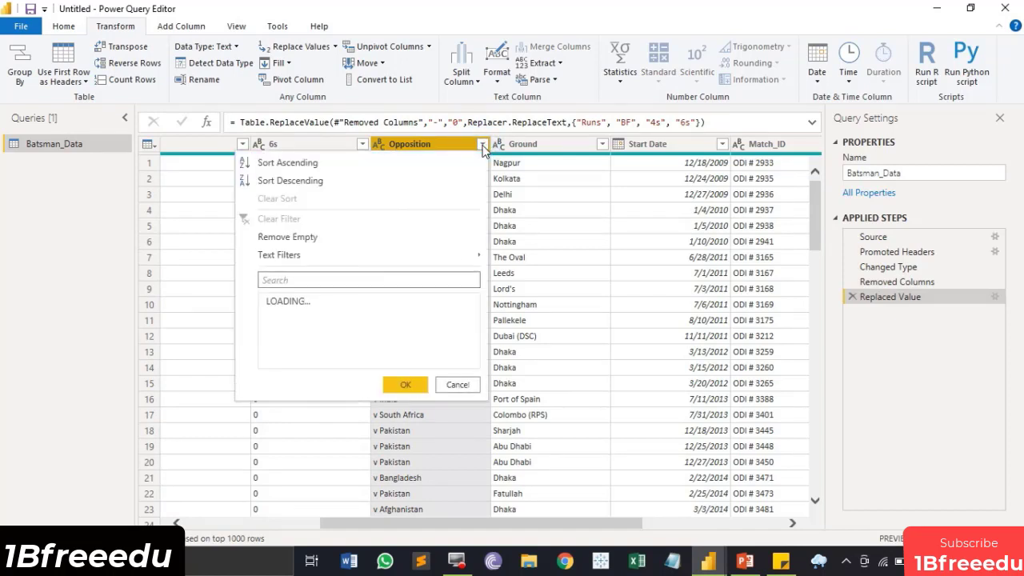
{"action": "left_click", "coordinate": [482, 145]}
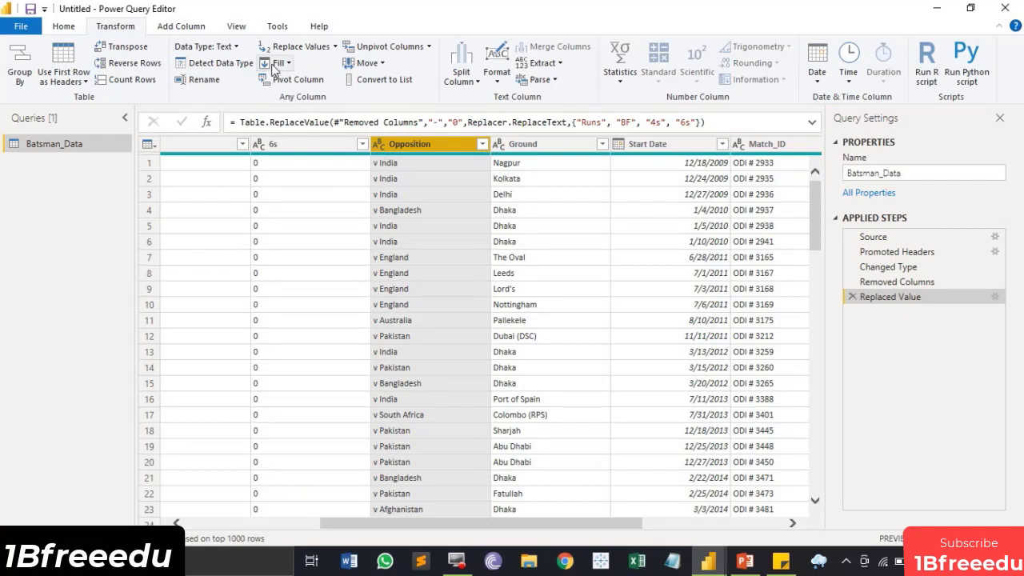
{"action": "left_click", "coordinate": [296, 45]}
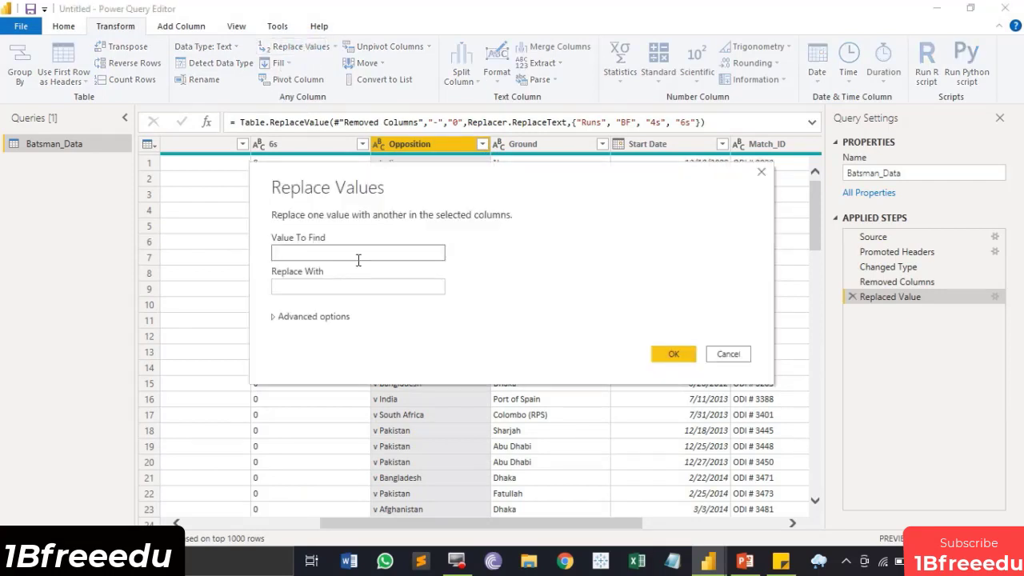
{"action": "type", "text": "v"}
{"action": "left_click", "coordinate": [673, 355]}
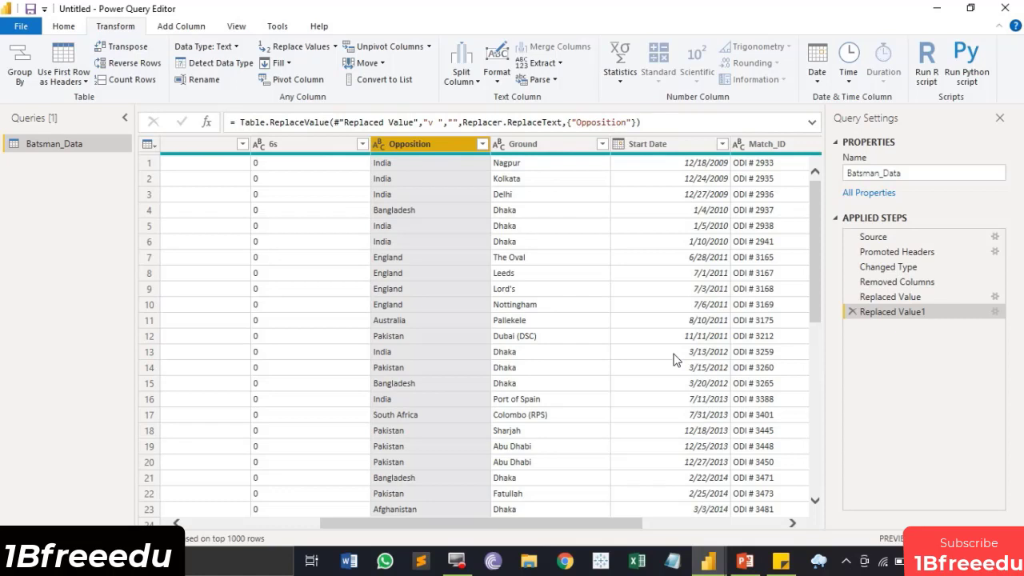
- Remove the Ground, Start Date and Match_ID columns together
{"action": "left_click", "coordinate": [539, 145]}
{"action": "left_click", "coordinate": [676, 145]}
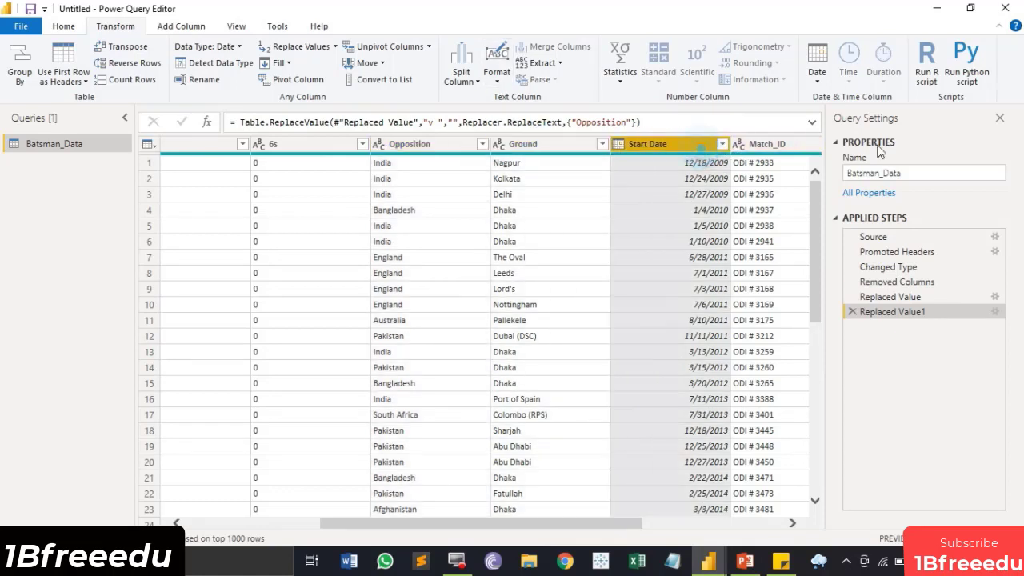
{"action": "left_click", "coordinate": [786, 145]}
{"action": "left_click", "coordinate": [505, 145]}
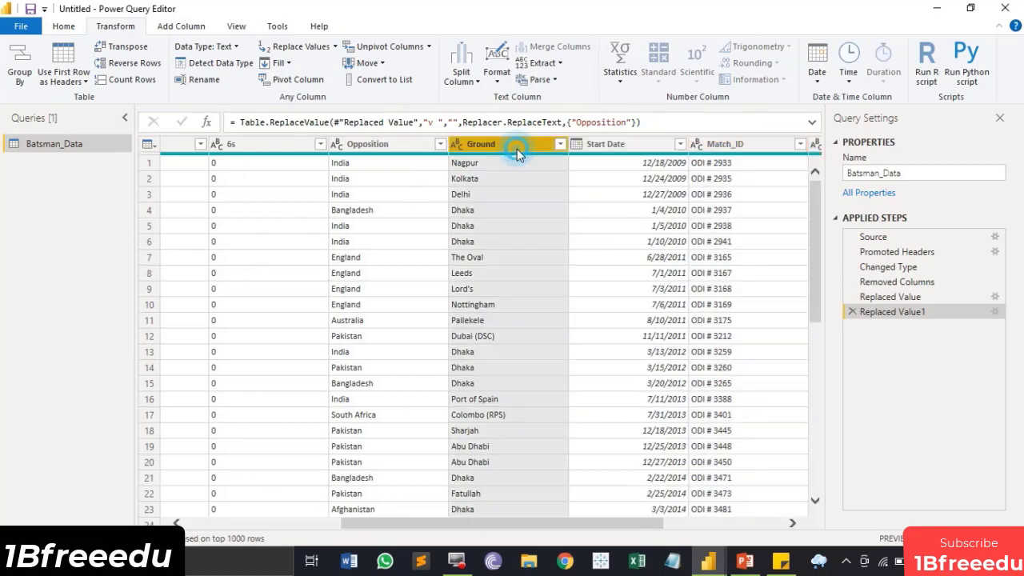
{"action": "mouse_move", "coordinate": [581, 159]}
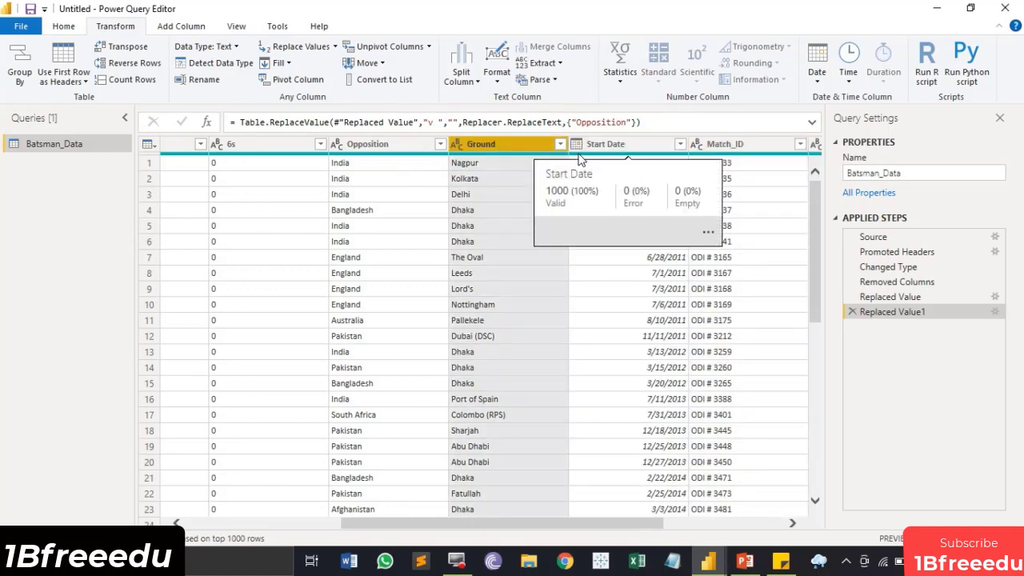
{"action": "left_click", "coordinate": [768, 147]}
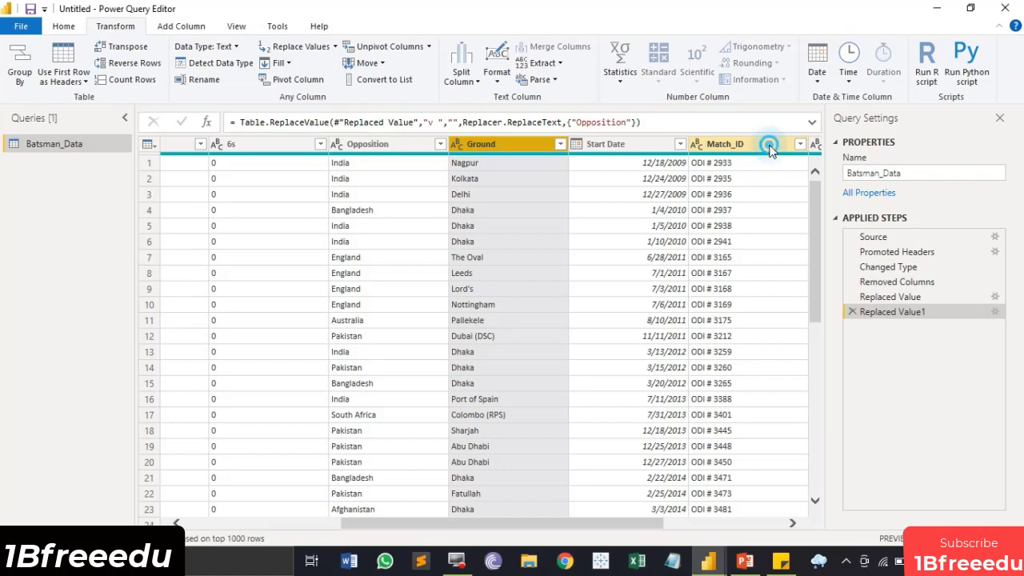
{"action": "right_click", "coordinate": [764, 142]}
{"action": "left_click", "coordinate": [783, 171]}
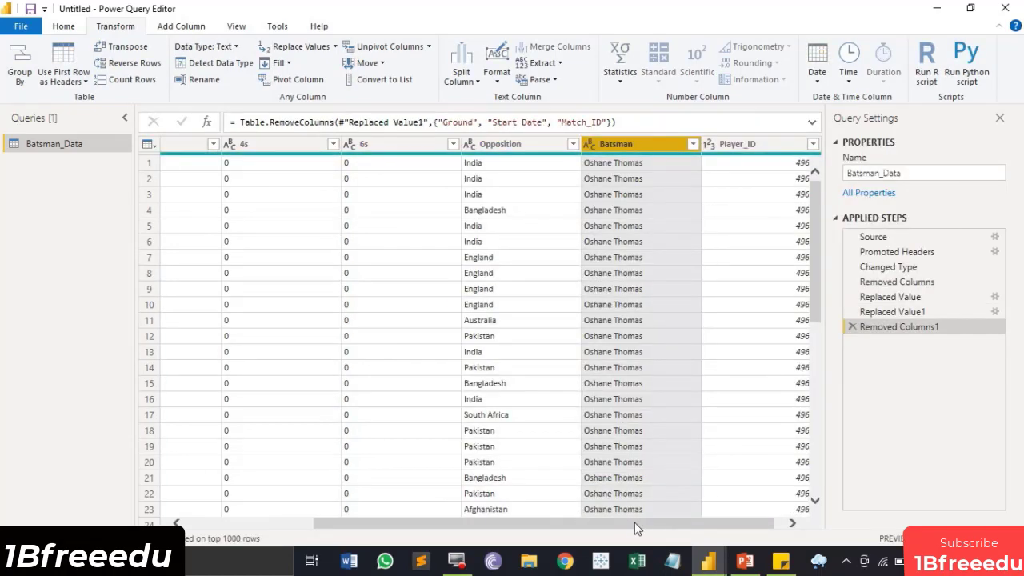
- Remove the Player_ID column from the end of the table
{"action": "left_click_drag", "start_coordinate": [634, 528], "coordinate": [647, 528]}
{"action": "left_click", "coordinate": [754, 146]}
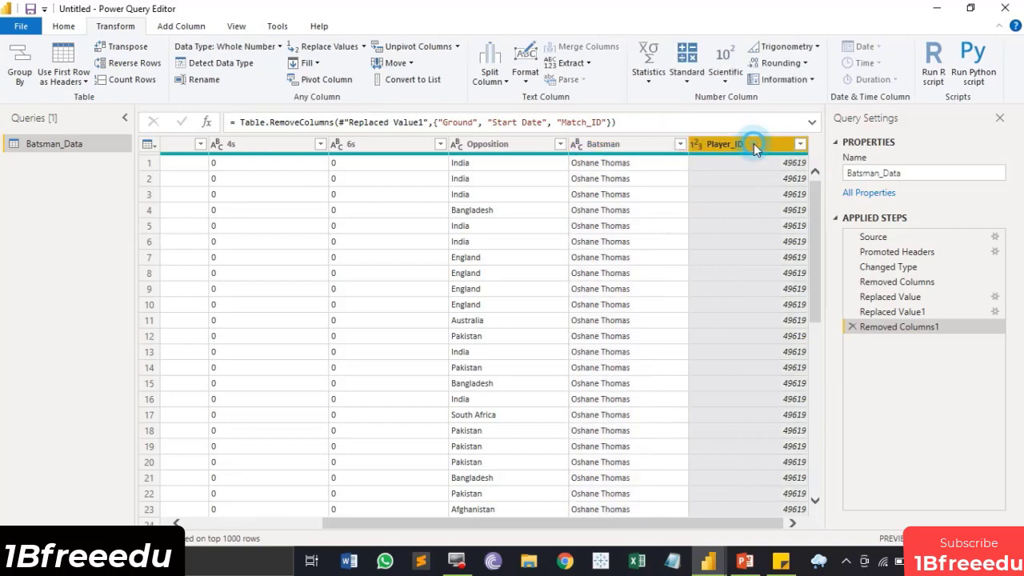
{"action": "right_click", "coordinate": [754, 144]}
{"action": "left_click", "coordinate": [761, 172]}
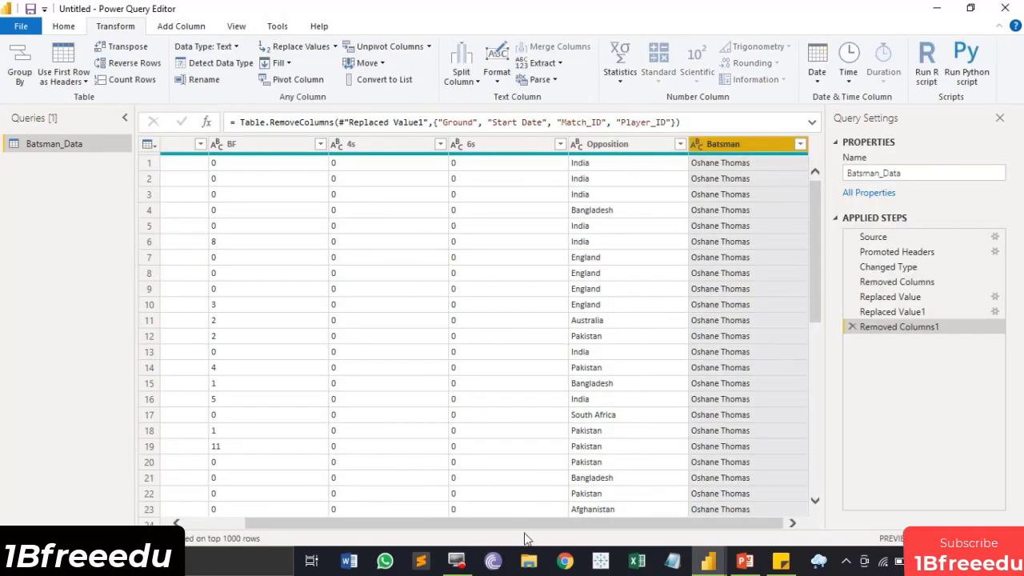
- Review the remaining columns from Runs to Batsman and select the Opposition column
{"action": "left_click_drag", "start_coordinate": [528, 526], "coordinate": [373, 526]}
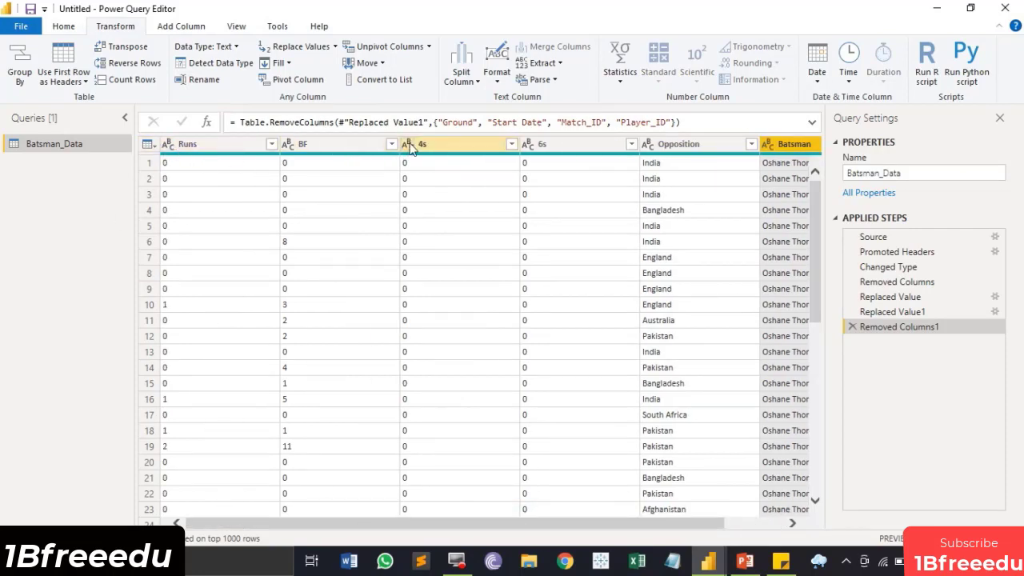
{"action": "left_click", "coordinate": [642, 525]}
{"action": "left_click_drag", "start_coordinate": [641, 525], "coordinate": [702, 526]}
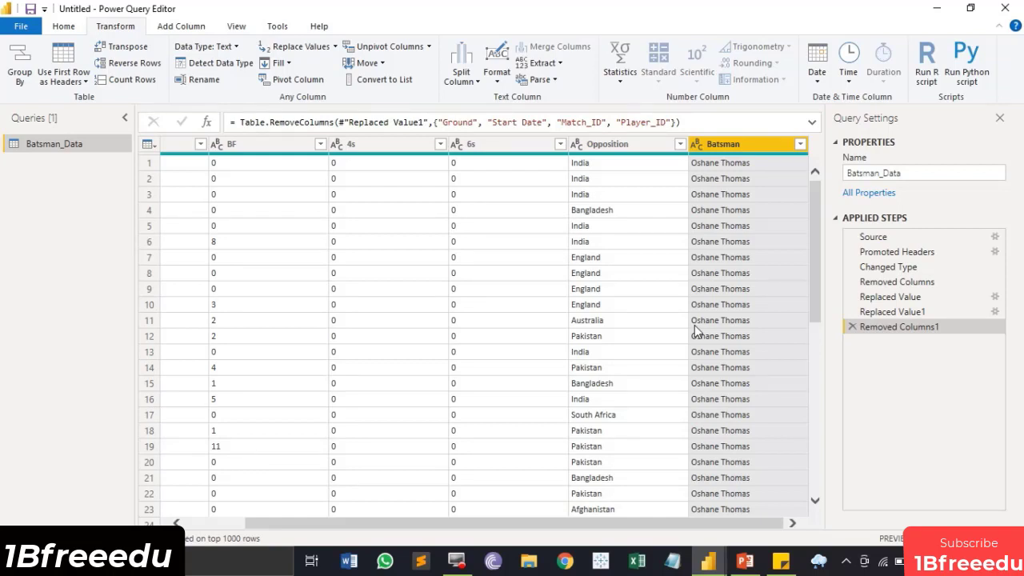
{"action": "left_click", "coordinate": [624, 151]}
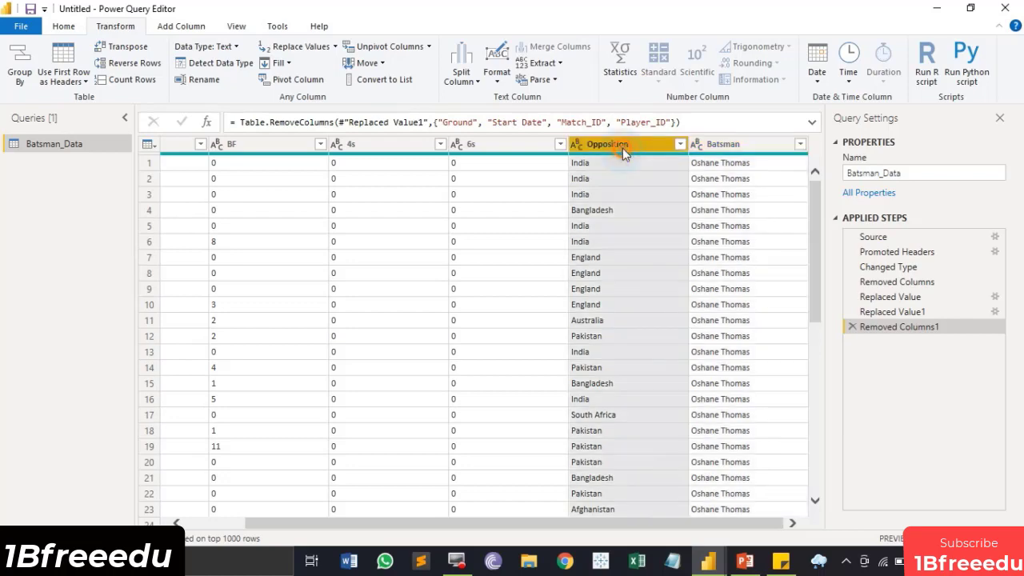
- Remove the Opposition column and rename the query as Batsman
{"action": "right_click", "coordinate": [623, 150]}
{"action": "left_click", "coordinate": [640, 177]}
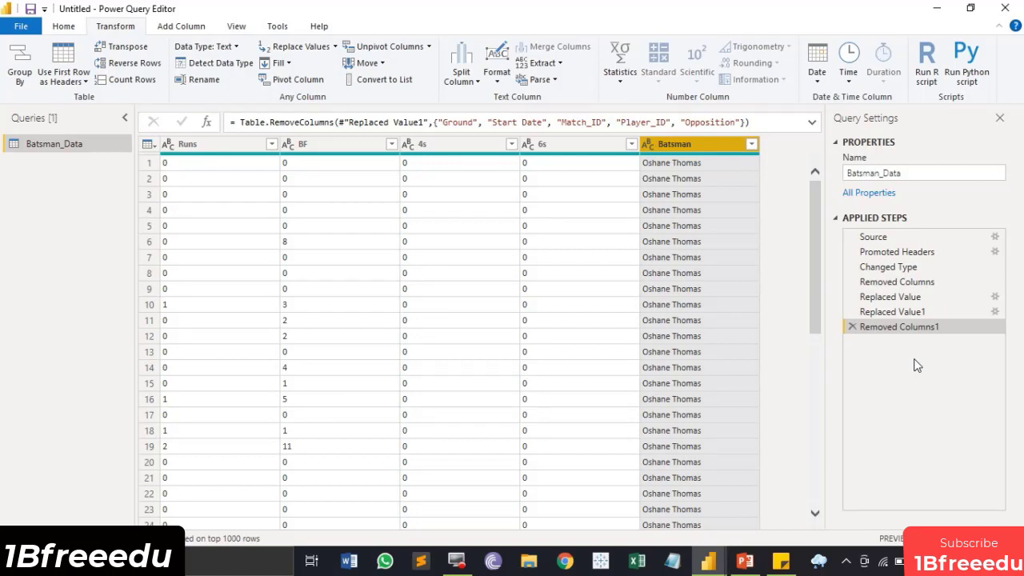
{"action": "double_click", "coordinate": [924, 174]}
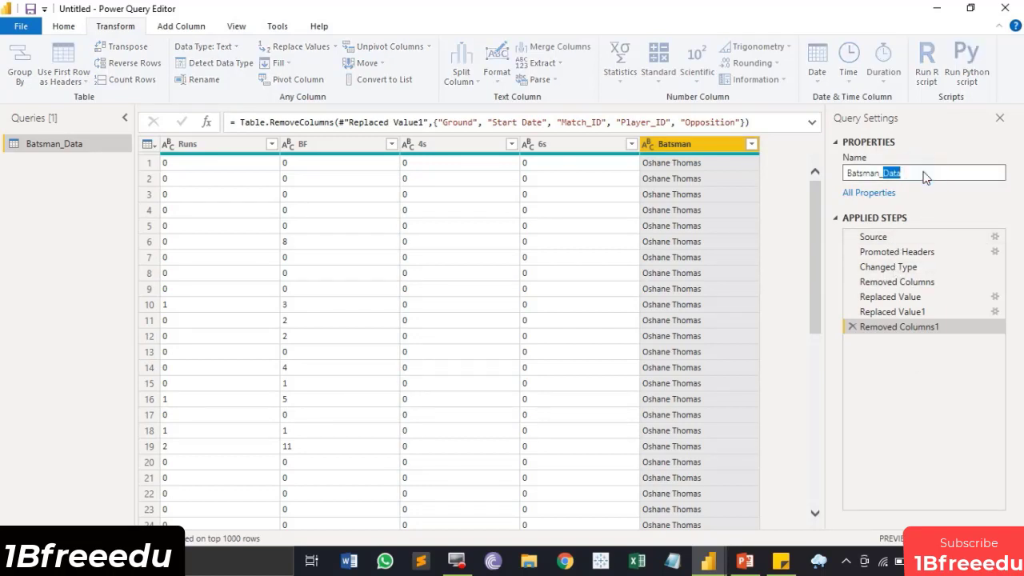
{"action": "key", "text": "BackSpace"}
{"action": "key", "text": "BackSpace"}
{"action": "left_click", "coordinate": [63, 174]}
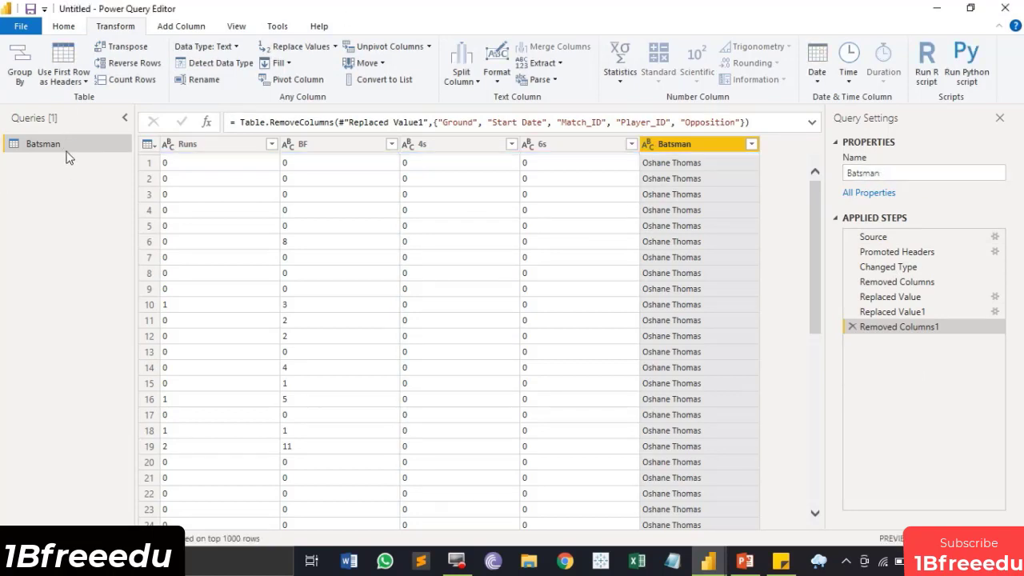
- Duplicate the Batsman query and rename the copy as Batsman Data
{"action": "right_click", "coordinate": [72, 147]}
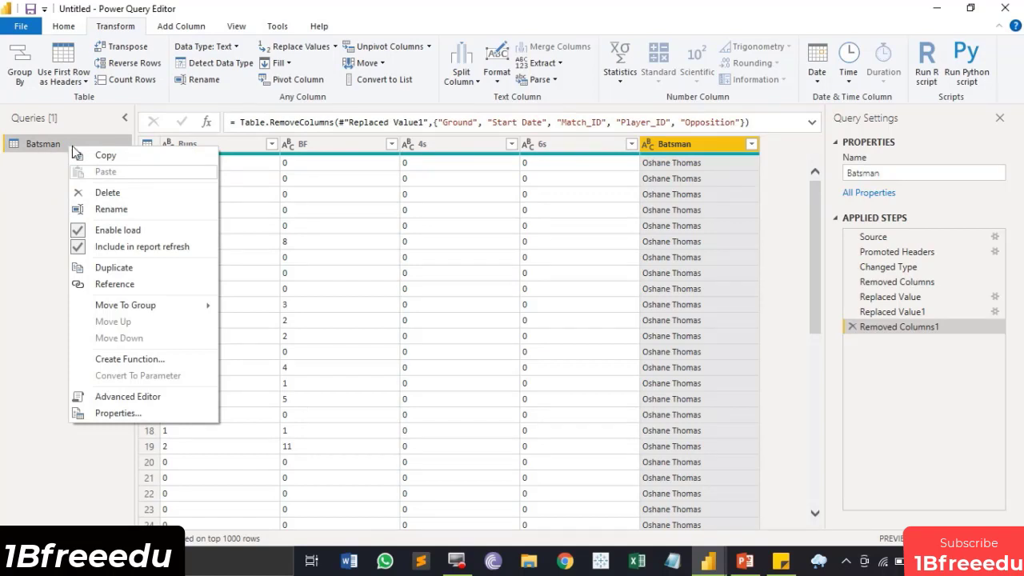
{"action": "left_click", "coordinate": [127, 270]}
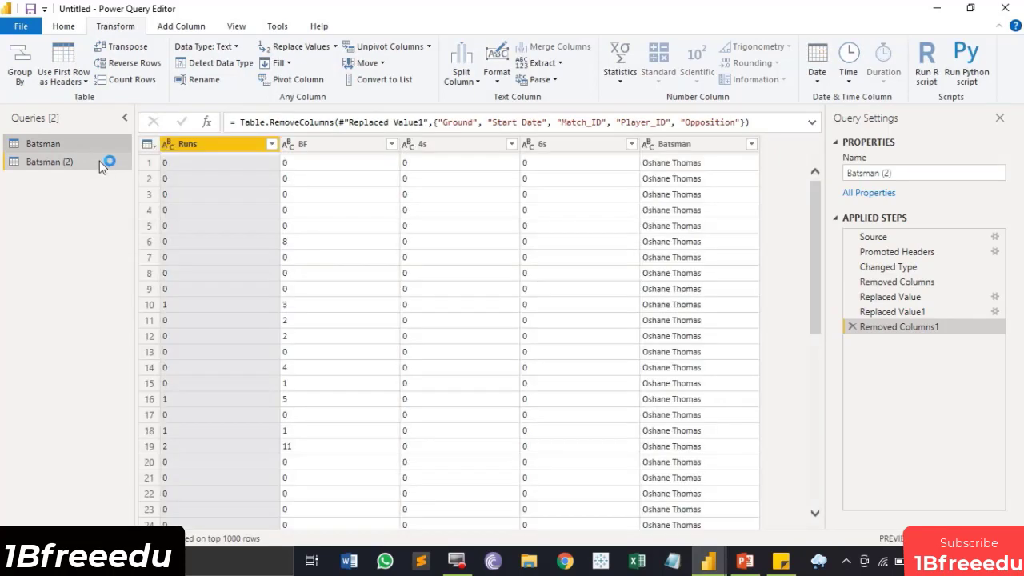
{"action": "left_click", "coordinate": [903, 172]}
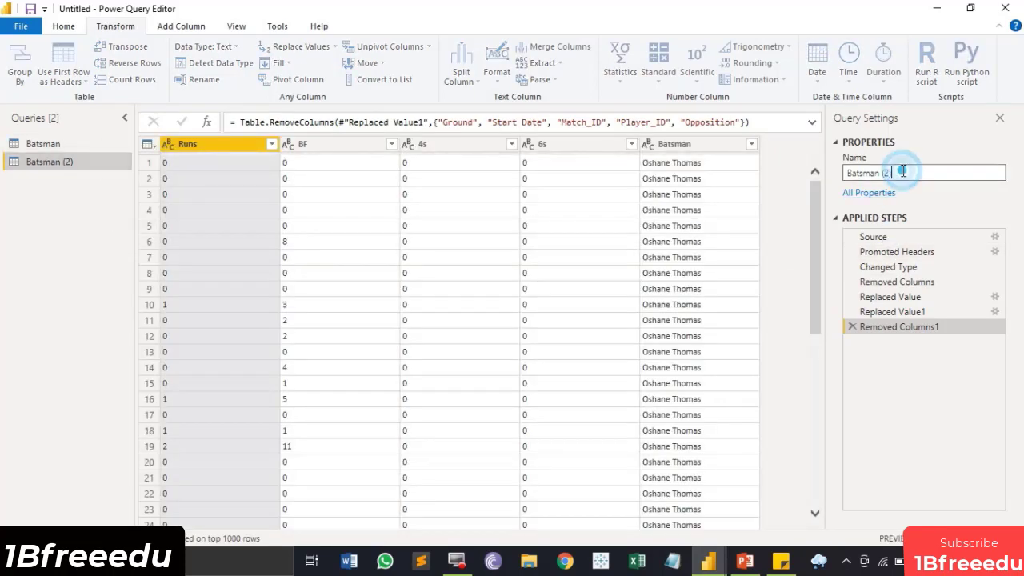
{"action": "key", "text": "BackSpace"}
{"action": "key", "text": "BackSpace"}
{"action": "key", "text": "BackSpace"}
{"action": "type", "text": "Data"}
{"action": "key", "text": "Return"}
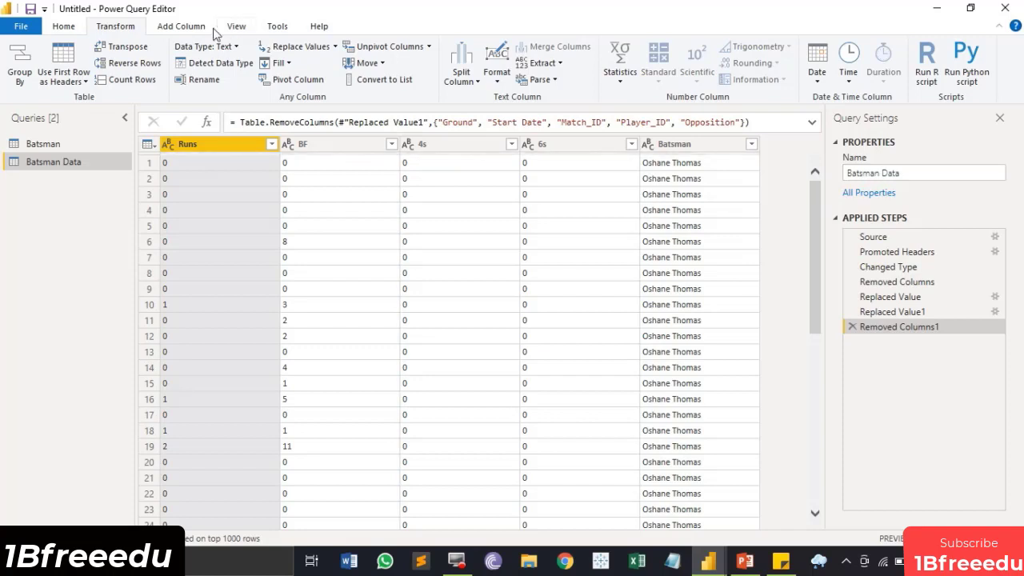
- Close and apply the query changes, and set the data type of the Batsman table's 4s field to whole number
{"action": "left_click", "coordinate": [62, 26]}
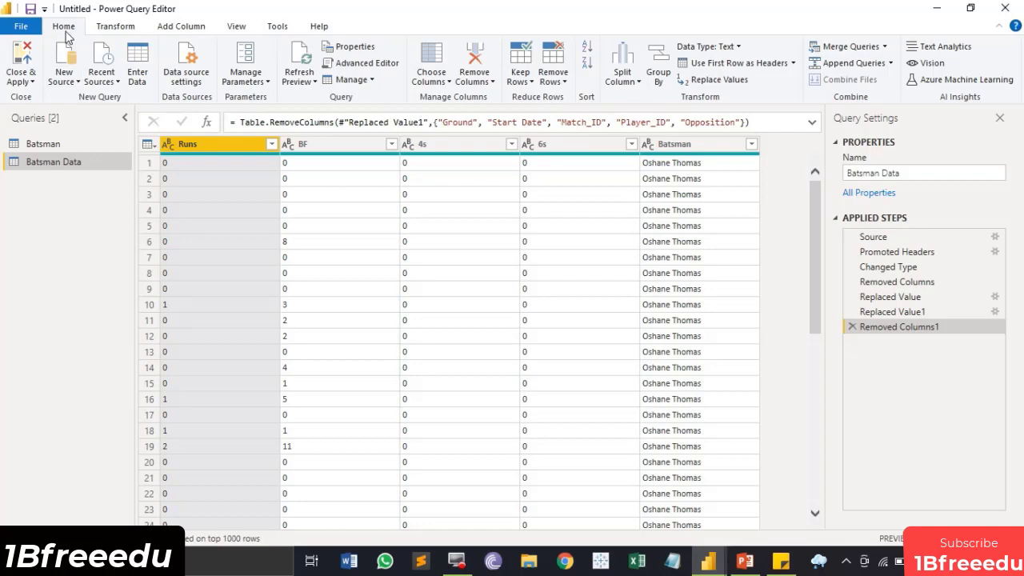
{"action": "left_click", "coordinate": [27, 64]}
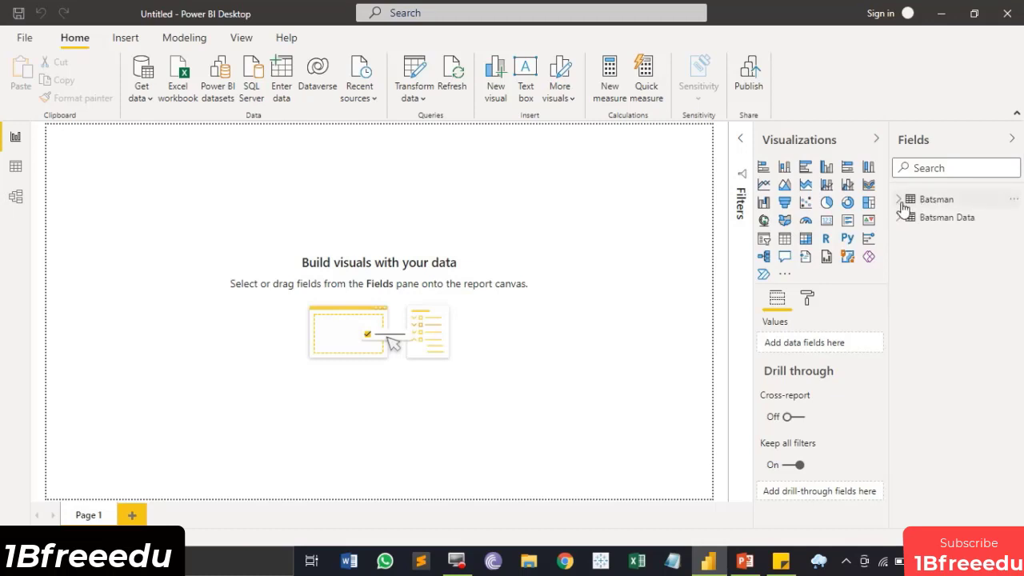
{"action": "left_click", "coordinate": [899, 202]}
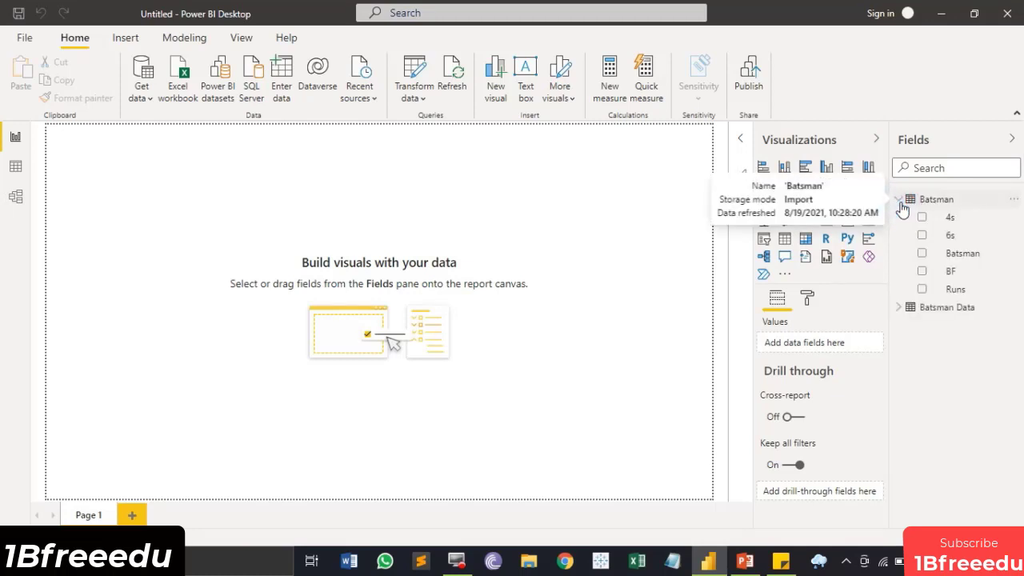
{"action": "left_click", "coordinate": [951, 220]}
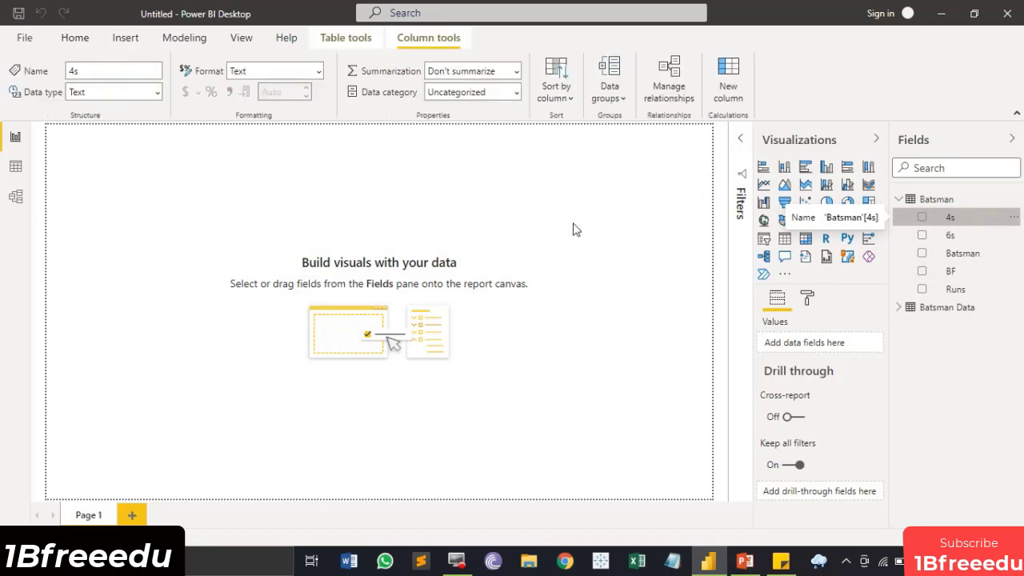
{"action": "left_click", "coordinate": [156, 96]}
{"action": "left_click", "coordinate": [135, 115]}
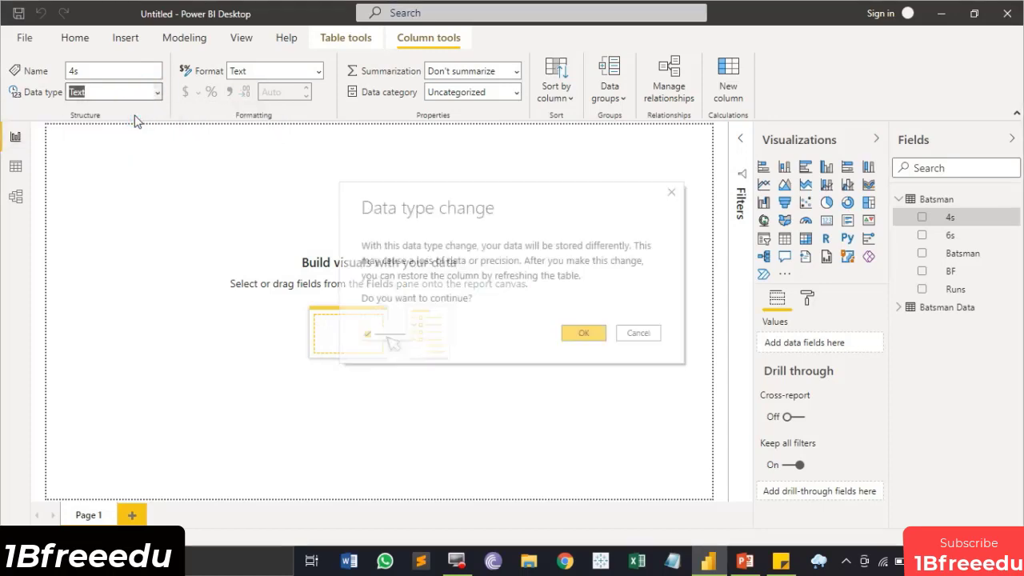
{"action": "left_click", "coordinate": [581, 333]}
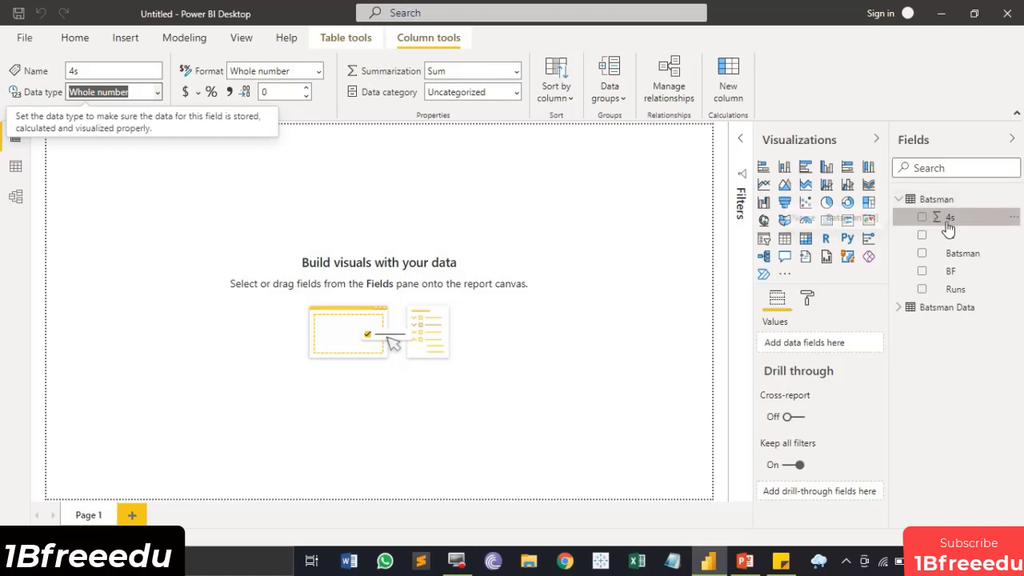
{"action": "left_click", "coordinate": [594, 219]}
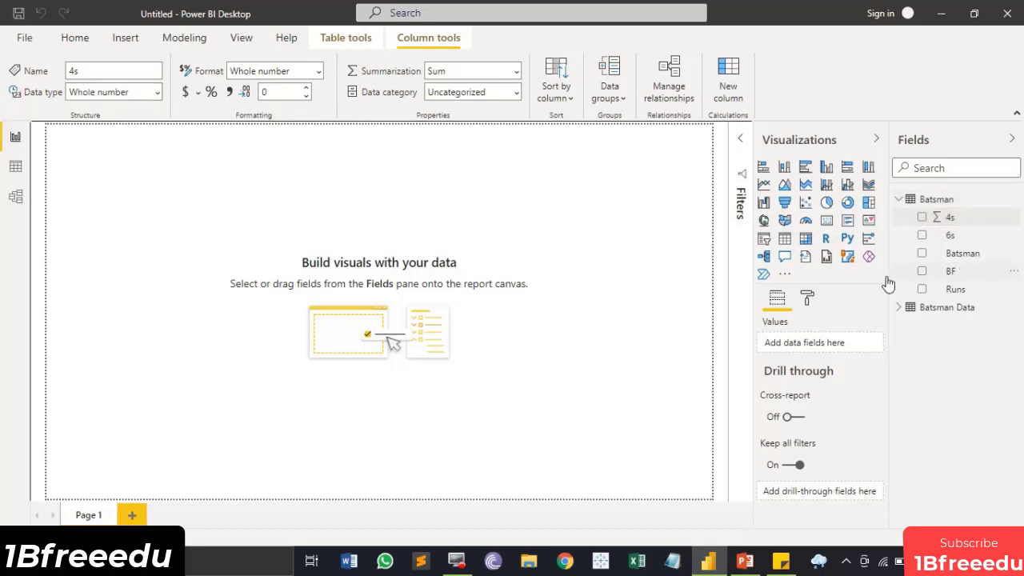
- Reopen the Power Query Editor and convert the Batsman query's Runs, BF, 4s and 6s columns to whole number
{"action": "left_click", "coordinate": [76, 40]}
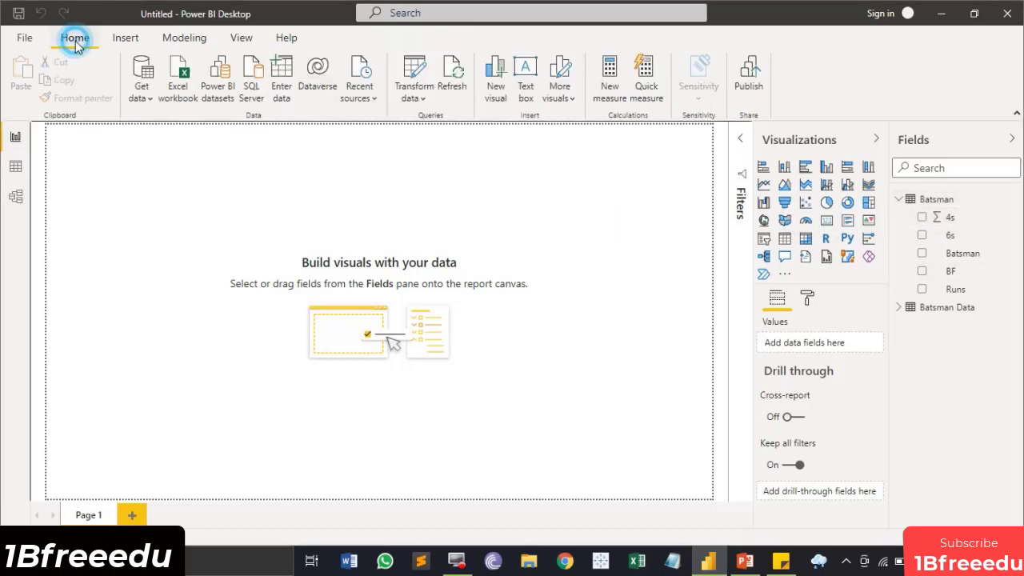
{"action": "left_click", "coordinate": [421, 94]}
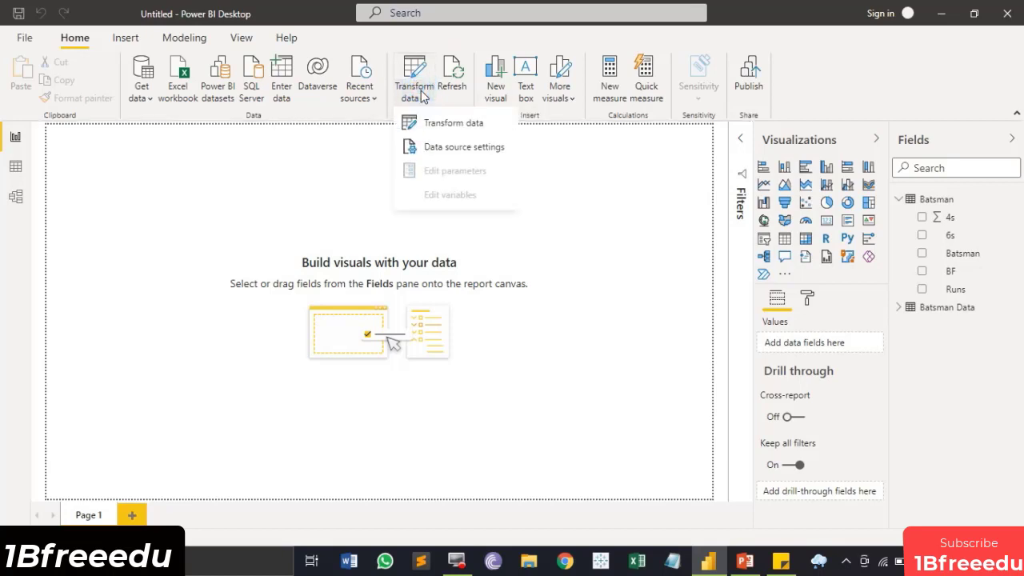
{"action": "left_click", "coordinate": [429, 122]}
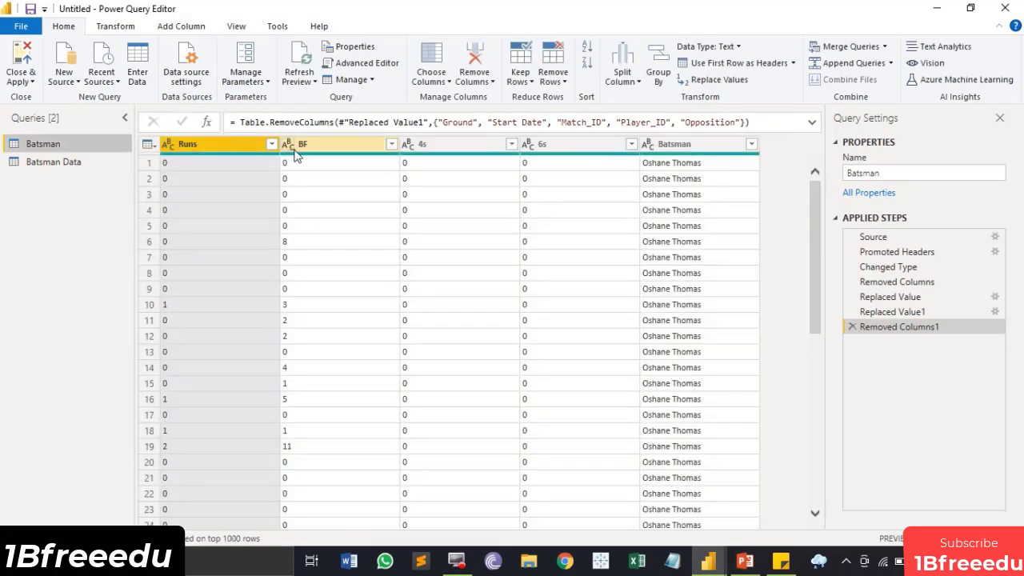
{"action": "left_click", "coordinate": [543, 149]}
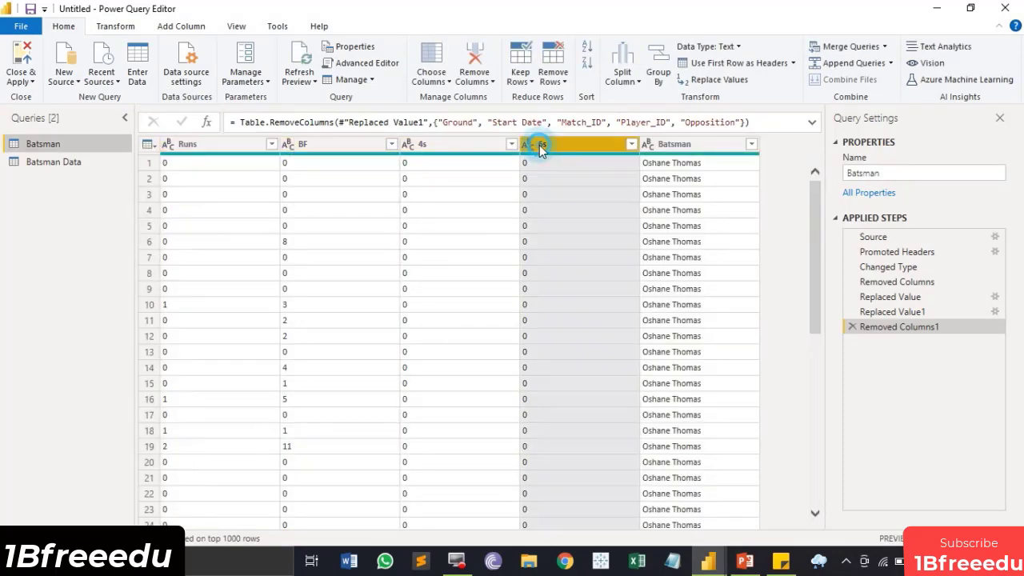
{"action": "left_click", "coordinate": [222, 150], "text": "shift"}
{"action": "left_click", "coordinate": [124, 28]}
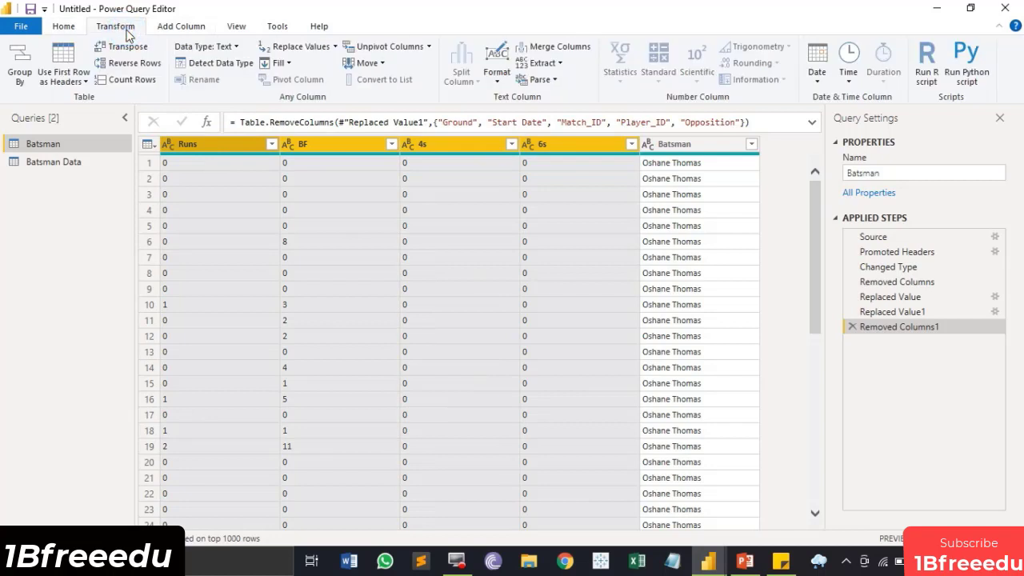
{"action": "left_click", "coordinate": [233, 46]}
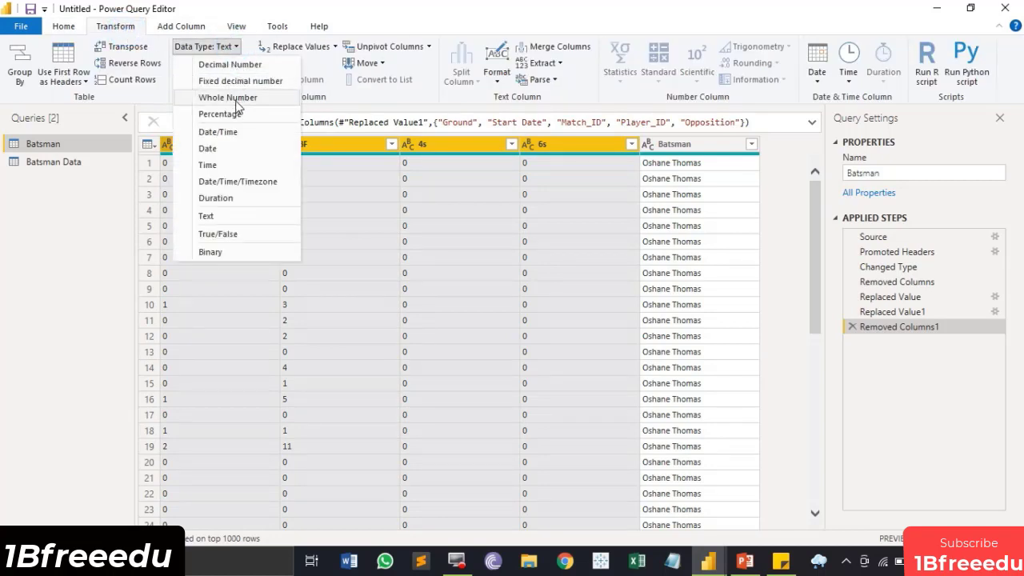
{"action": "left_click", "coordinate": [228, 97]}
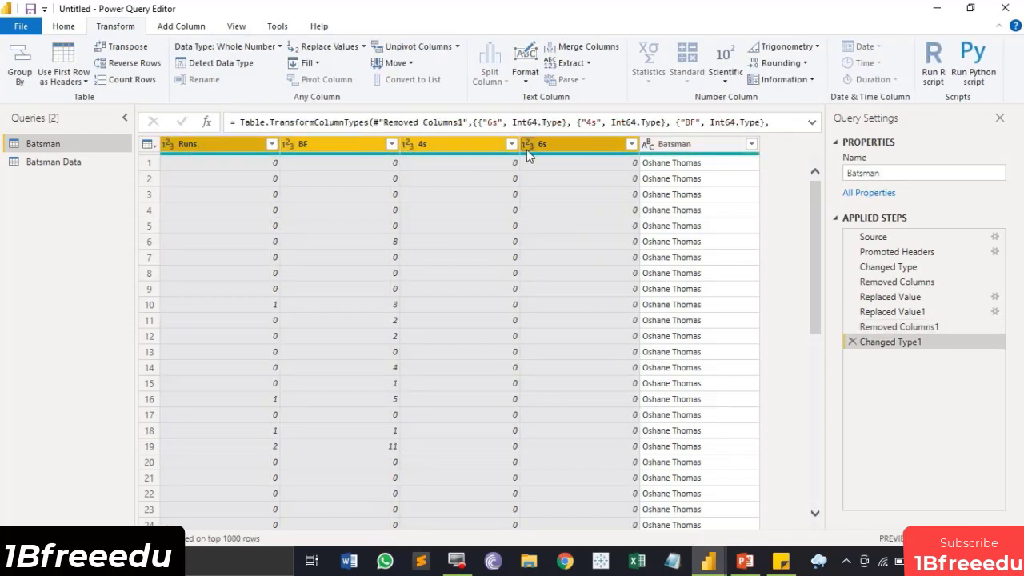
- Convert the Runs, BF, 4s and 6s columns of the Batsman Data query to whole number, and close and apply the changes
{"action": "left_click", "coordinate": [73, 161]}
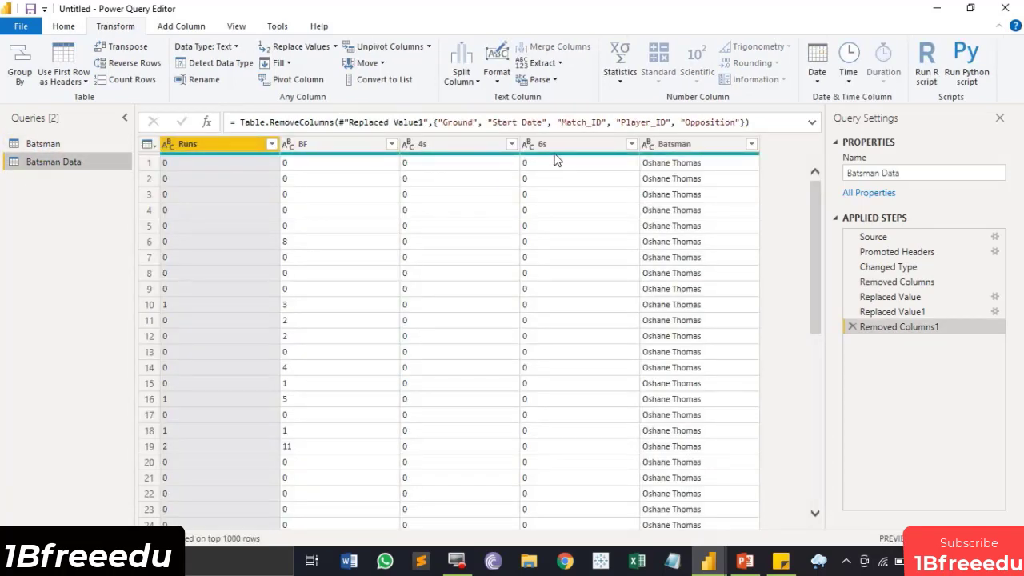
{"action": "mouse_move", "coordinate": [558, 159]}
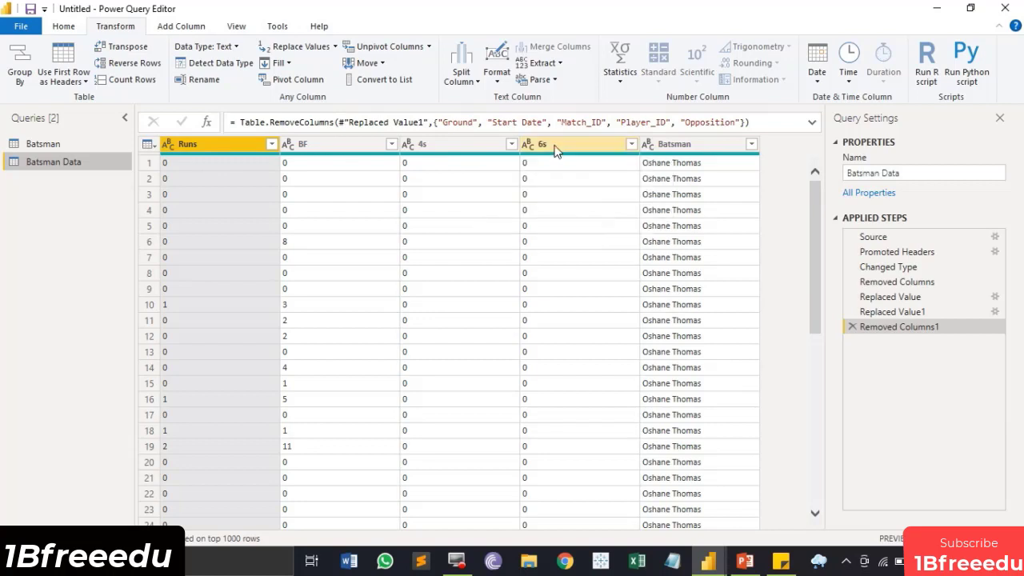
{"action": "left_click", "coordinate": [549, 144], "text": "shift"}
{"action": "left_click", "coordinate": [205, 46]}
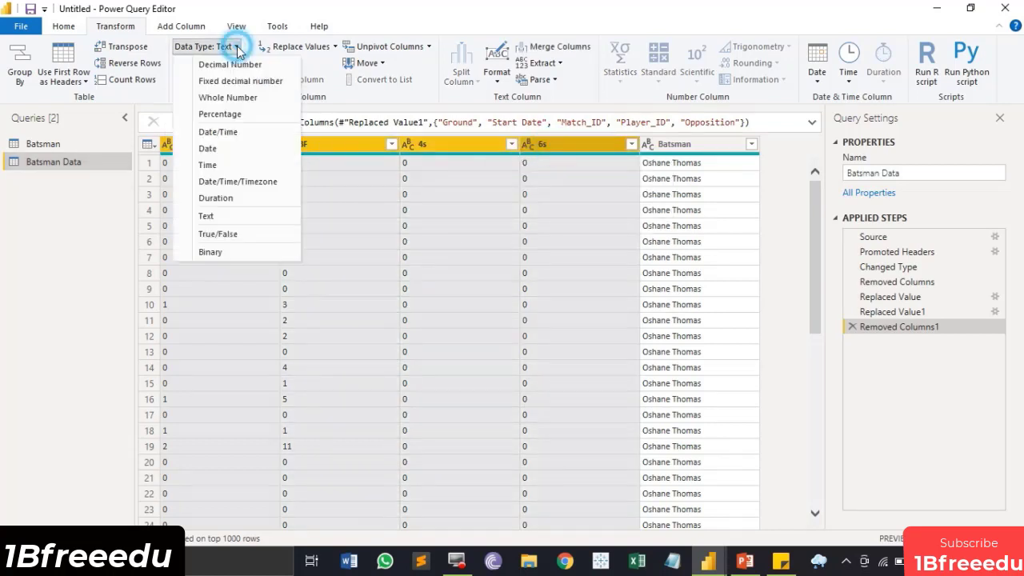
{"action": "left_click", "coordinate": [235, 96]}
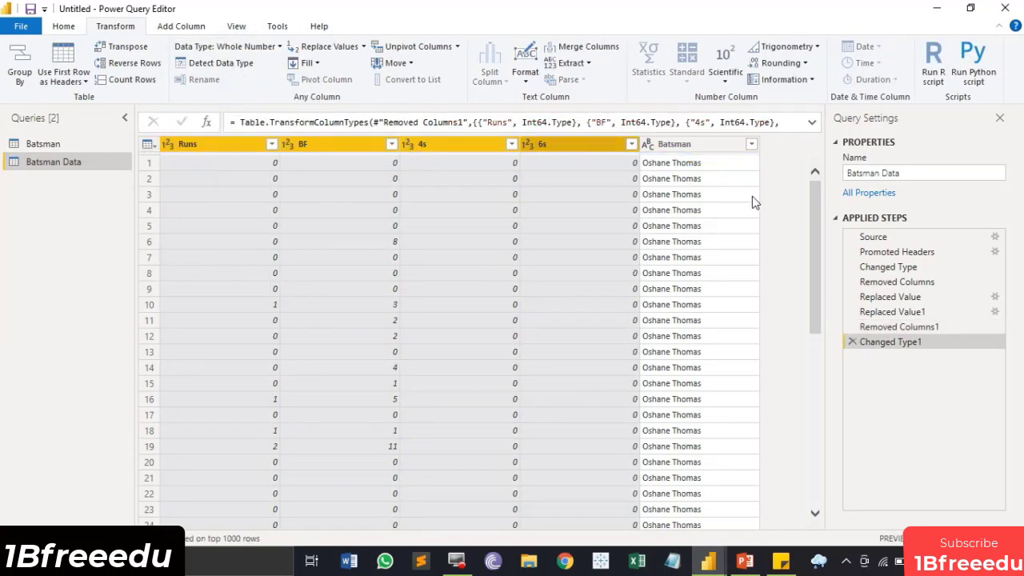
{"action": "left_click", "coordinate": [776, 194]}
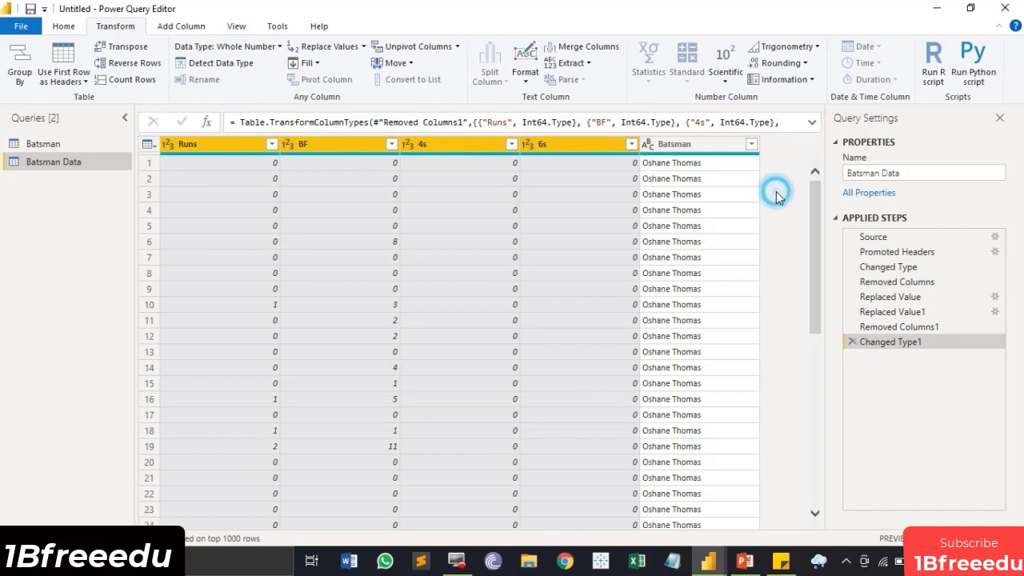
{"action": "left_click", "coordinate": [64, 27]}
{"action": "left_click", "coordinate": [27, 55]}
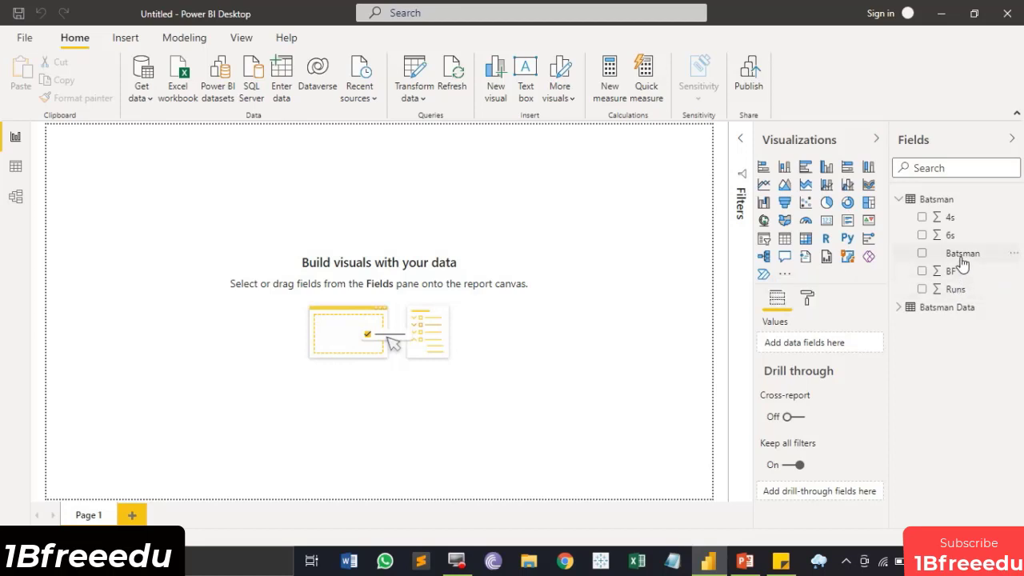
- Add a slicer in the report page's upper-left corner and fill it with the Batsman field of the Batsman table
{"action": "left_click", "coordinate": [765, 242]}
{"action": "left_click_drag", "start_coordinate": [156, 272], "coordinate": [255, 217]}
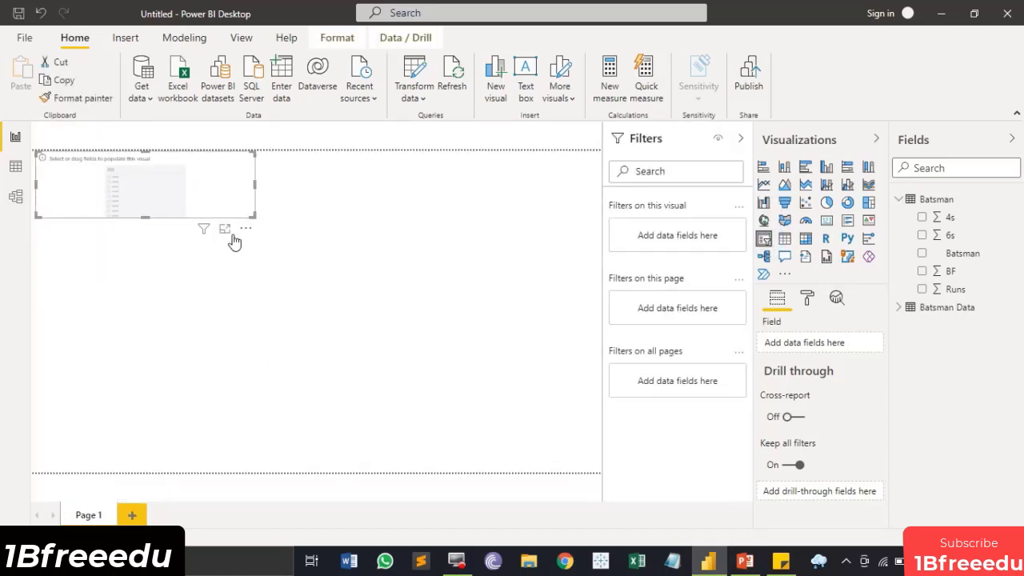
{"action": "left_click_drag", "start_coordinate": [962, 252], "coordinate": [835, 343]}
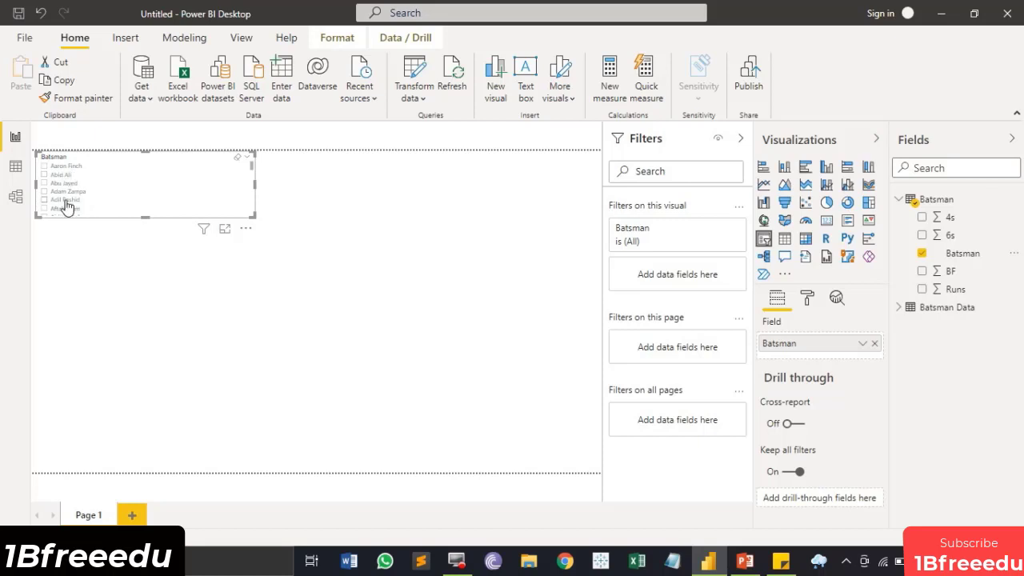
- Switch the Batsman slicer to a dropdown and shrink it to a compact box in the page's upper-left corner
{"action": "left_click", "coordinate": [247, 159]}
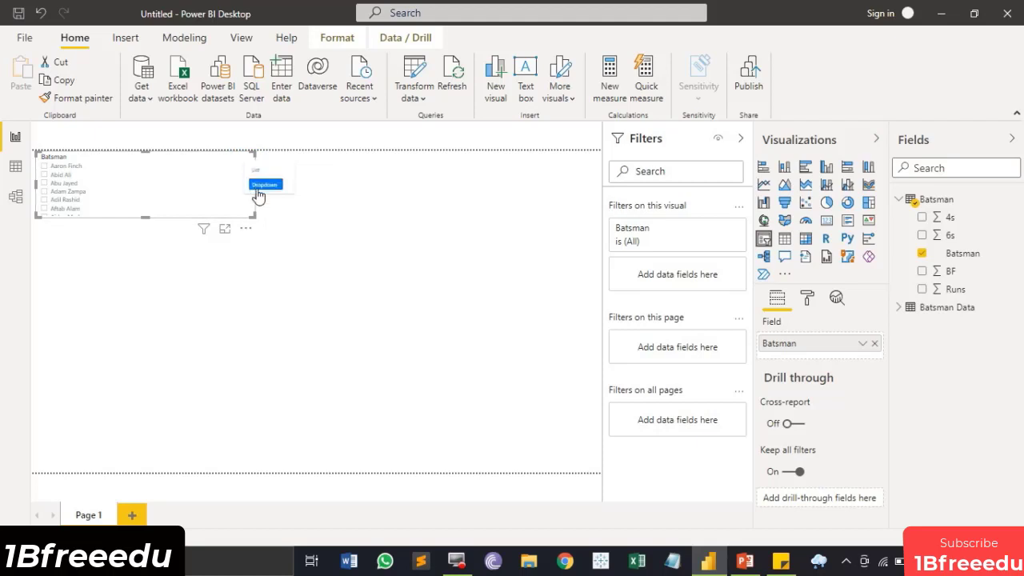
{"action": "left_click", "coordinate": [260, 185]}
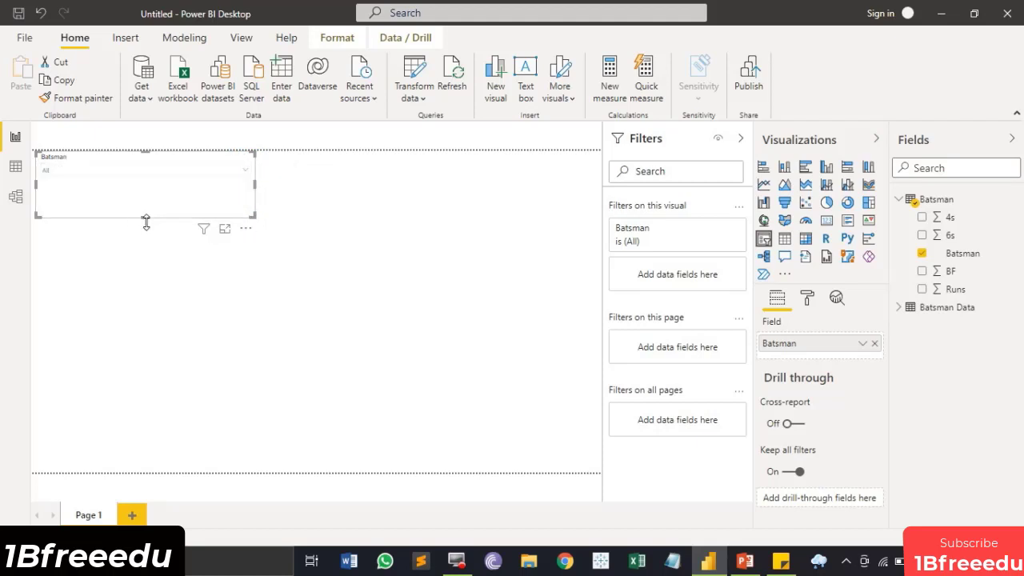
{"action": "left_click_drag", "start_coordinate": [155, 199], "coordinate": [160, 176]}
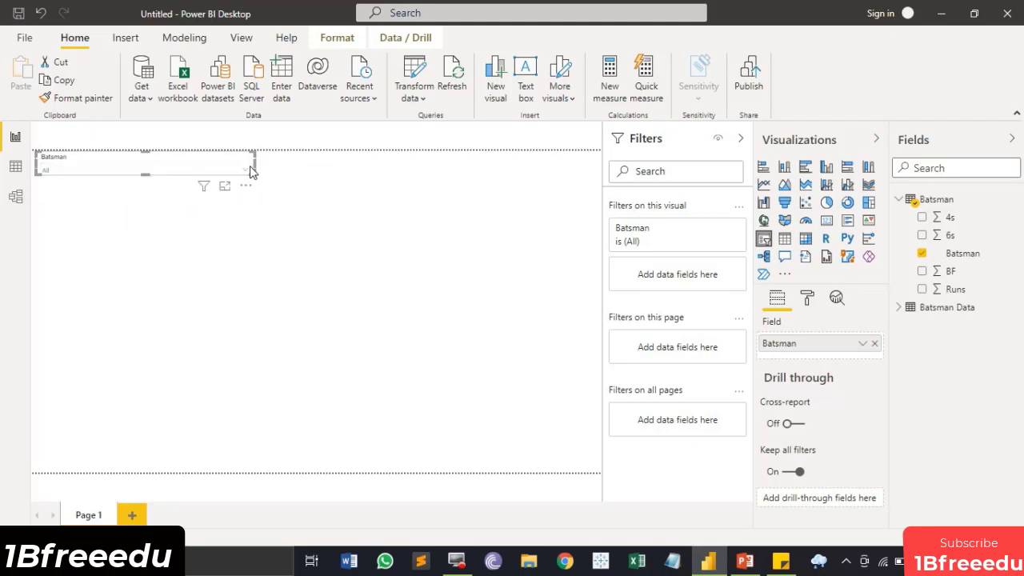
{"action": "left_click_drag", "start_coordinate": [254, 163], "coordinate": [151, 171]}
{"action": "left_click", "coordinate": [87, 171]}
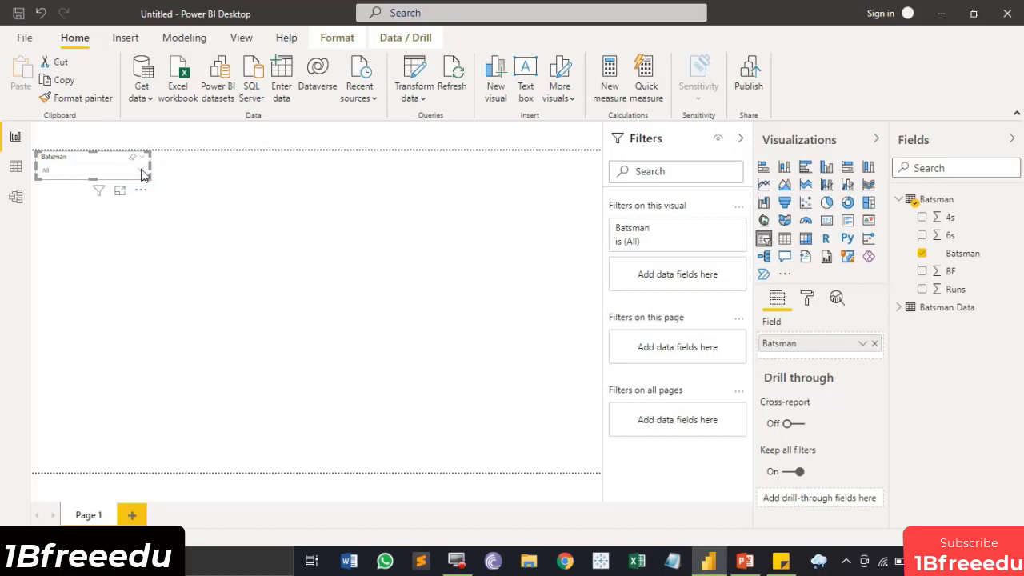
{"action": "left_click", "coordinate": [139, 170]}
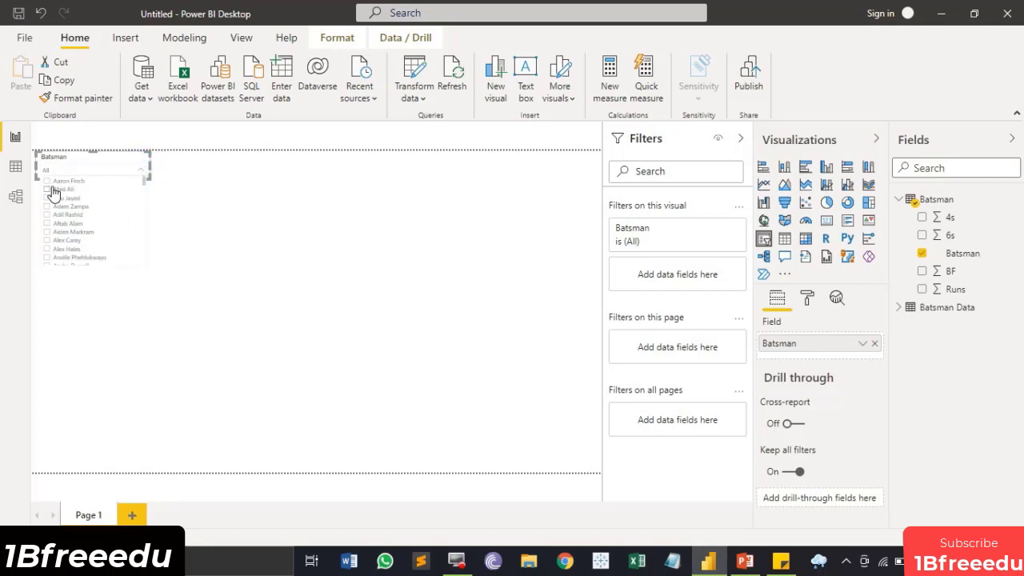
{"action": "left_click", "coordinate": [175, 220]}
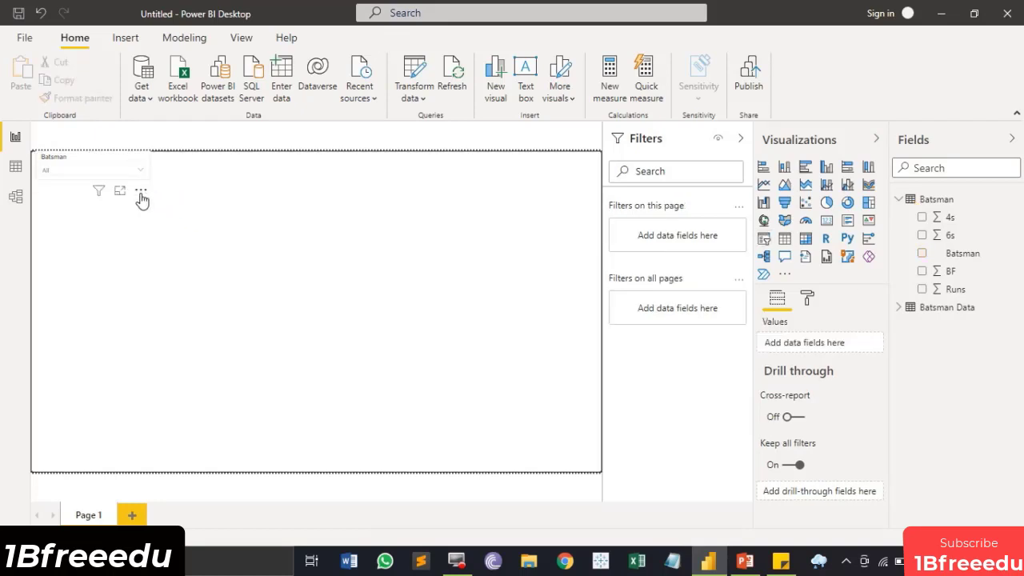
- Enable the search box in the Batsman slicer and expand its dropdown list
{"action": "left_click", "coordinate": [141, 195]}
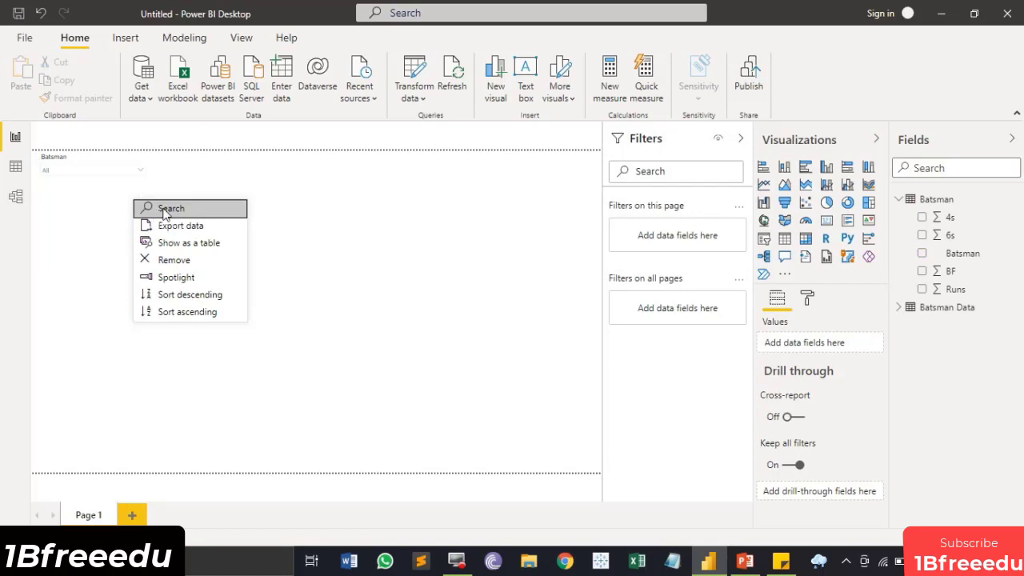
{"action": "left_click", "coordinate": [166, 212]}
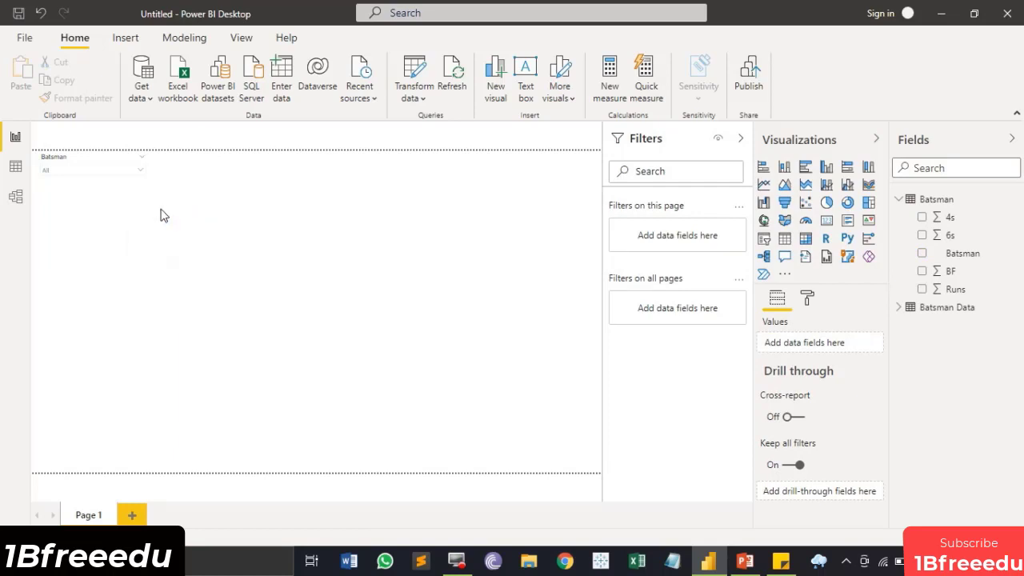
{"action": "left_click", "coordinate": [140, 172]}
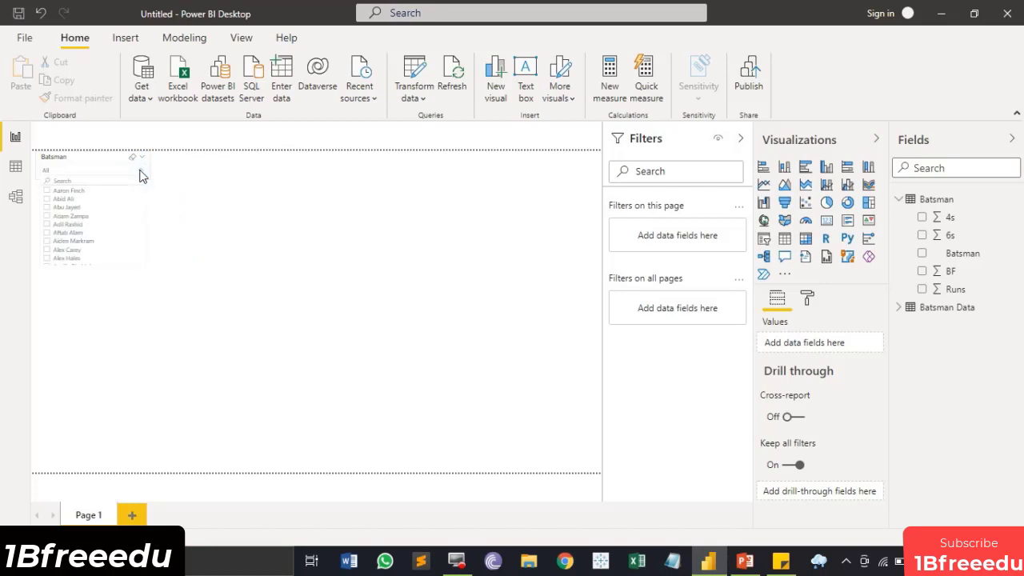
- Try the slicer search with "Virat K", select Virat Kohli, and clear the selection again
{"action": "left_click", "coordinate": [95, 181]}
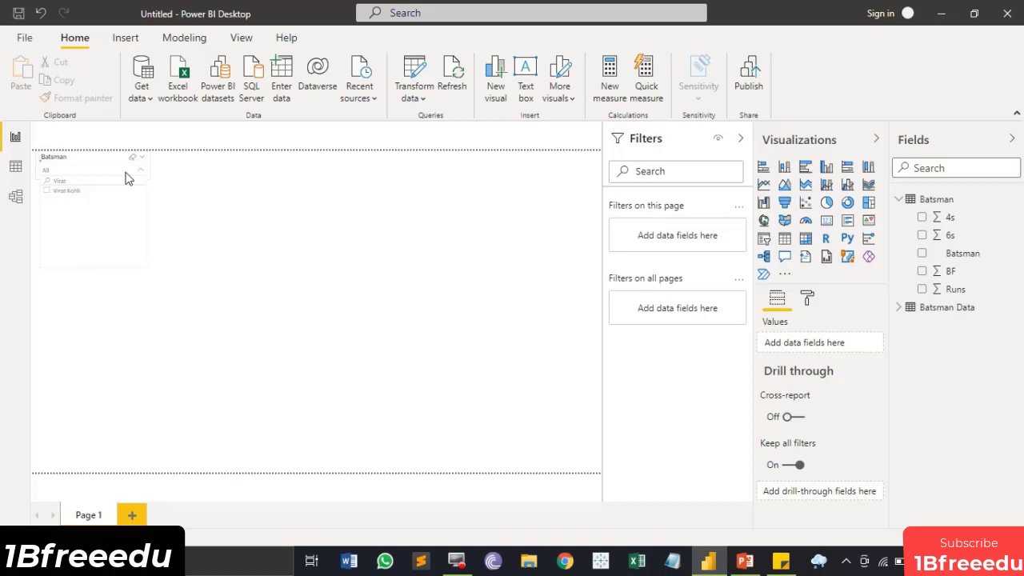
{"action": "left_click", "coordinate": [71, 192]}
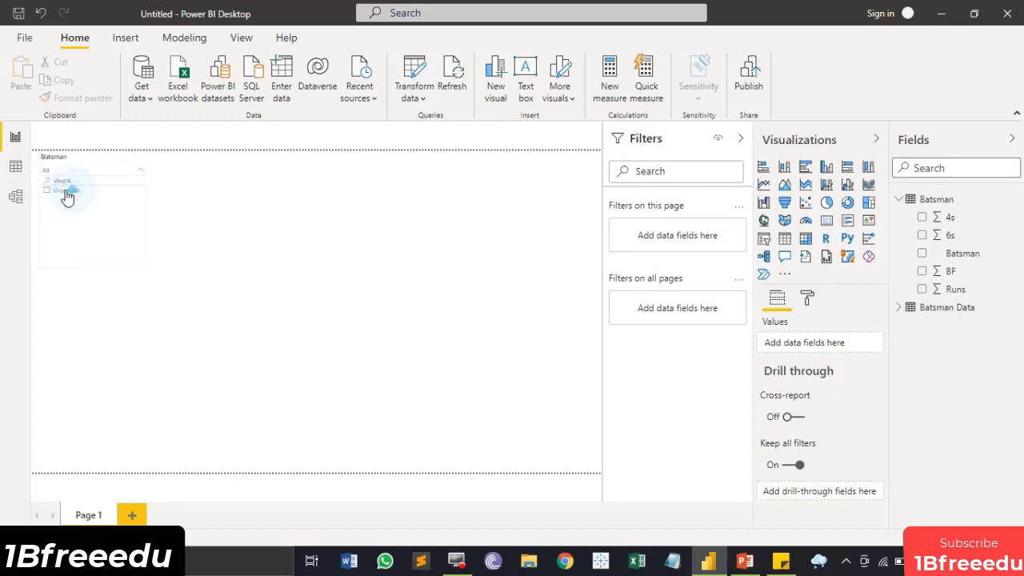
{"action": "left_click", "coordinate": [199, 211]}
{"action": "left_click", "coordinate": [142, 168]}
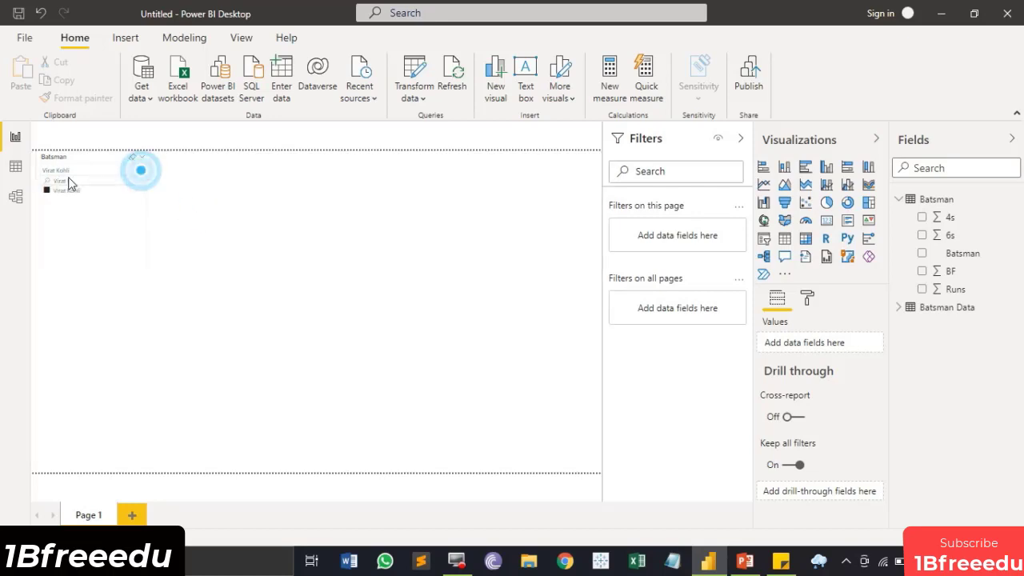
{"action": "left_click", "coordinate": [46, 192]}
{"action": "left_click", "coordinate": [178, 200]}
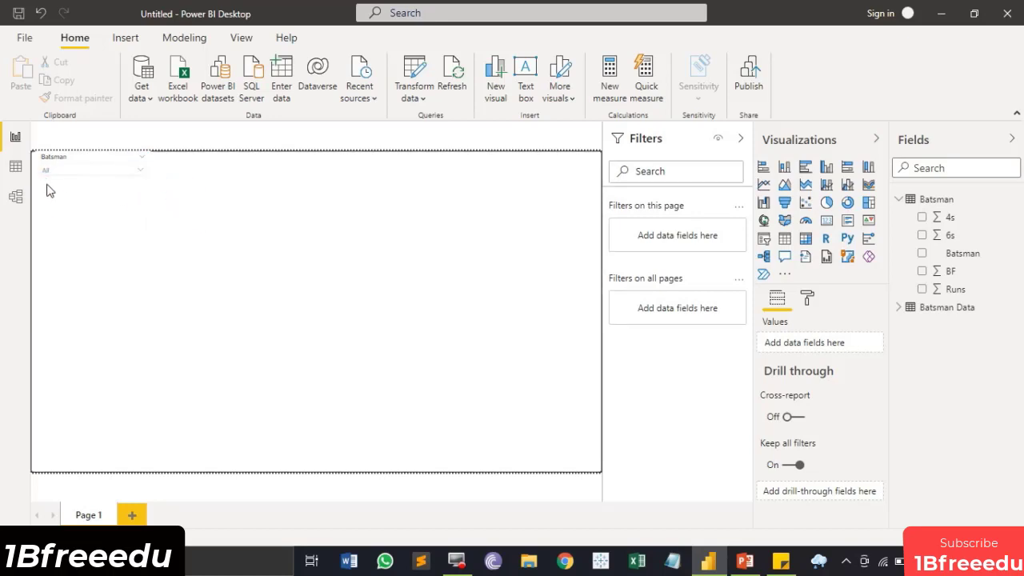
- Move the Batsman slicer flush against the page's left edge
{"action": "left_click", "coordinate": [87, 160]}
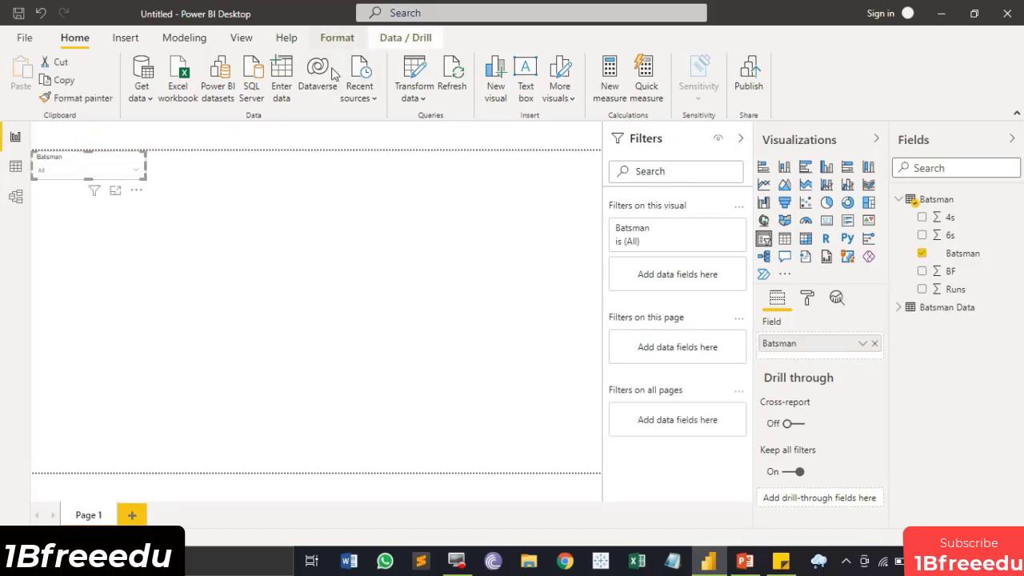
{"action": "left_click", "coordinate": [197, 208]}
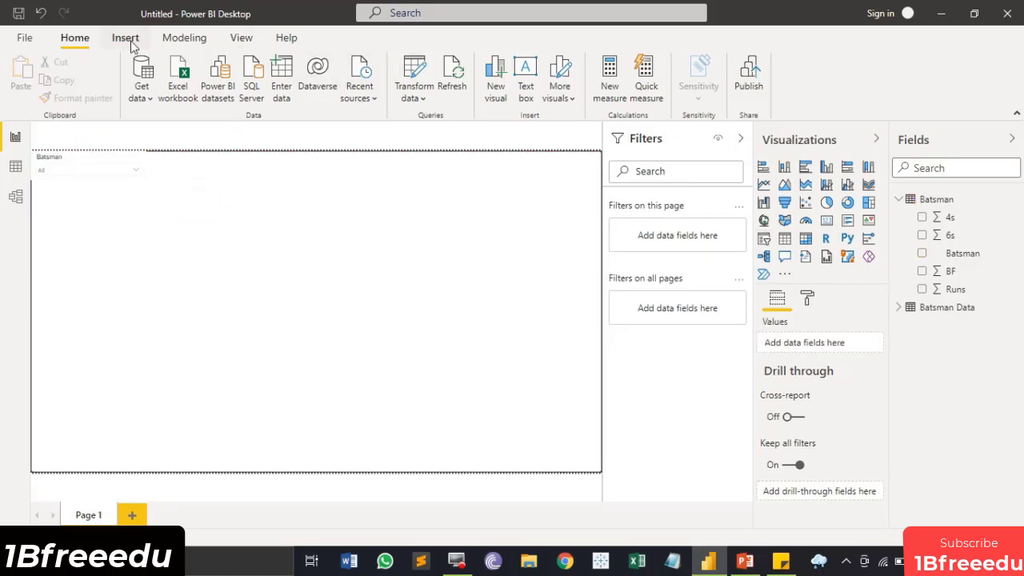
{"action": "left_click", "coordinate": [99, 158]}
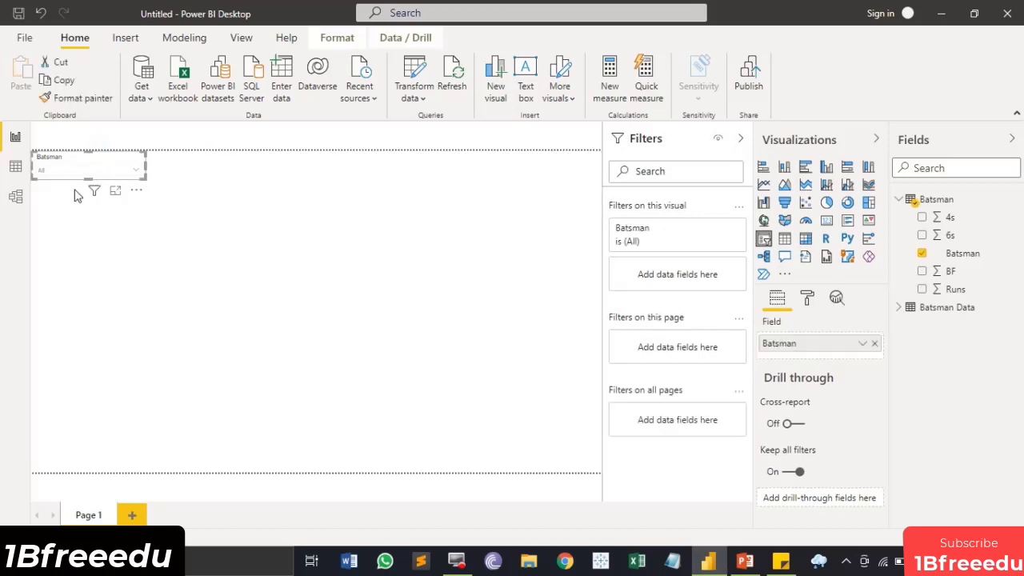
- Customize the current theme's text with a larger general font size and an 18 pt title font size
{"action": "left_click", "coordinate": [346, 45]}
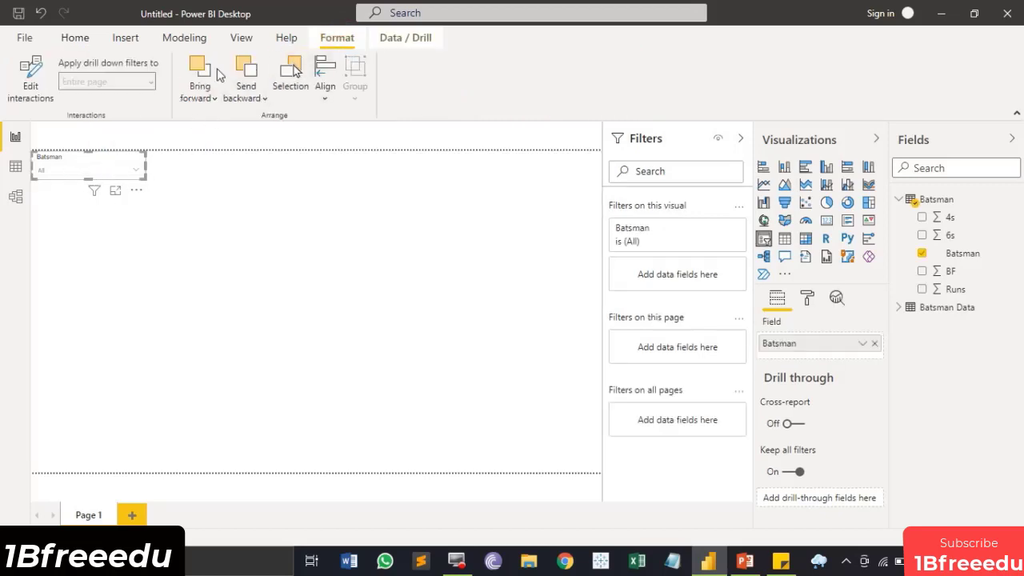
{"action": "left_click", "coordinate": [285, 37]}
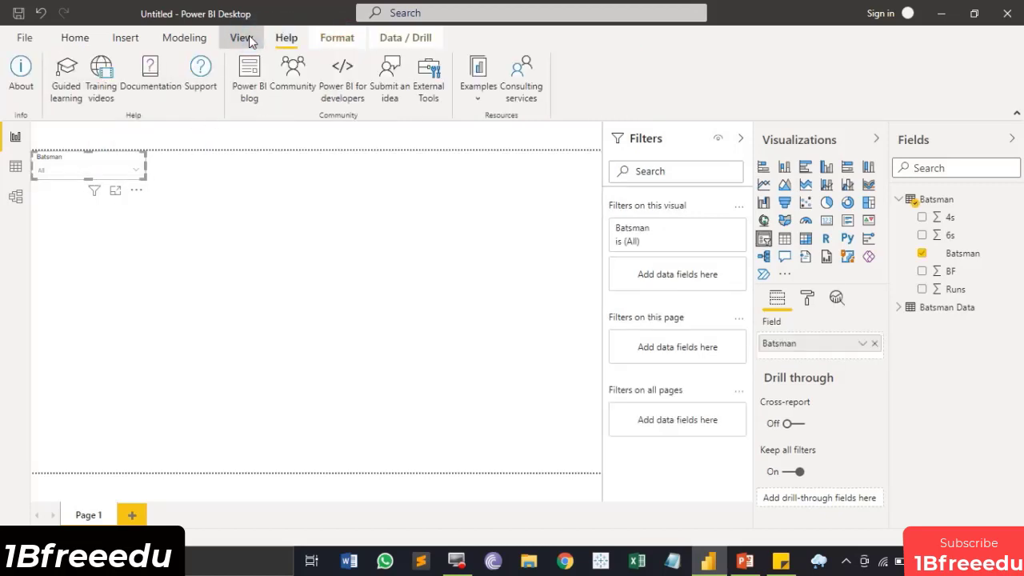
{"action": "left_click", "coordinate": [240, 39]}
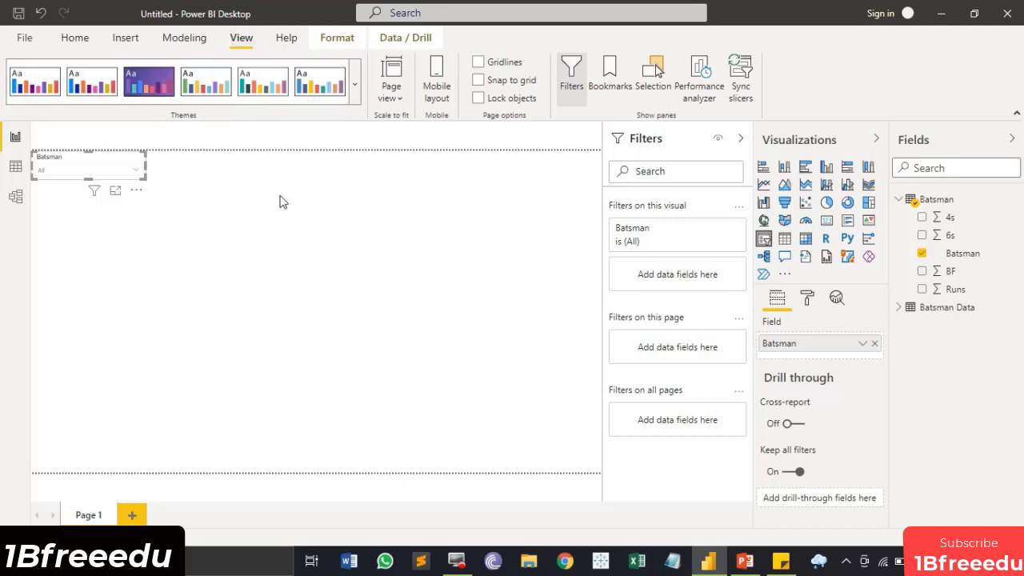
{"action": "left_click", "coordinate": [357, 94]}
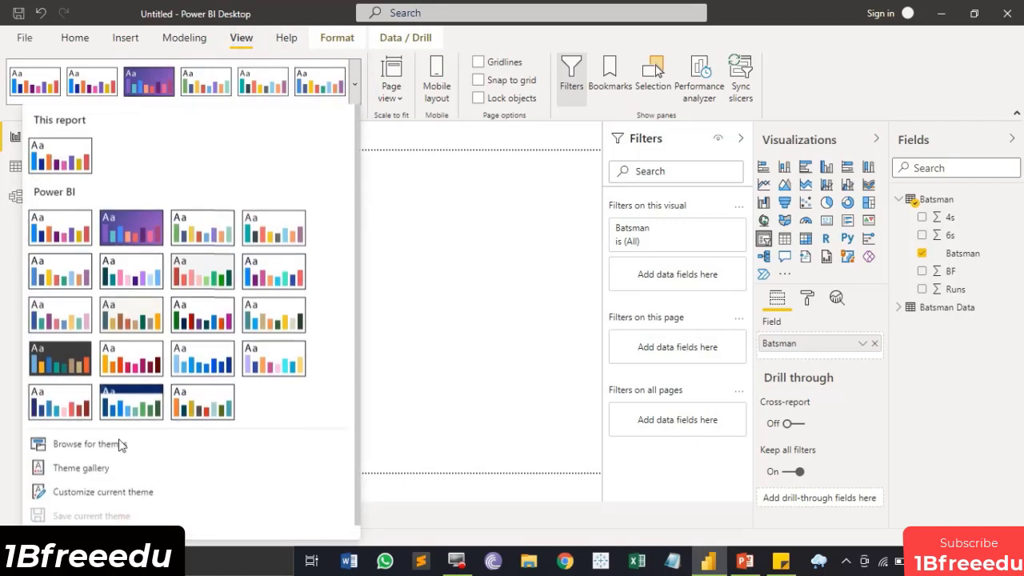
{"action": "left_click", "coordinate": [115, 492]}
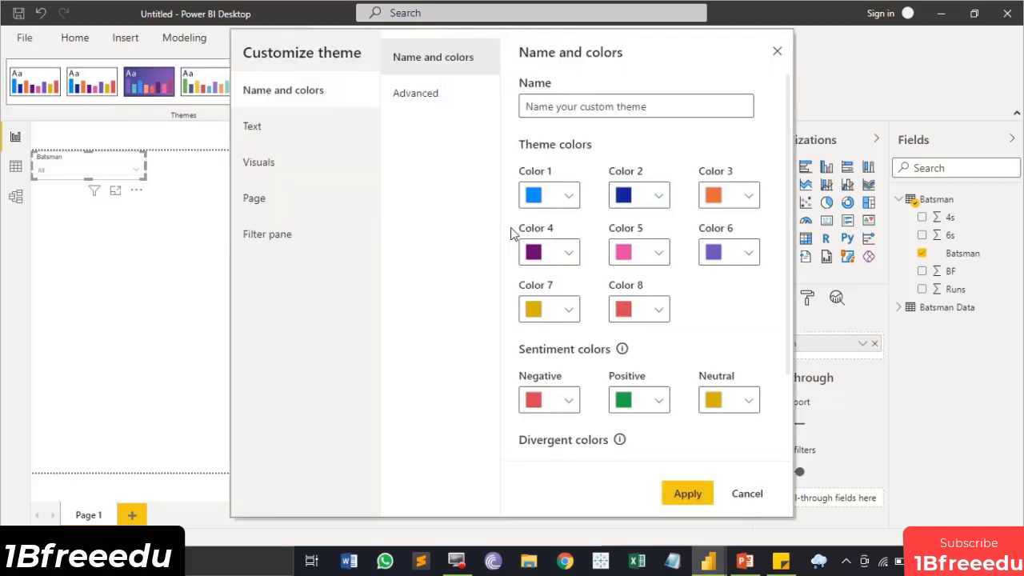
{"action": "left_click", "coordinate": [309, 128]}
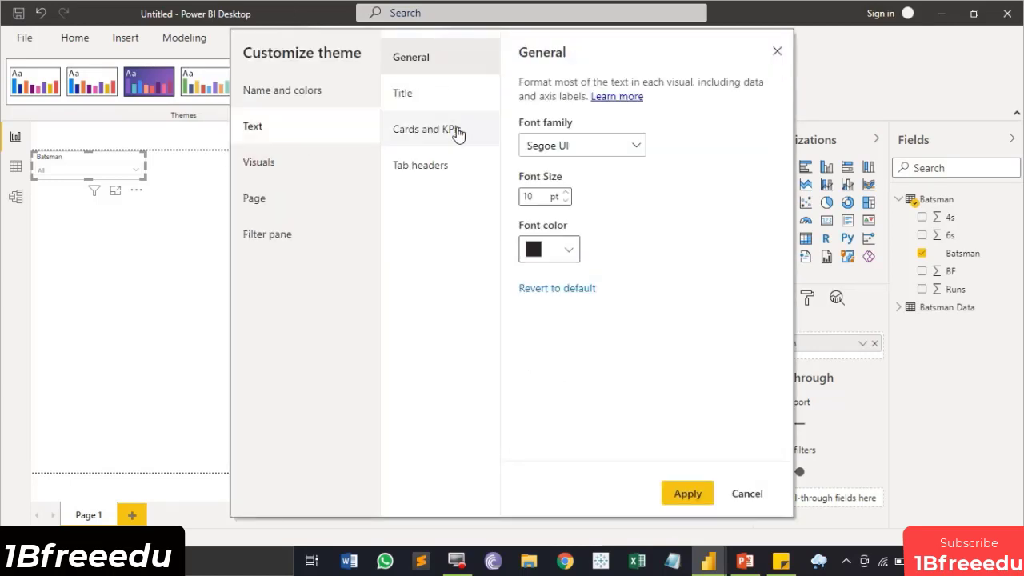
{"action": "double_click", "coordinate": [525, 196]}
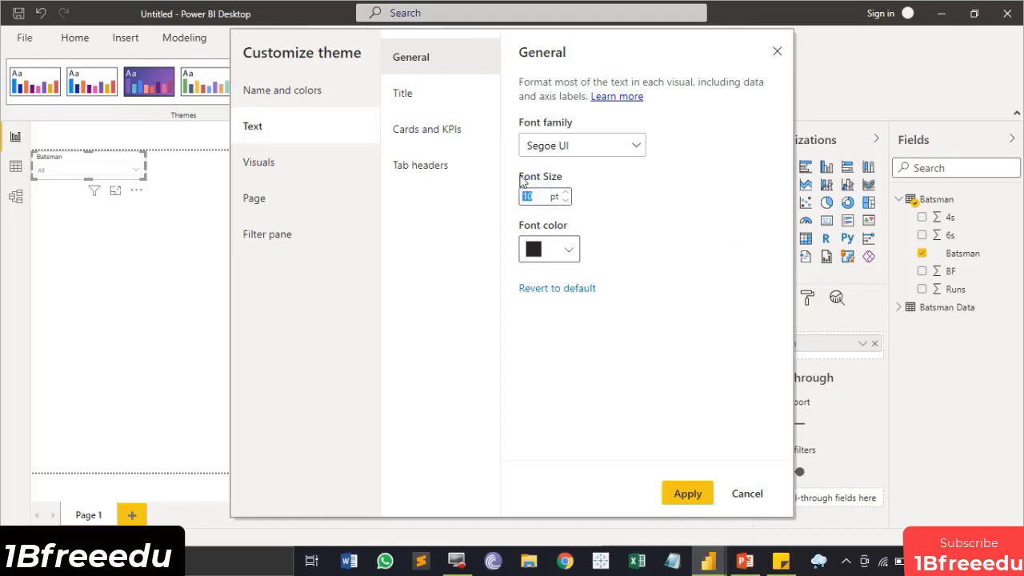
{"action": "left_click", "coordinate": [469, 102]}
{"action": "left_click_drag", "start_coordinate": [537, 182], "coordinate": [514, 184]}
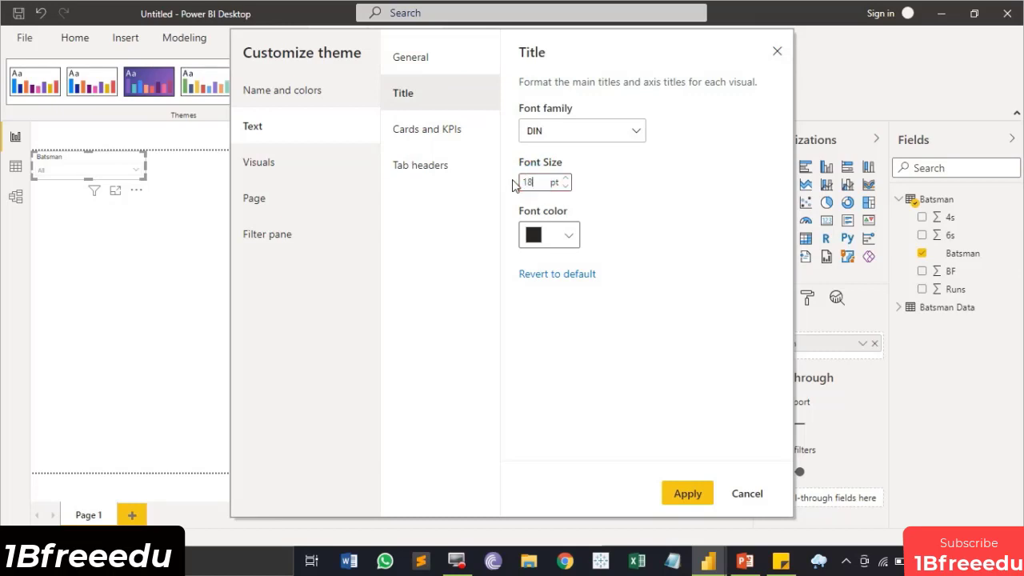
- Set the theme's Cards and KPIs font size to 30 pt and its Tab headers font size to 16 pt, and apply the theme
{"action": "left_click", "coordinate": [438, 131]}
{"action": "left_click", "coordinate": [445, 167]}
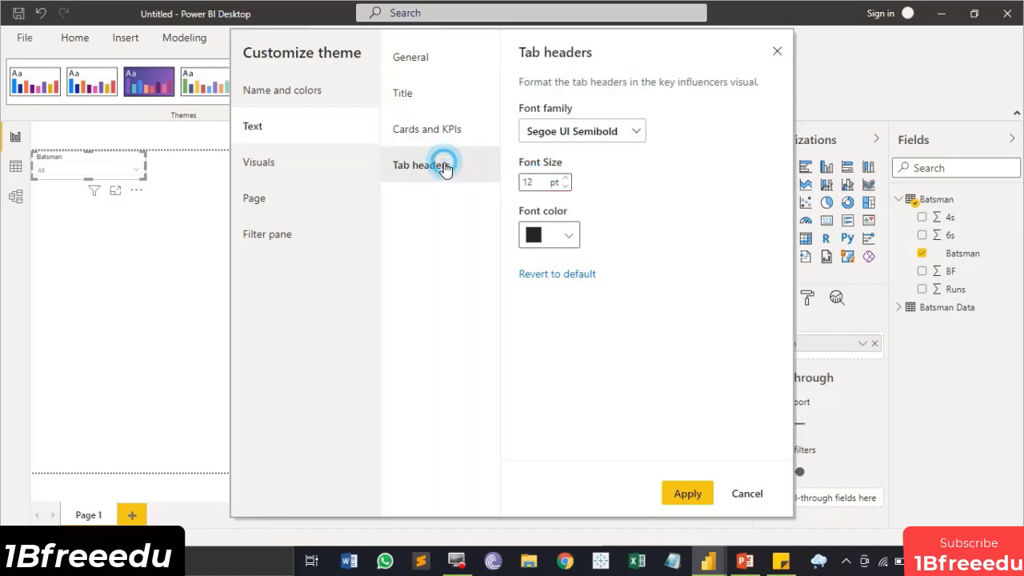
{"action": "left_click", "coordinate": [452, 131]}
{"action": "left_click_drag", "start_coordinate": [534, 183], "coordinate": [509, 183]}
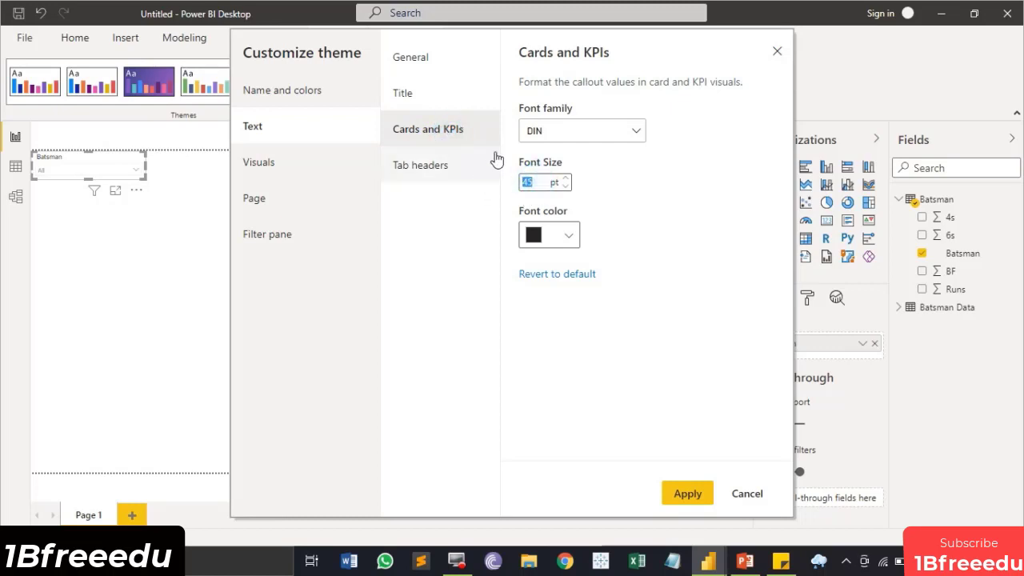
{"action": "type", "text": "30"}
{"action": "left_click", "coordinate": [490, 165]}
{"action": "left_click_drag", "start_coordinate": [539, 182], "coordinate": [526, 182]}
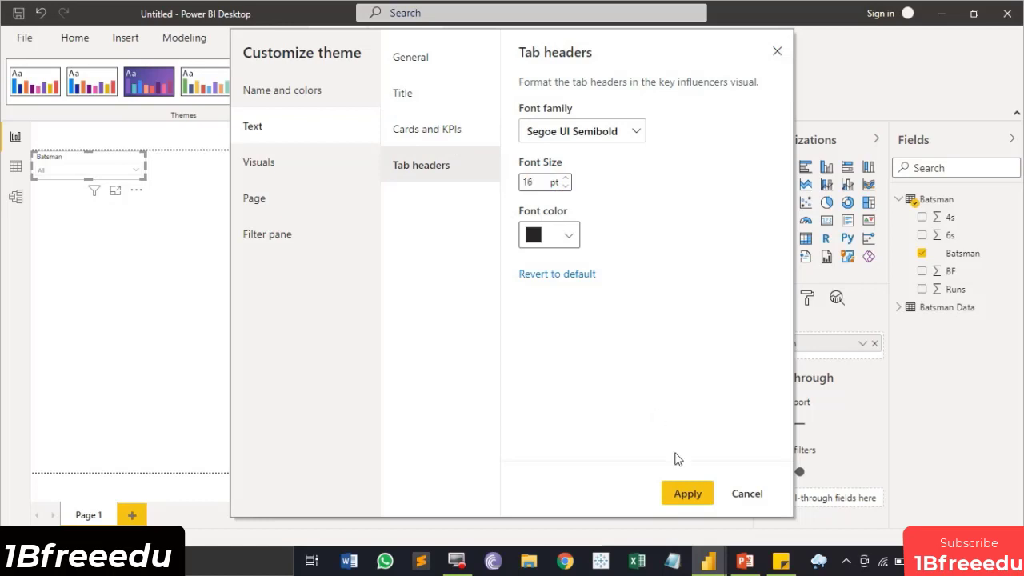
{"action": "left_click", "coordinate": [690, 492]}
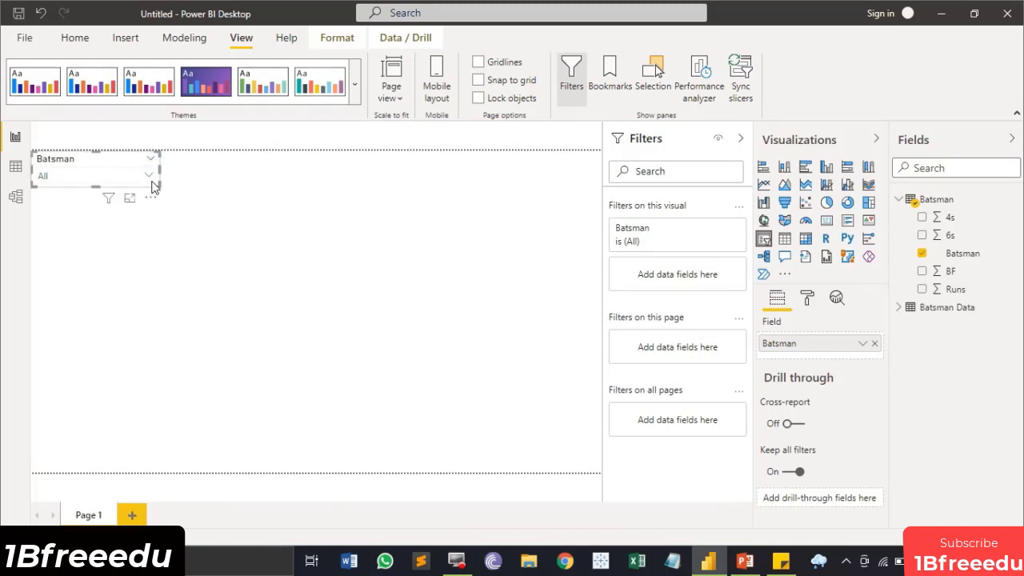
- Clear the search text in the Batsman slicer's dropdown so that all batsmen are listed, and collapse the list
{"action": "left_click", "coordinate": [150, 176]}
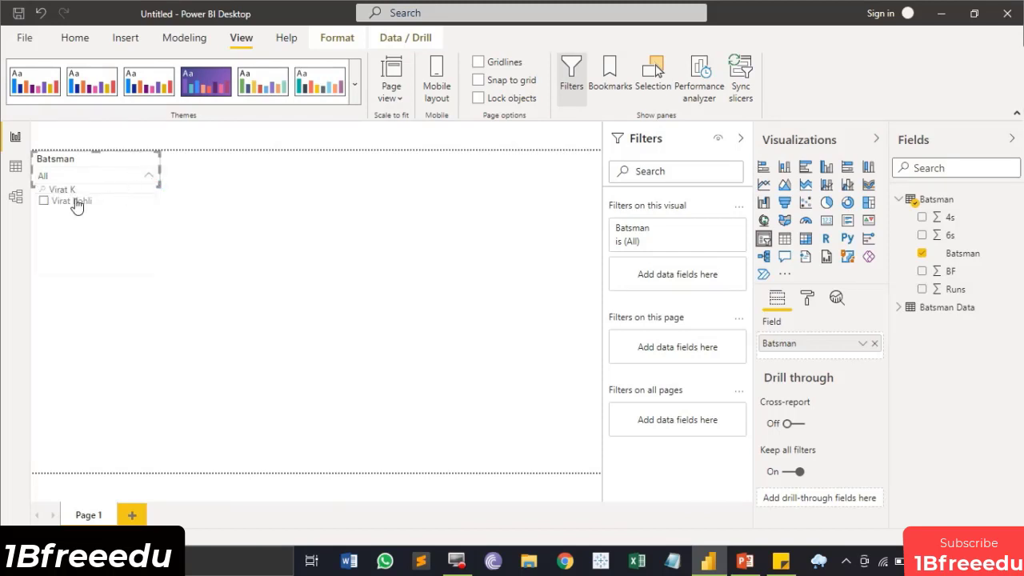
{"action": "triple_click", "coordinate": [122, 191]}
{"action": "key", "text": "BackSpace"}
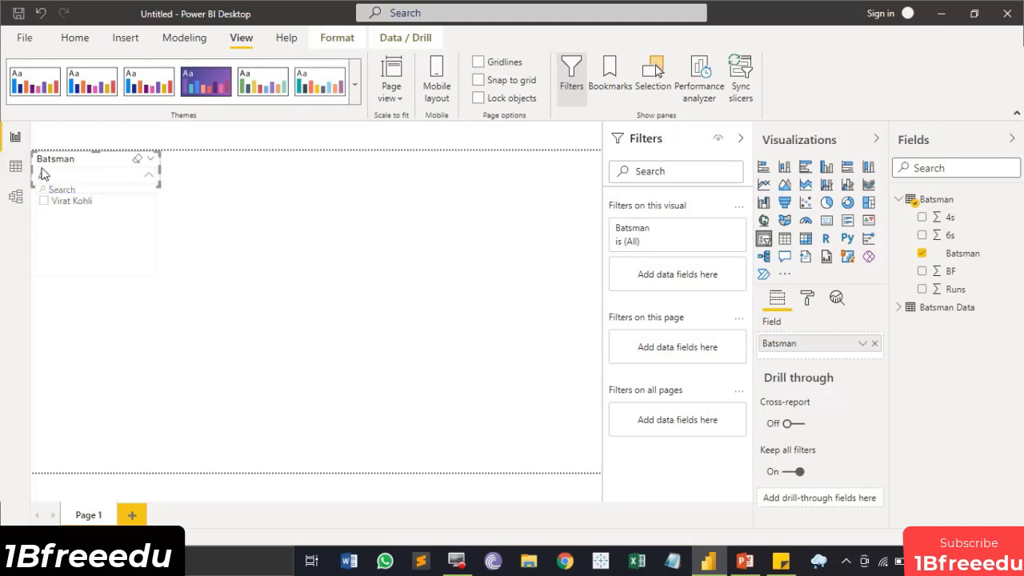
{"action": "left_click", "coordinate": [201, 221]}
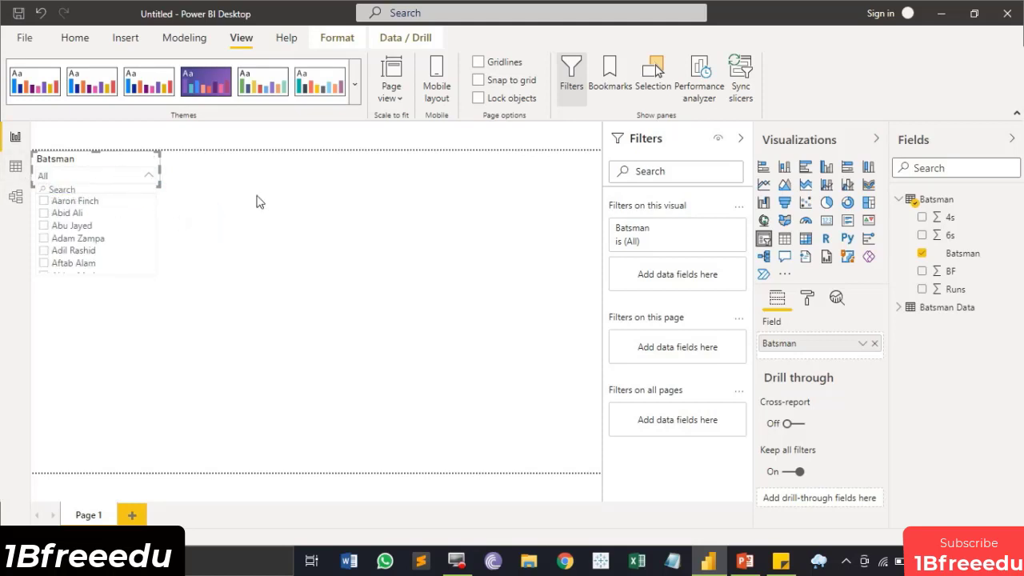
{"action": "left_click", "coordinate": [112, 160]}
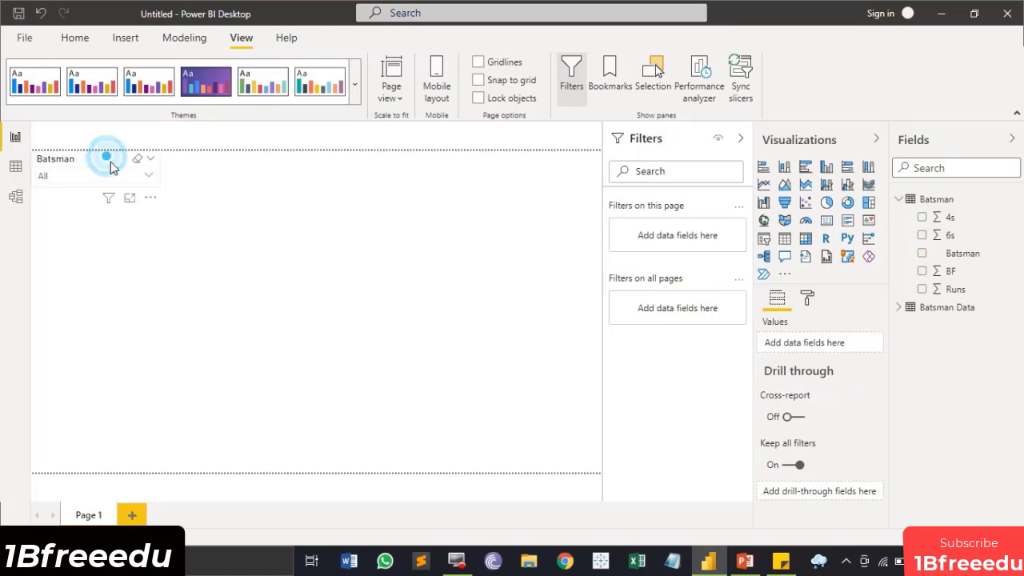
{"action": "left_click_drag", "start_coordinate": [112, 163], "coordinate": [107, 161]}
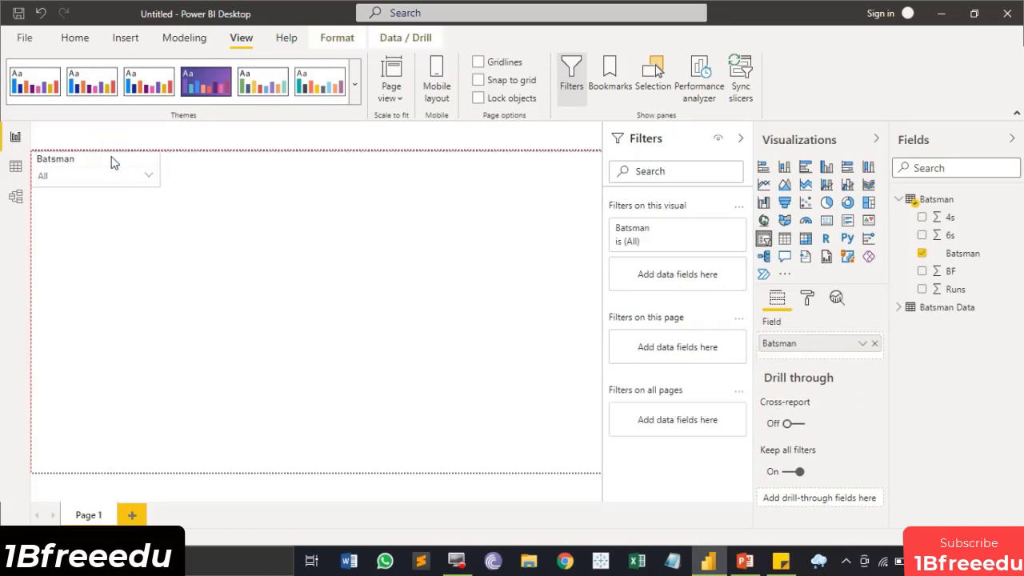
{"action": "left_click", "coordinate": [311, 203]}
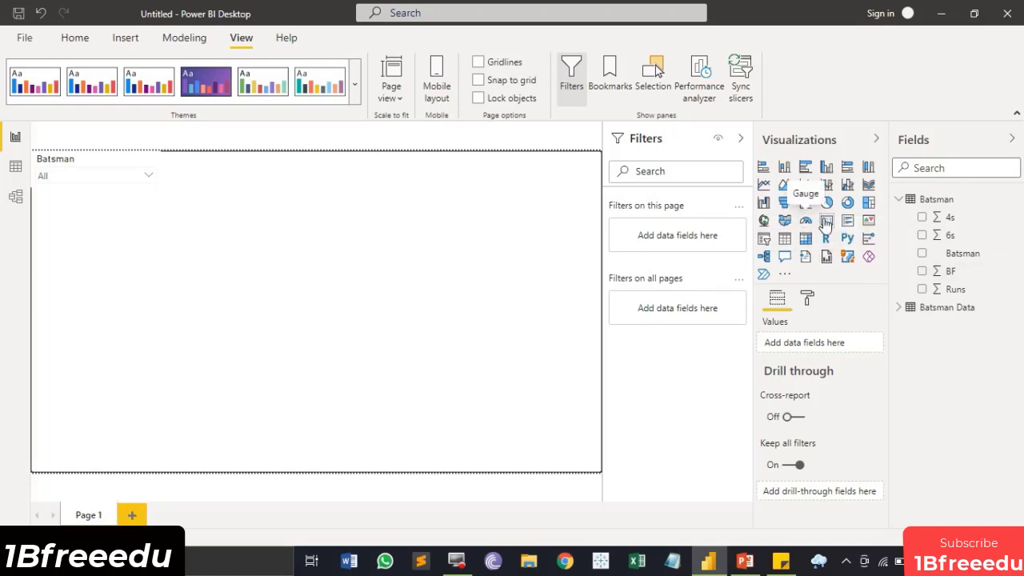
- Add a compact card beside the Batsman slicer at the page's upper edge and fill it with the Batsman table's Runs field
{"action": "left_click", "coordinate": [827, 221]}
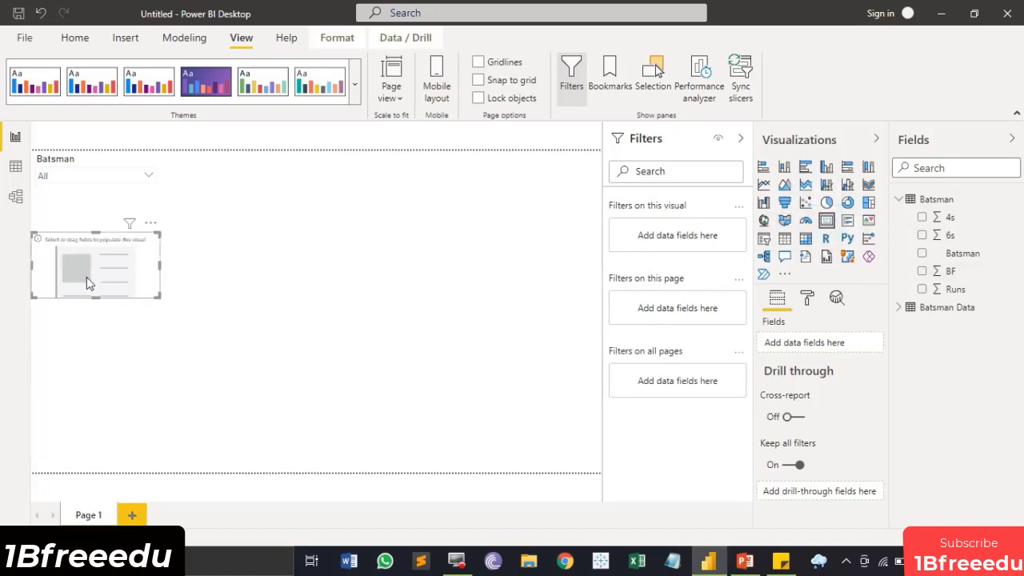
{"action": "left_click_drag", "start_coordinate": [86, 277], "coordinate": [224, 200]}
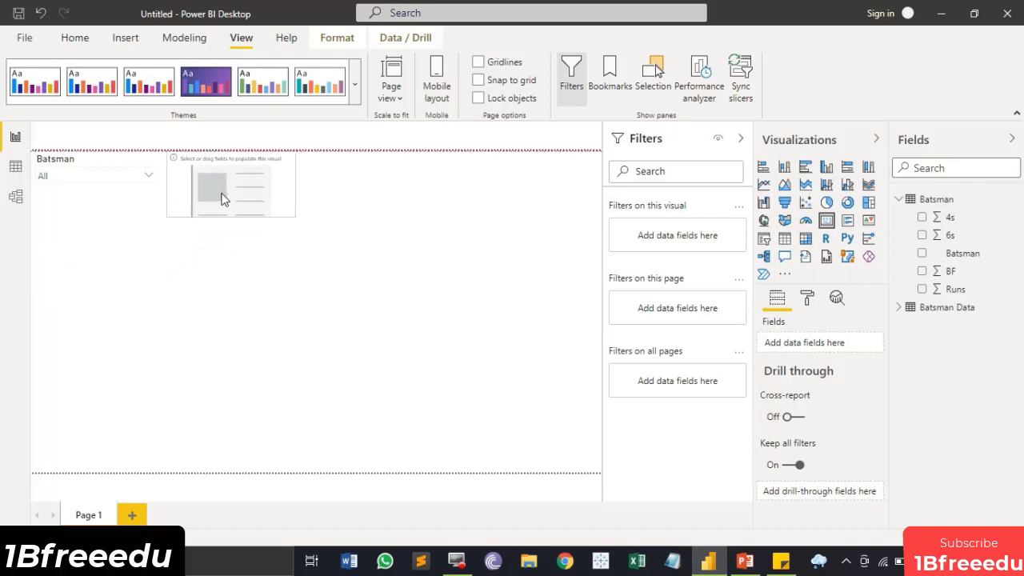
{"action": "left_click", "coordinate": [293, 215]}
{"action": "left_click", "coordinate": [269, 205]}
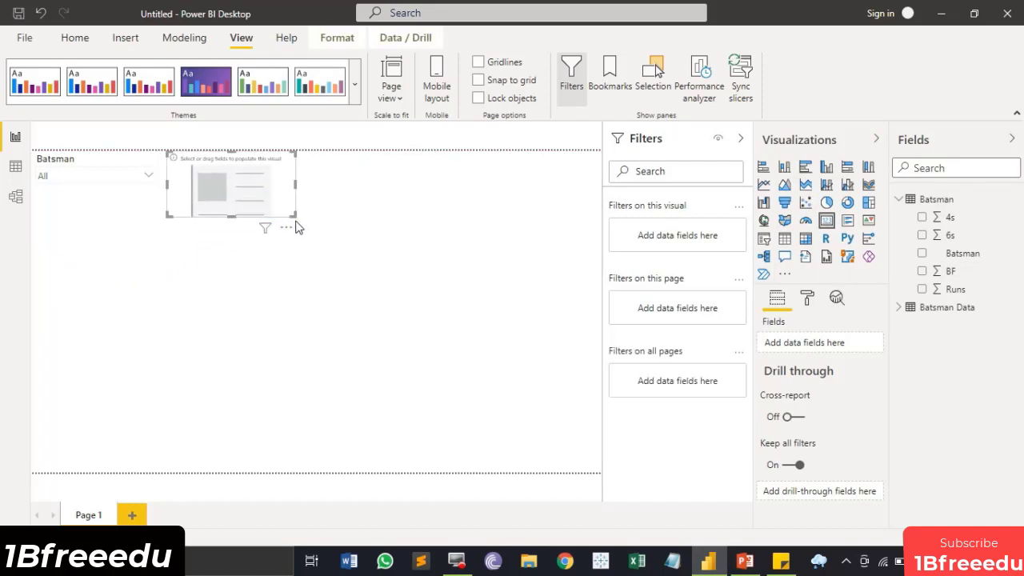
{"action": "left_click_drag", "start_coordinate": [293, 216], "coordinate": [280, 198]}
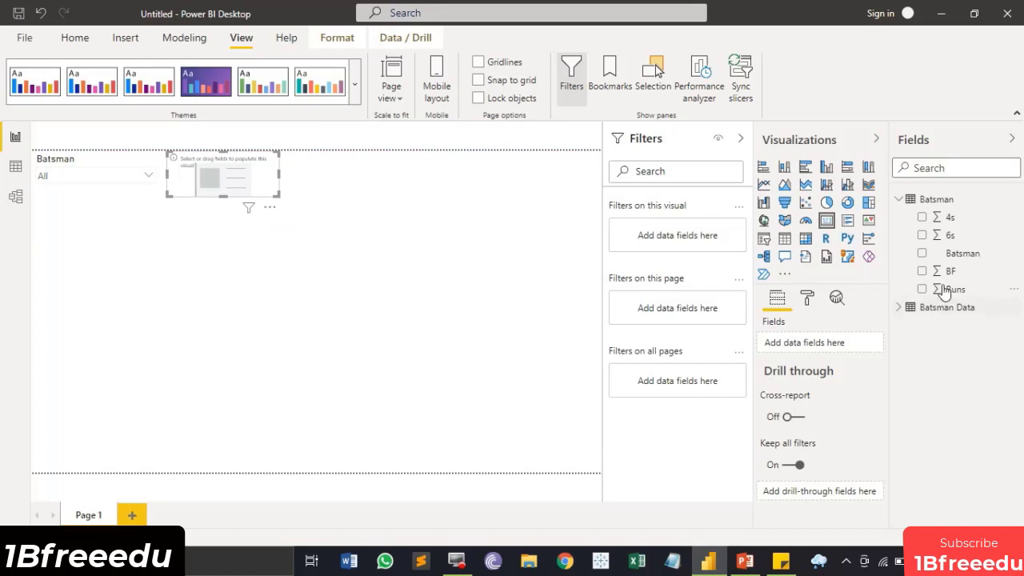
{"action": "left_click_drag", "start_coordinate": [957, 289], "coordinate": [826, 342]}
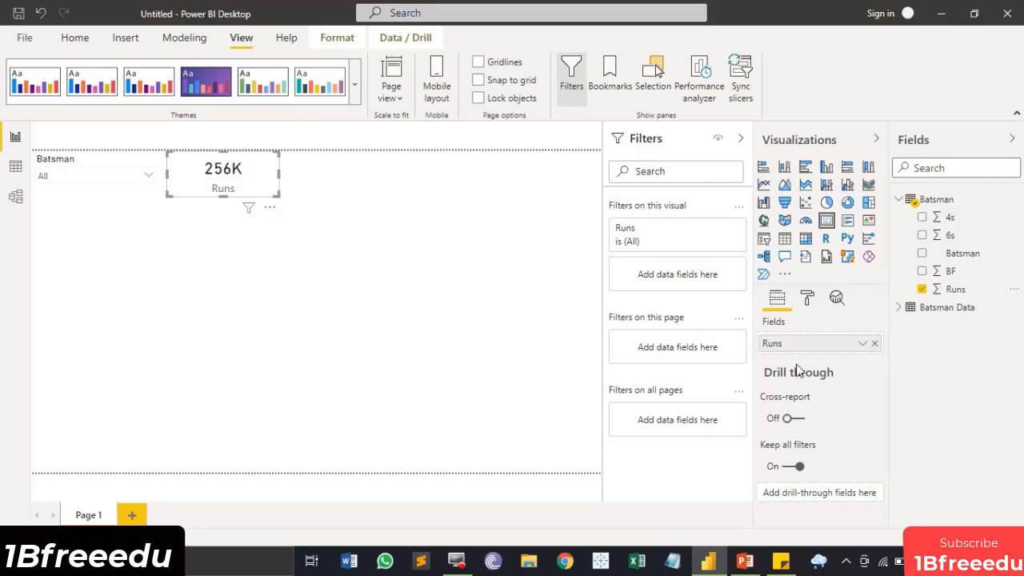
- Set the Runs card's data label display units to None and narrow the card to fit its figure
{"action": "left_click", "coordinate": [813, 302]}
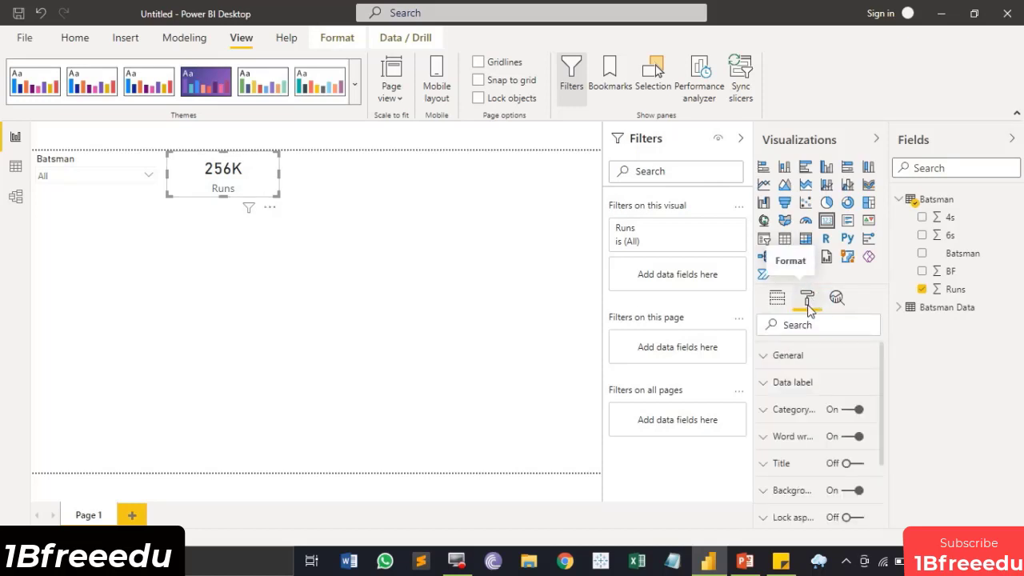
{"action": "left_click", "coordinate": [764, 386]}
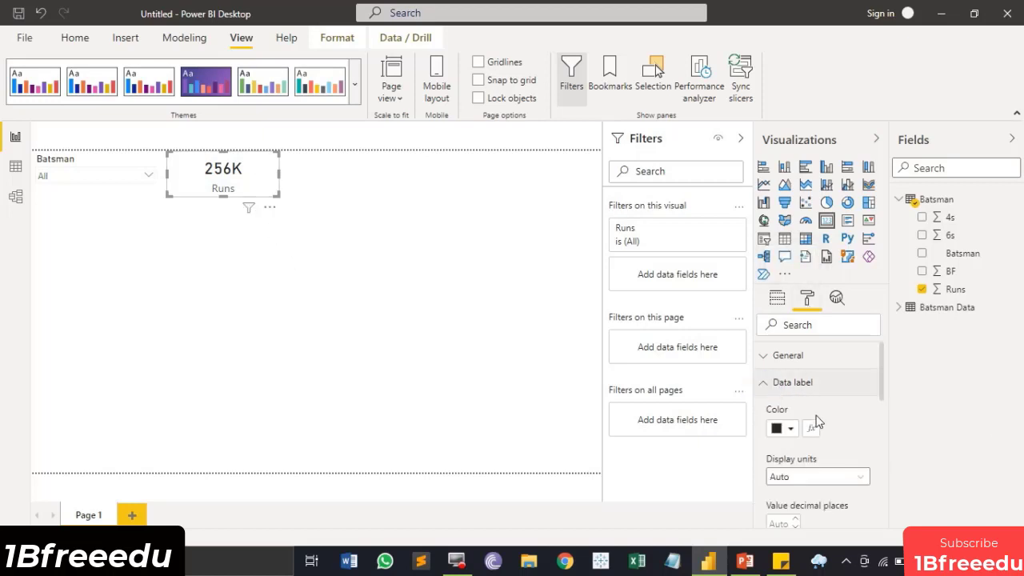
{"action": "scroll", "coordinate": [818, 422], "scroll_direction": "down", "scroll_amount": 2}
{"action": "left_click", "coordinate": [816, 402]}
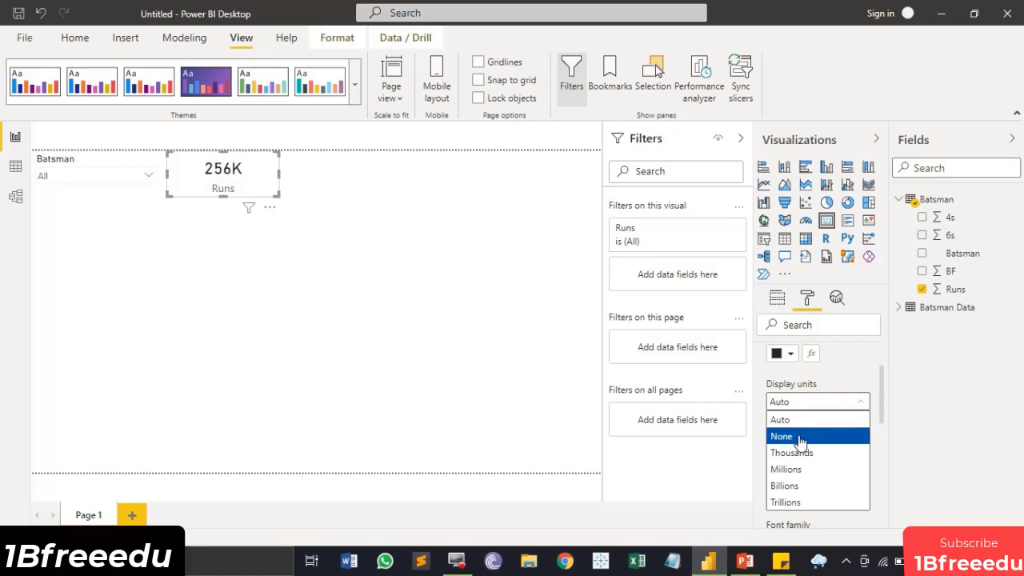
{"action": "left_click", "coordinate": [801, 437]}
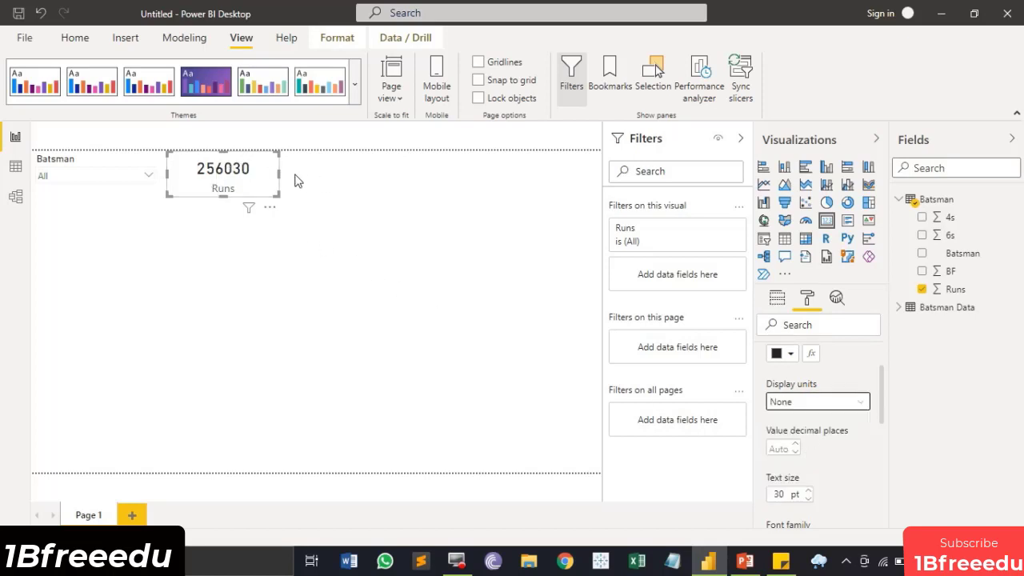
{"action": "left_click_drag", "start_coordinate": [278, 173], "coordinate": [252, 181]}
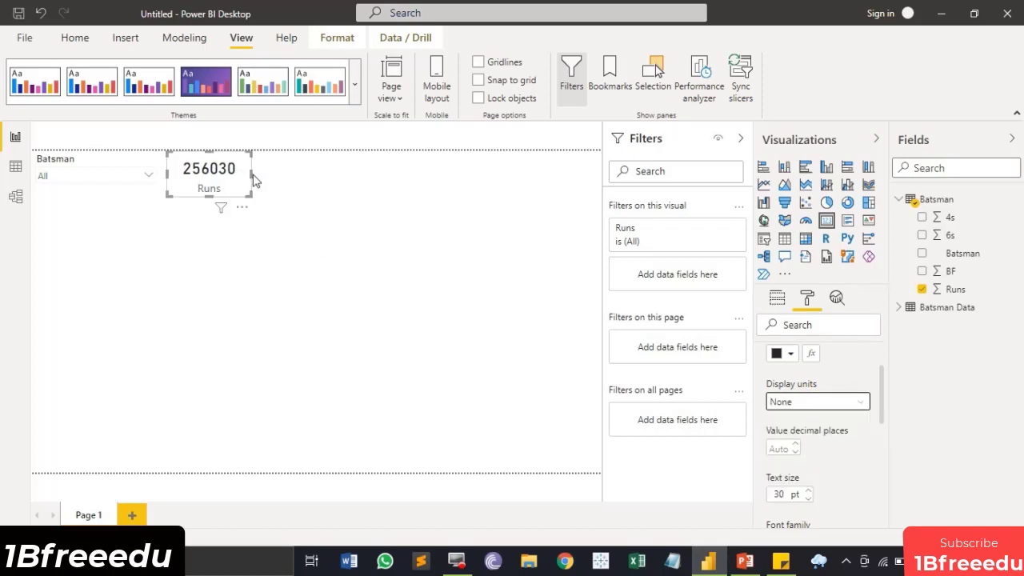
- Paste a copy of the Runs card and place it directly beside the original at the page's upper edge
{"action": "left_click", "coordinate": [93, 44]}
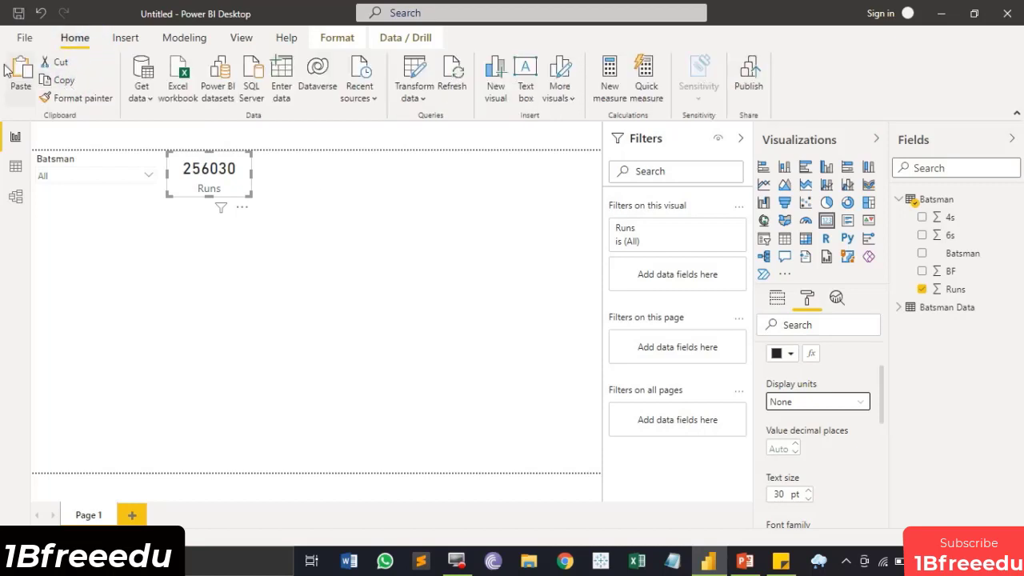
{"action": "left_click", "coordinate": [18, 72]}
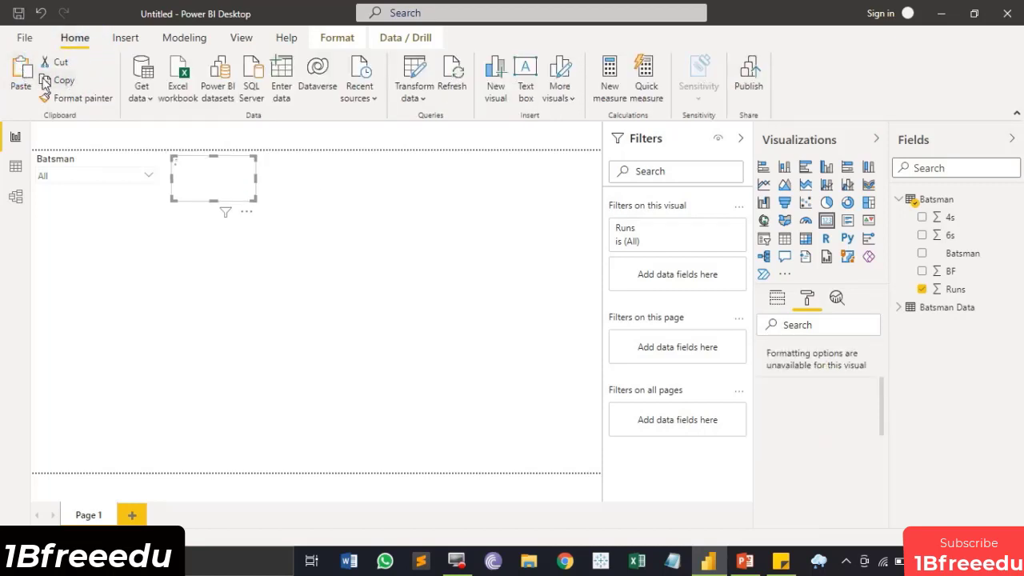
{"action": "left_click", "coordinate": [202, 177]}
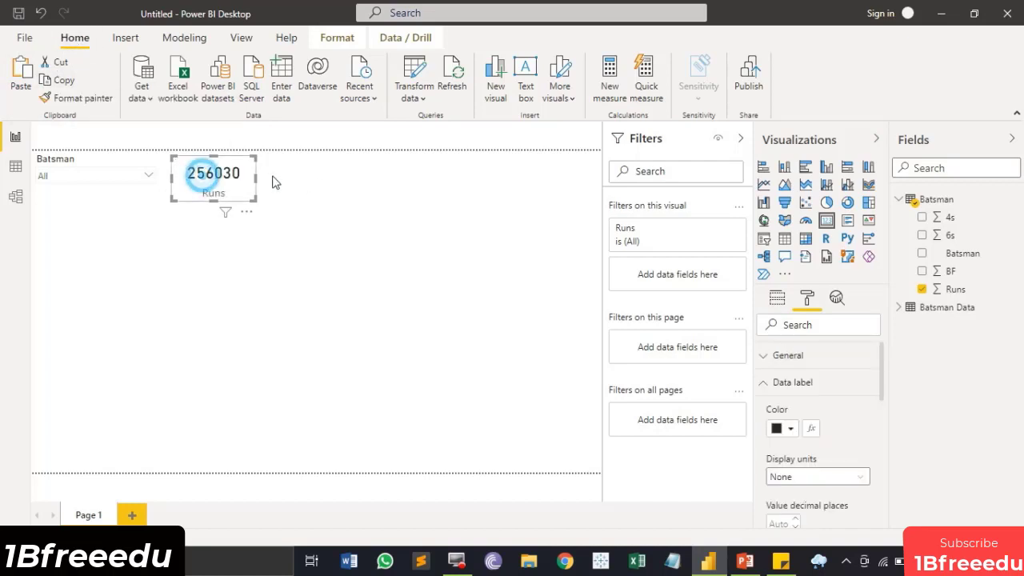
{"action": "mouse_move", "coordinate": [272, 183]}
{"action": "left_mouse_down"}
{"action": "mouse_move", "coordinate": [303, 188]}
{"action": "mouse_move", "coordinate": [278, 178]}
{"action": "left_mouse_up"}
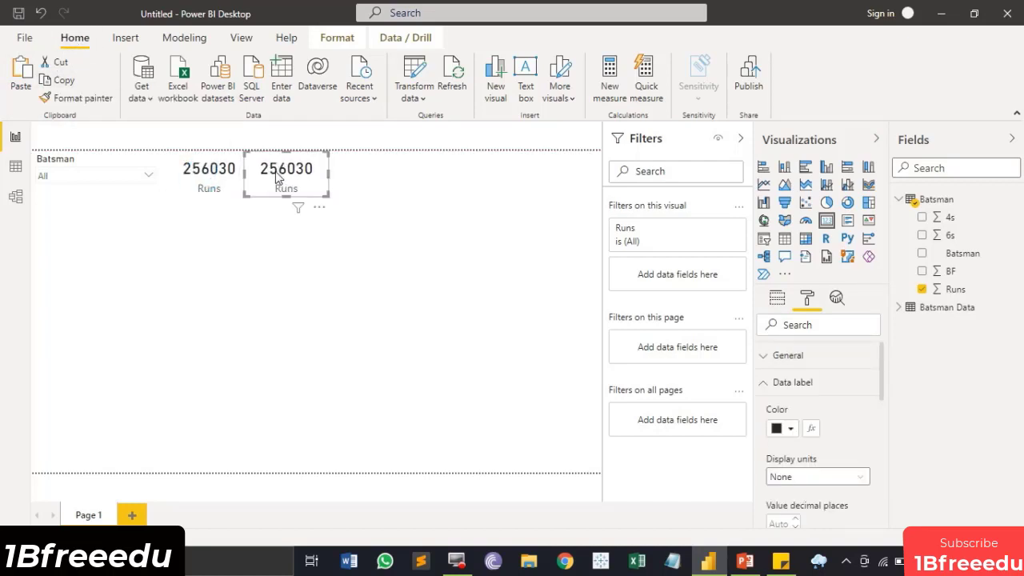
- Replace the copied card's Runs field with the Batsman table's BF field and rename it Balls Faced
{"action": "left_click", "coordinate": [776, 298]}
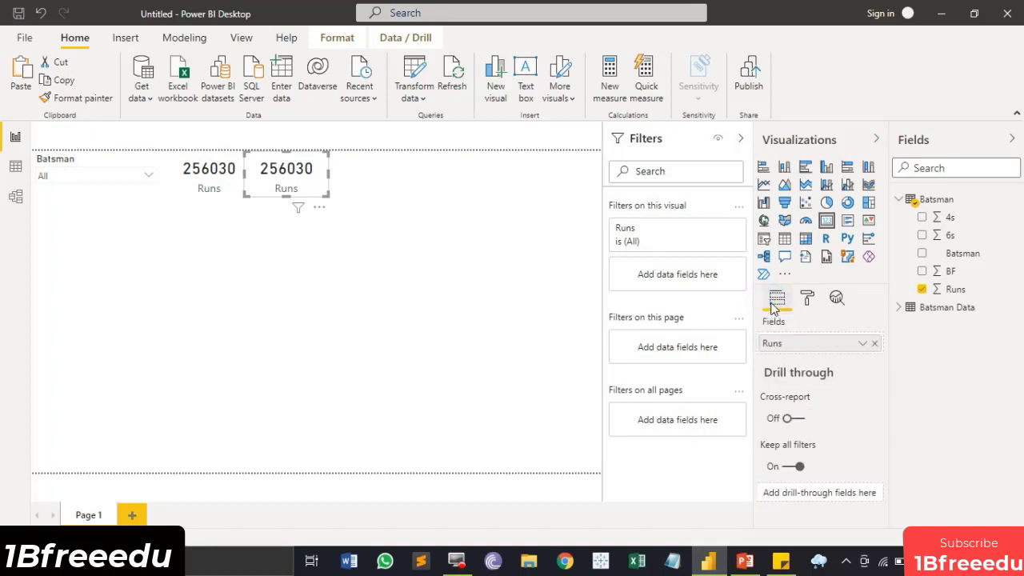
{"action": "left_click", "coordinate": [874, 344]}
{"action": "left_click_drag", "start_coordinate": [957, 286], "coordinate": [825, 345]}
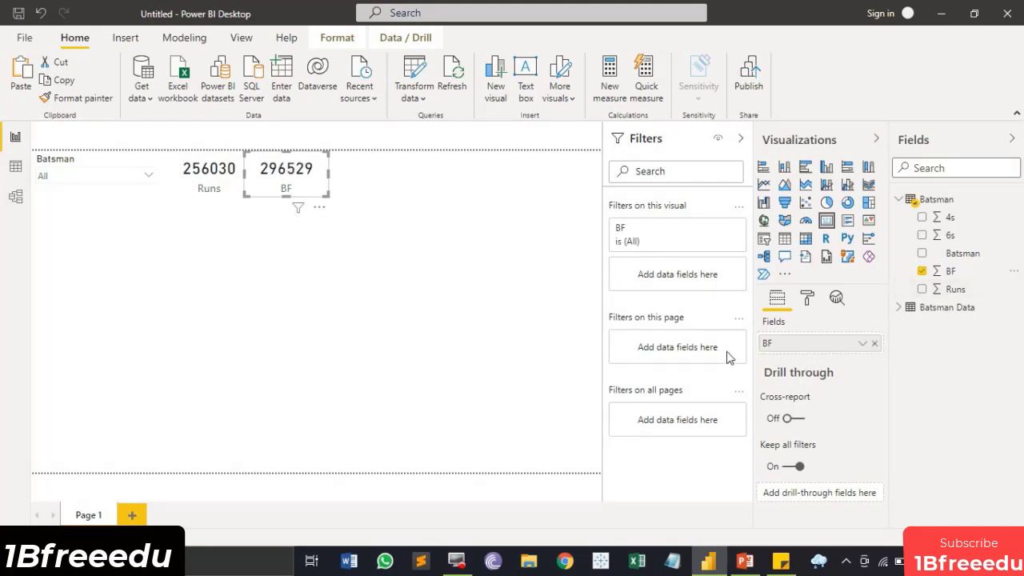
{"action": "double_click", "coordinate": [773, 343]}
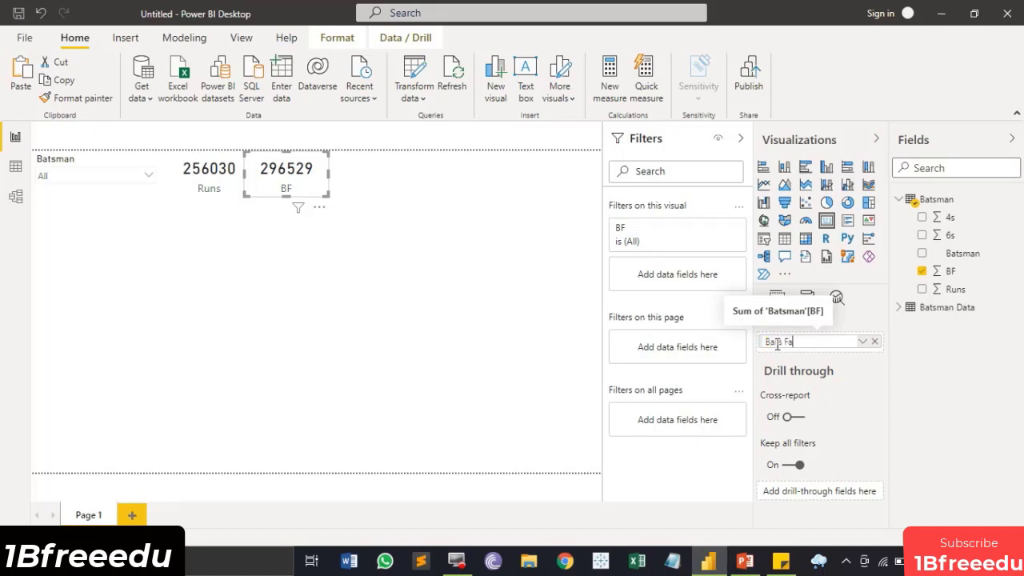
{"action": "key", "text": "Return"}
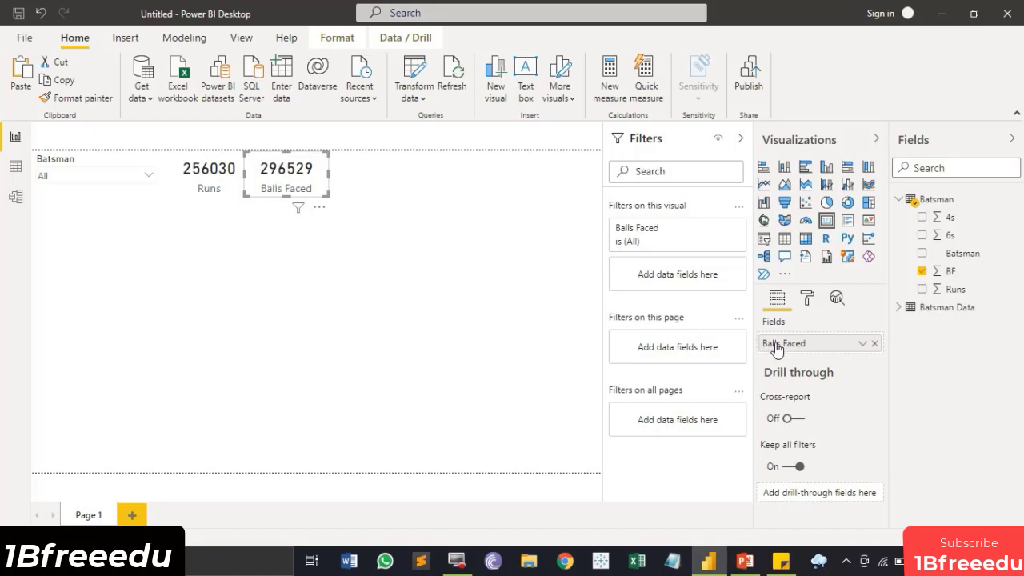
- Place another copy of the Runs card beside the Balls Faced card and replace its field with 4s
{"action": "left_click", "coordinate": [369, 228]}
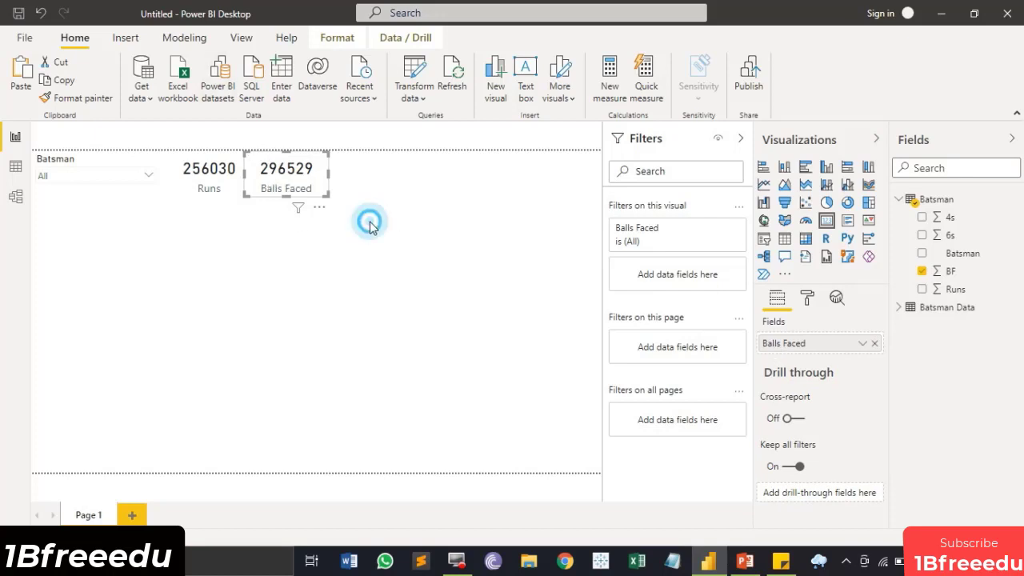
{"action": "left_click", "coordinate": [321, 172]}
{"action": "left_click_drag", "start_coordinate": [206, 187], "coordinate": [358, 179]}
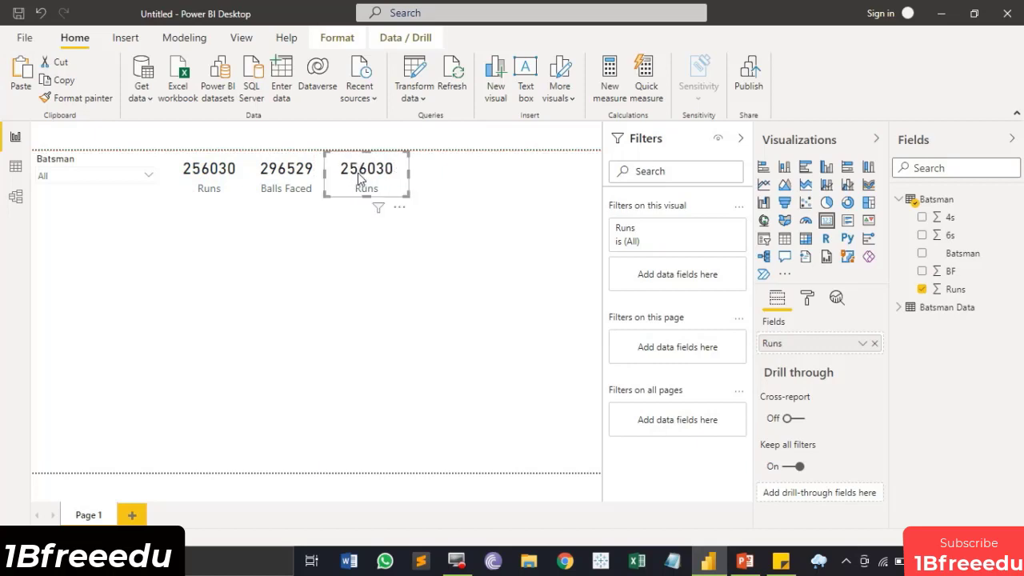
{"action": "left_click", "coordinate": [874, 343]}
{"action": "left_click_drag", "start_coordinate": [948, 216], "coordinate": [812, 344]}
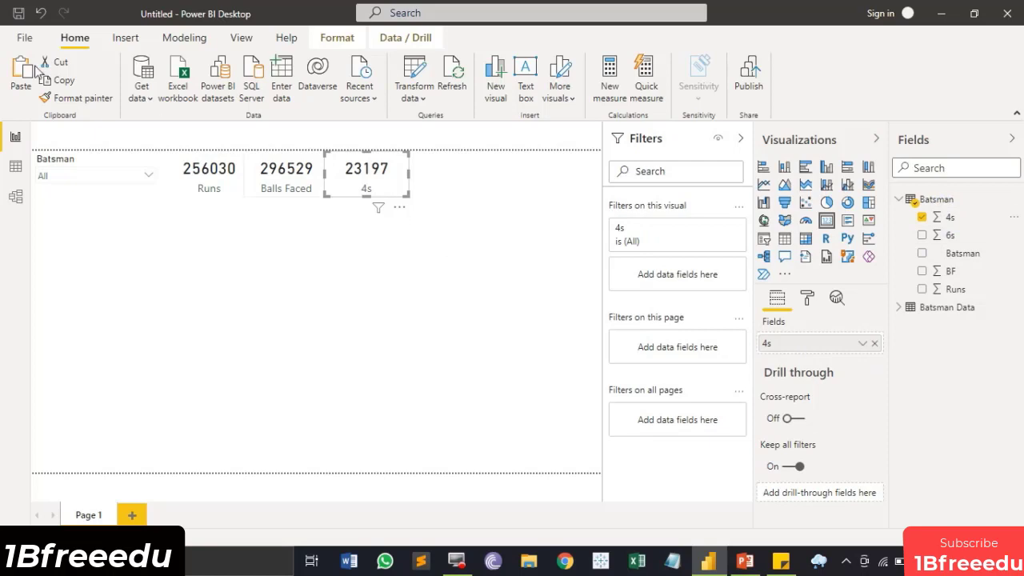
- Paste a further copy of the Runs card beside the 4s card and replace its field with 6s
{"action": "left_click", "coordinate": [22, 71]}
{"action": "left_click", "coordinate": [219, 170]}
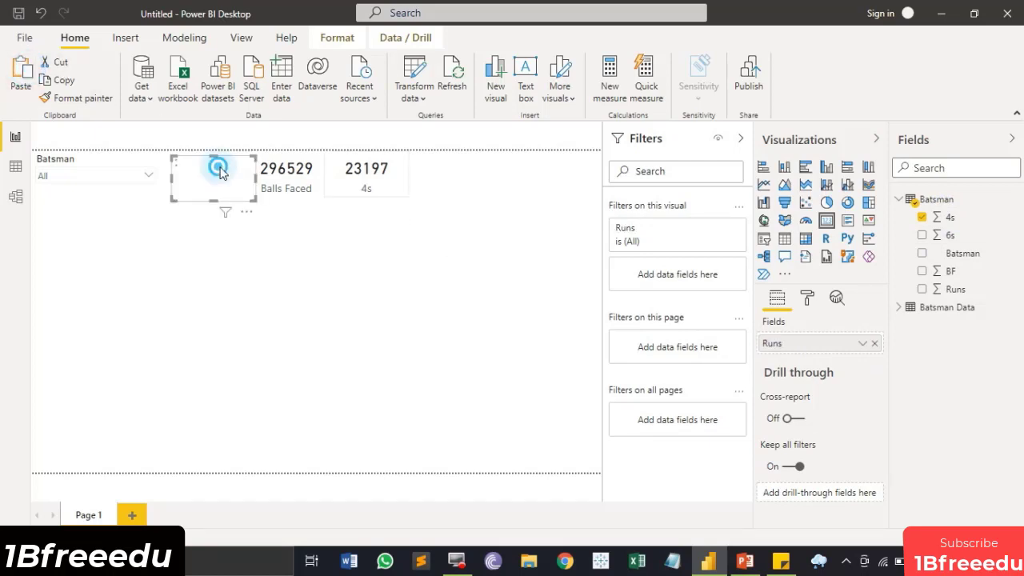
{"action": "left_click_drag", "start_coordinate": [222, 173], "coordinate": [444, 163]}
{"action": "left_click_drag", "start_coordinate": [943, 239], "coordinate": [943, 240]}
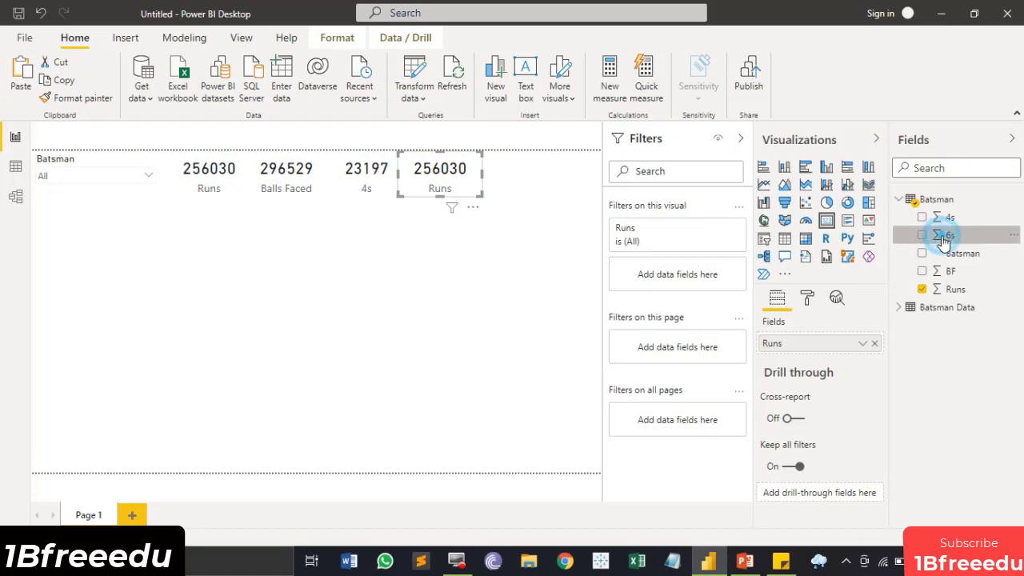
{"action": "left_click", "coordinate": [875, 343]}
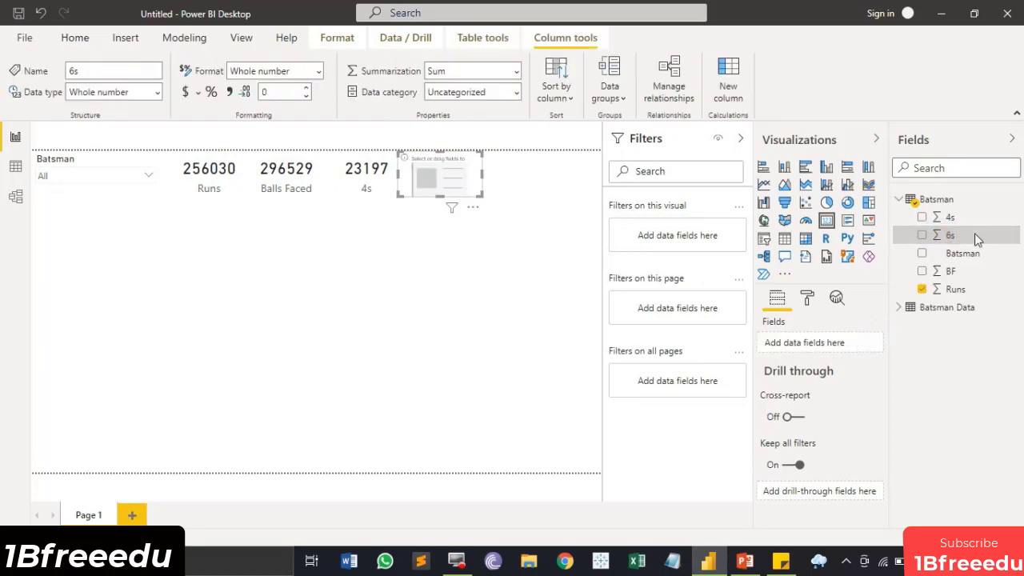
{"action": "left_click_drag", "start_coordinate": [960, 238], "coordinate": [844, 345]}
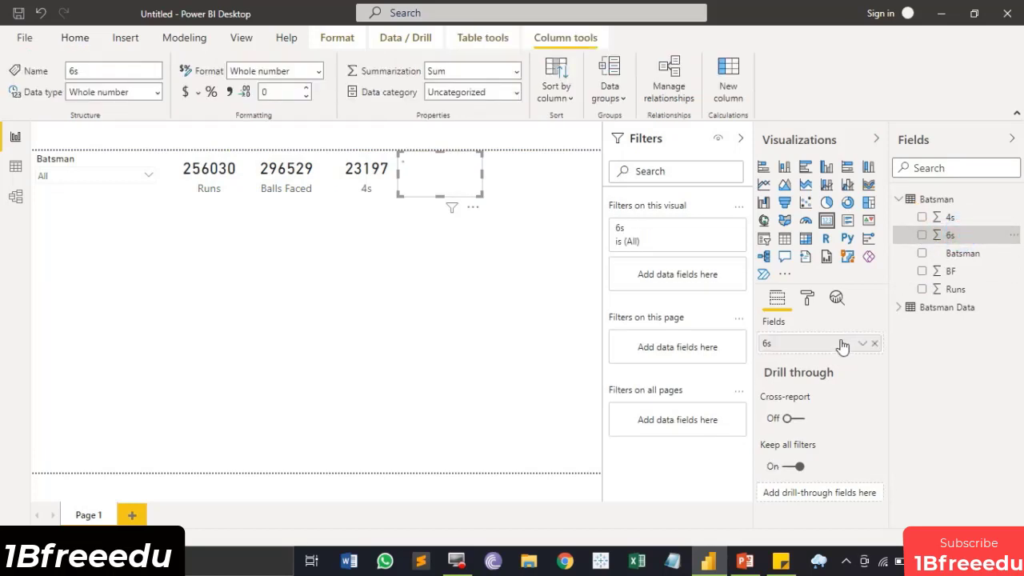
{"action": "left_click", "coordinate": [424, 255]}
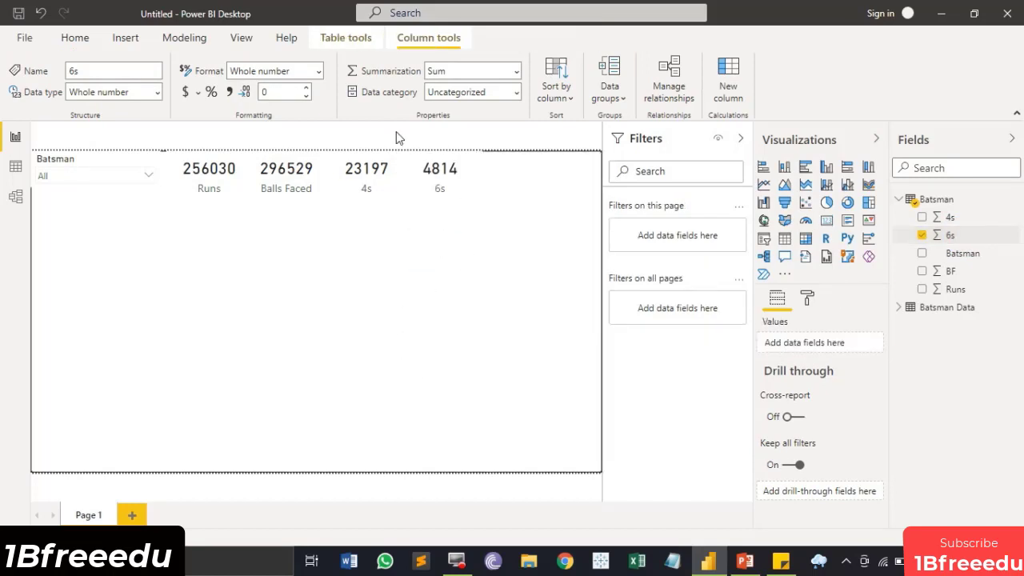
- Try the Batsman slicer by filtering the cards to Aaron Finch, and reset it to all batsmen
{"action": "left_click", "coordinate": [149, 175]}
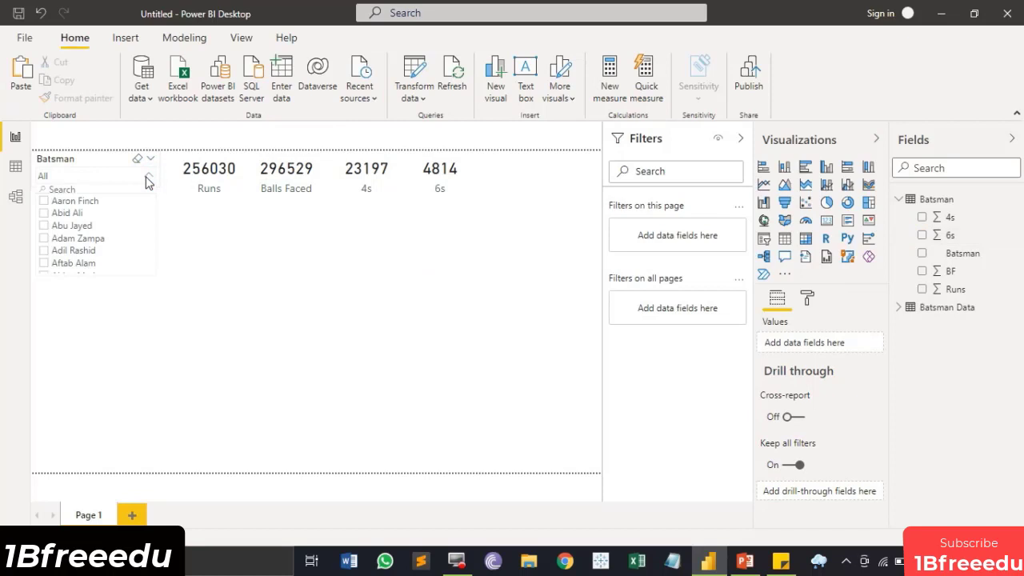
{"action": "left_click", "coordinate": [44, 200]}
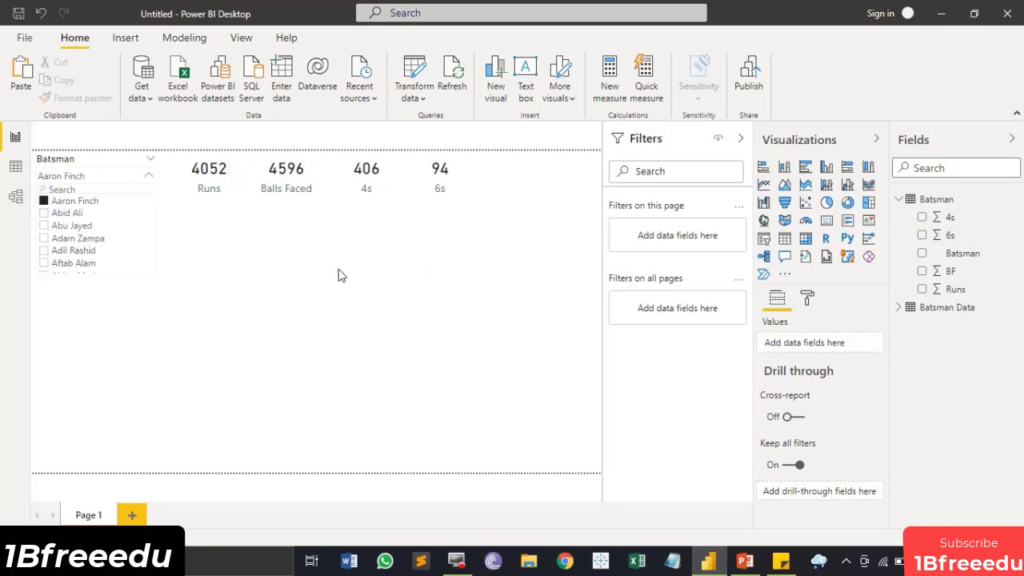
{"action": "left_click", "coordinate": [362, 292]}
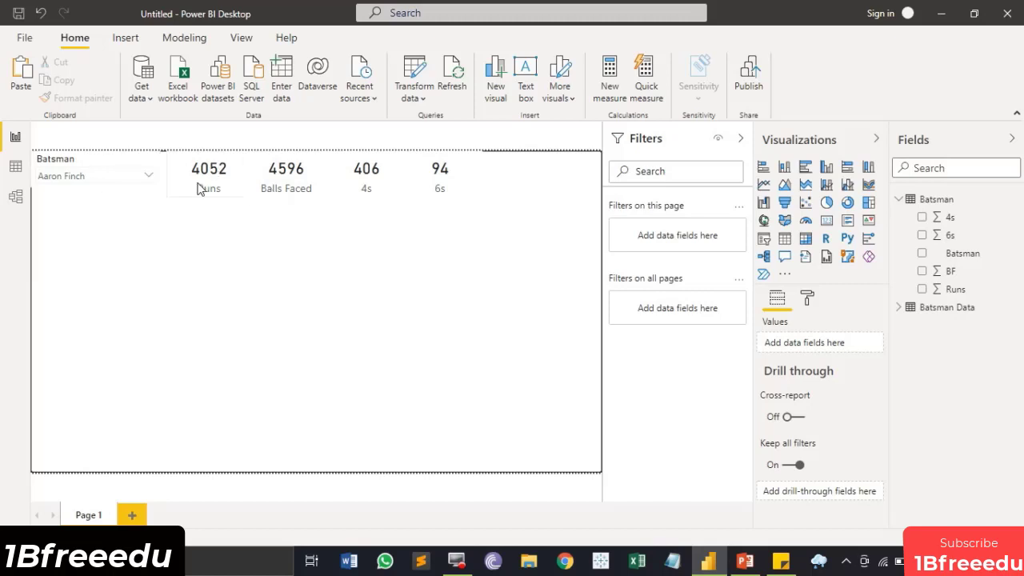
{"action": "left_click", "coordinate": [148, 176]}
{"action": "left_click", "coordinate": [56, 200]}
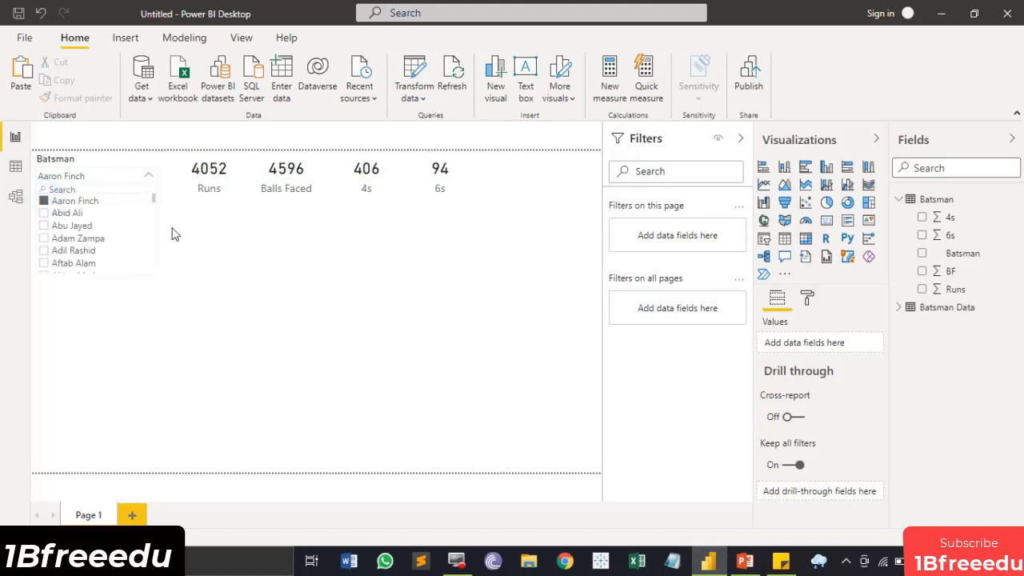
{"action": "left_click", "coordinate": [206, 244]}
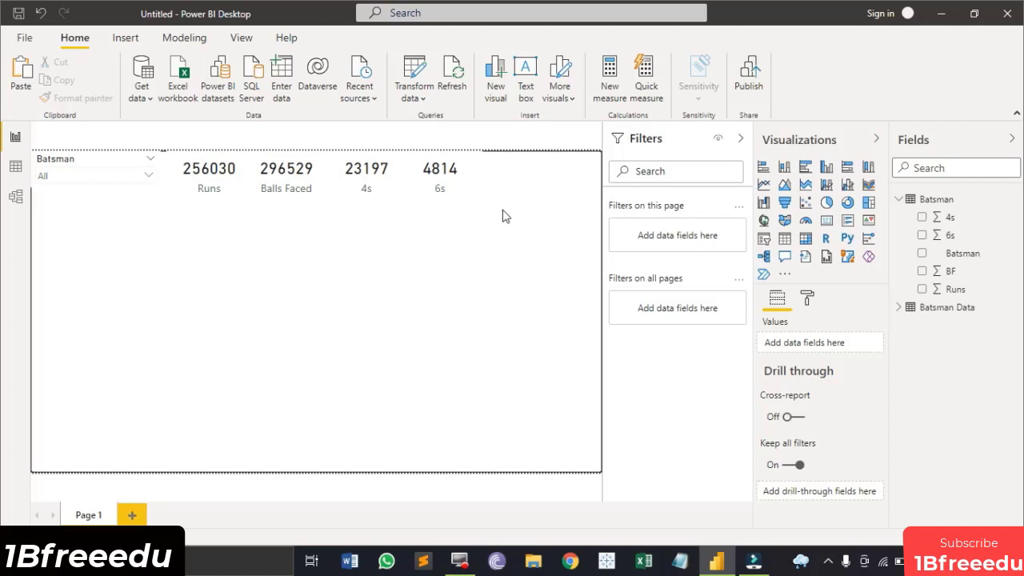
- Select all four cards together and shift them slightly closer to the Batsman slicer
{"action": "left_click_drag", "start_coordinate": [504, 212], "coordinate": [179, 155]}
{"action": "left_click_drag", "start_coordinate": [505, 221], "coordinate": [159, 145]}
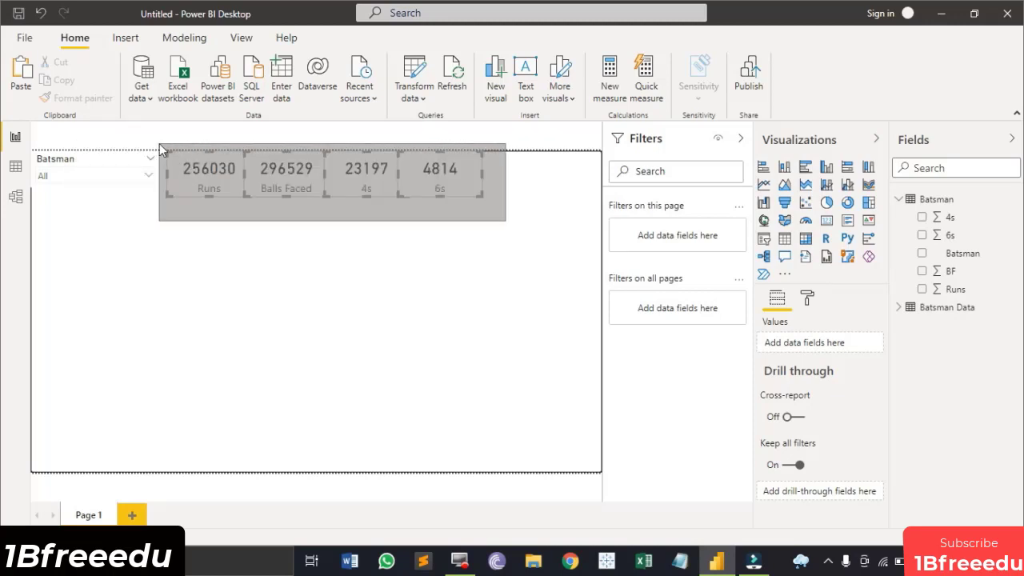
{"action": "left_click_drag", "start_coordinate": [398, 204], "coordinate": [404, 202]}
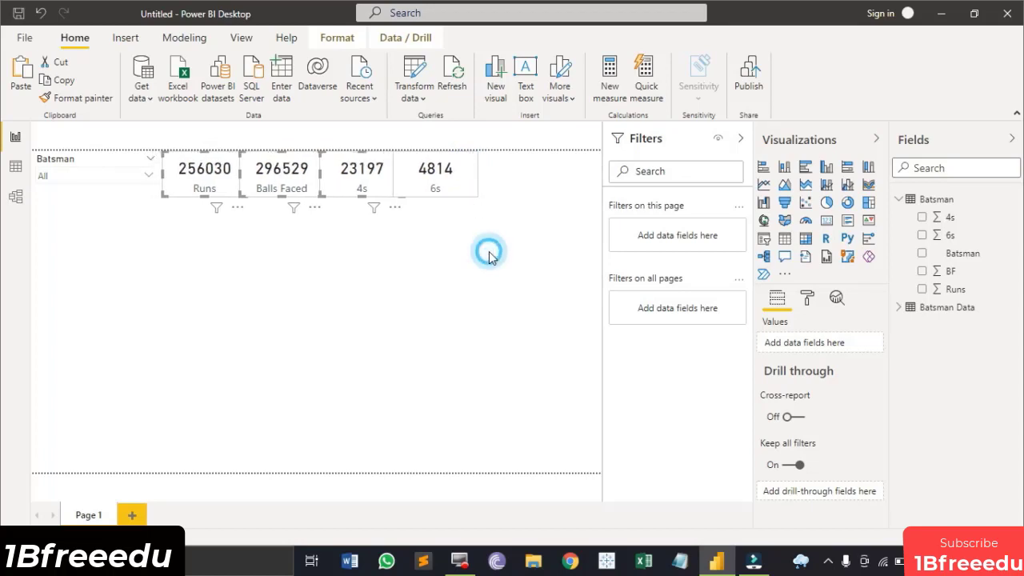
{"action": "left_click", "coordinate": [123, 178]}
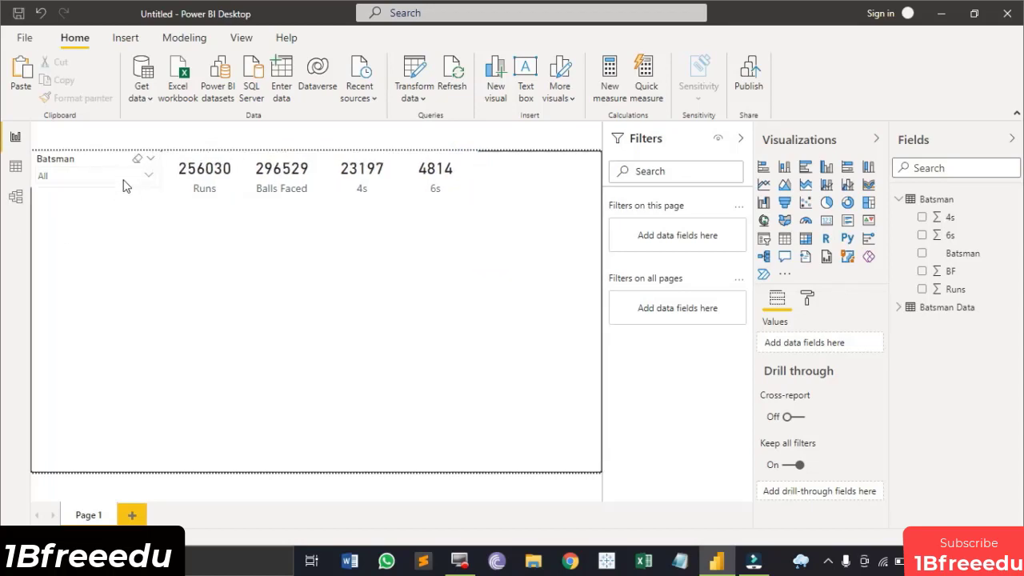
{"action": "left_click", "coordinate": [516, 196]}
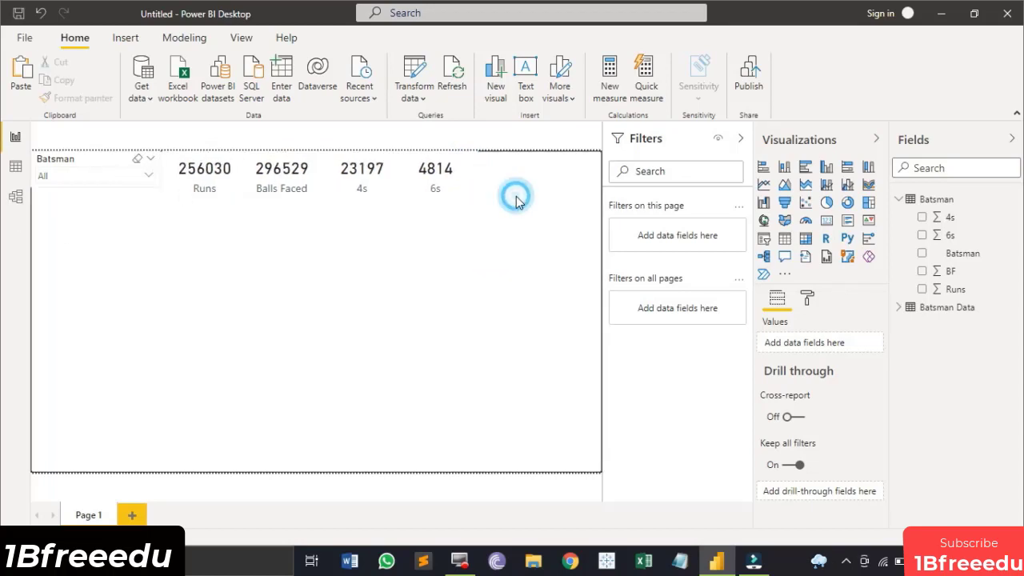
- Narrow the 6s card and the 4s card so that each fits closely around its figure
{"action": "left_click", "coordinate": [466, 180]}
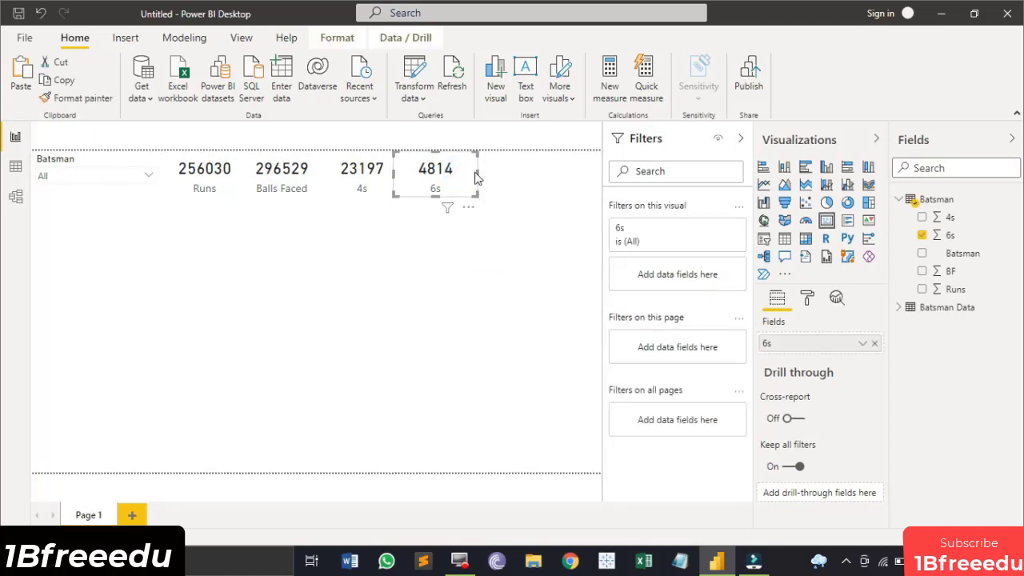
{"action": "left_click", "coordinate": [477, 175]}
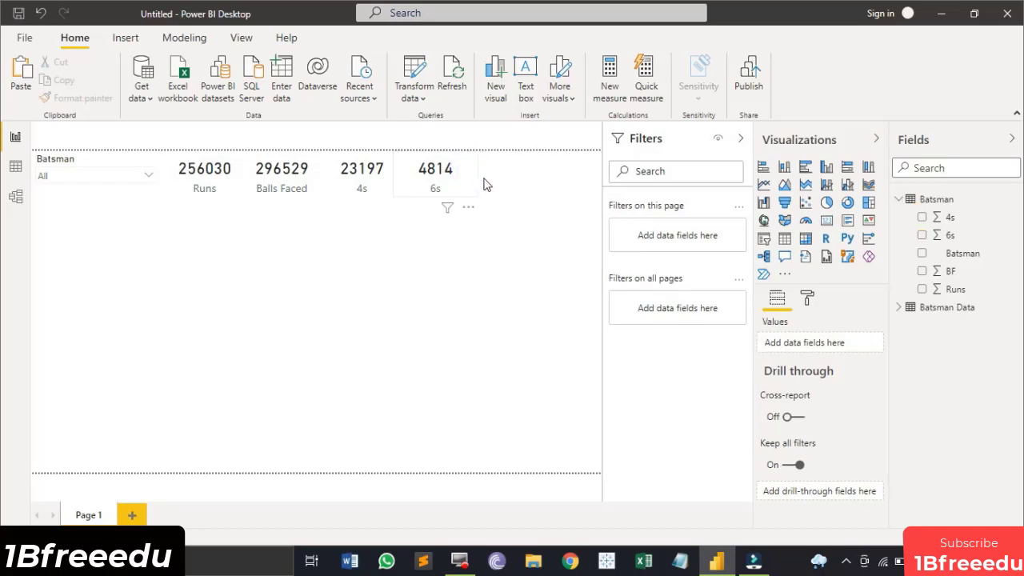
{"action": "left_click", "coordinate": [476, 174]}
{"action": "left_click_drag", "start_coordinate": [477, 174], "coordinate": [446, 182]}
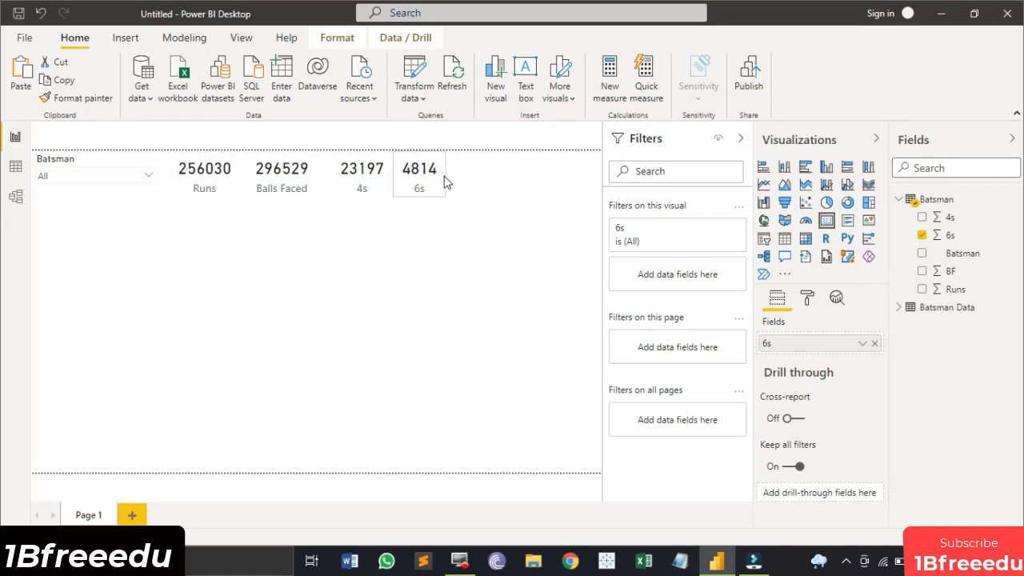
{"action": "left_click", "coordinate": [488, 185]}
{"action": "left_click", "coordinate": [376, 183]}
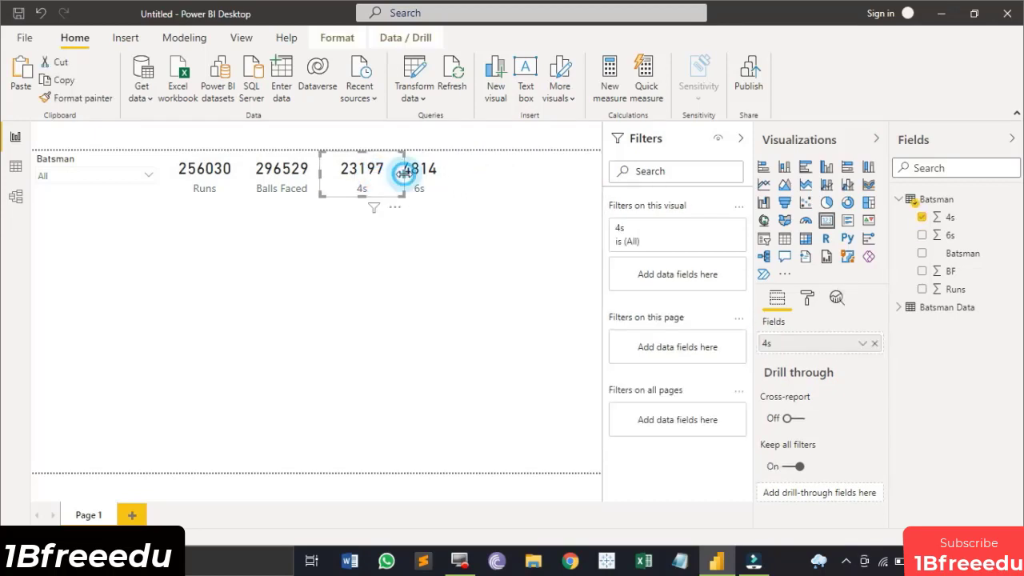
{"action": "left_click_drag", "start_coordinate": [404, 173], "coordinate": [381, 182]}
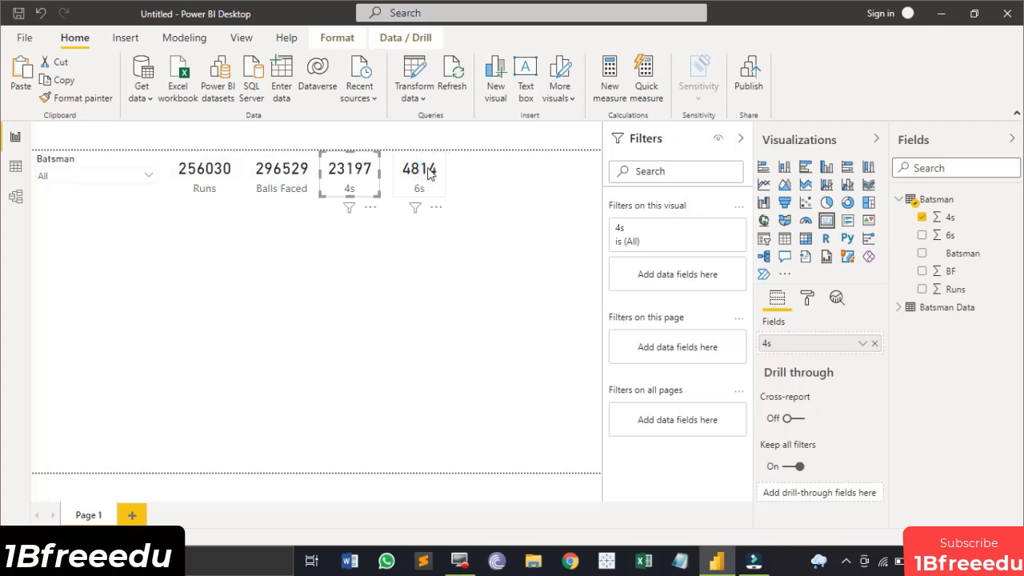
- Move the 6s card up against the 4s card and add a new empty card beside it, shrunk to the row's height
{"action": "left_click_drag", "start_coordinate": [430, 174], "coordinate": [417, 176]}
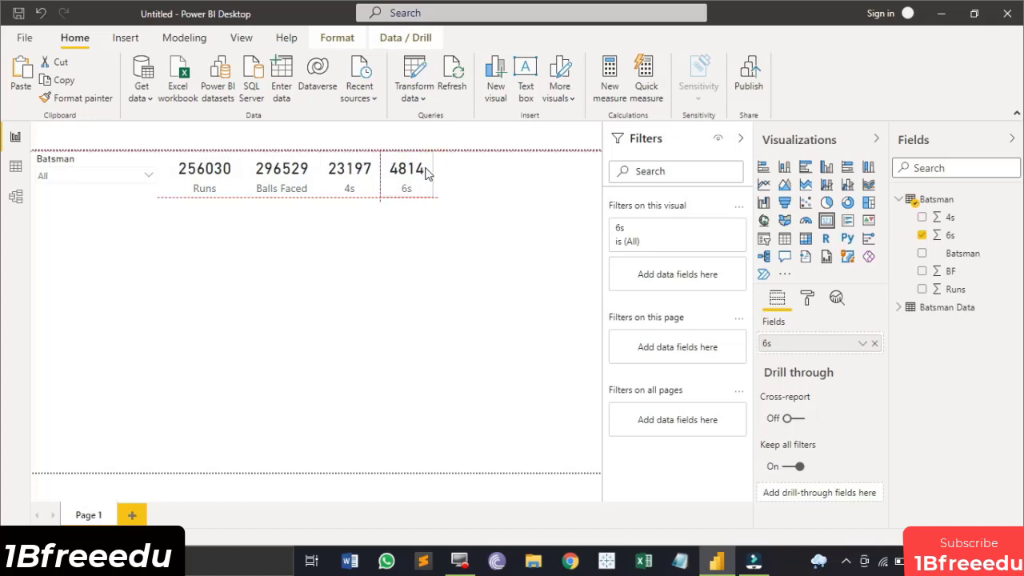
{"action": "left_click", "coordinate": [492, 186]}
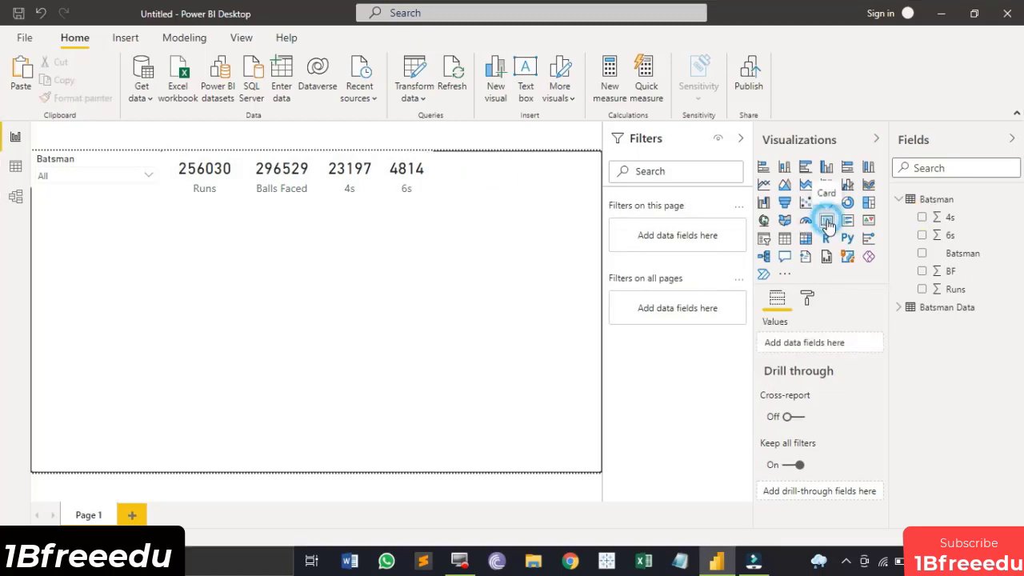
{"action": "left_click", "coordinate": [827, 224]}
{"action": "left_click_drag", "start_coordinate": [94, 261], "coordinate": [506, 163]}
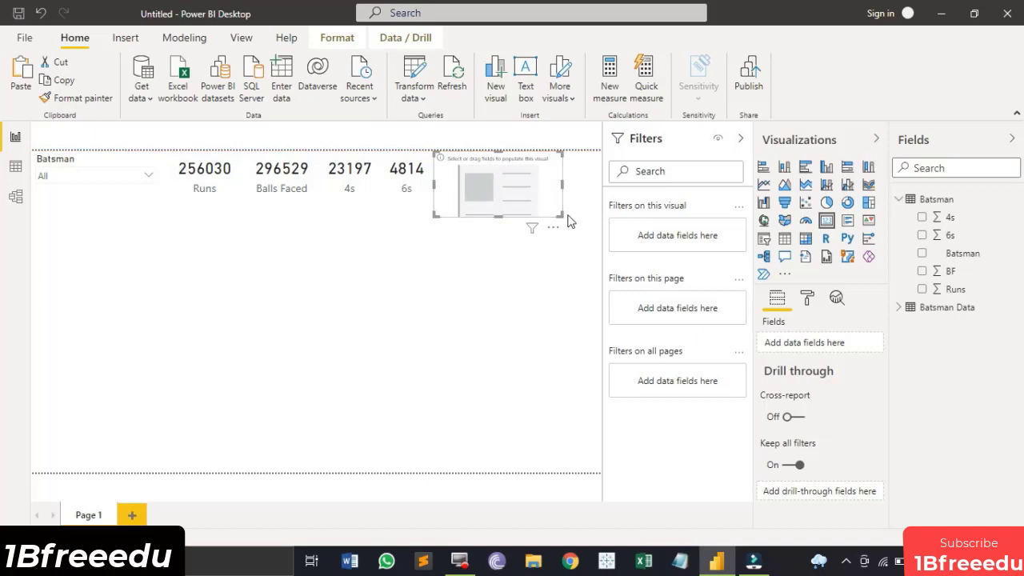
{"action": "left_click_drag", "start_coordinate": [562, 216], "coordinate": [532, 207]}
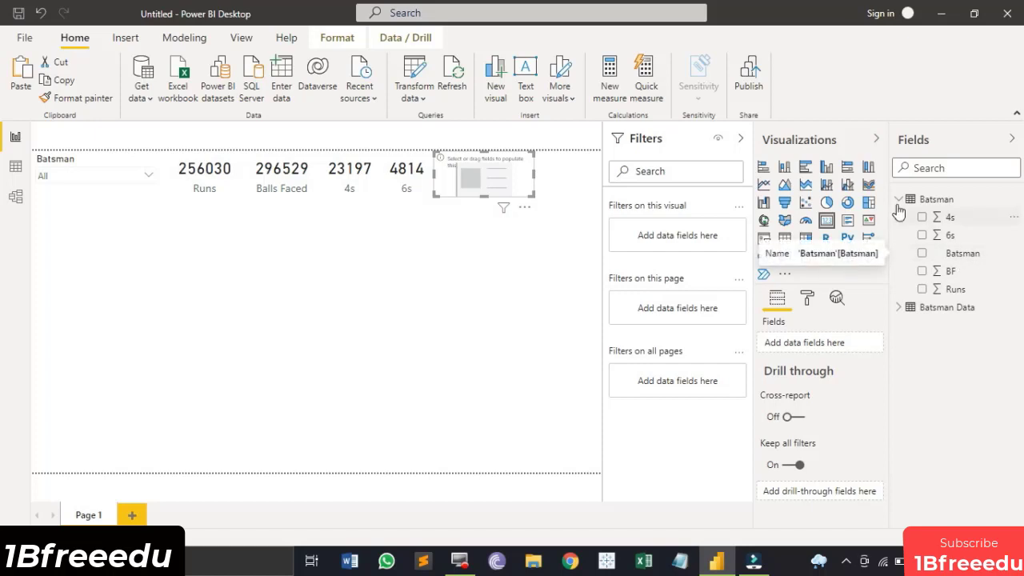
- Add the Batsman field from the Batsman Data table as a visual-level filter on the new card
{"action": "left_click", "coordinate": [940, 202]}
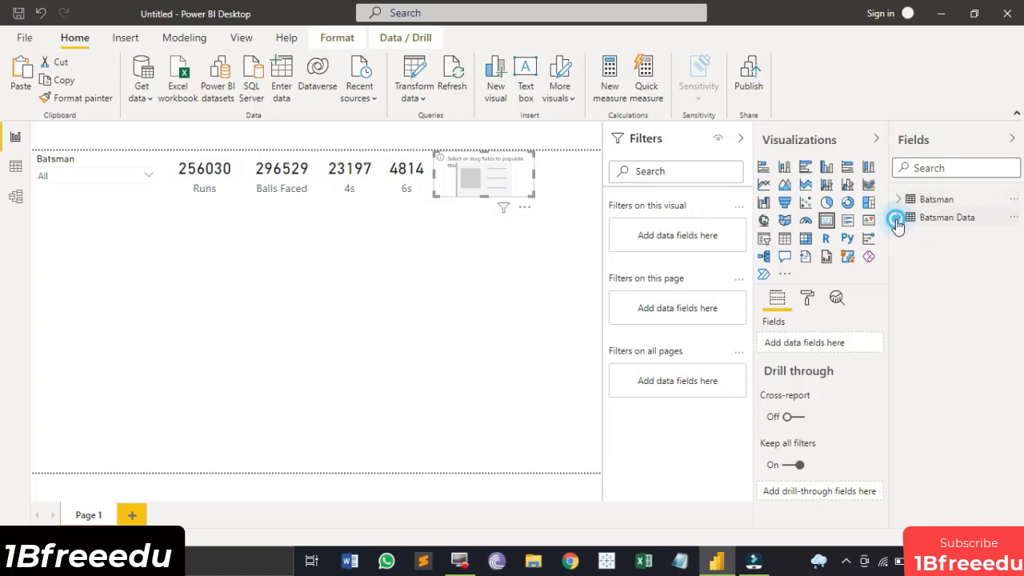
{"action": "left_click", "coordinate": [897, 217]}
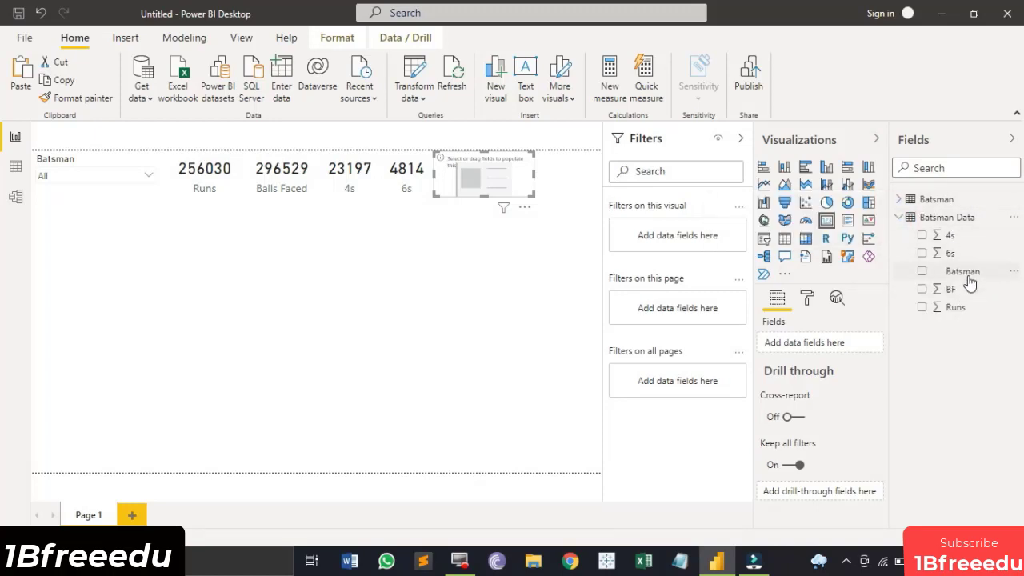
{"action": "left_click_drag", "start_coordinate": [968, 276], "coordinate": [696, 245]}
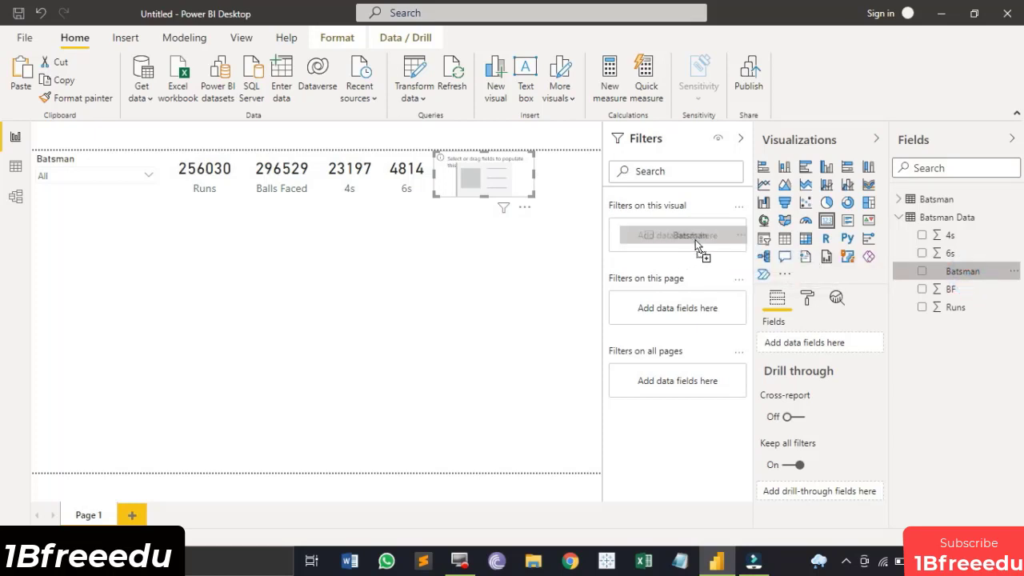
{"action": "left_click_drag", "start_coordinate": [696, 245], "coordinate": [697, 245]}
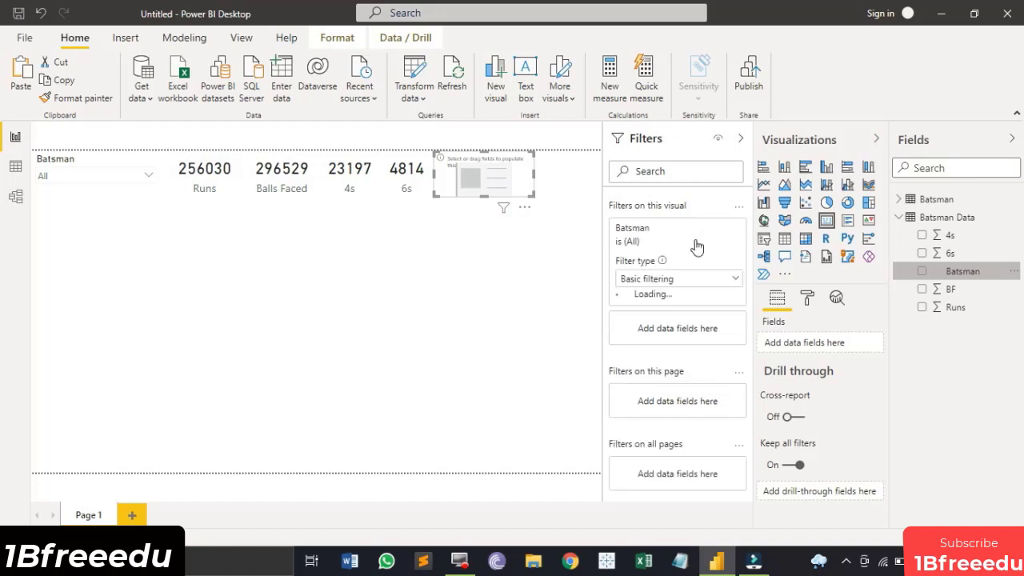
- Set the card's Batsman filter to Top N, showing the top 1 item by Runs, and apply it
{"action": "left_click", "coordinate": [718, 282]}
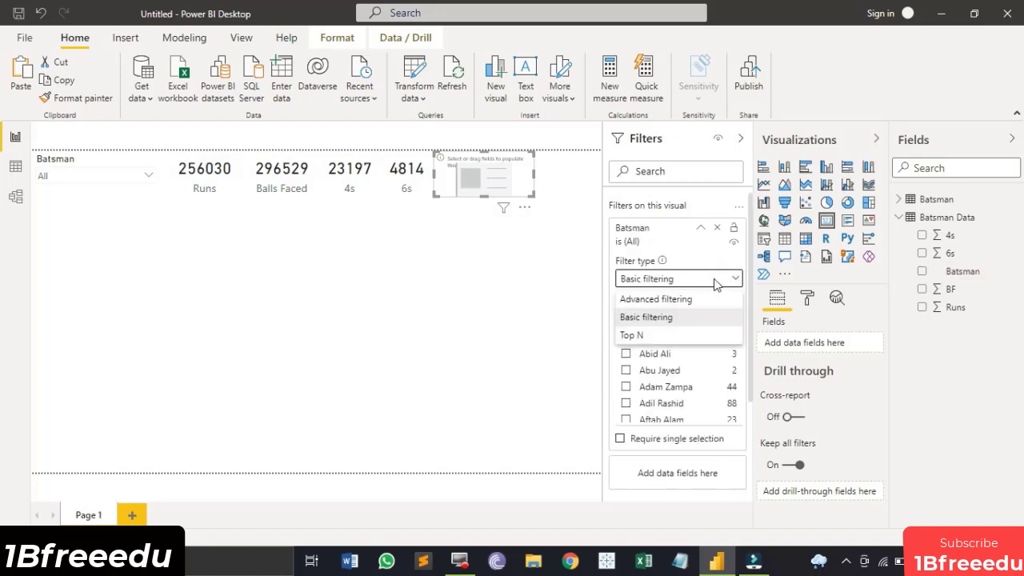
{"action": "left_click", "coordinate": [627, 336]}
{"action": "left_click", "coordinate": [627, 336]}
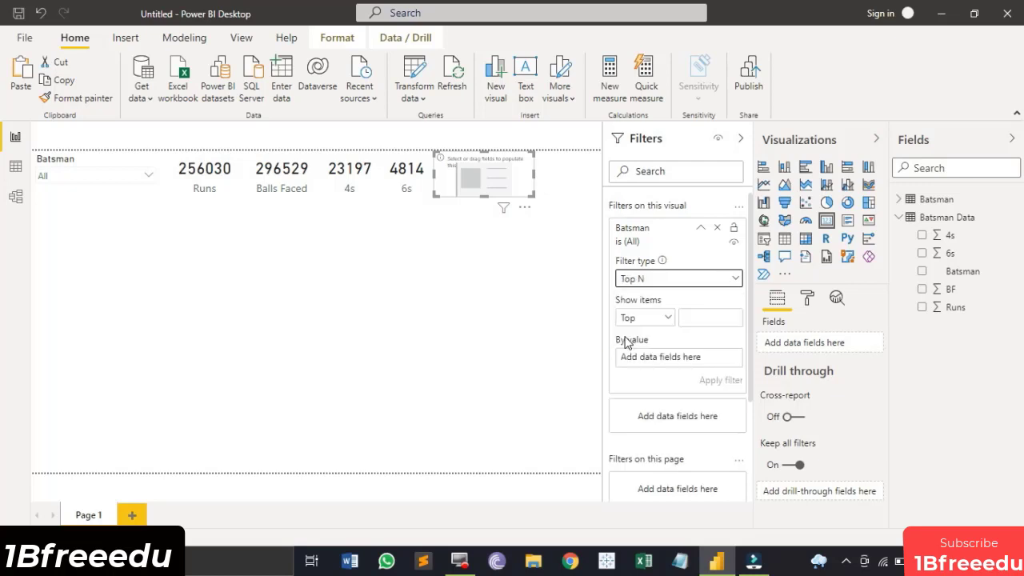
{"action": "left_click", "coordinate": [709, 318]}
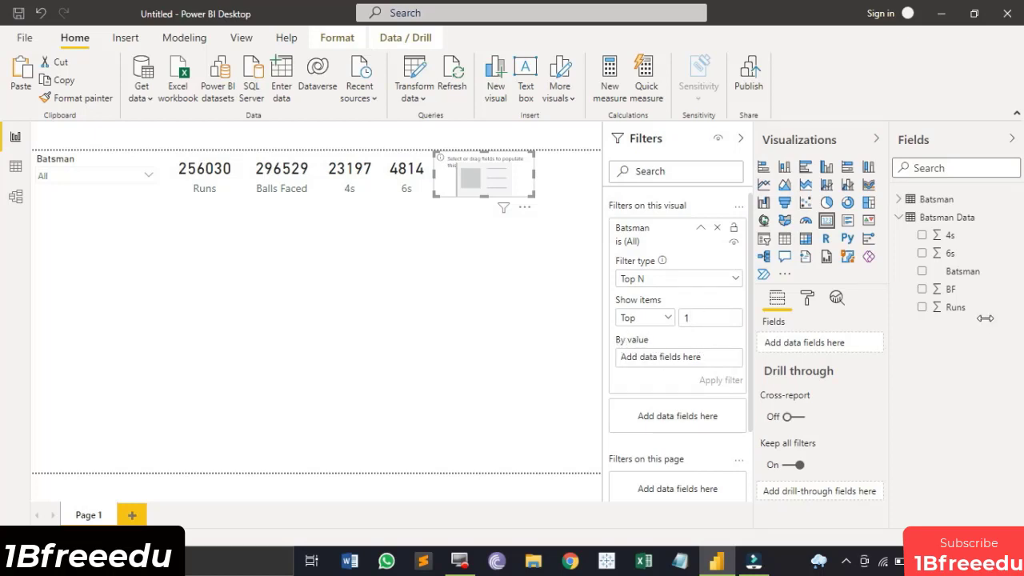
{"action": "left_click_drag", "start_coordinate": [968, 306], "coordinate": [689, 360]}
{"action": "left_click", "coordinate": [719, 380]}
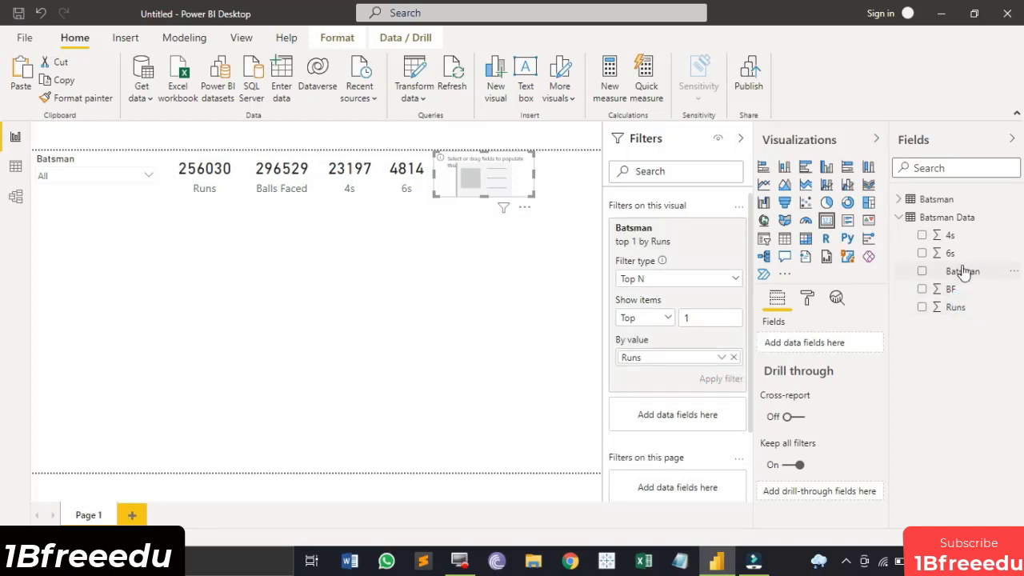
- Show the Batsman Data table's Batsman field in the card as "Most Runs Scored" and adjust the card's width to fit that label
{"action": "left_click_drag", "start_coordinate": [964, 270], "coordinate": [822, 340]}
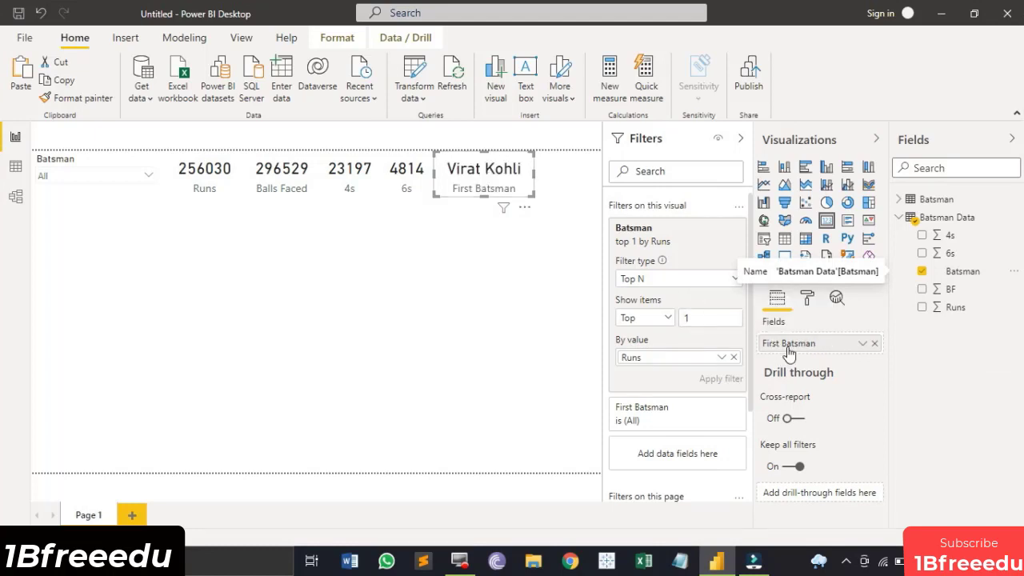
{"action": "double_click", "coordinate": [789, 347]}
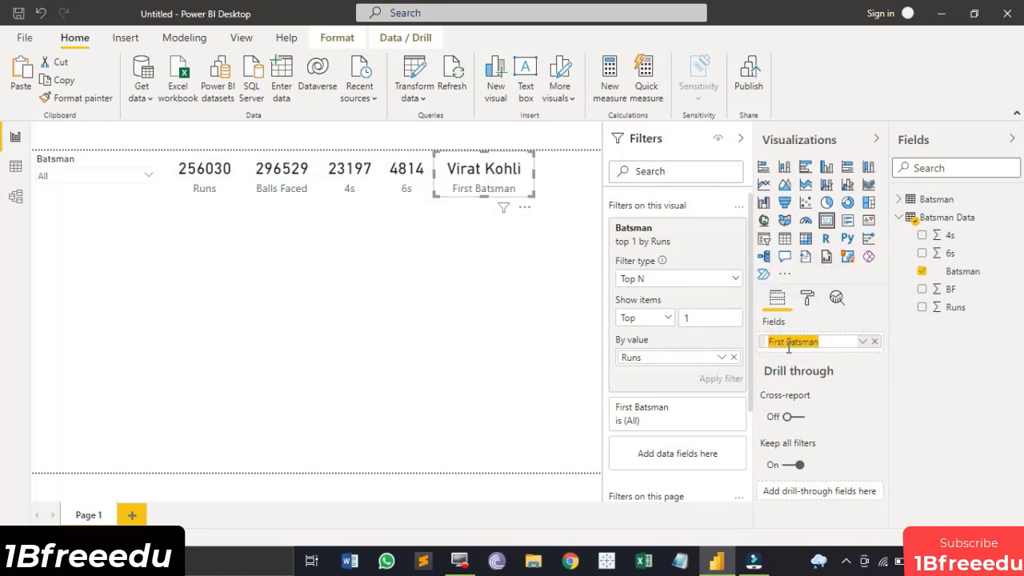
{"action": "type", "text": "Most Runs Scored"}
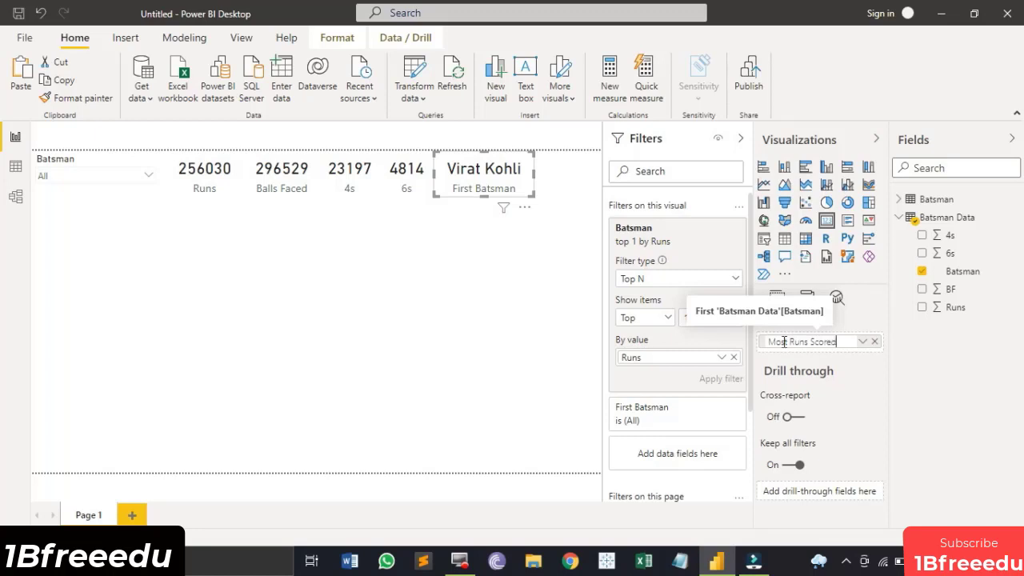
{"action": "key", "text": "Return"}
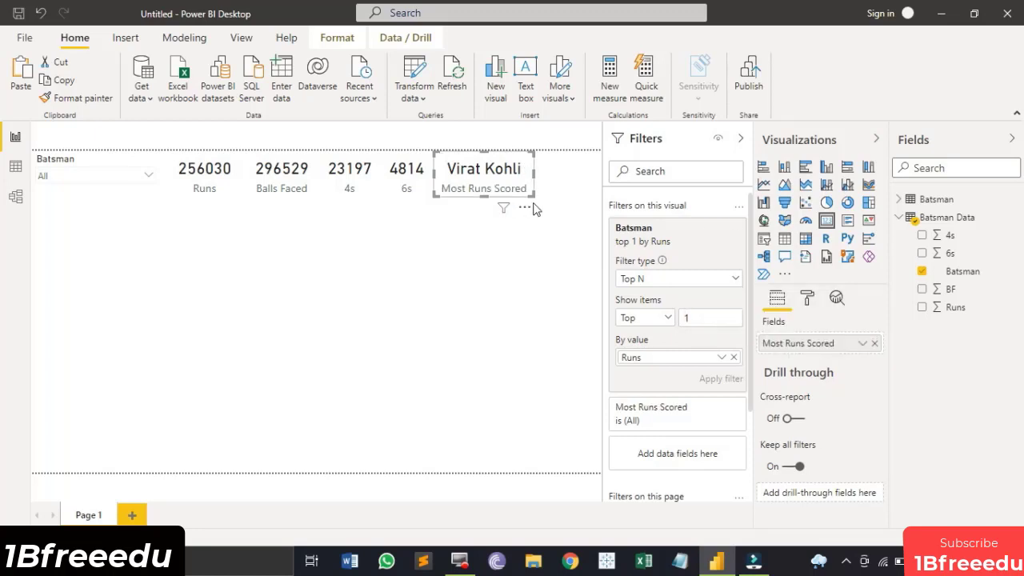
{"action": "left_click_drag", "start_coordinate": [538, 203], "coordinate": [523, 176]}
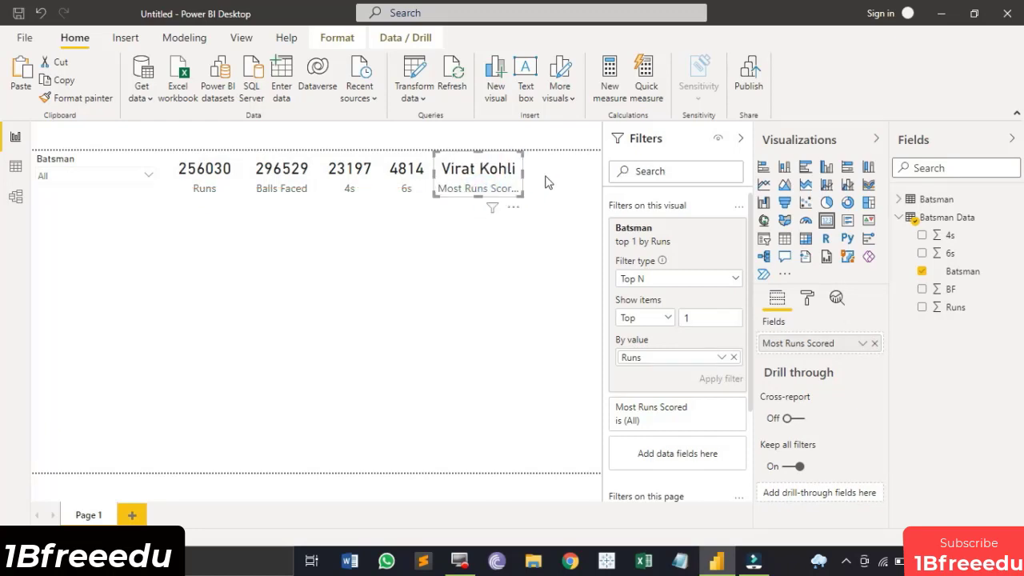
{"action": "left_click_drag", "start_coordinate": [524, 176], "coordinate": [539, 178]}
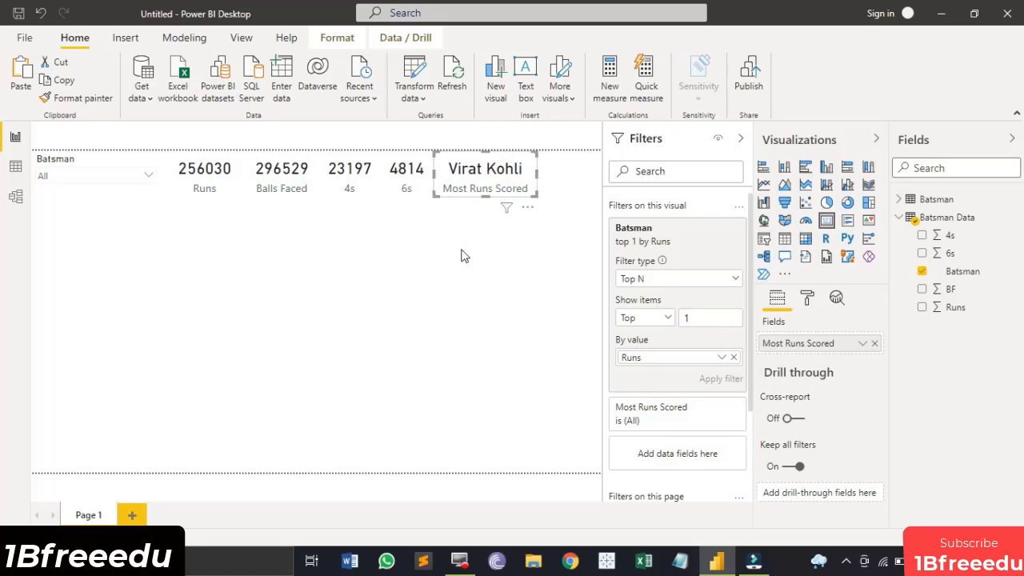
- Paste a copy of the Most Runs Scored card at the end of the row and shift the original closer to the 6s card
{"action": "left_click", "coordinate": [22, 68]}
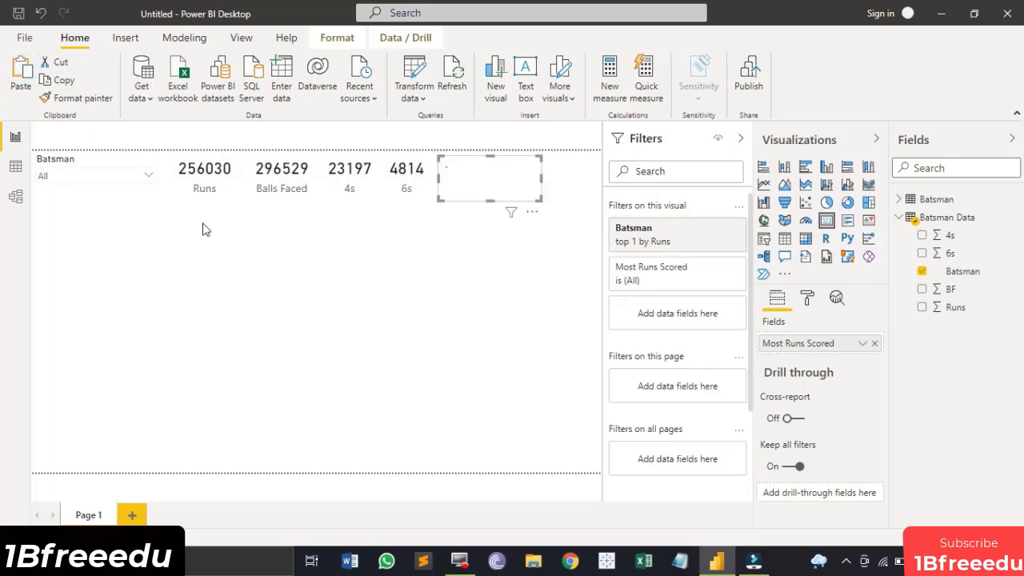
{"action": "left_click_drag", "start_coordinate": [461, 187], "coordinate": [582, 186]}
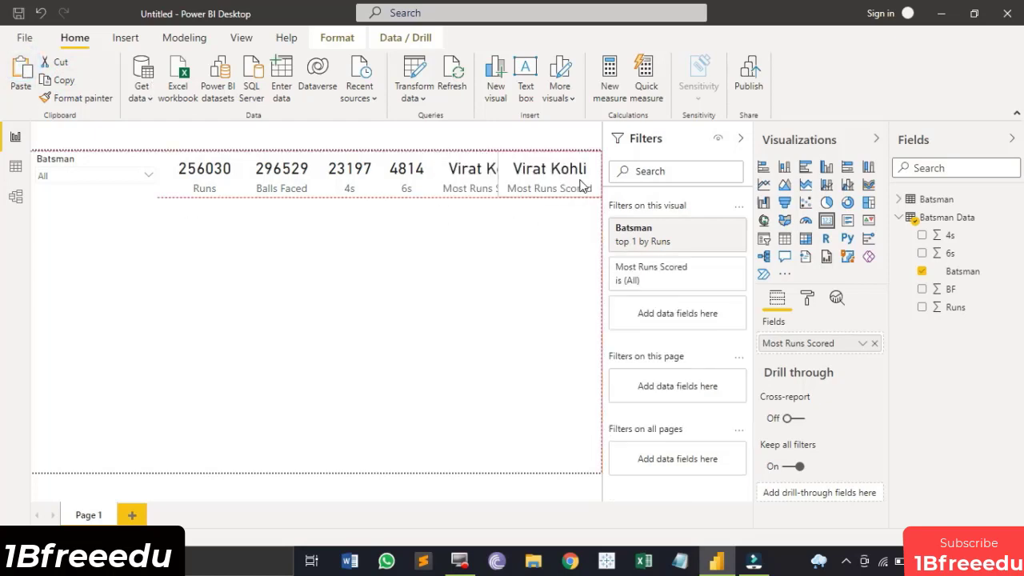
{"action": "left_click", "coordinate": [514, 182]}
{"action": "left_click_drag", "start_coordinate": [516, 186], "coordinate": [490, 183]}
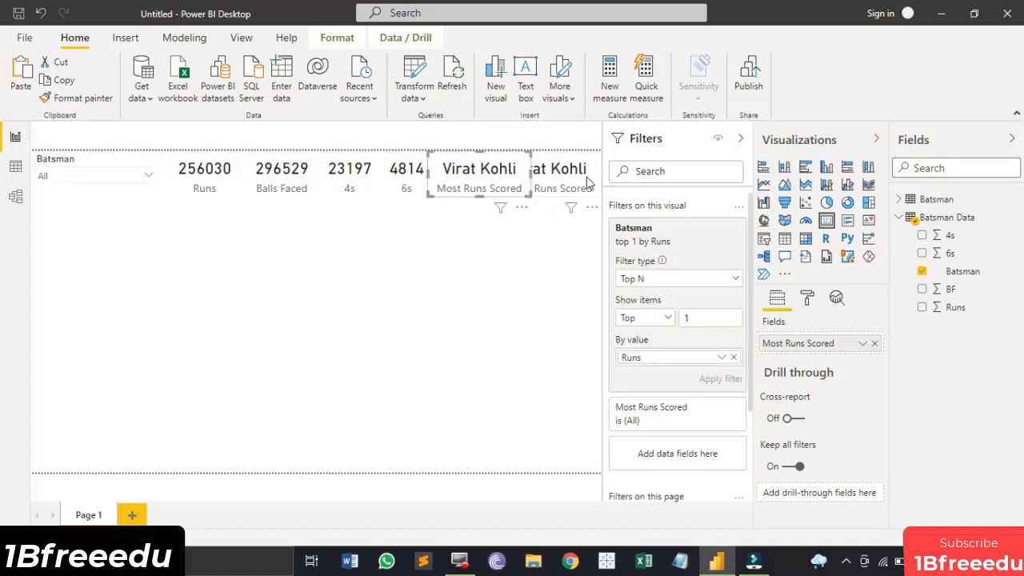
- Narrow the Runs card and close up the Balls Faced, 4s, 6s and original Most Runs Scored cards towards it
{"action": "left_click", "coordinate": [244, 182]}
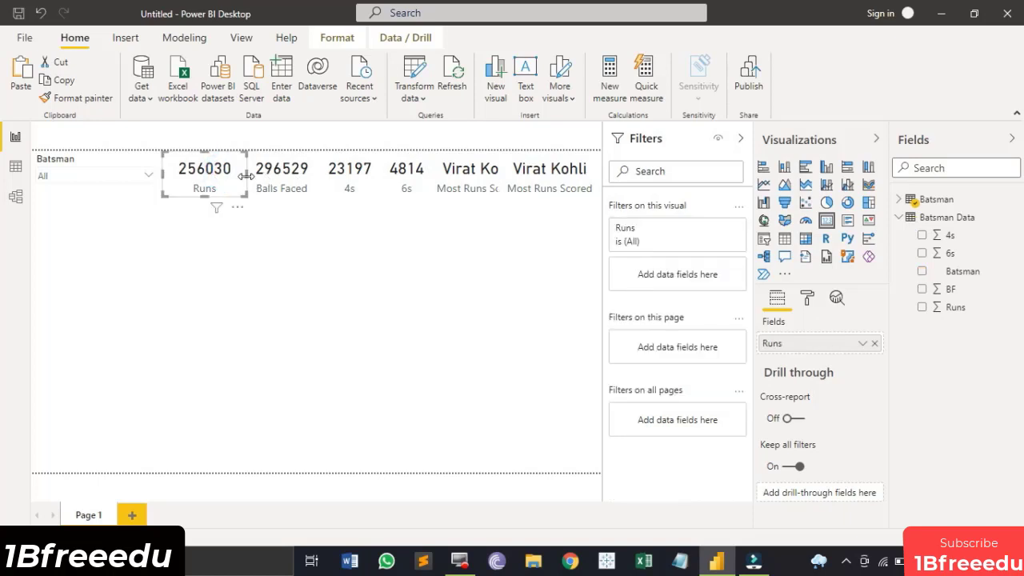
{"action": "left_click_drag", "start_coordinate": [244, 182], "coordinate": [250, 182]}
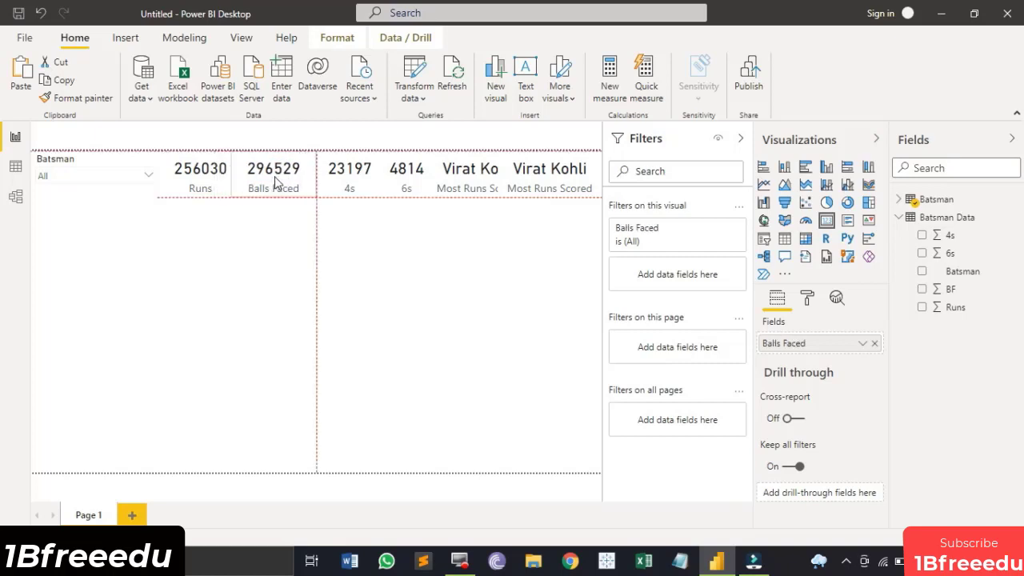
{"action": "left_click_drag", "start_coordinate": [357, 178], "coordinate": [393, 181]}
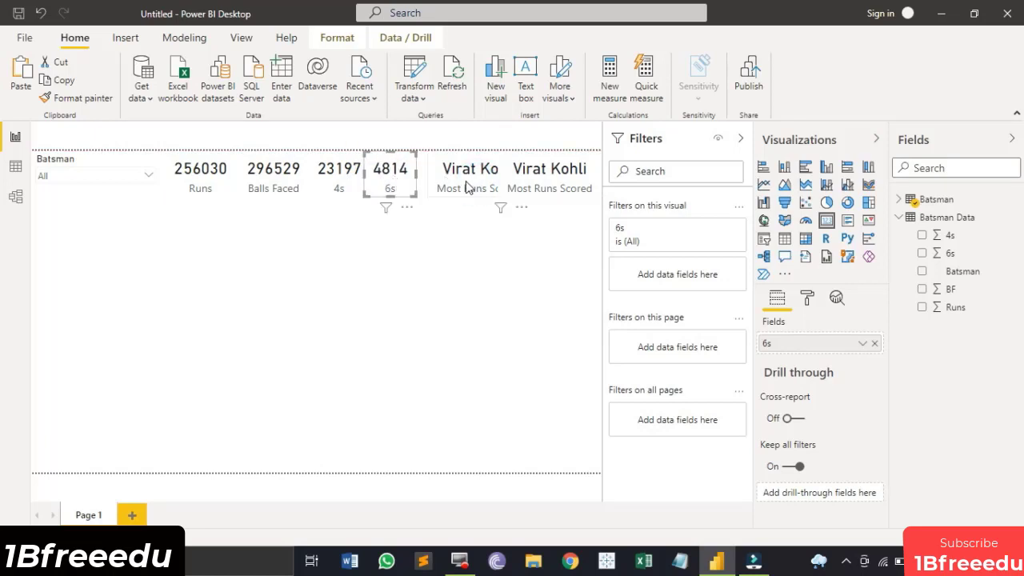
{"action": "left_click", "coordinate": [468, 187]}
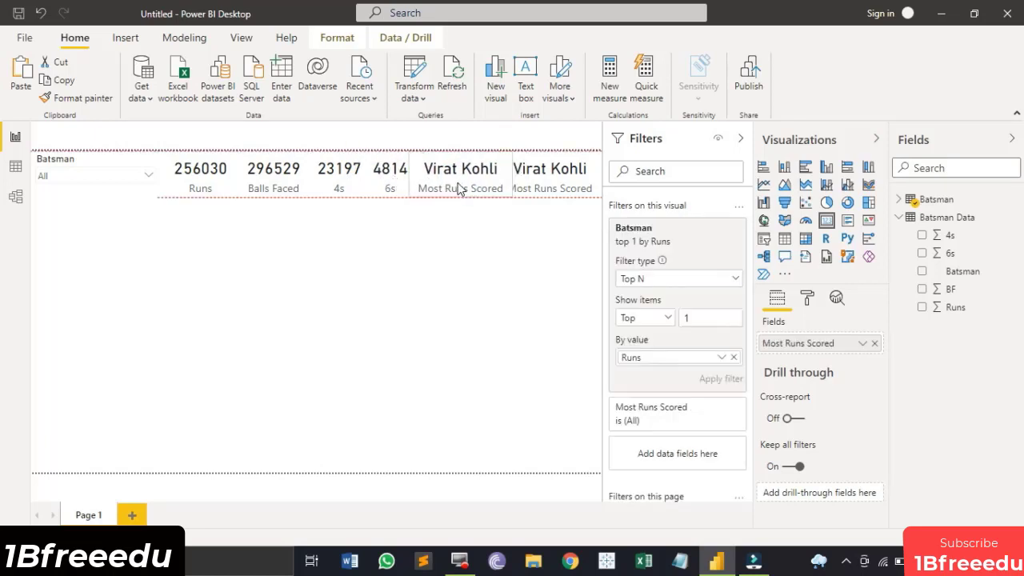
- Replace the copied card's field with Runs from Batsman Data and narrow the card to uncover the Most Runs Scored card
{"action": "left_click", "coordinate": [567, 178]}
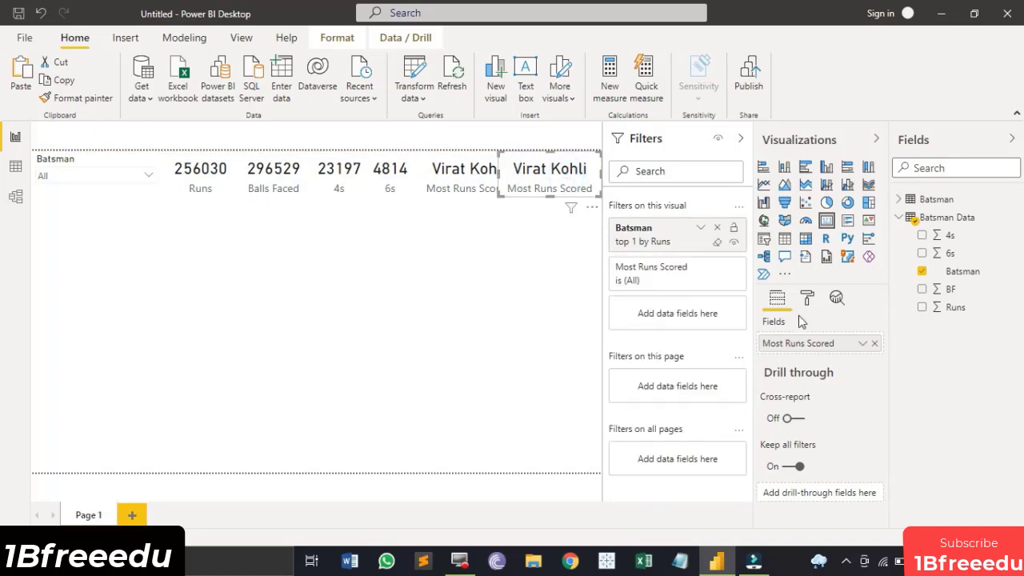
{"action": "left_click", "coordinate": [874, 344]}
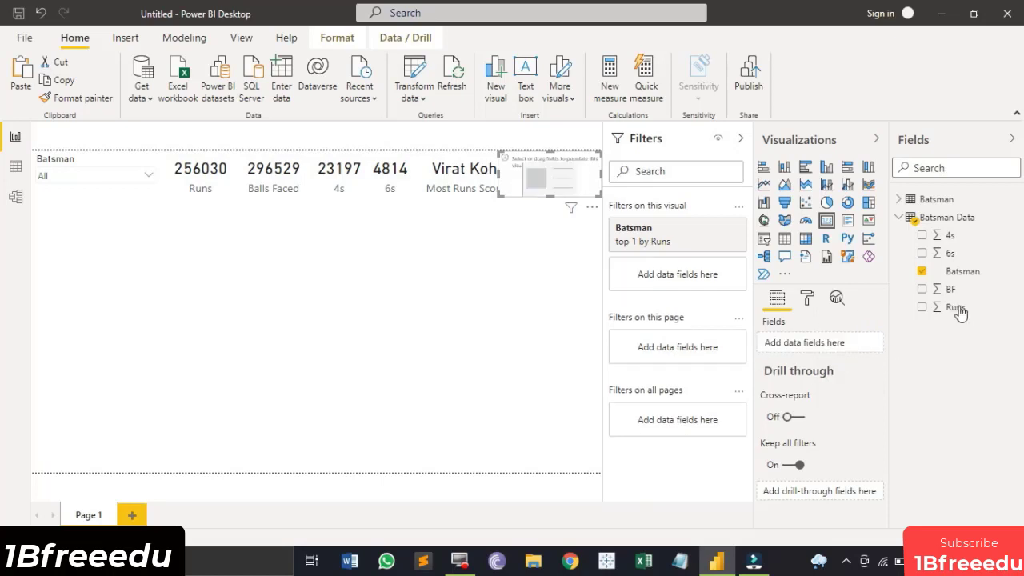
{"action": "left_click_drag", "start_coordinate": [956, 307], "coordinate": [807, 349]}
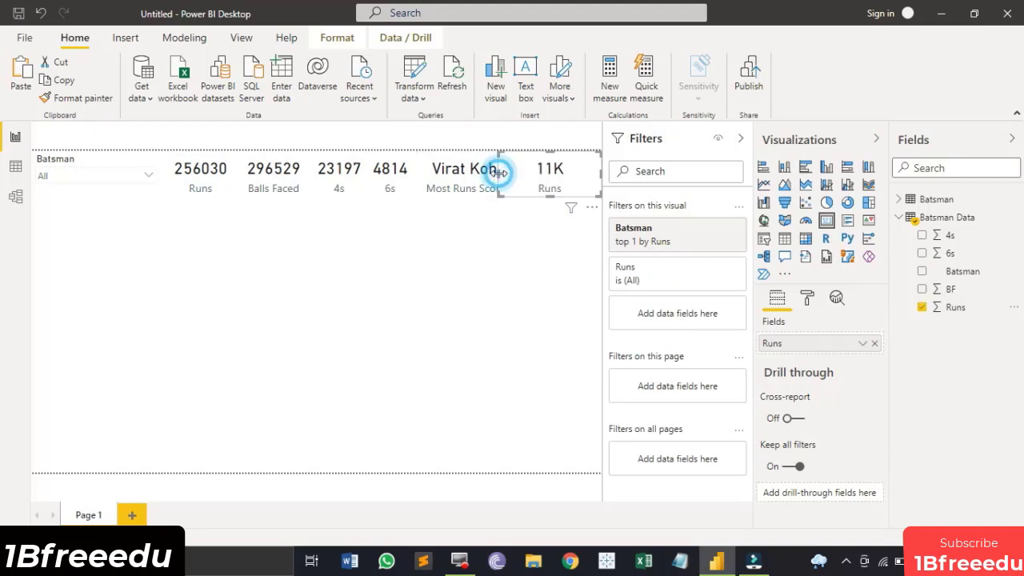
{"action": "mouse_move", "coordinate": [496, 172]}
{"action": "left_mouse_down"}
{"action": "mouse_move", "coordinate": [522, 181]}
{"action": "mouse_move", "coordinate": [513, 182]}
{"action": "left_mouse_up"}
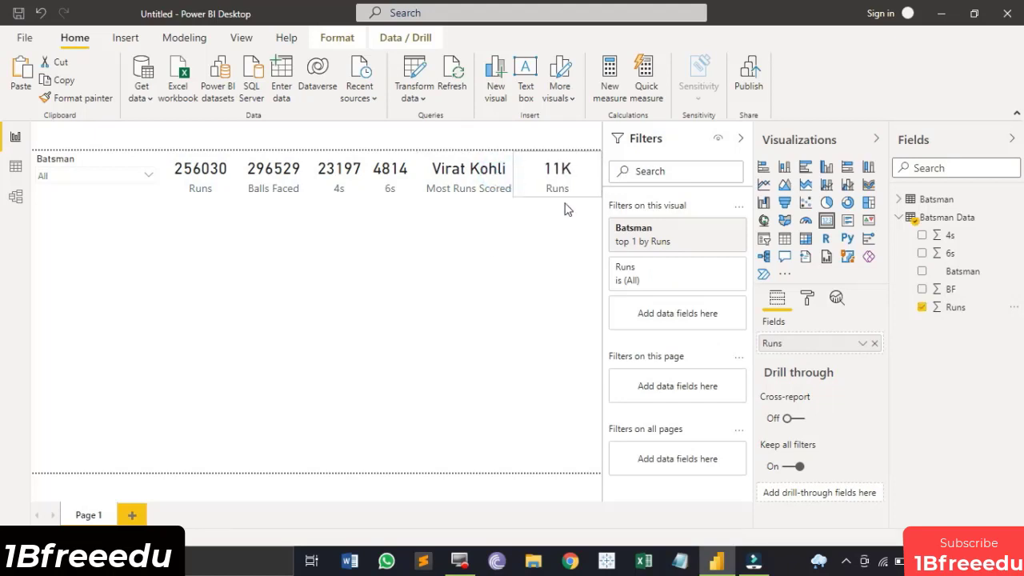
- Set the data label display units of the top batsman's Runs card to None and narrow the card slightly
{"action": "left_click", "coordinate": [808, 299]}
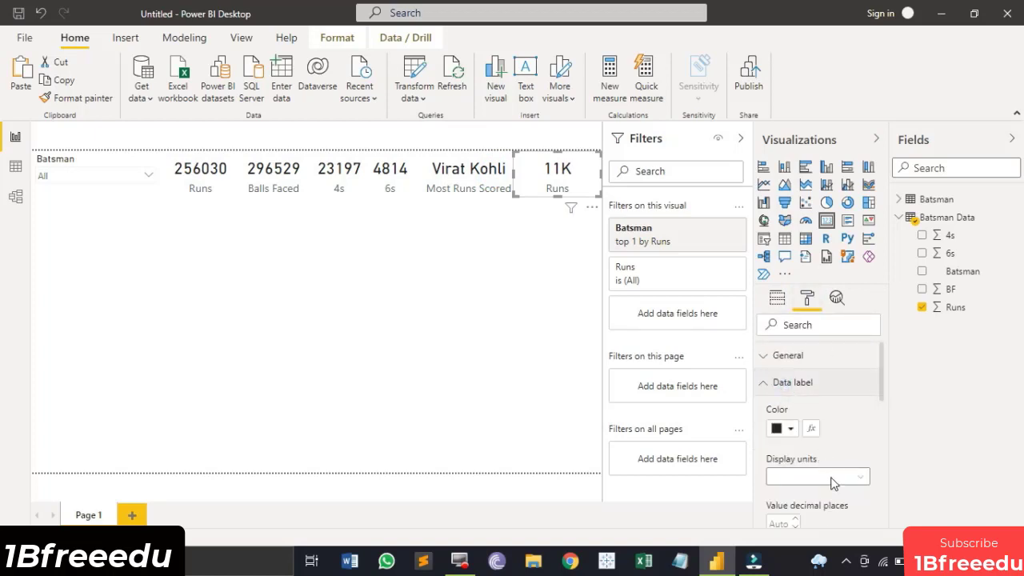
{"action": "left_click", "coordinate": [834, 478]}
{"action": "left_click", "coordinate": [812, 393]}
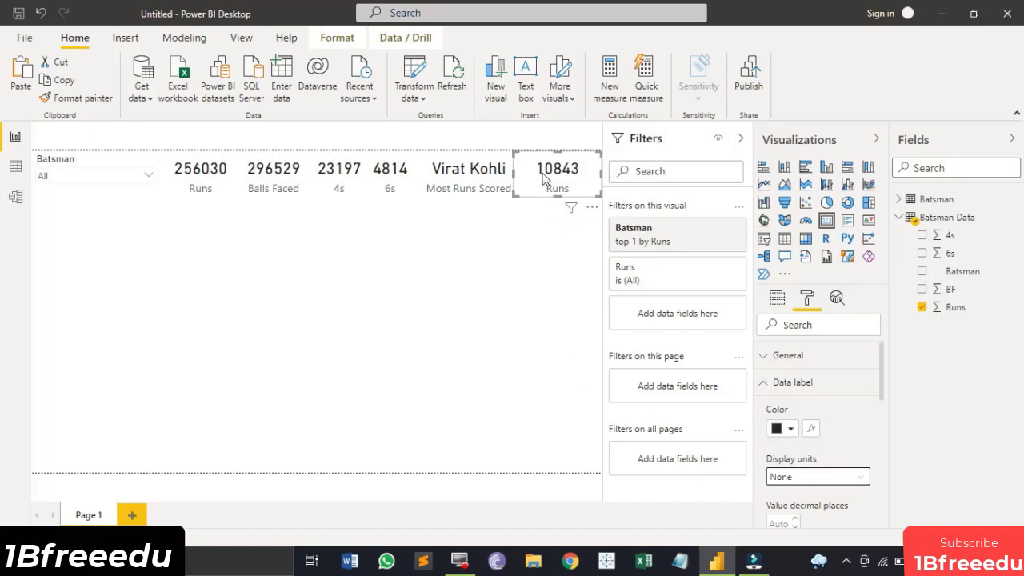
{"action": "left_click_drag", "start_coordinate": [514, 179], "coordinate": [520, 179]}
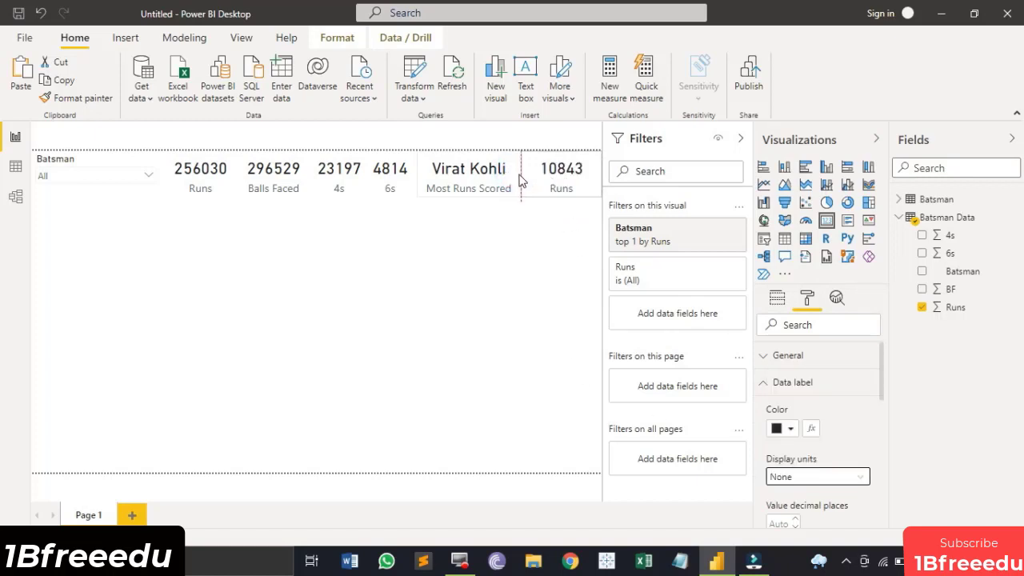
{"action": "left_click", "coordinate": [536, 263]}
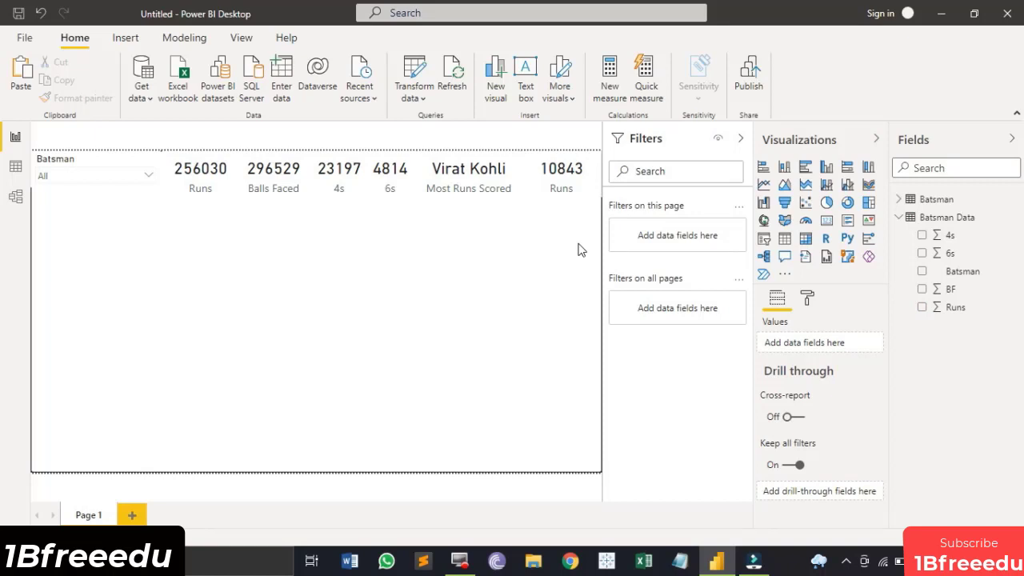
- Import the Bowler_data CSV file from the Project CWC folder and open it for data transformation
{"action": "left_click", "coordinate": [141, 95]}
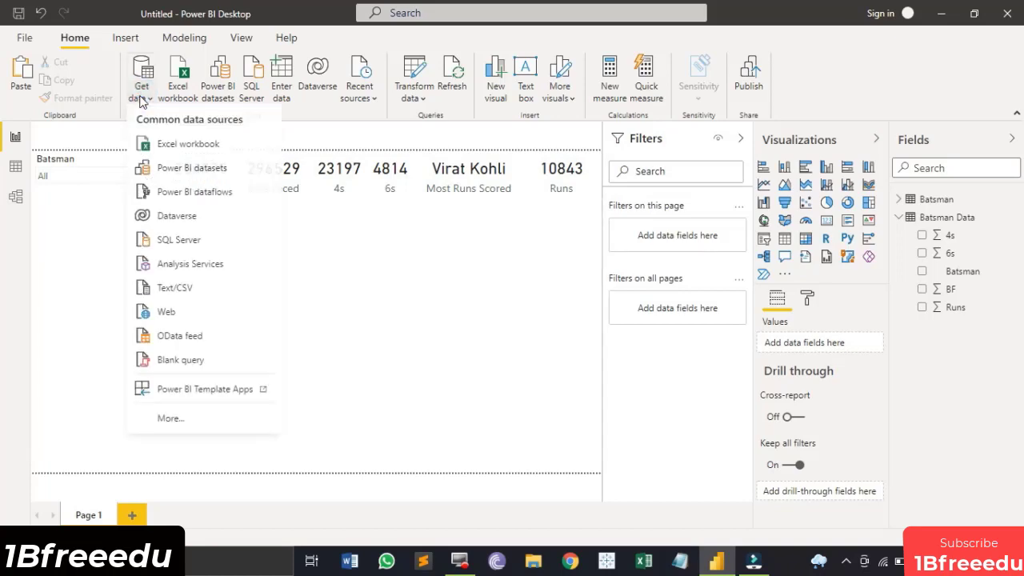
{"action": "left_click", "coordinate": [176, 288]}
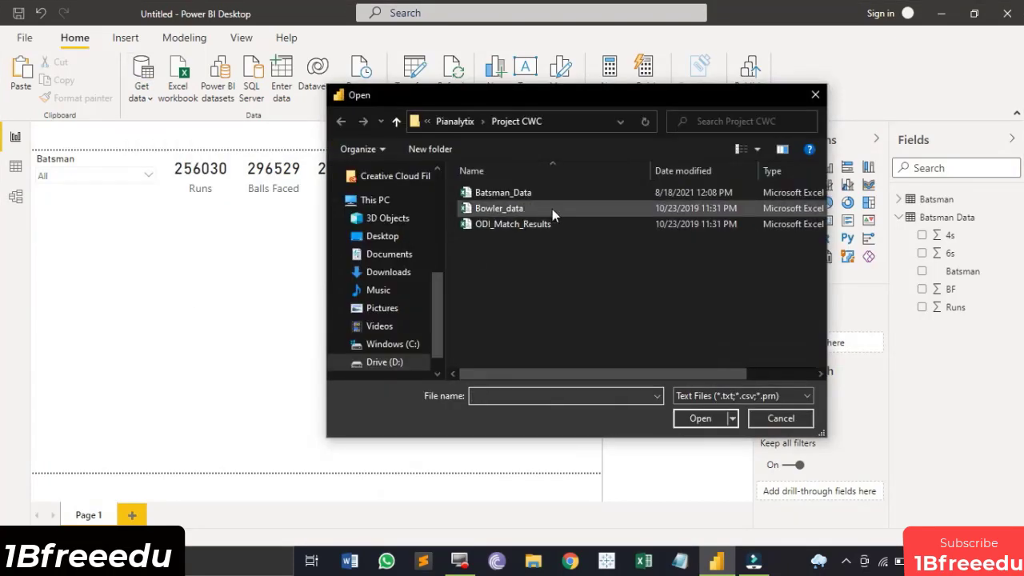
{"action": "left_click", "coordinate": [551, 209]}
{"action": "left_click", "coordinate": [699, 420]}
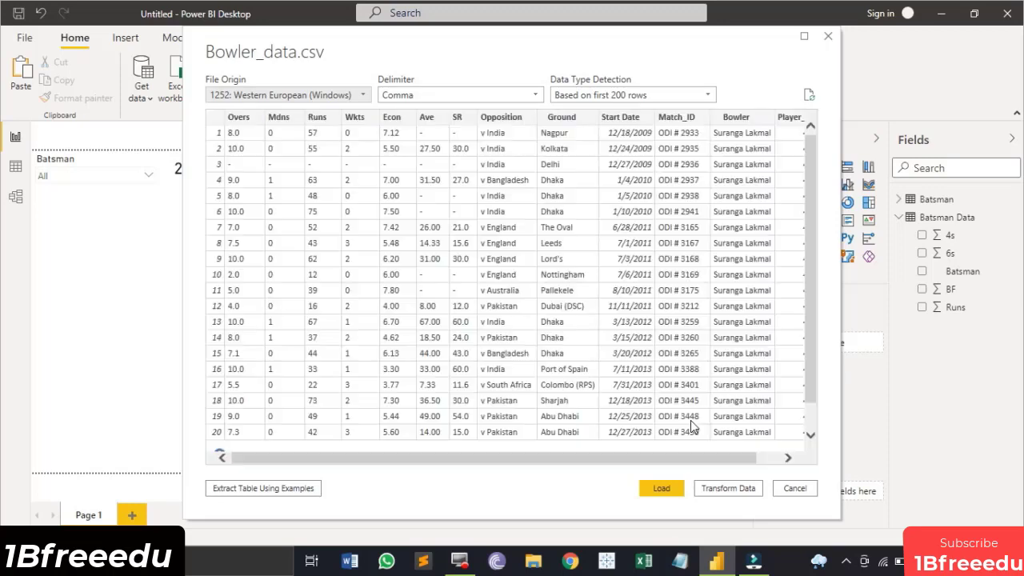
{"action": "left_click", "coordinate": [732, 489]}
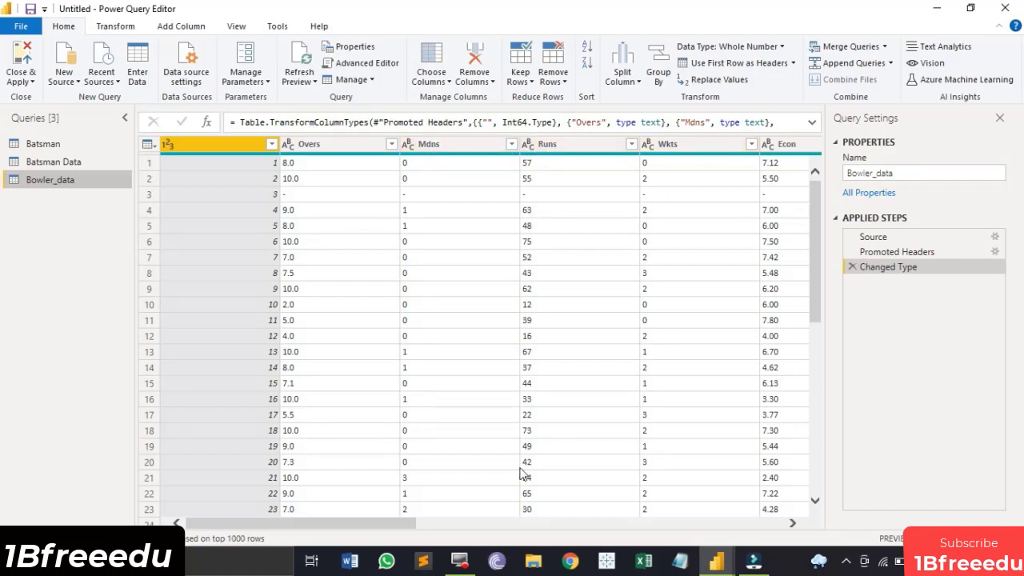
- Remove the Econ, Ave, SR, Opposition, Ground, Start Date and Match_ID columns from the Bowler_data query
{"action": "left_click_drag", "start_coordinate": [392, 527], "coordinate": [488, 528]}
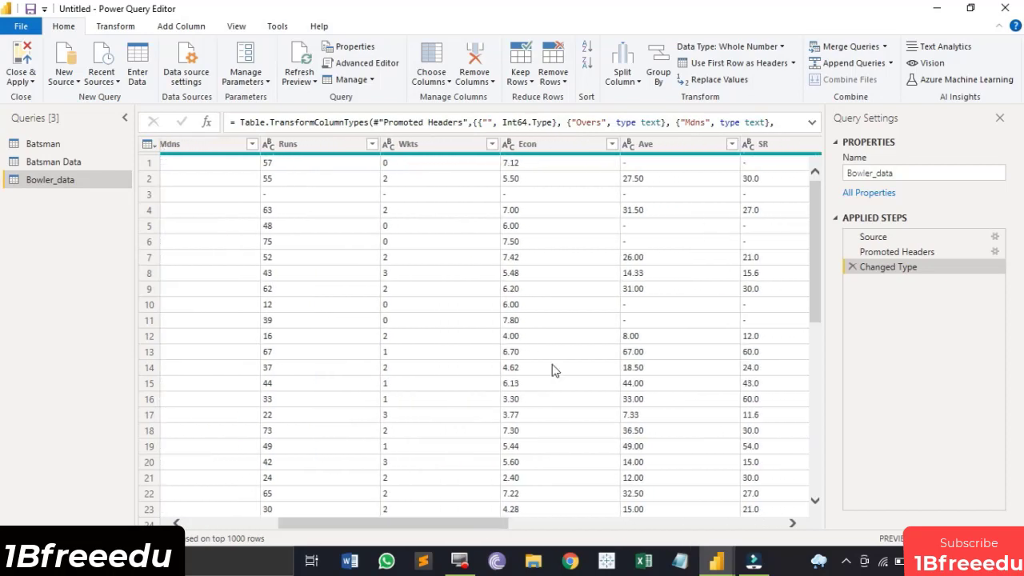
{"action": "left_click", "coordinate": [569, 148]}
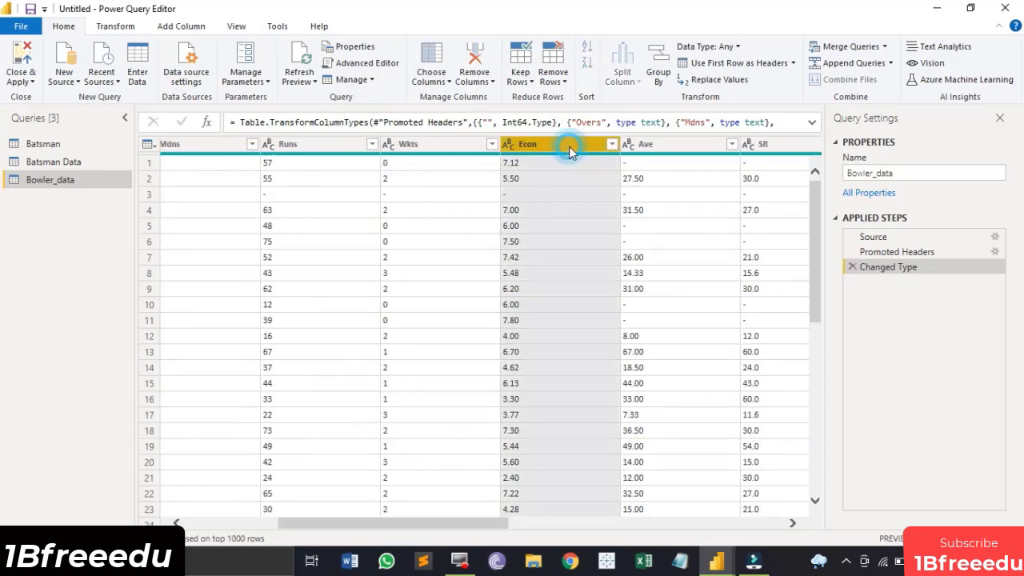
{"action": "left_click", "coordinate": [678, 147], "text": "ctrl"}
{"action": "left_click", "coordinate": [770, 149], "text": "ctrl"}
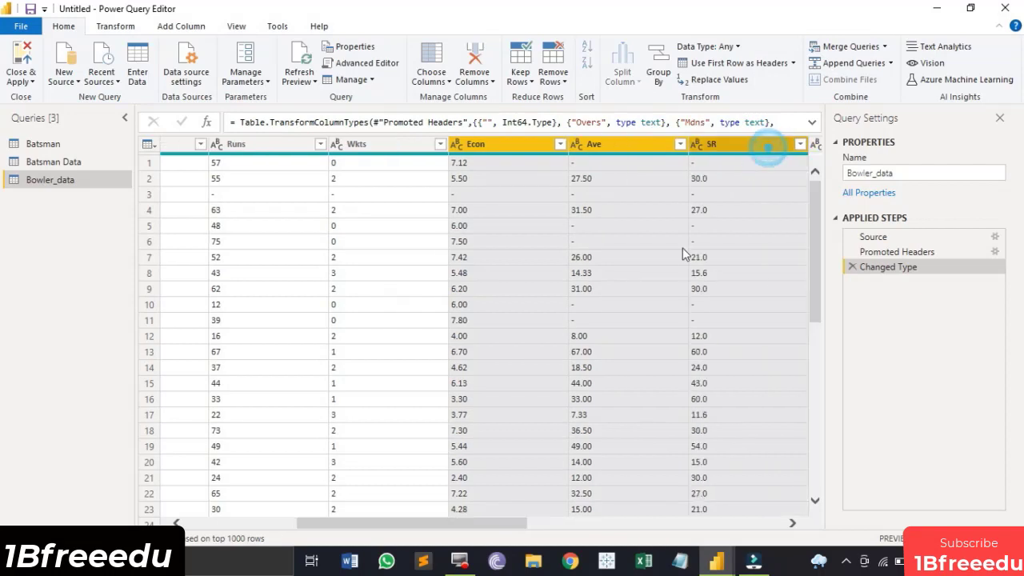
{"action": "left_click_drag", "start_coordinate": [462, 528], "coordinate": [715, 485]}
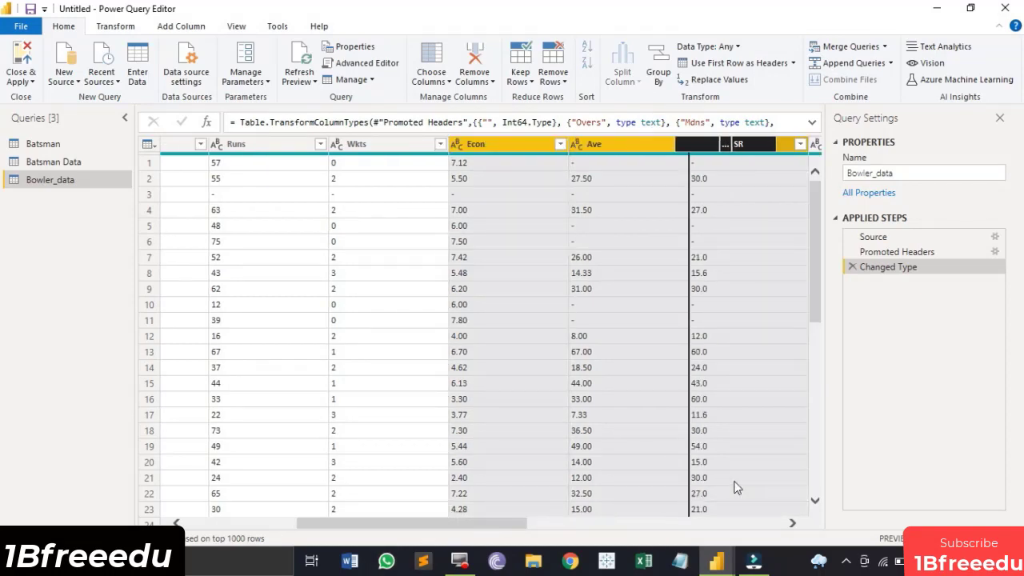
{"action": "left_click", "coordinate": [733, 480]}
{"action": "left_click_drag", "start_coordinate": [500, 436], "coordinate": [702, 436]}
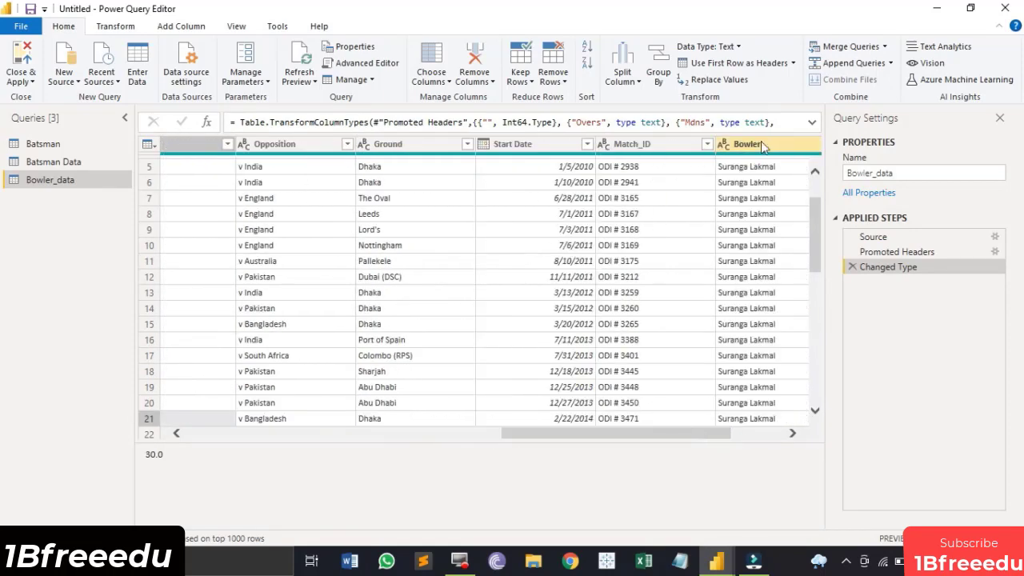
{"action": "left_click", "coordinate": [632, 144]}
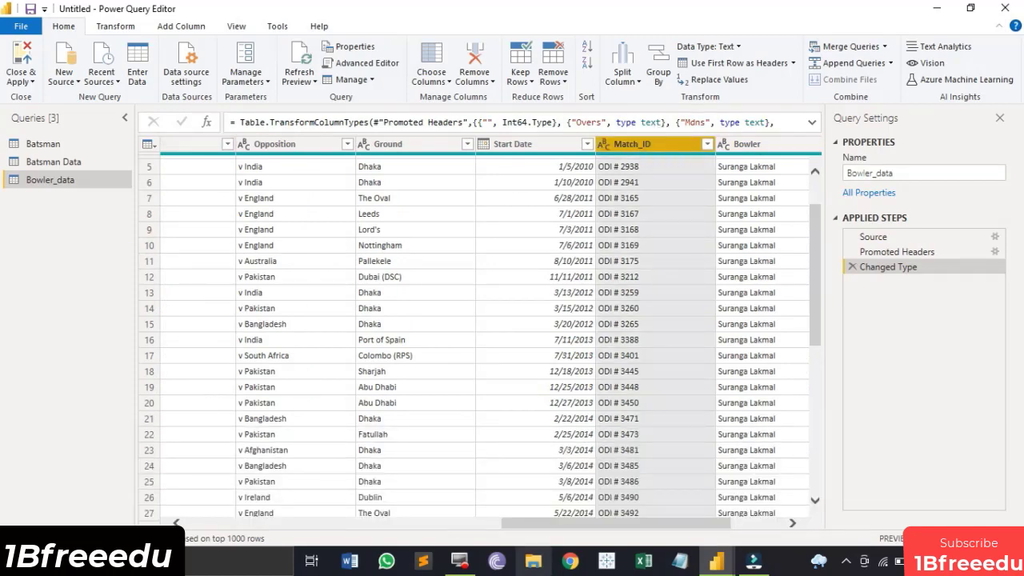
{"action": "left_click_drag", "start_coordinate": [563, 521], "coordinate": [435, 527]}
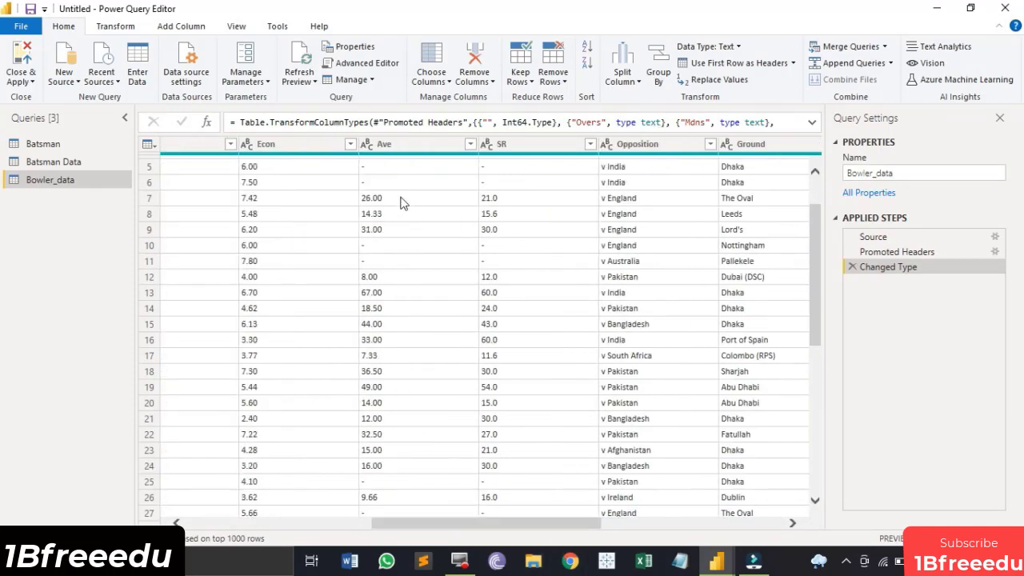
{"action": "left_click", "coordinate": [300, 145]}
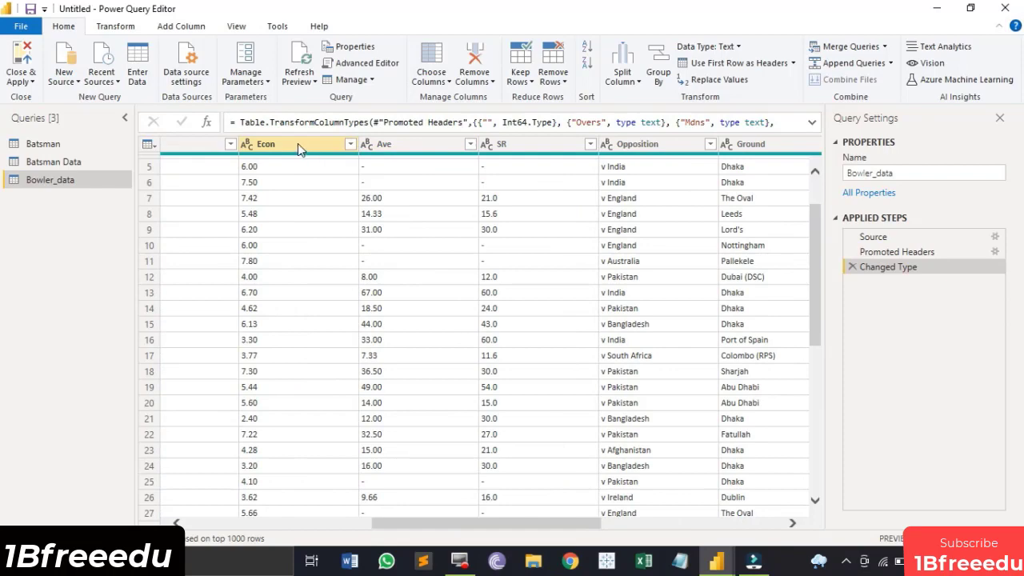
{"action": "key", "text": "ctrl+a"}
{"action": "right_click", "coordinate": [303, 148]}
{"action": "left_click", "coordinate": [330, 173]}
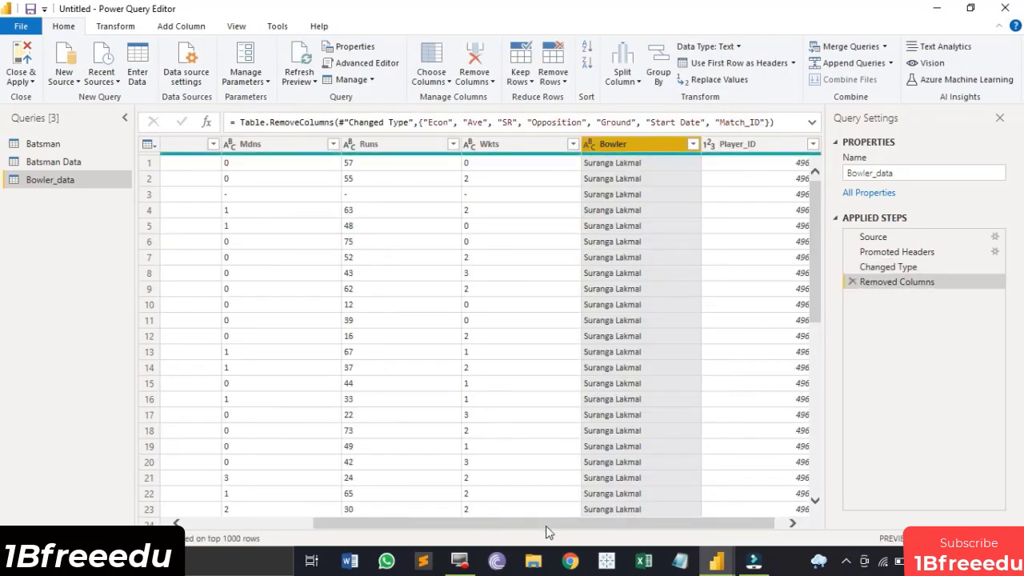
- Remove the Player_ID column and the unnamed index column from the Bowler_data query
{"action": "left_click_drag", "start_coordinate": [545, 525], "coordinate": [709, 526]}
{"action": "left_click", "coordinate": [756, 148]}
{"action": "right_click", "coordinate": [754, 144]}
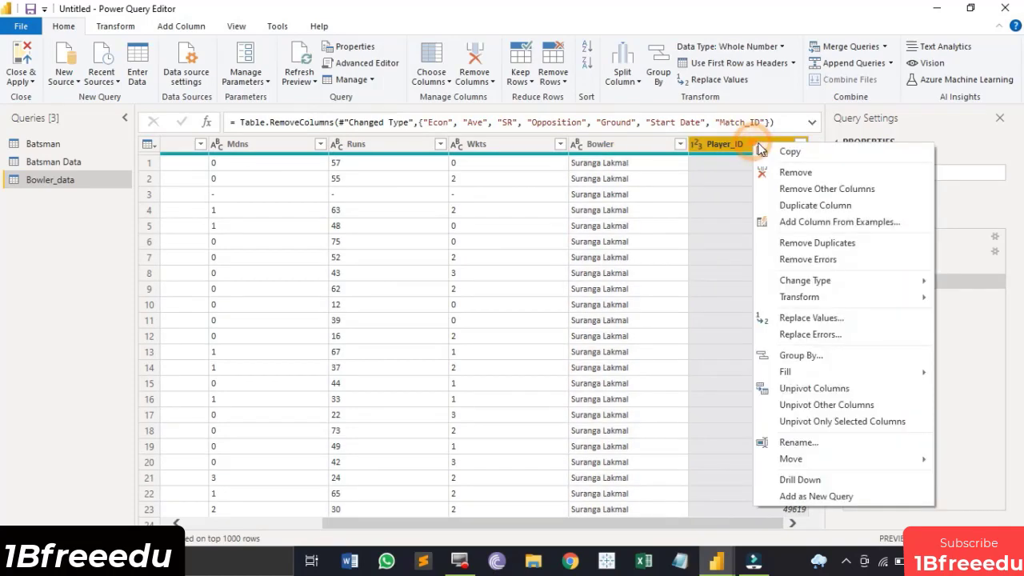
{"action": "left_click", "coordinate": [772, 170]}
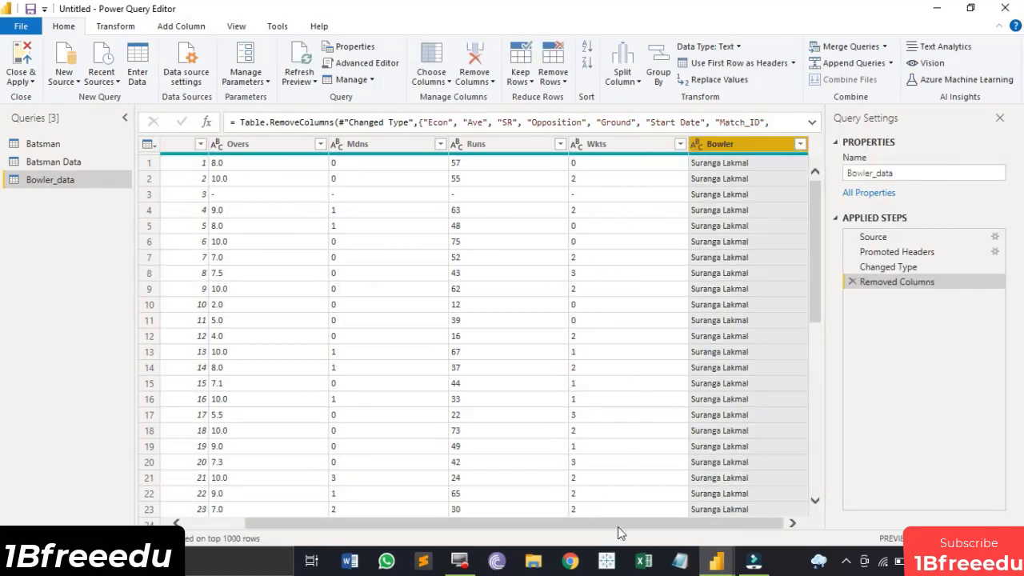
{"action": "left_click_drag", "start_coordinate": [616, 525], "coordinate": [440, 541]}
{"action": "left_click", "coordinate": [204, 144]}
{"action": "right_click", "coordinate": [204, 144]}
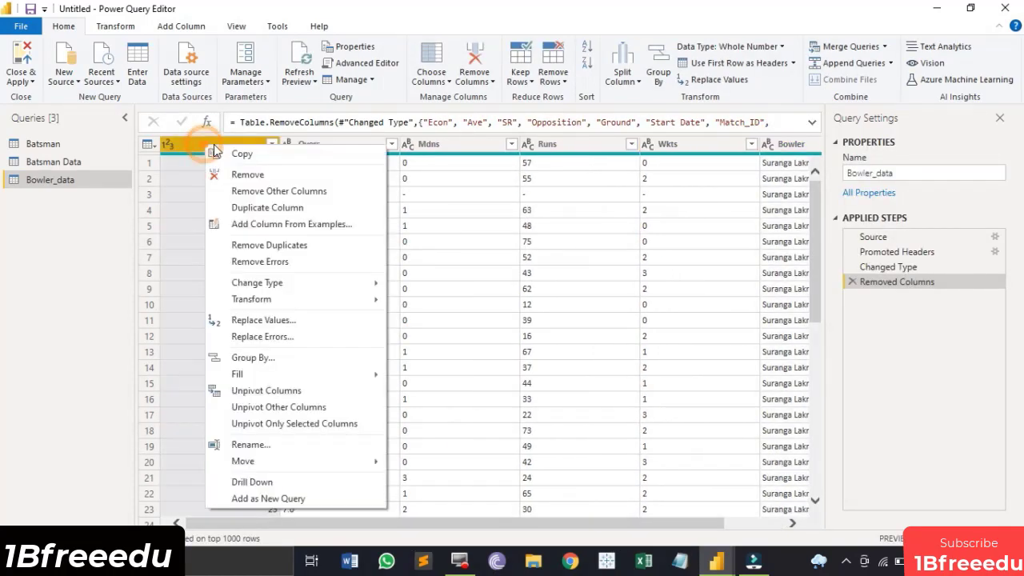
{"action": "left_click", "coordinate": [238, 169]}
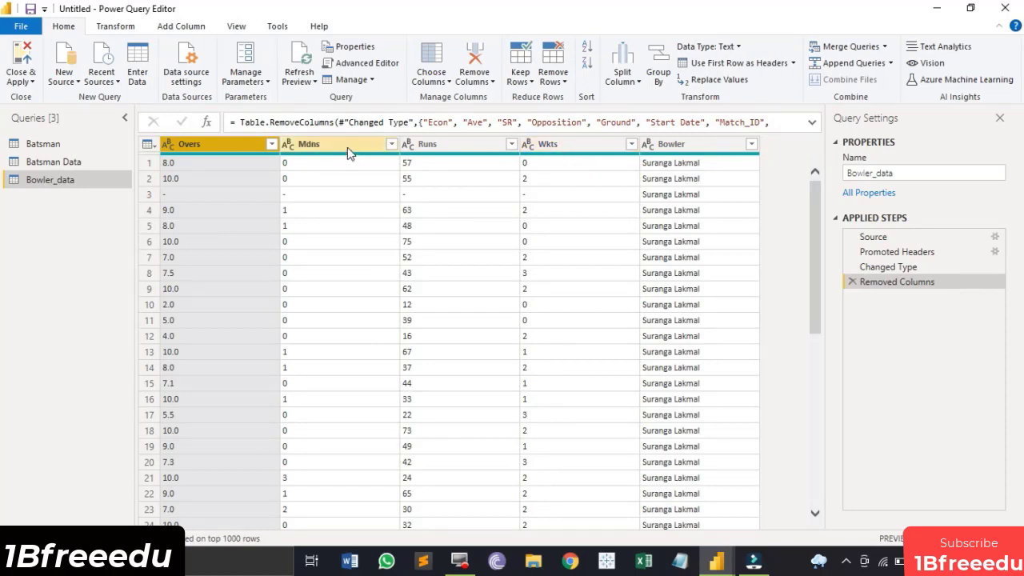
- Replace "-" with 0.0 in the Overs column and change its data type to Whole Number
{"action": "left_click", "coordinate": [122, 27]}
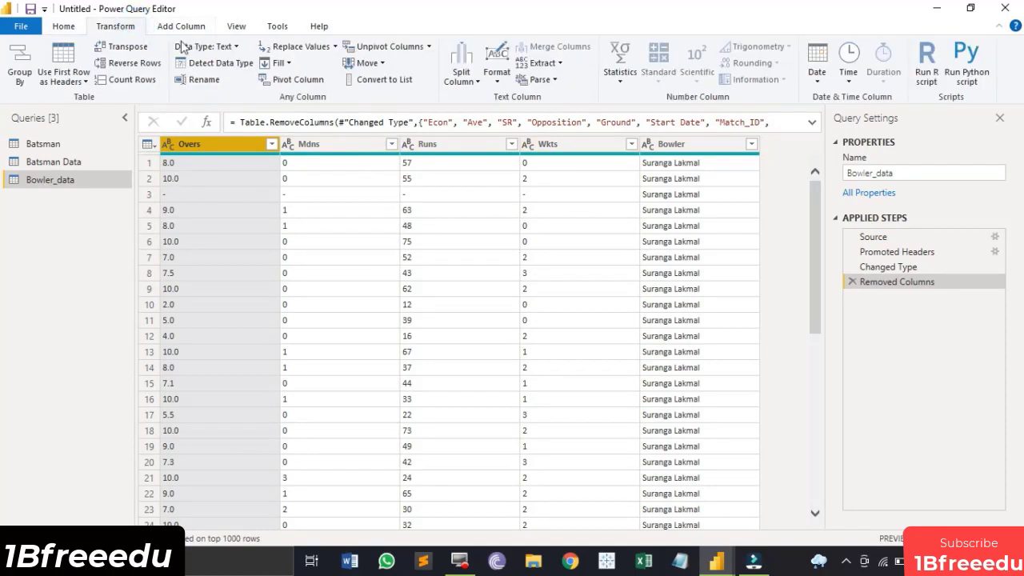
{"action": "left_click", "coordinate": [305, 48]}
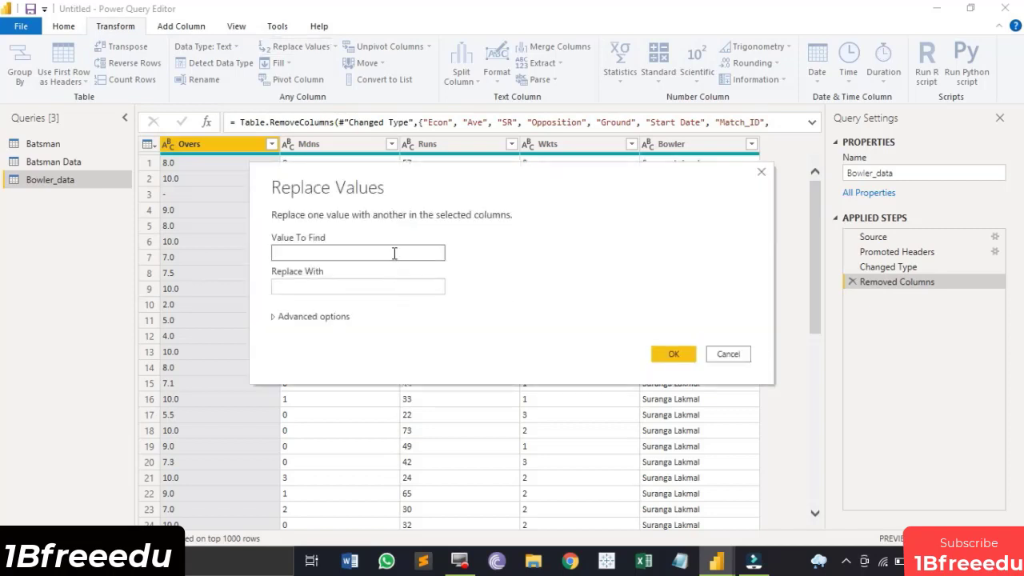
{"action": "left_click", "coordinate": [404, 288]}
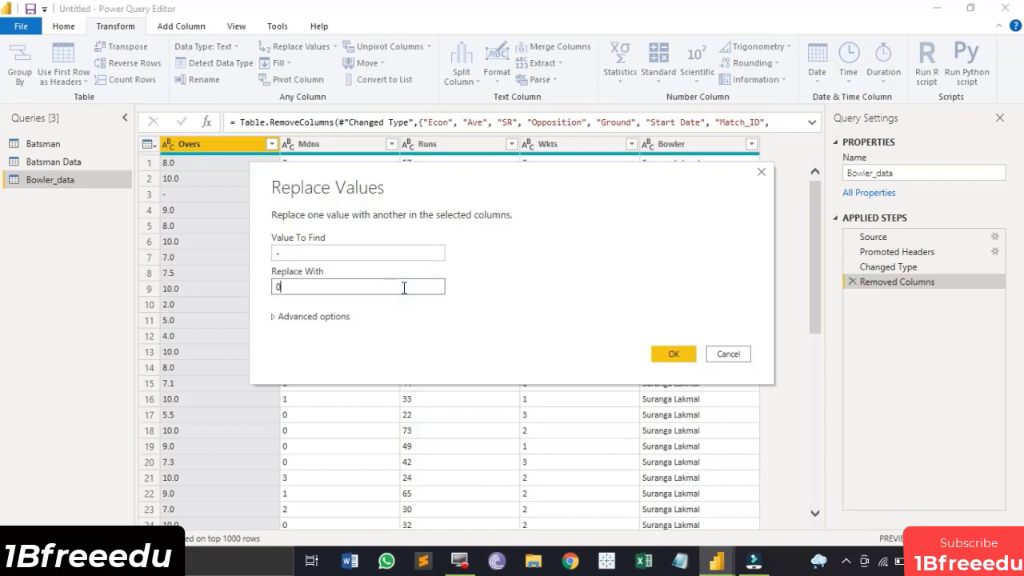
{"action": "left_click", "coordinate": [673, 353]}
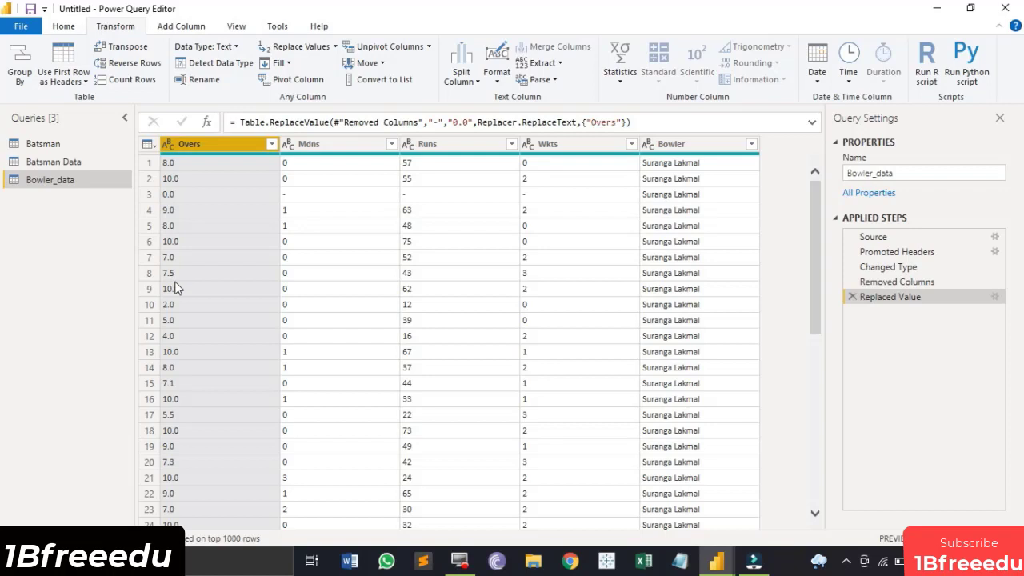
{"action": "left_click", "coordinate": [235, 48]}
{"action": "left_click", "coordinate": [229, 97]}
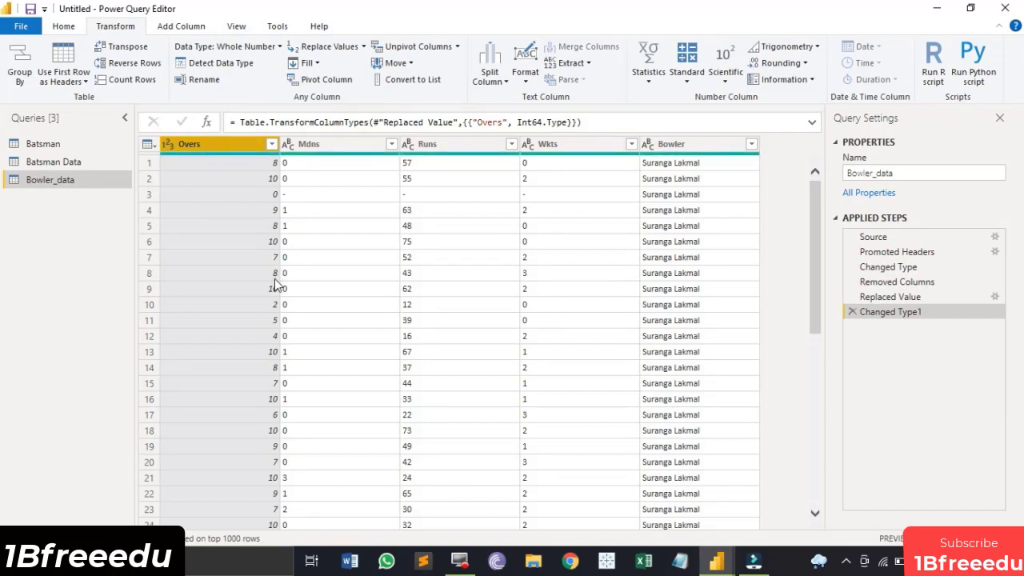
- Replace "-" with 0 in the Mdns, Runs and Wkts columns and change their data type to Whole Number
{"action": "left_click", "coordinate": [344, 143]}
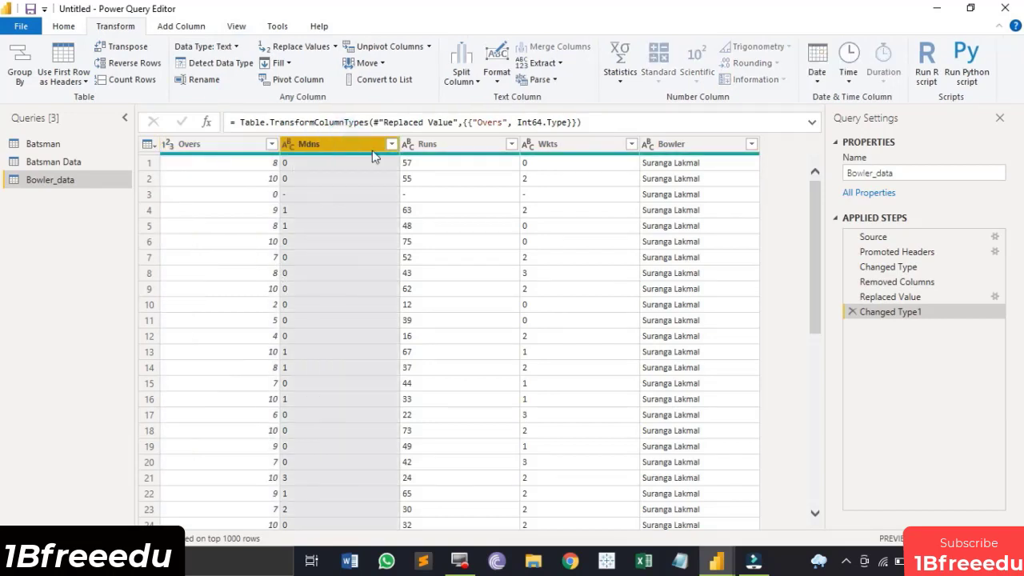
{"action": "left_click", "coordinate": [574, 148], "text": "shift"}
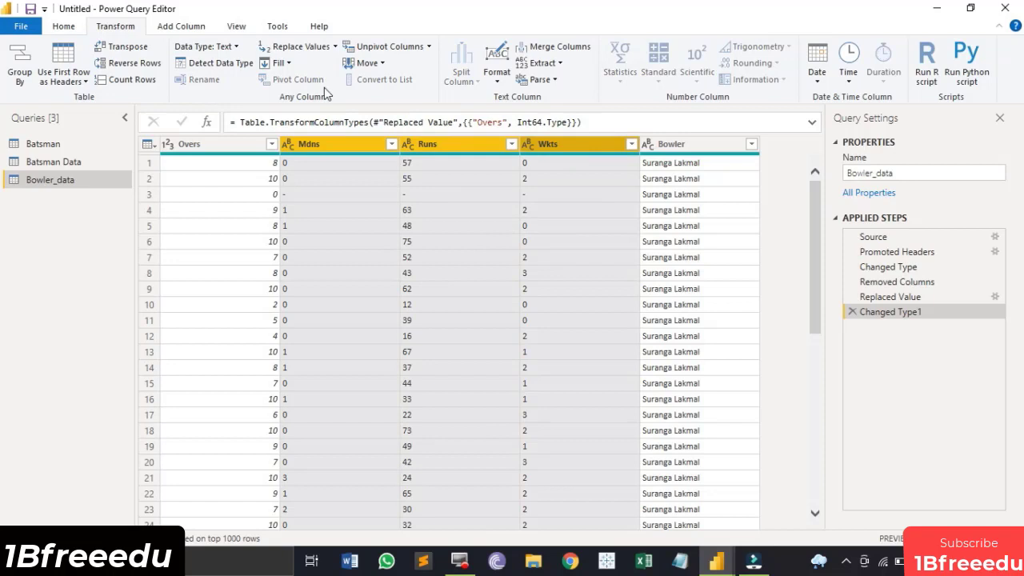
{"action": "left_click", "coordinate": [301, 50]}
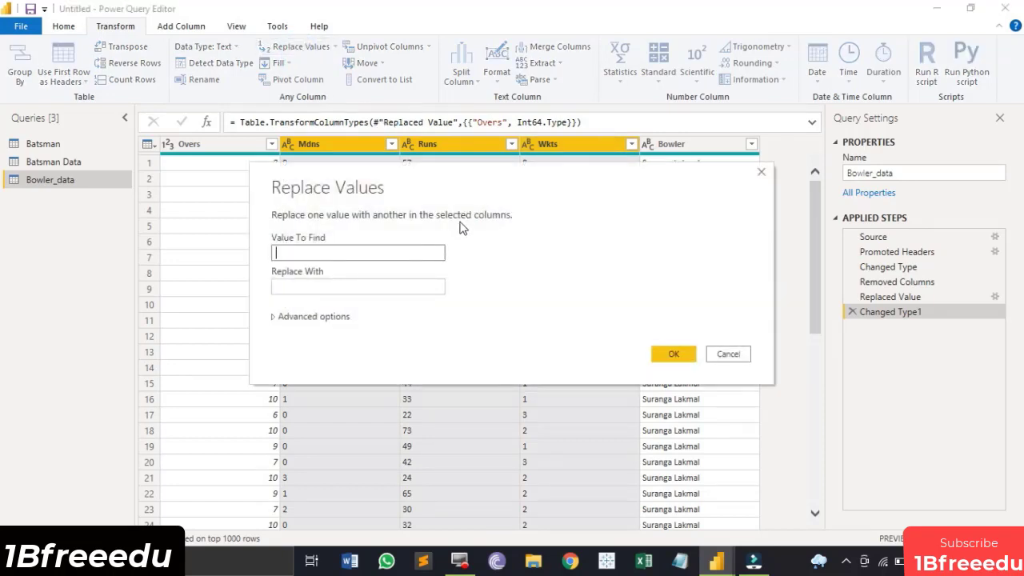
{"action": "left_click", "coordinate": [422, 286]}
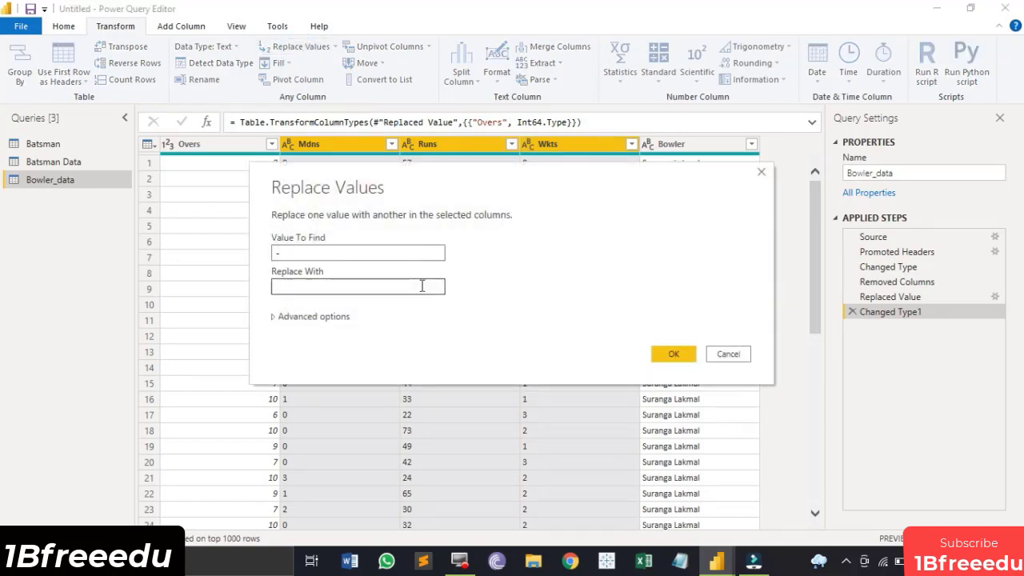
{"action": "type", "text": "0"}
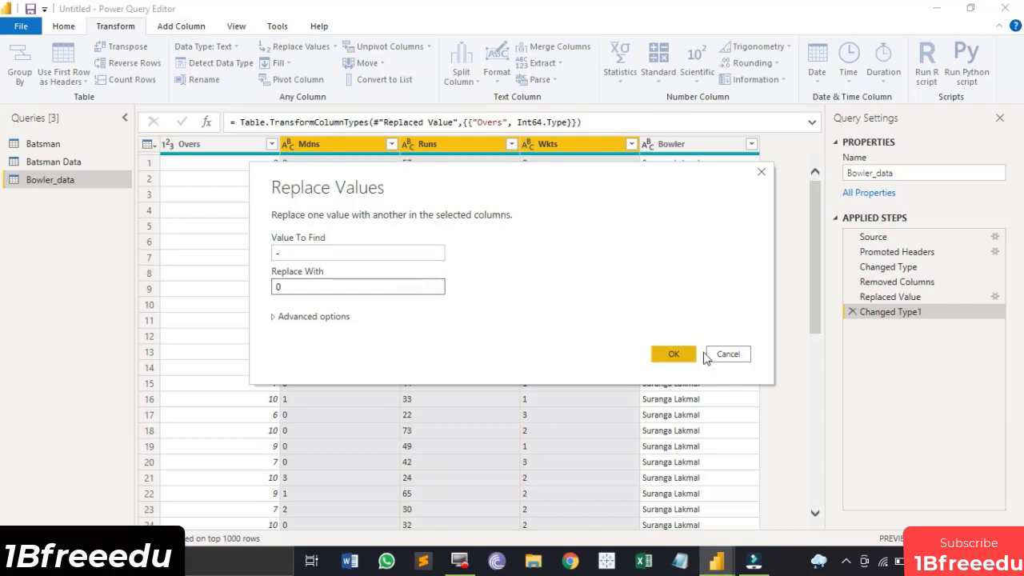
{"action": "left_click", "coordinate": [676, 355]}
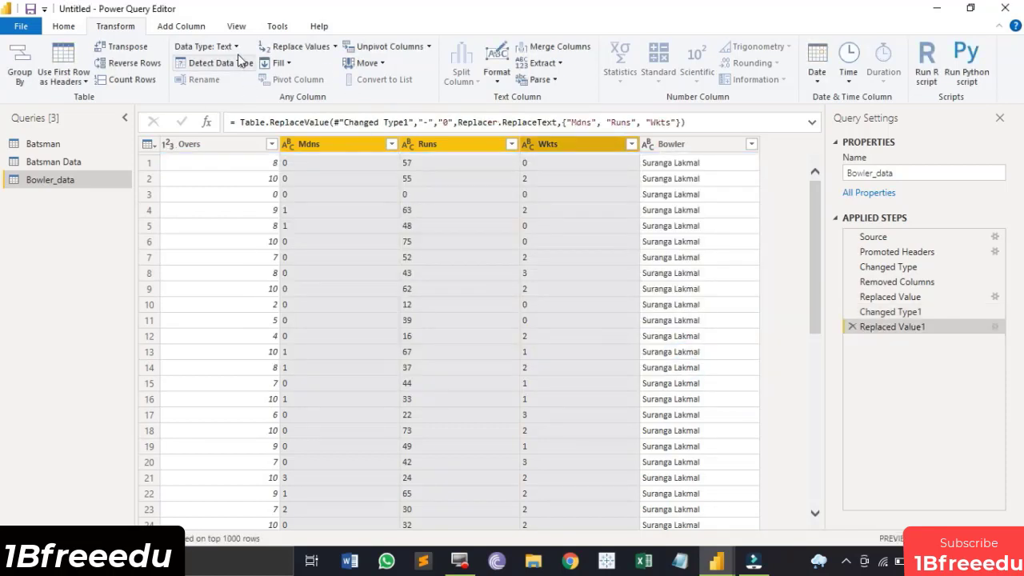
{"action": "left_click", "coordinate": [228, 46]}
{"action": "left_click", "coordinate": [244, 101]}
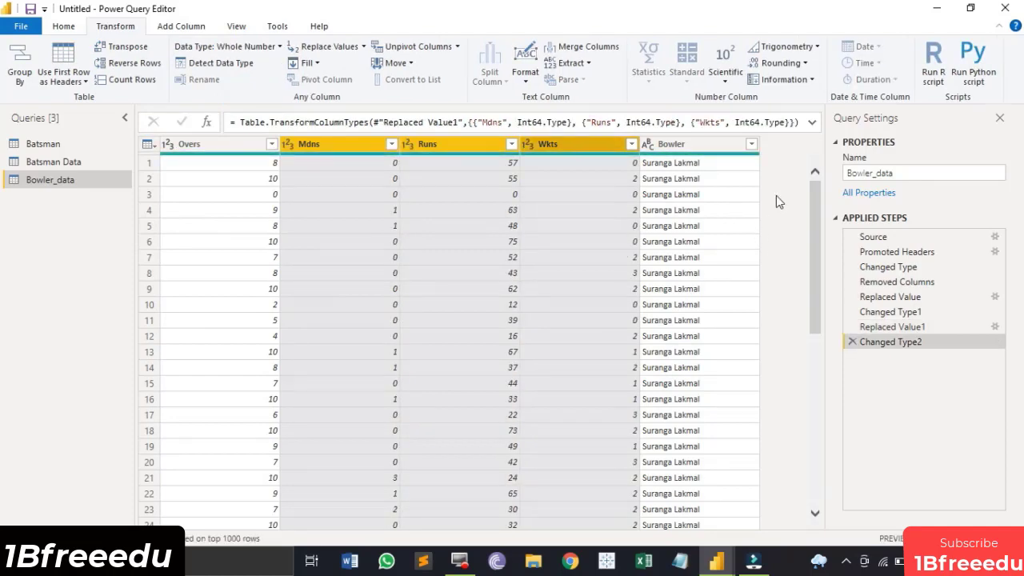
- Rename the Bowler_data query to Bowler and duplicate it
{"action": "scroll", "coordinate": [714, 272], "scroll_direction": "down", "scroll_amount": 8}
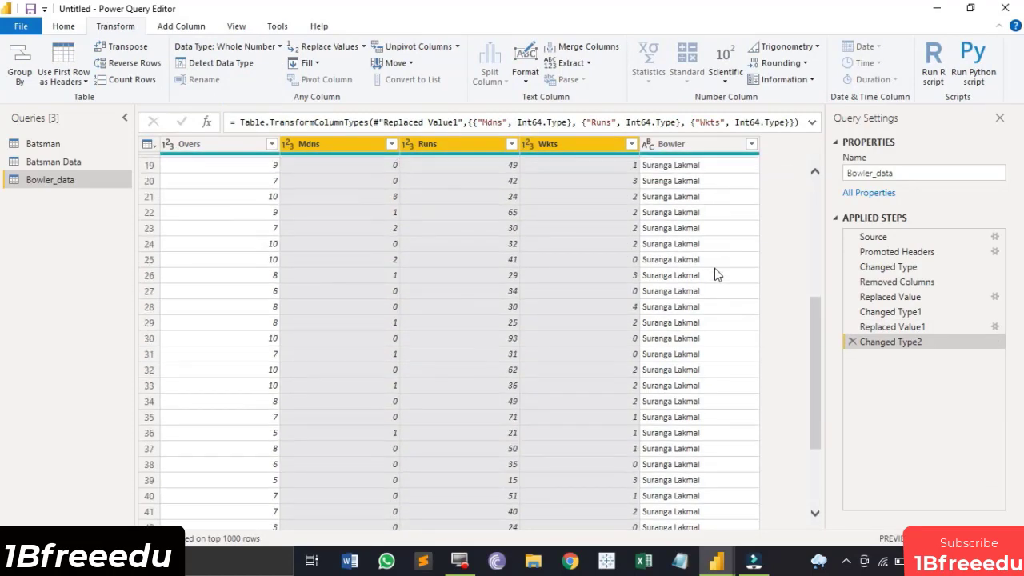
{"action": "scroll", "coordinate": [715, 273], "scroll_direction": "up", "scroll_amount": 8}
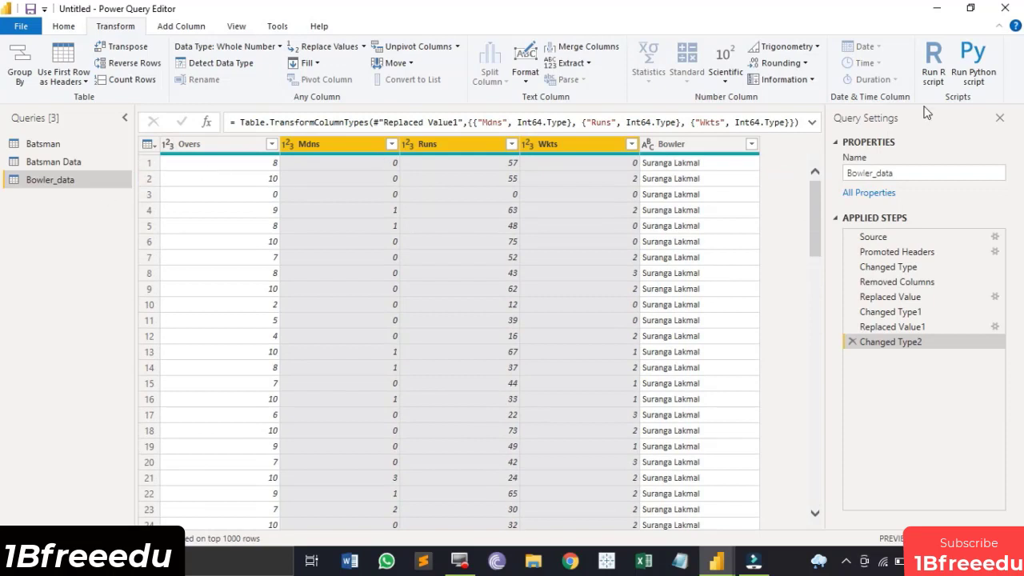
{"action": "left_click", "coordinate": [912, 173]}
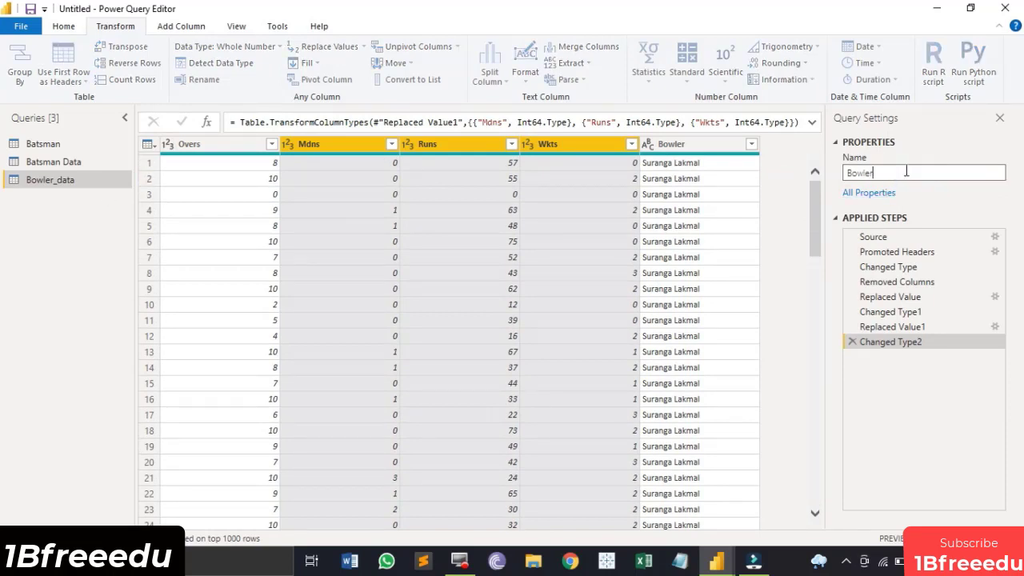
{"action": "left_click", "coordinate": [50, 211]}
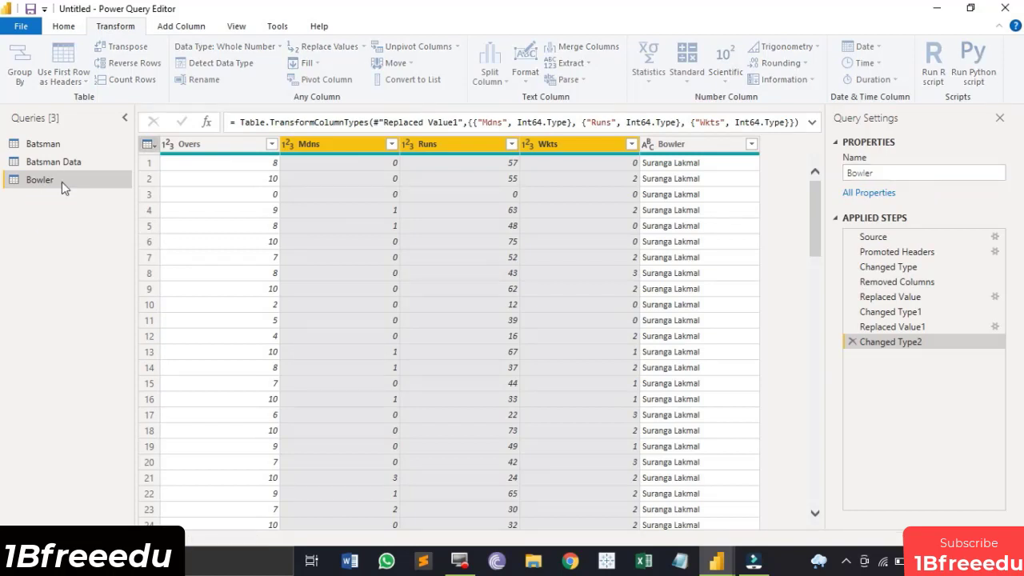
{"action": "left_click", "coordinate": [63, 186]}
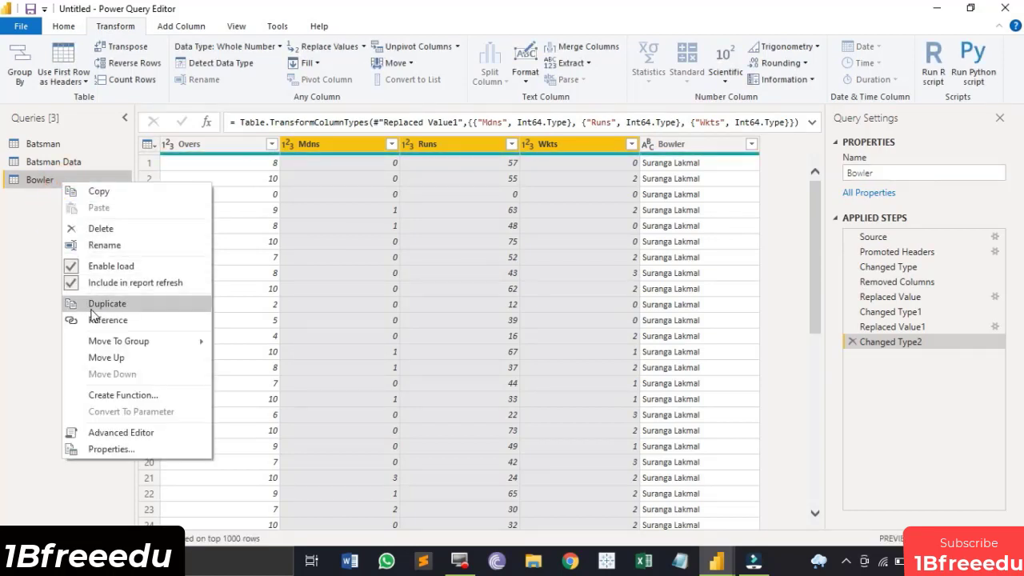
{"action": "left_click", "coordinate": [92, 311]}
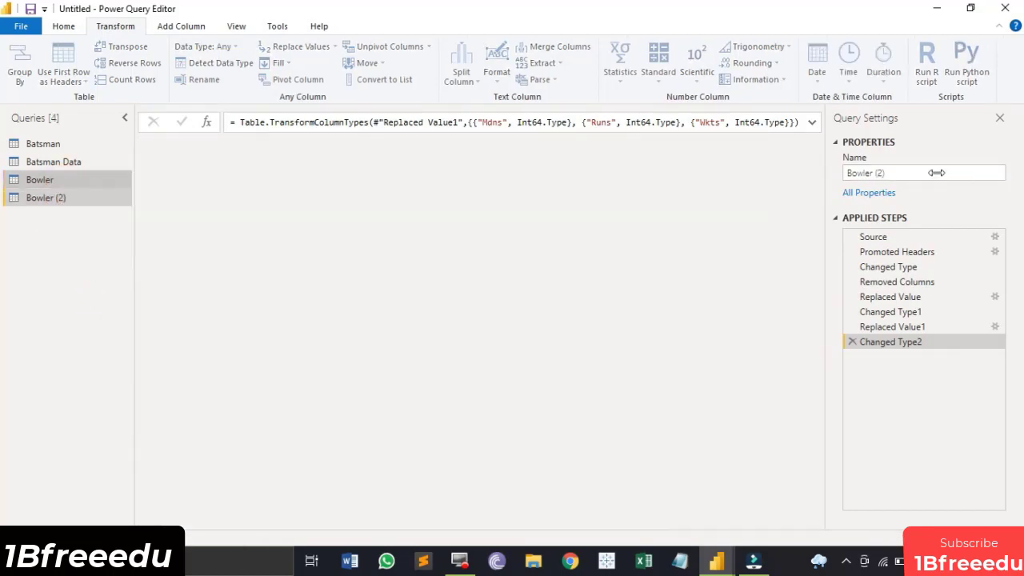
- Rename the duplicated Bowler (2) query to Bowler Data and apply the query changes to the report
{"action": "left_click", "coordinate": [900, 169]}
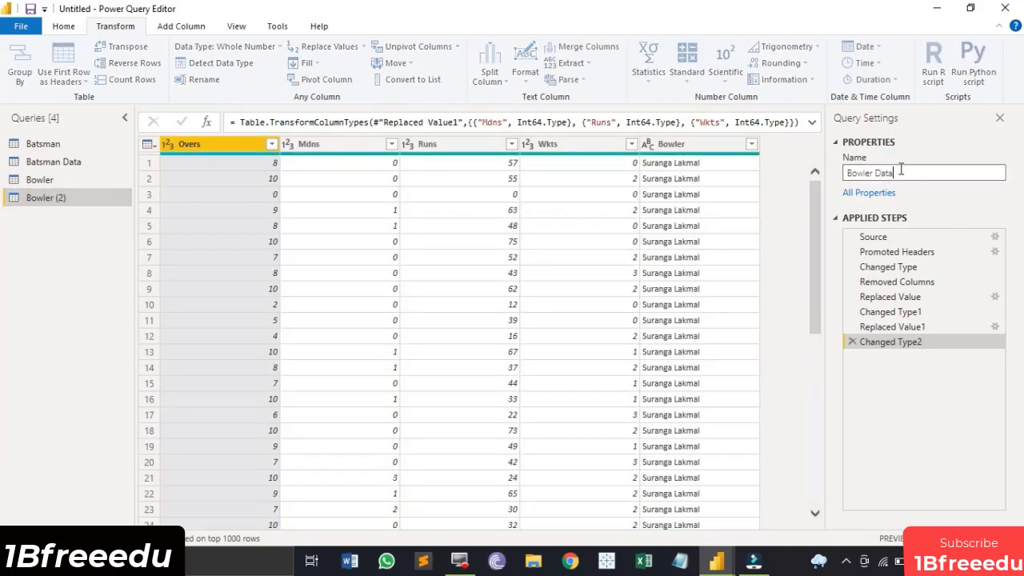
{"action": "type", "text": "Data"}
{"action": "left_click", "coordinate": [63, 25]}
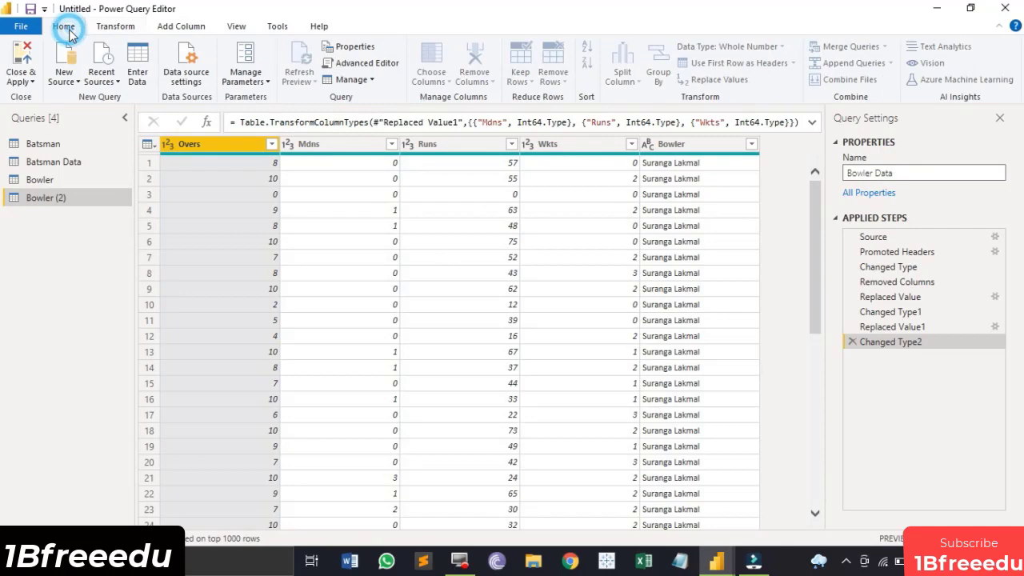
{"action": "left_click", "coordinate": [11, 63]}
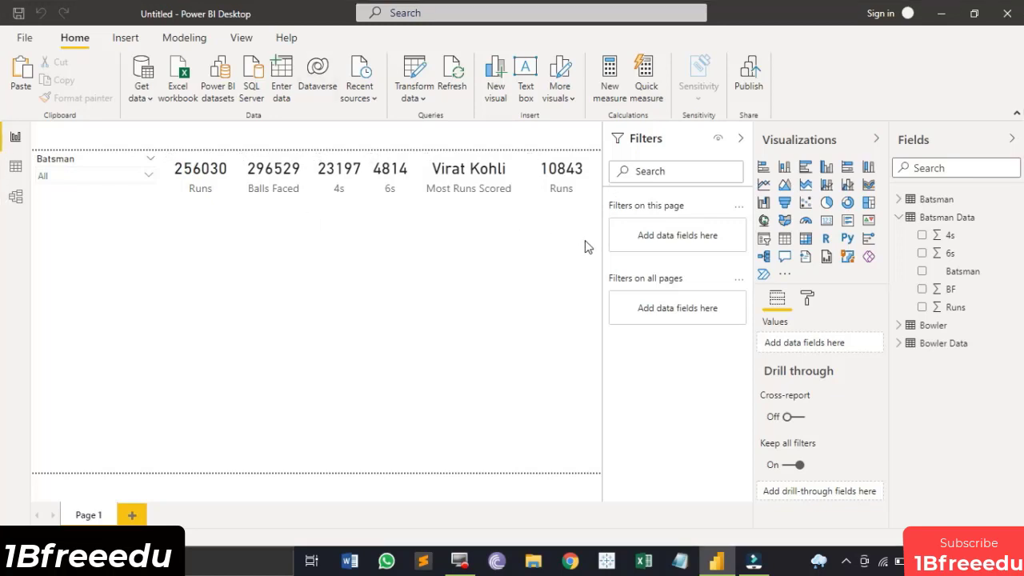
- Copy the Batsman slicer with the Runs, Balls Faced, 4s, 6s and Most Runs Scored cards and place the copies directly below the originals
{"action": "left_click_drag", "start_coordinate": [585, 240], "coordinate": [32, 156]}
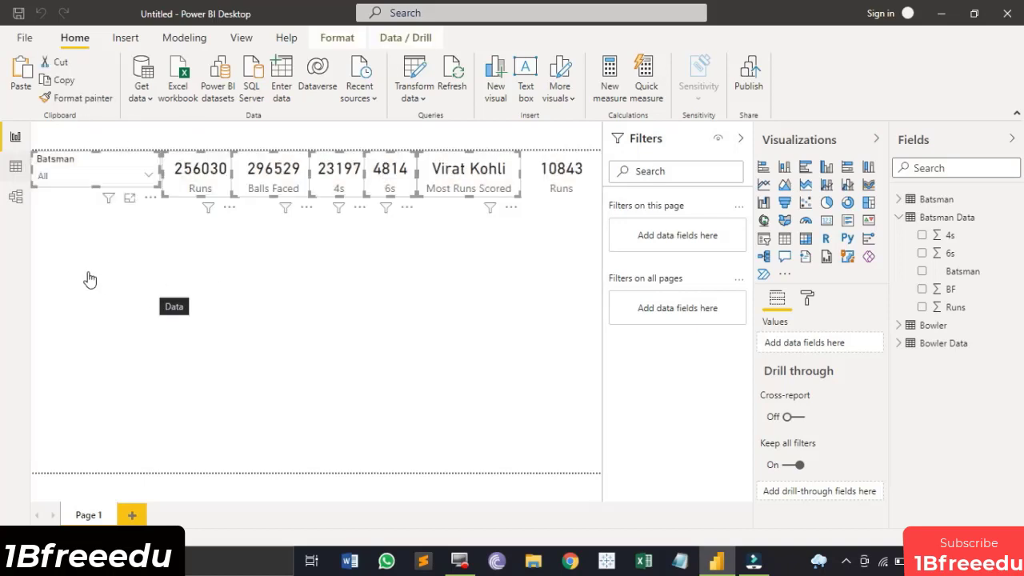
{"action": "left_click", "coordinate": [66, 83]}
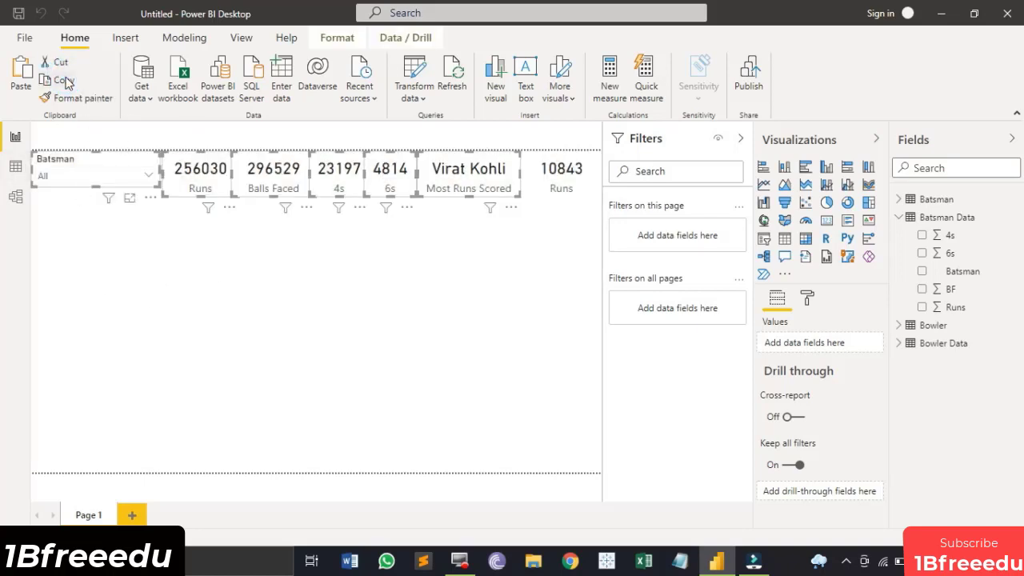
{"action": "left_click", "coordinate": [23, 78]}
{"action": "left_click", "coordinate": [275, 180]}
{"action": "left_click_drag", "start_coordinate": [278, 234], "coordinate": [297, 293]}
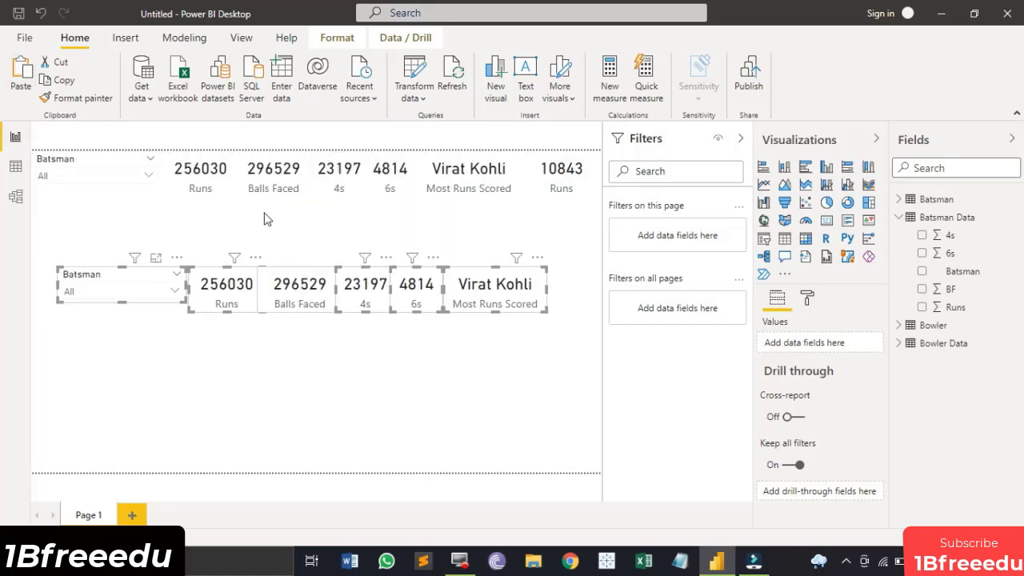
{"action": "mouse_move", "coordinate": [266, 219]}
{"action": "left_mouse_down"}
{"action": "mouse_move", "coordinate": [255, 181]}
{"action": "mouse_move", "coordinate": [255, 232]}
{"action": "left_mouse_up"}
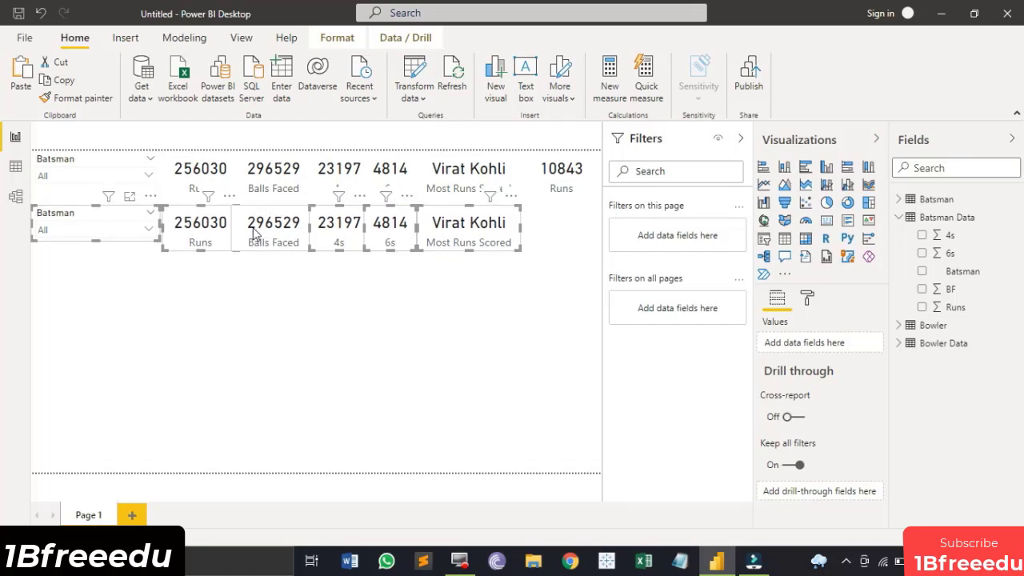
- Copy the top scorer's Runs card and place the copy at the end of the second row
{"action": "left_click", "coordinate": [556, 245]}
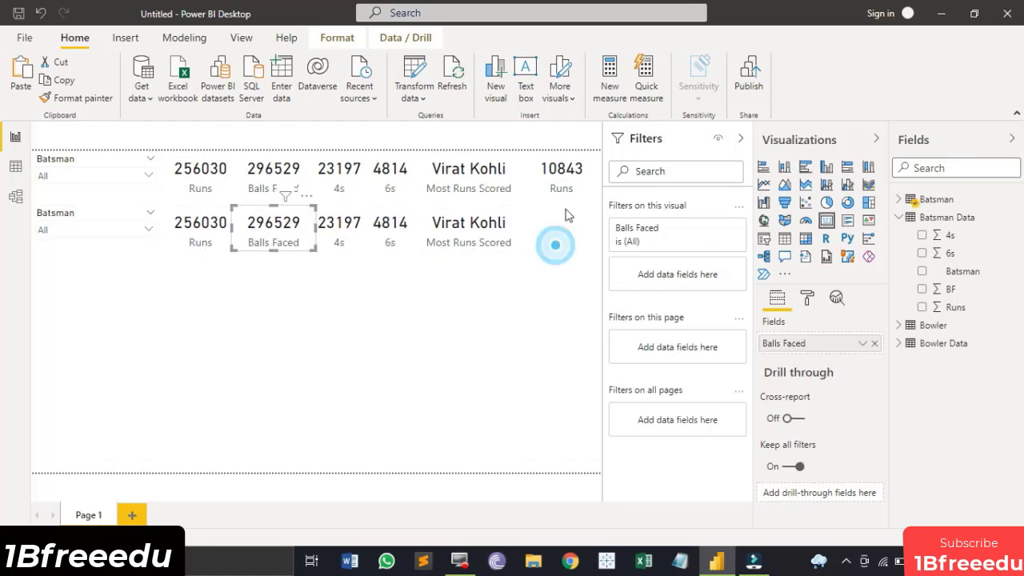
{"action": "left_click", "coordinate": [572, 170]}
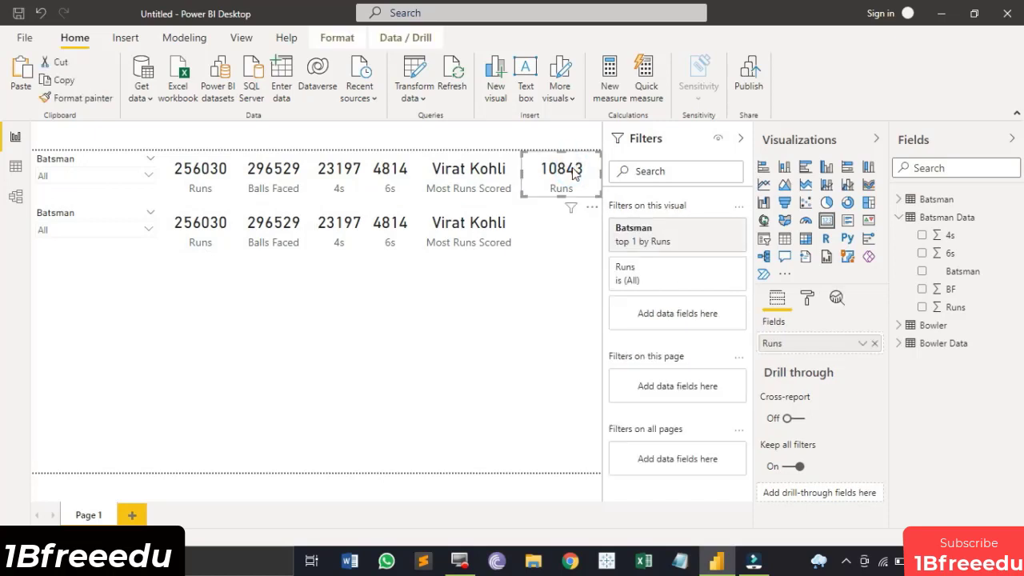
{"action": "left_click", "coordinate": [68, 96]}
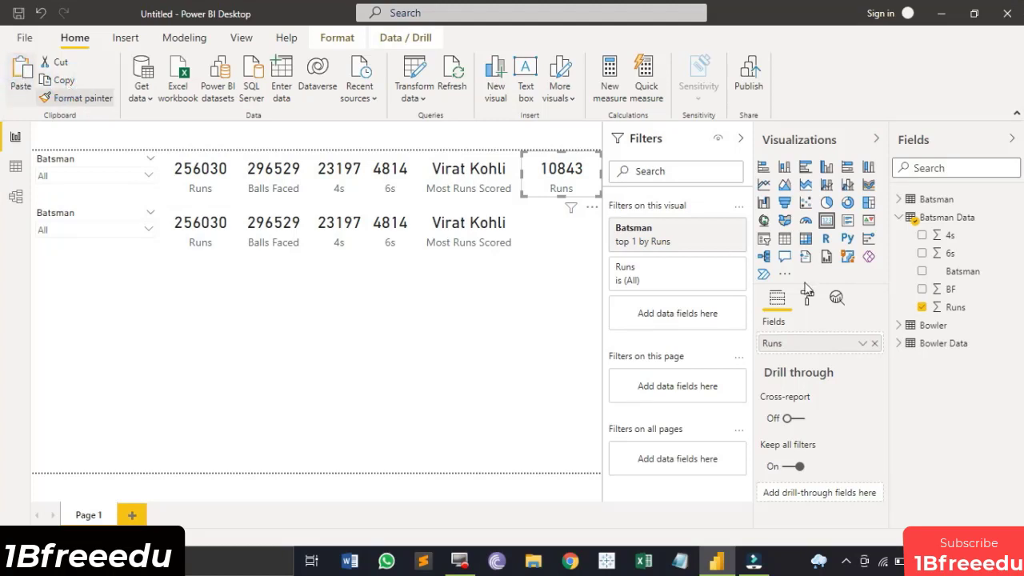
{"action": "left_click", "coordinate": [359, 352]}
{"action": "left_click", "coordinate": [528, 402]}
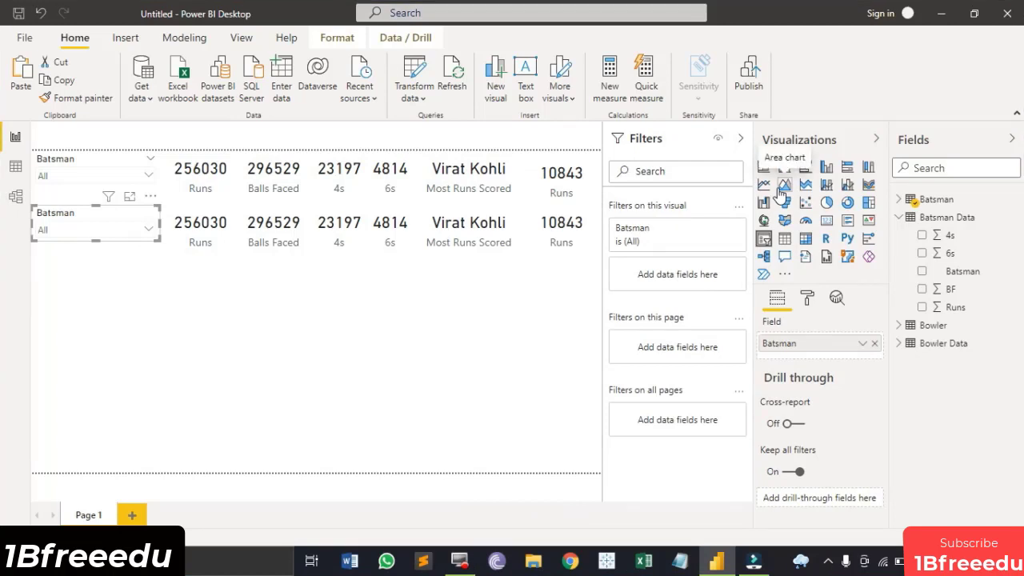
- Replace the Batsman field in the copied slicer with the Bowler field from the Bowler table
{"action": "left_click", "coordinate": [876, 344]}
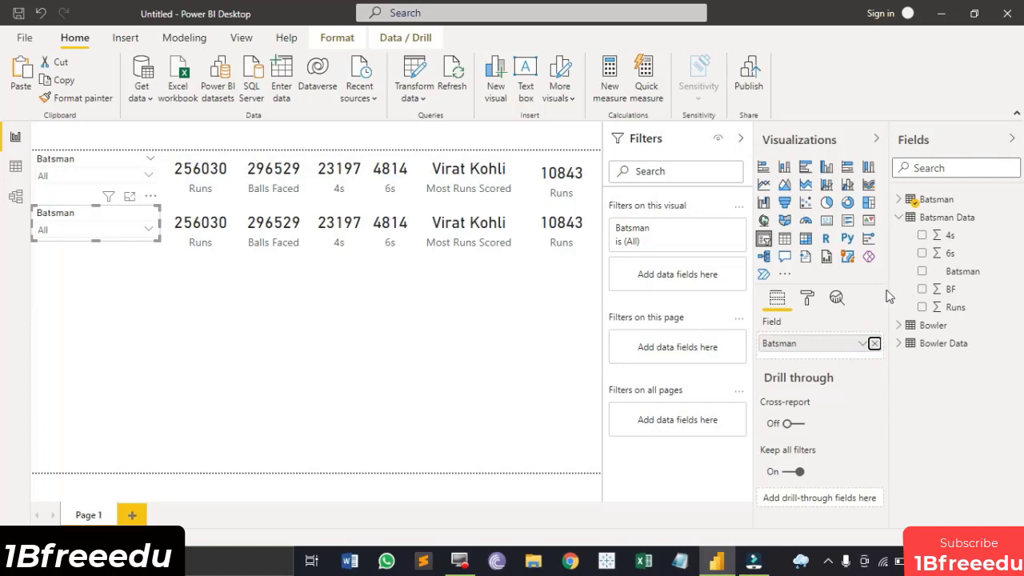
{"action": "left_click", "coordinate": [900, 218]}
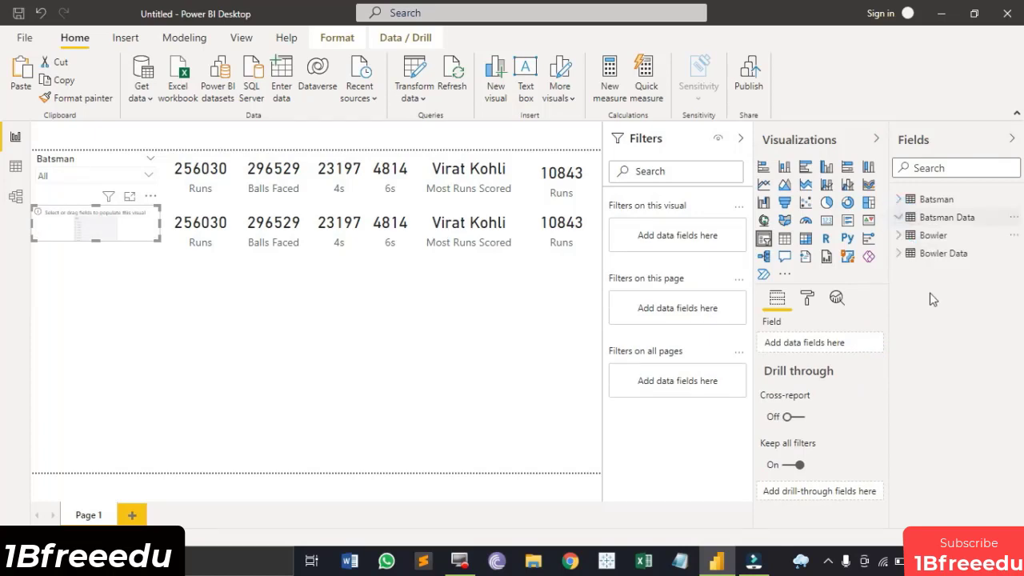
{"action": "left_click", "coordinate": [920, 237]}
{"action": "left_click_drag", "start_coordinate": [959, 253], "coordinate": [825, 345]}
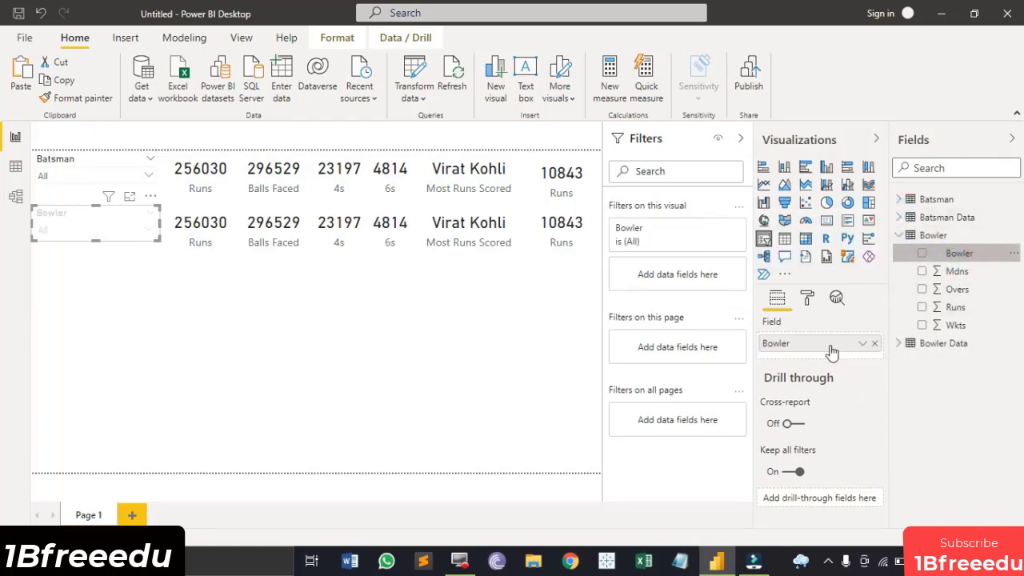
- Replace the field in the second row's first card with Wkts from the Bowler table and rename it Wickets
{"action": "left_click", "coordinate": [216, 229]}
{"action": "left_click", "coordinate": [874, 344]}
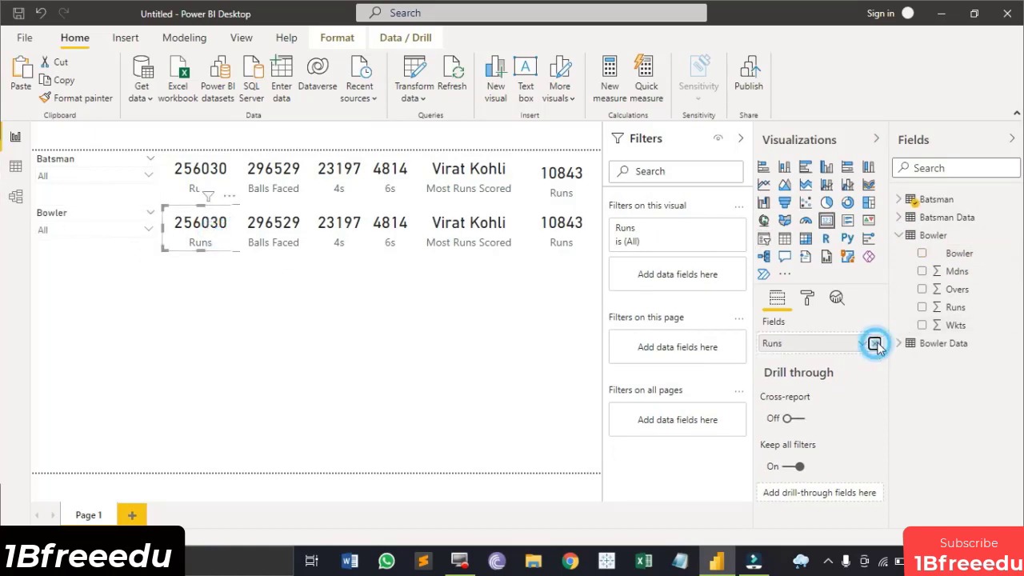
{"action": "left_click_drag", "start_coordinate": [976, 327], "coordinate": [832, 349]}
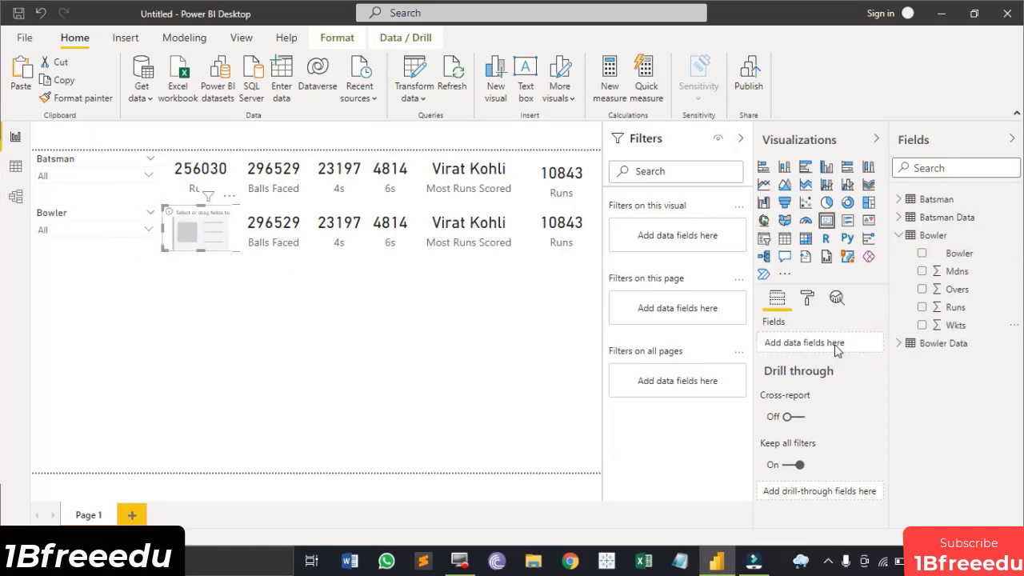
{"action": "left_click", "coordinate": [804, 345]}
{"action": "double_click", "coordinate": [804, 345]}
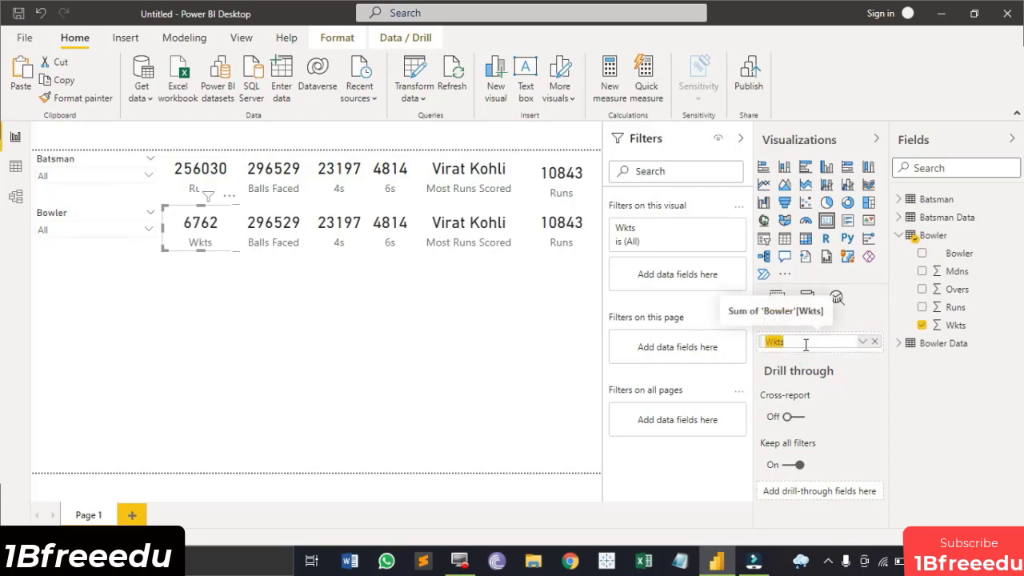
{"action": "type", "text": "W"}
{"action": "key", "text": "Return"}
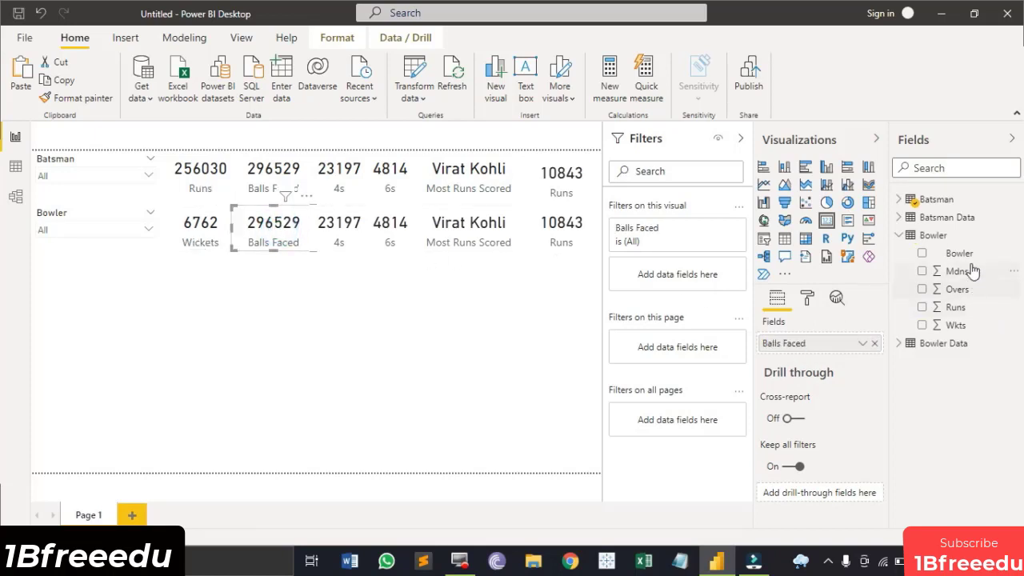
- Replace Balls Faced in the second row's card with Mdns from the Bowler table and rename it Maidens
{"action": "left_click", "coordinate": [875, 344]}
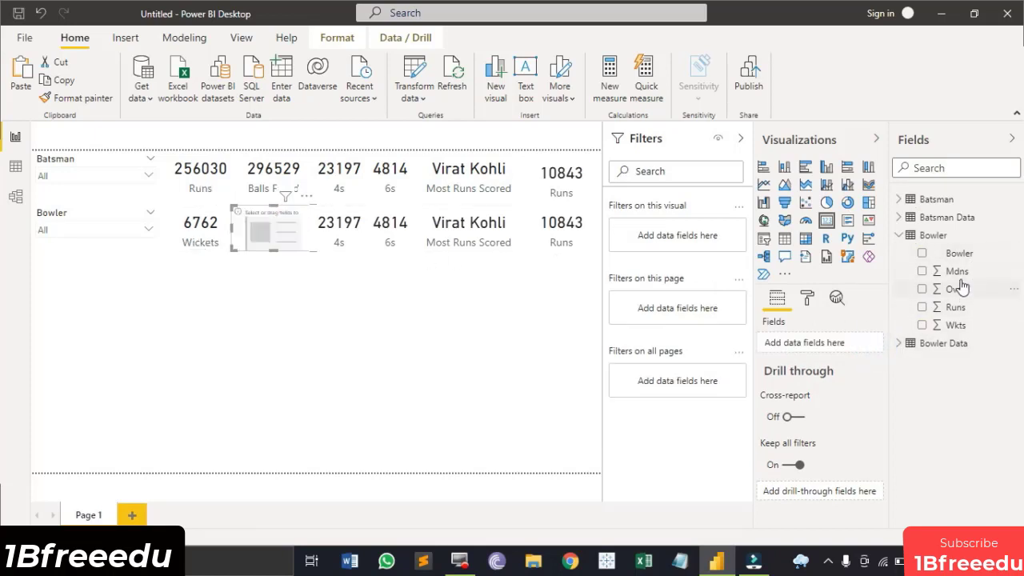
{"action": "left_click_drag", "start_coordinate": [956, 271], "coordinate": [835, 346]}
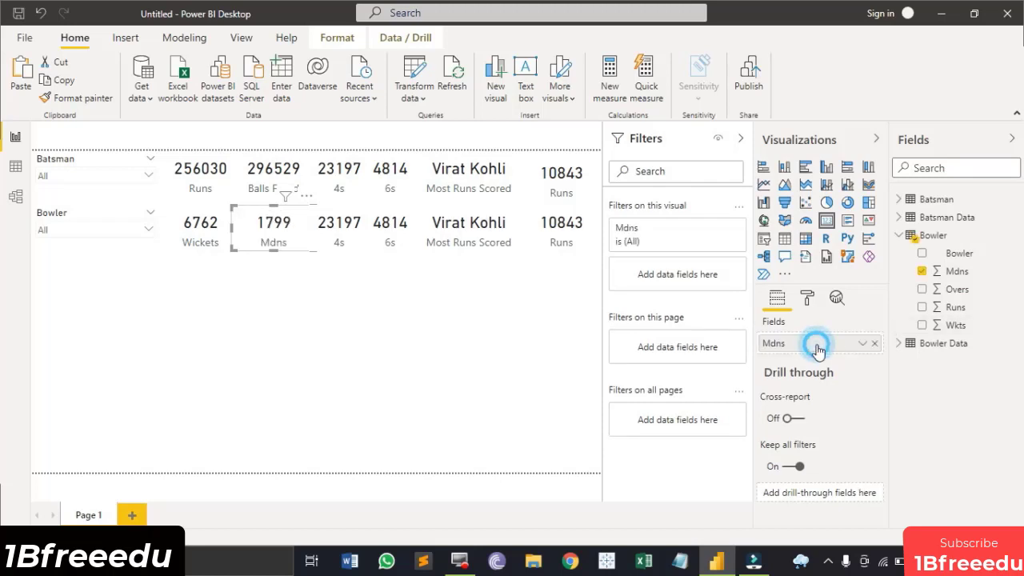
{"action": "double_click", "coordinate": [813, 342]}
{"action": "type", "text": "M"}
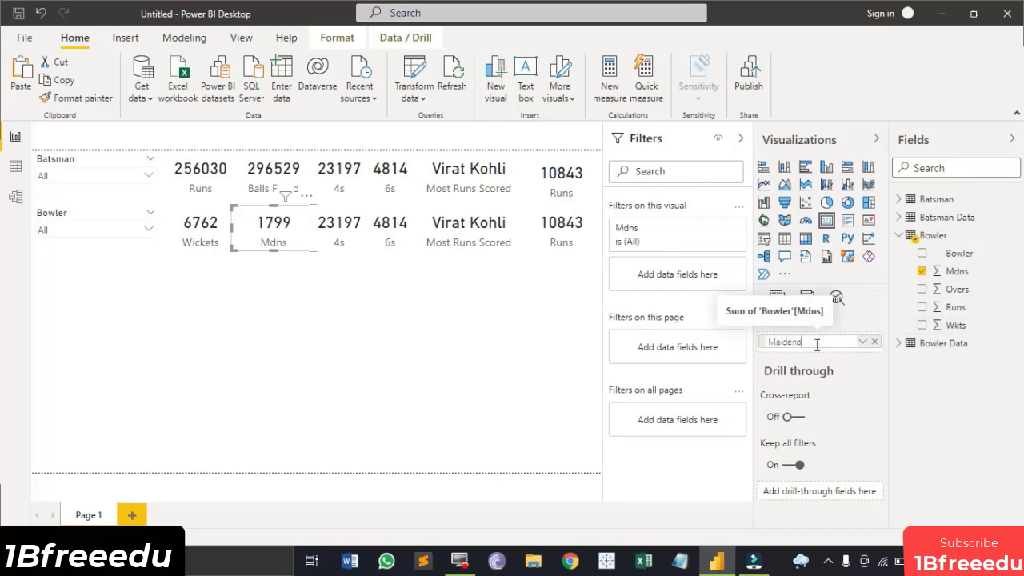
{"action": "key", "text": "Return"}
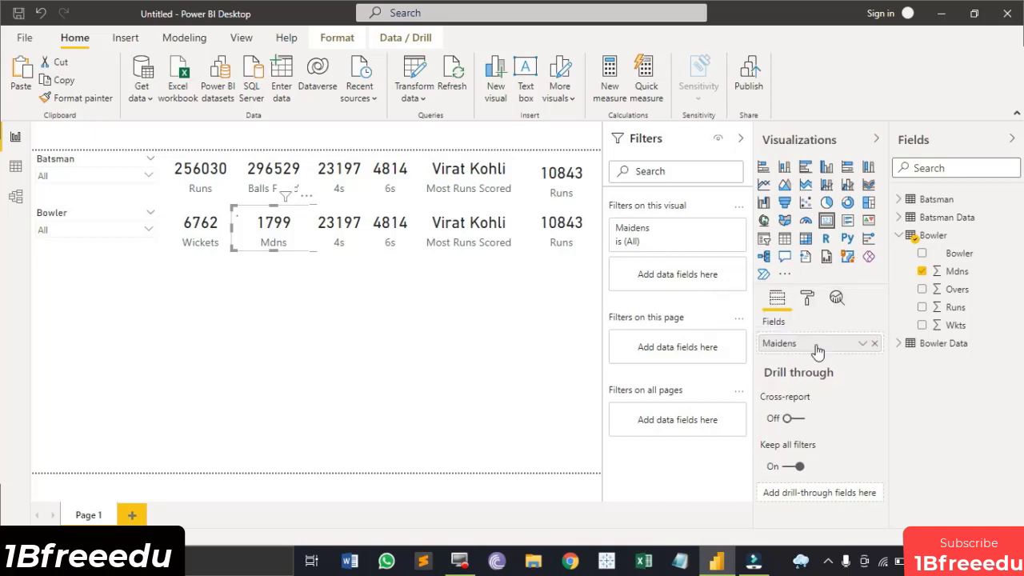
- Replace the 4s field in the second row's card with Overs from the Bowler table
{"action": "left_click", "coordinate": [346, 237]}
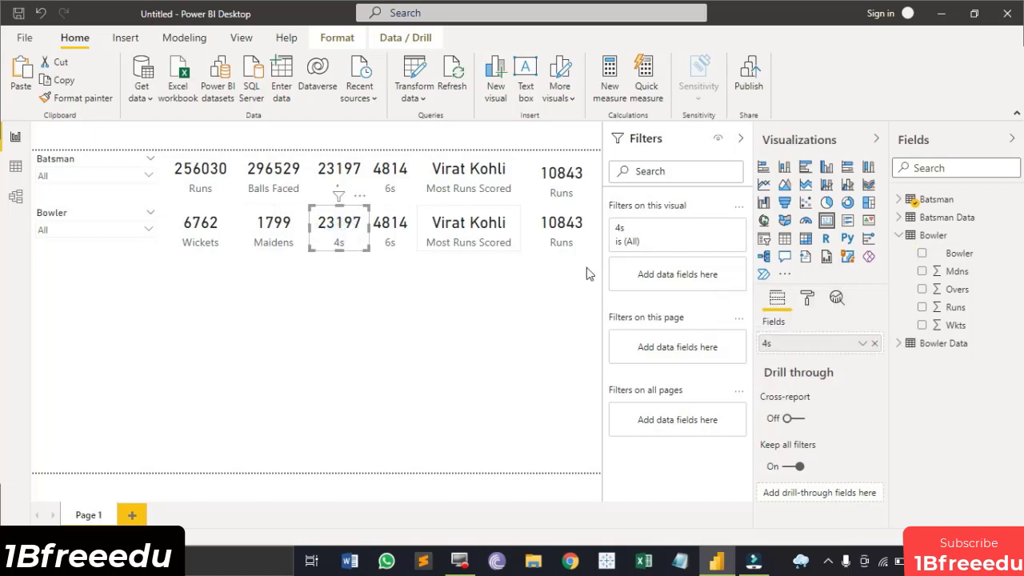
{"action": "left_click", "coordinate": [982, 290]}
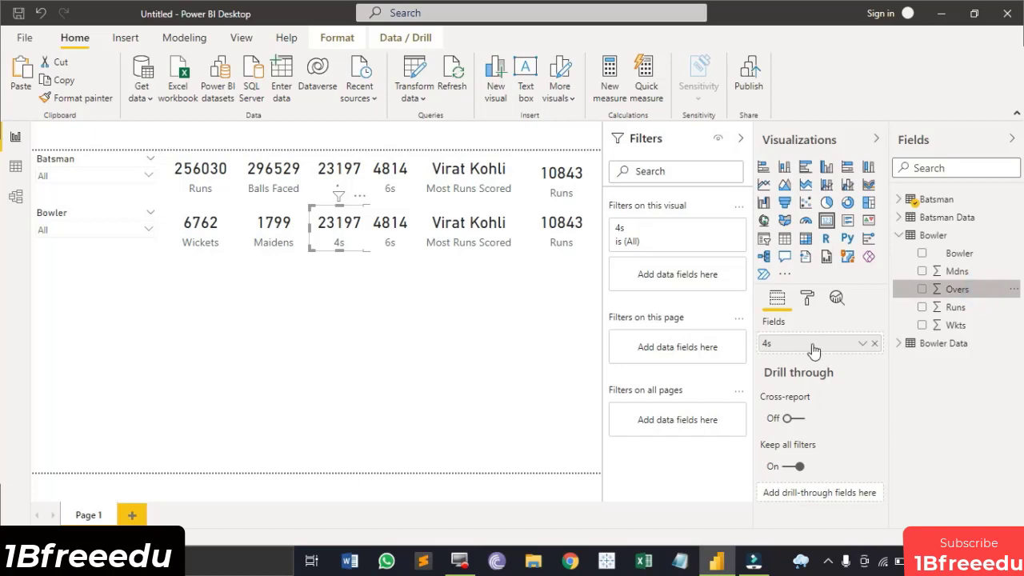
{"action": "left_click", "coordinate": [874, 343]}
{"action": "left_click_drag", "start_coordinate": [970, 289], "coordinate": [832, 344]}
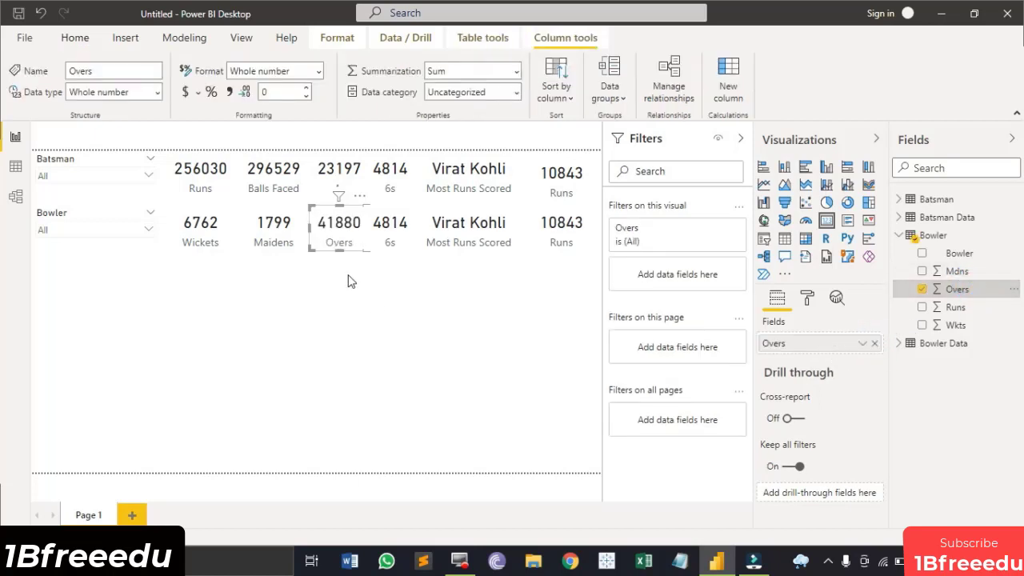
- Replace 6s in the second row's card with the Bowler table's Runs, rename it Runs Conceded and refit the row's cards to show it fully
{"action": "left_click", "coordinate": [390, 228]}
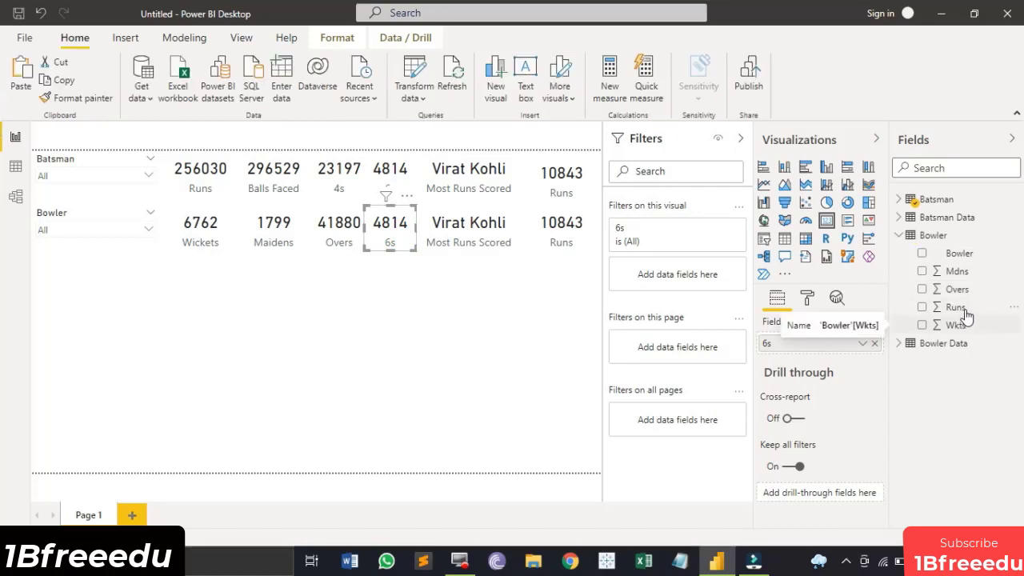
{"action": "left_click_drag", "start_coordinate": [957, 308], "coordinate": [824, 353]}
{"action": "left_click", "coordinate": [816, 348]}
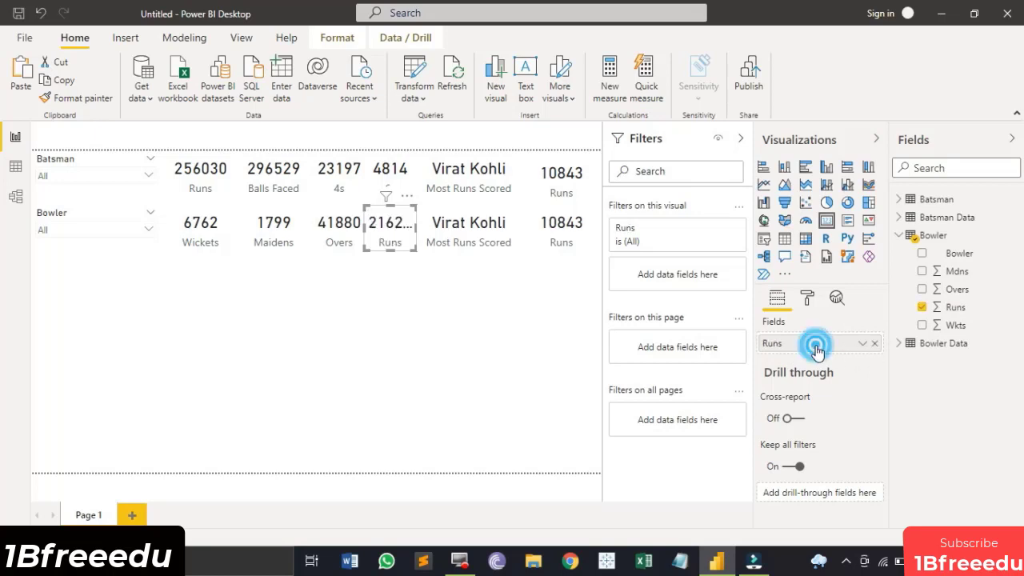
{"action": "double_click", "coordinate": [817, 346]}
{"action": "left_click", "coordinate": [817, 346]}
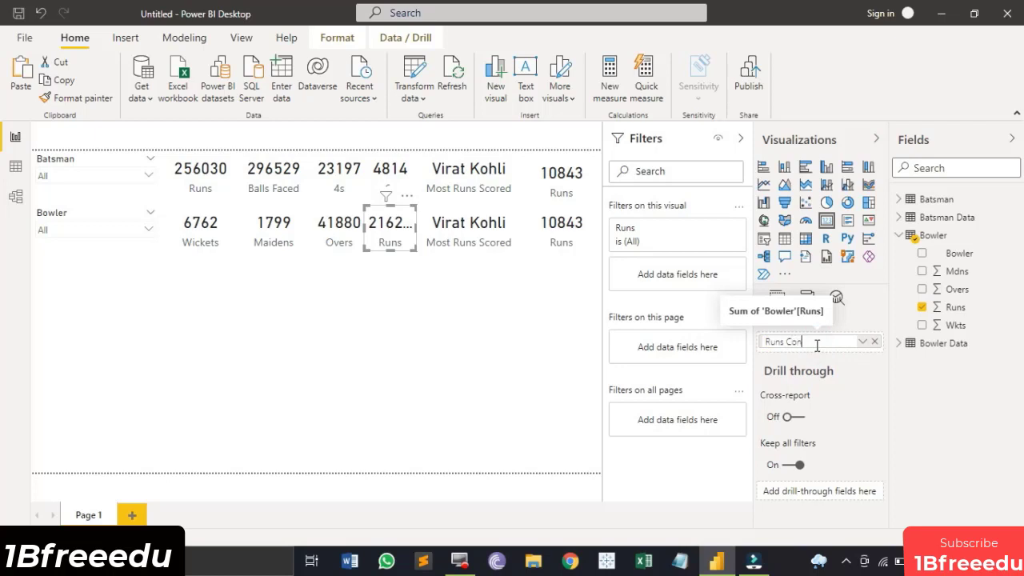
{"action": "key", "text": "Return"}
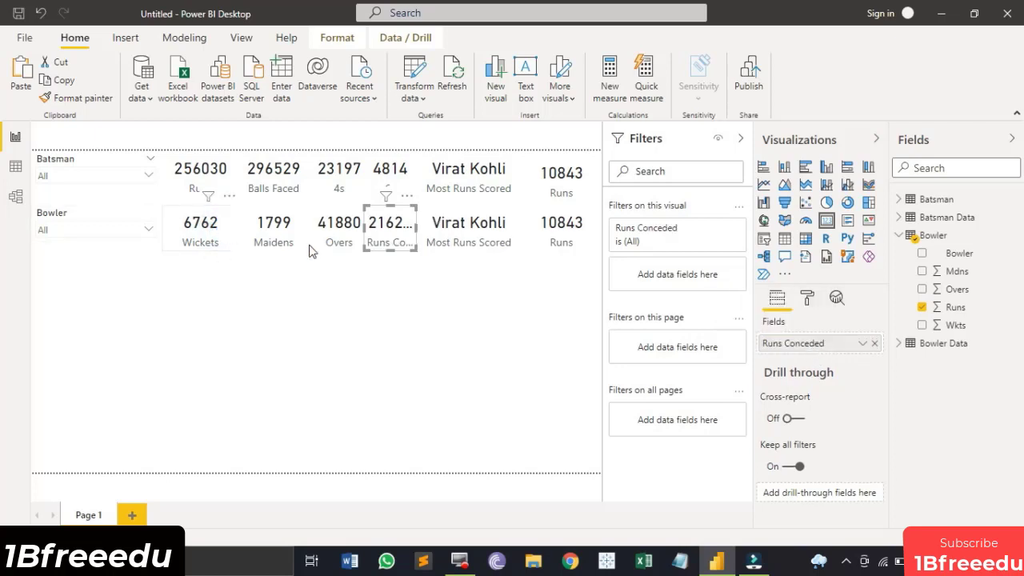
{"action": "left_click", "coordinate": [206, 232]}
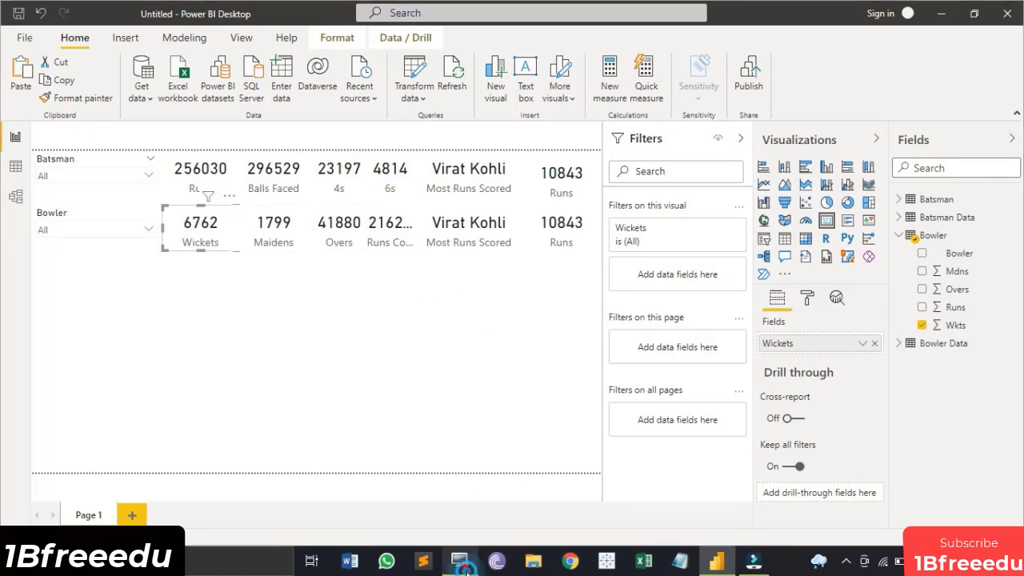
- Remove the Most Runs Scored field and the Batsman top 1 filter from the copied top scorer card
{"action": "left_click", "coordinate": [469, 228]}
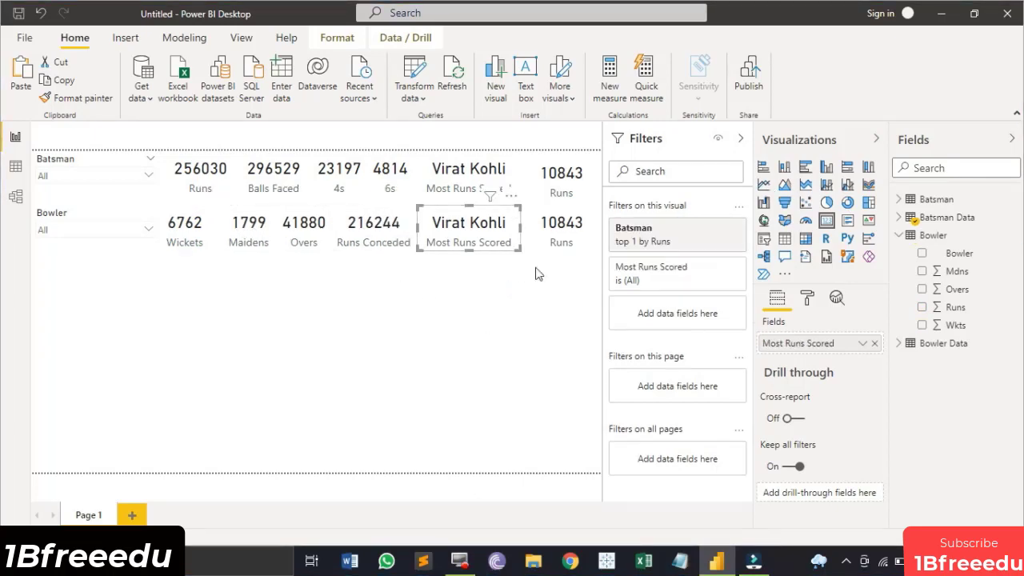
{"action": "left_click", "coordinate": [877, 344]}
{"action": "left_click", "coordinate": [717, 229]}
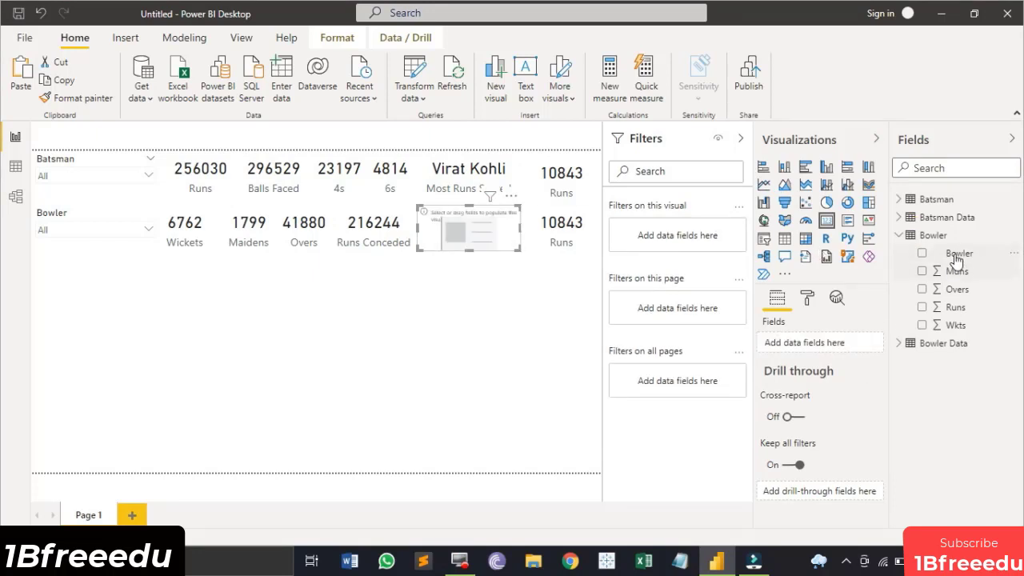
- Filter the emptied card to the top 1 Bowler by Wkts, using the fields of the Bowler Data table
{"action": "left_click", "coordinate": [908, 235]}
{"action": "left_click", "coordinate": [920, 253]}
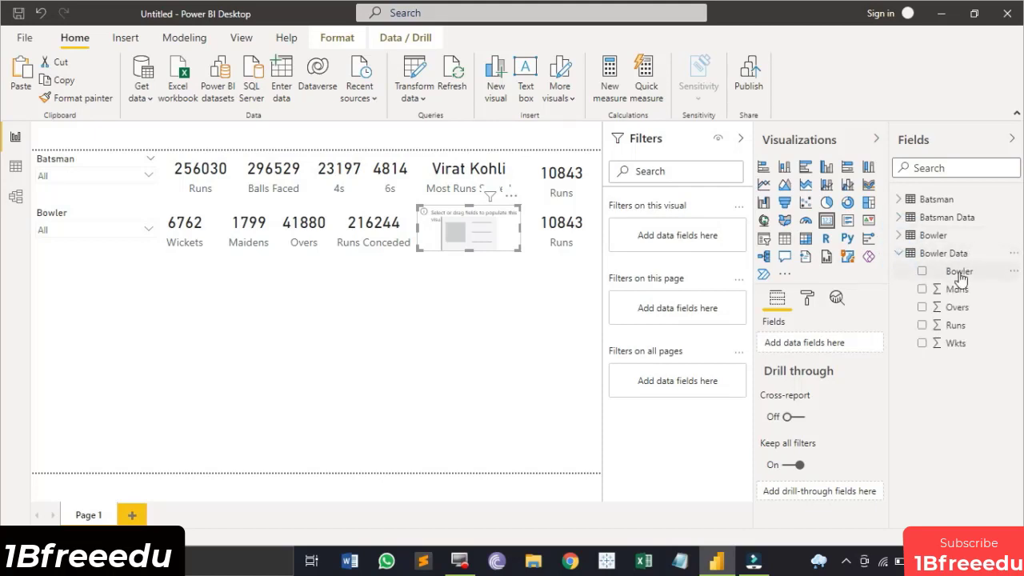
{"action": "left_click_drag", "start_coordinate": [959, 272], "coordinate": [682, 237]}
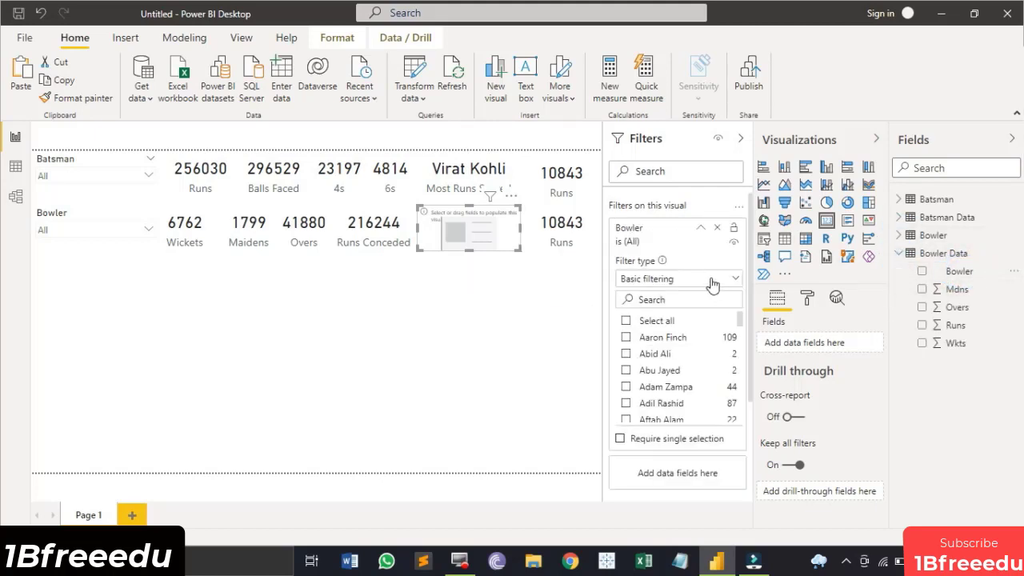
{"action": "left_click", "coordinate": [656, 340]}
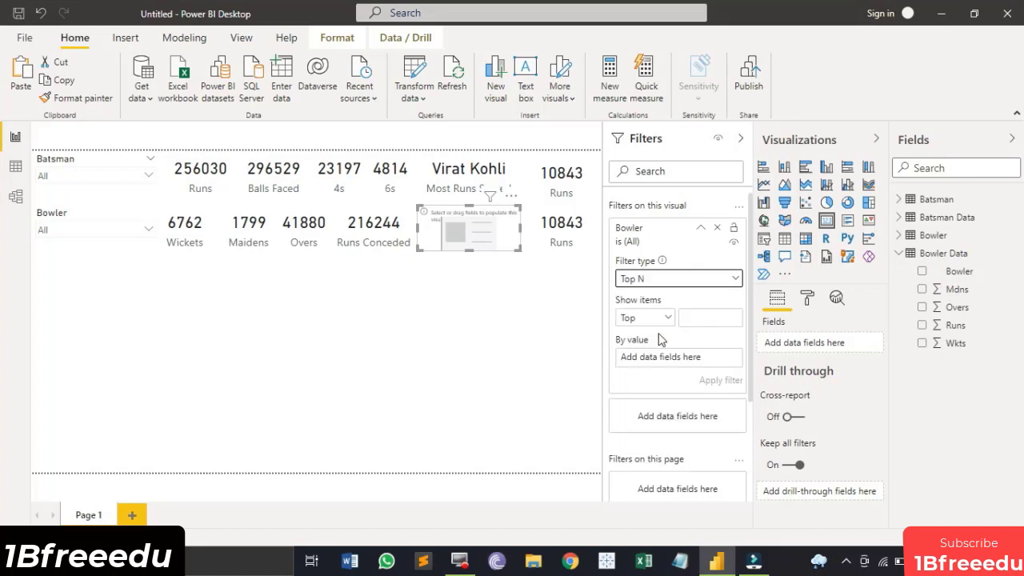
{"action": "left_click", "coordinate": [711, 313]}
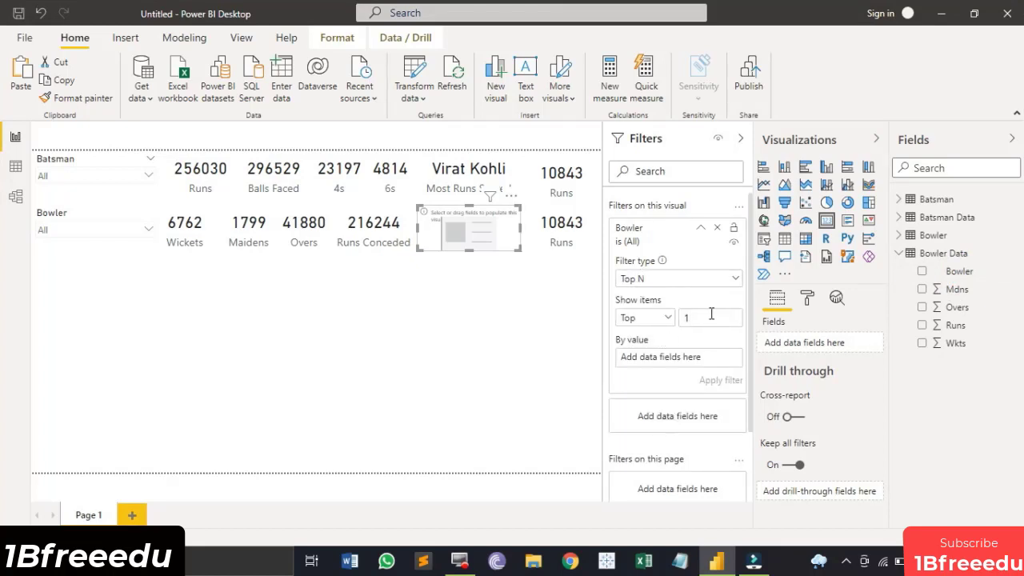
{"action": "left_click_drag", "start_coordinate": [963, 344], "coordinate": [674, 359]}
{"action": "left_click", "coordinate": [732, 380]}
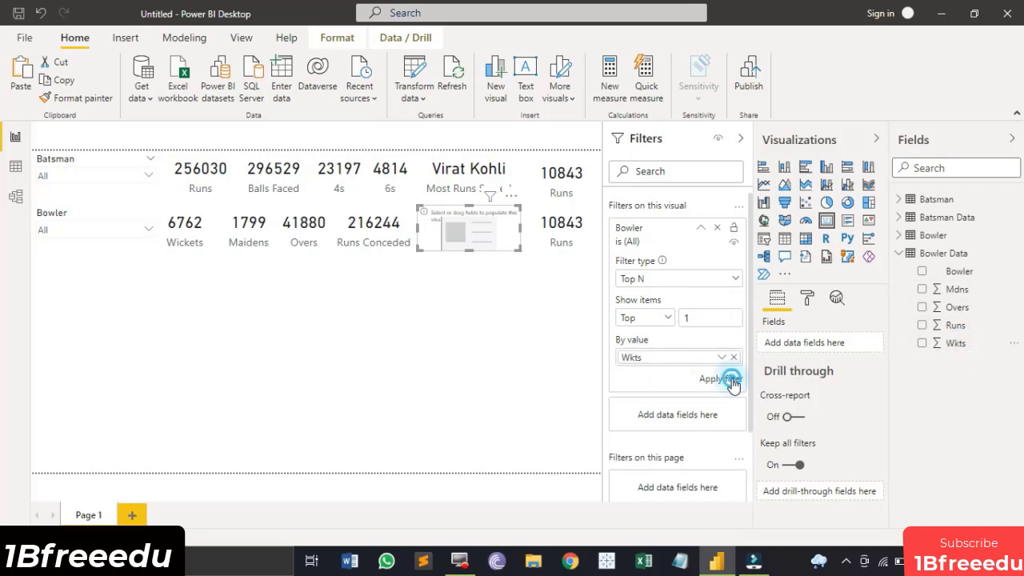
- Add the Bowler field from Bowler Data to the filtered card, widen the card to fit the name and open its field label for renaming
{"action": "left_click_drag", "start_coordinate": [960, 272], "coordinate": [823, 344]}
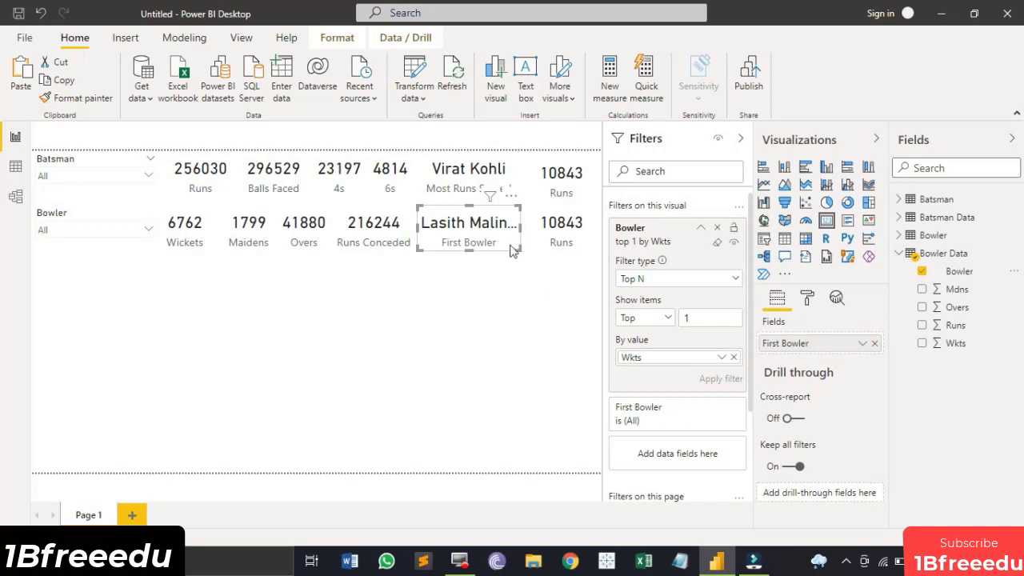
{"action": "left_click_drag", "start_coordinate": [512, 249], "coordinate": [534, 238]}
{"action": "left_click", "coordinate": [805, 345]}
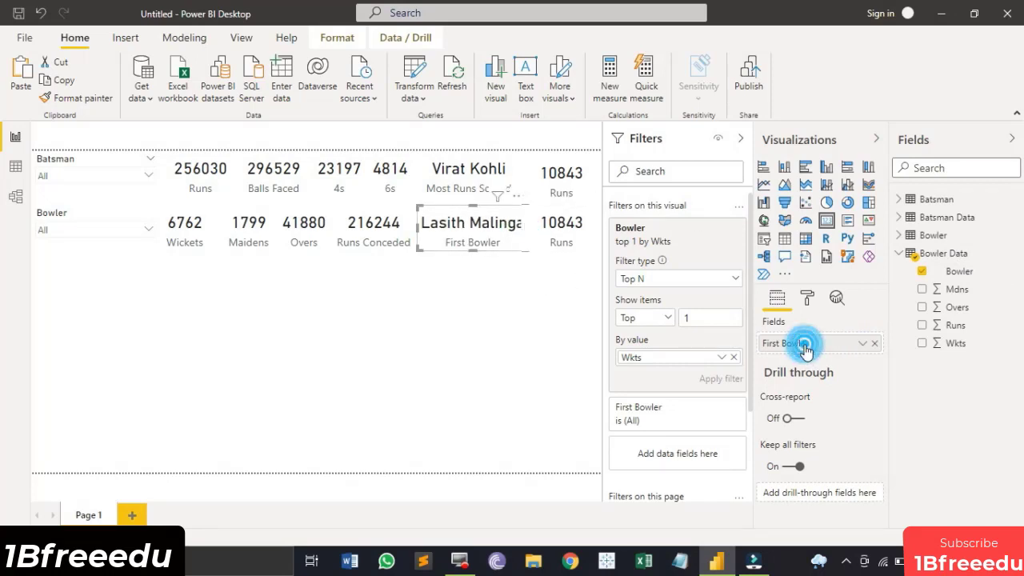
- Rename the First Bowler field of the selected card to "Most Wickets Taken"
{"action": "double_click", "coordinate": [804, 345]}
{"action": "type", "text": "Most Wickets Taken"}
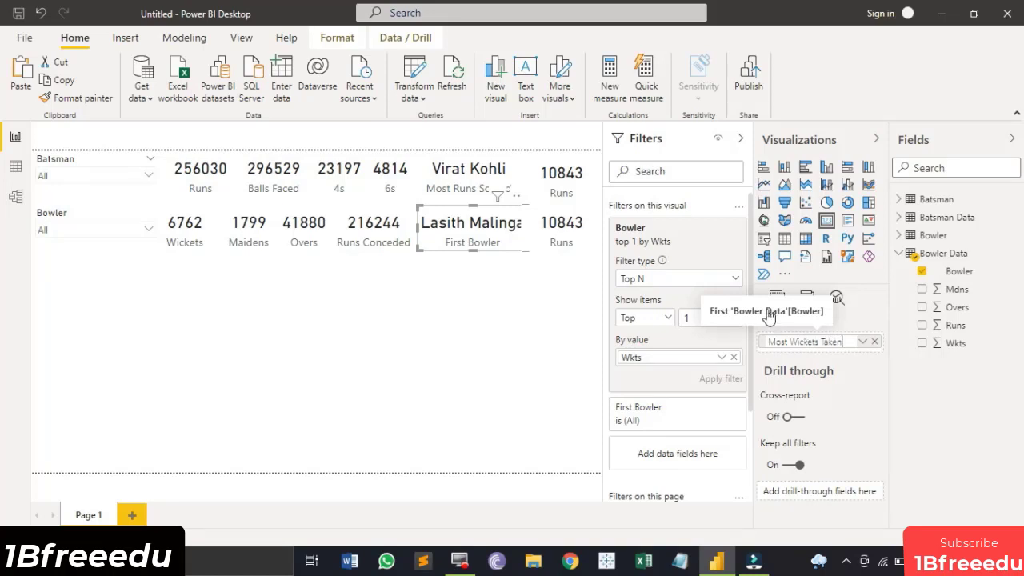
{"action": "key", "text": "Return"}
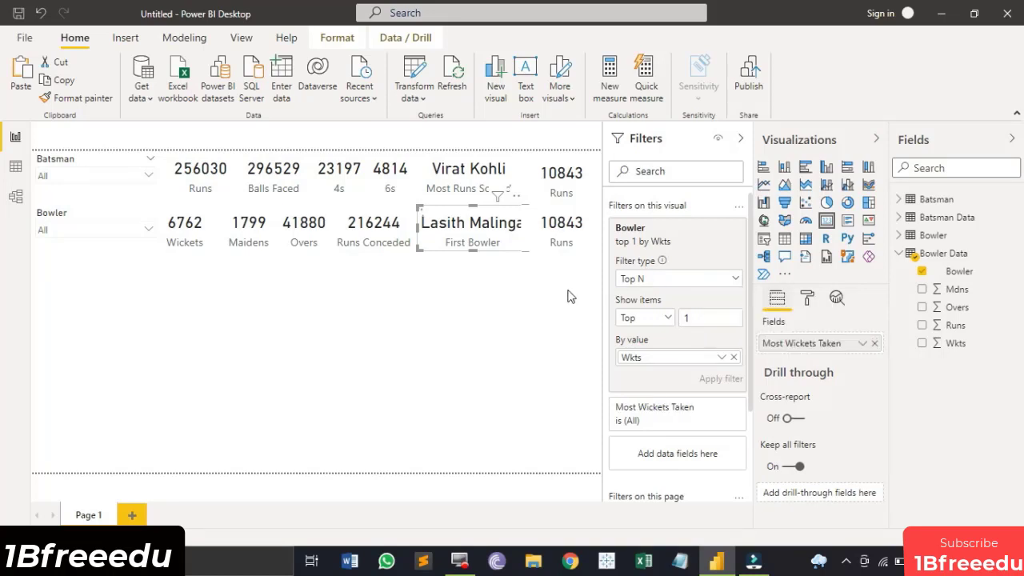
{"action": "left_click", "coordinate": [517, 296]}
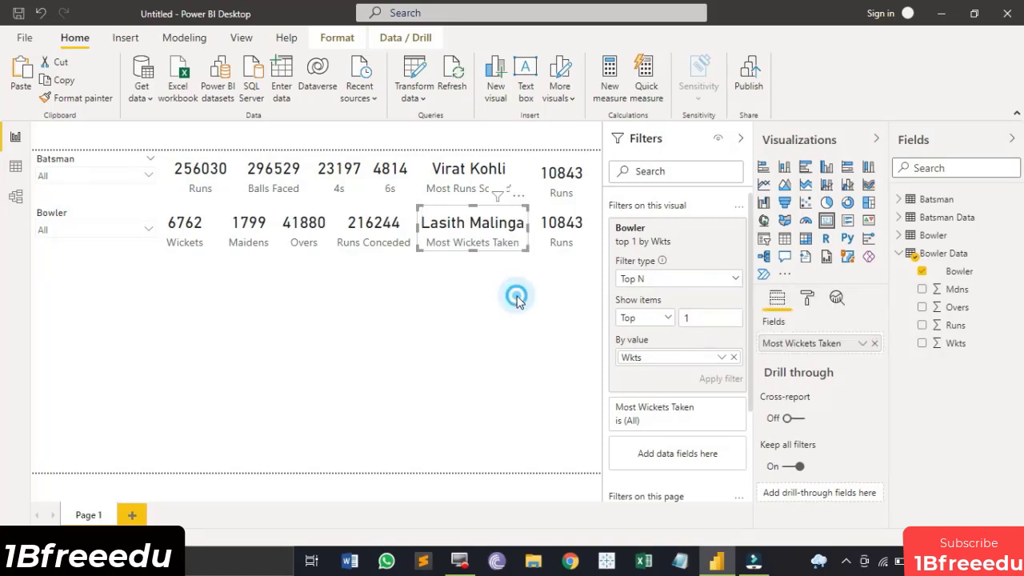
- Remove the duplicate Runs card beside the Most Wickets Taken card in the bowler row
{"action": "left_click", "coordinate": [569, 232]}
{"action": "left_click", "coordinate": [592, 197]}
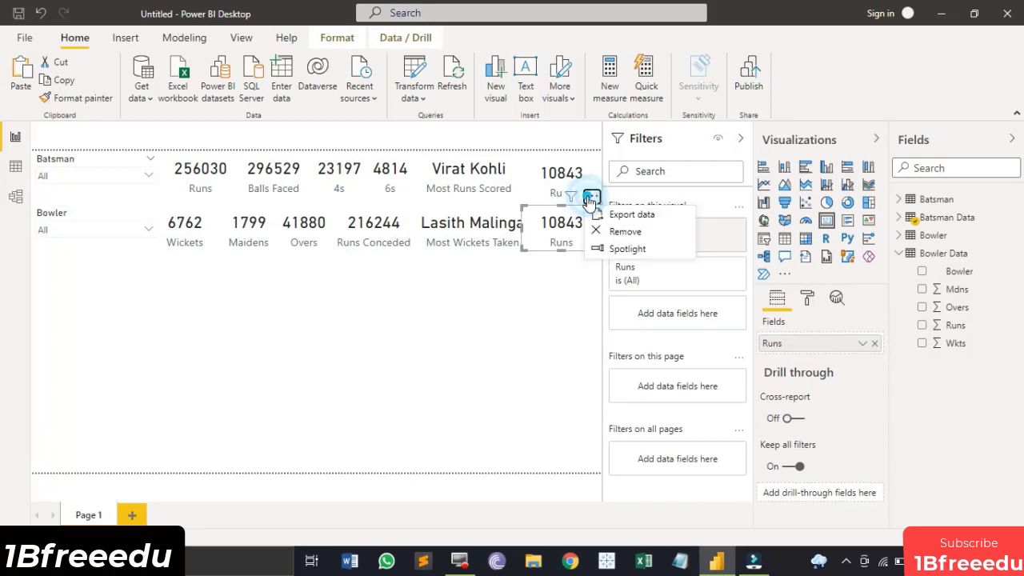
{"action": "left_click", "coordinate": [613, 233]}
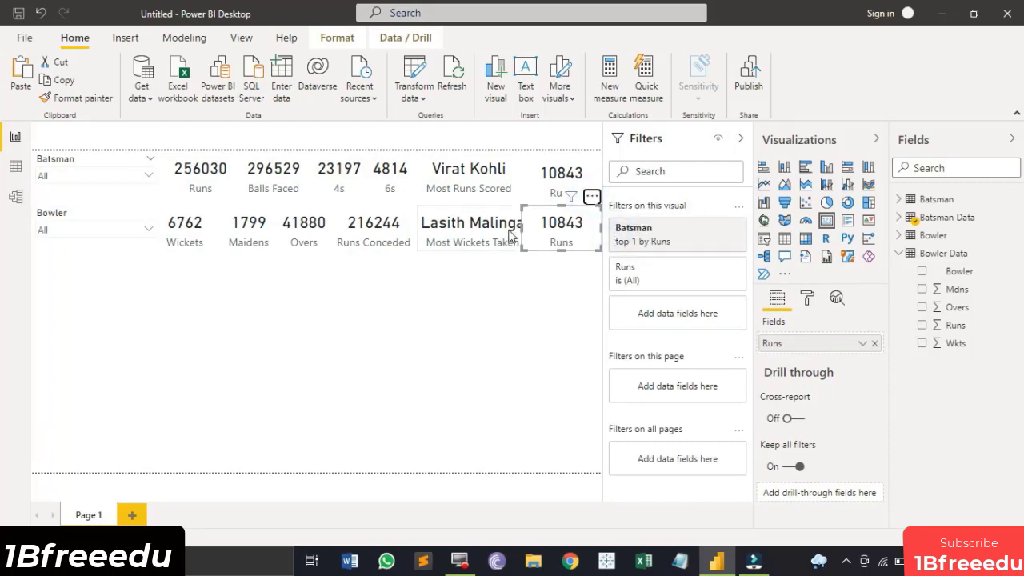
- Duplicate the Most Wickets Taken card and place the copy directly beside the original at the end of the bowler row
{"action": "left_click", "coordinate": [485, 234]}
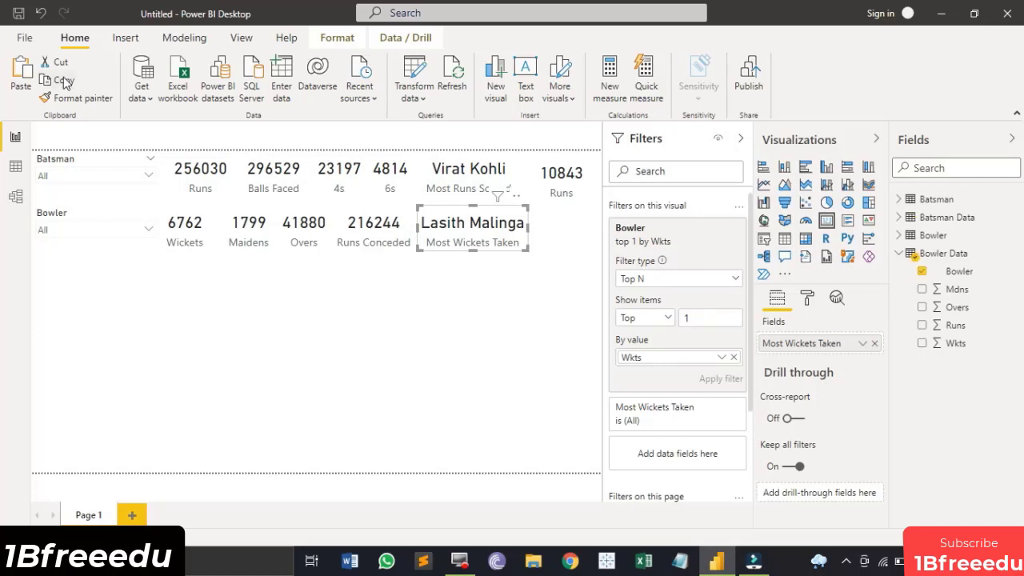
{"action": "left_click", "coordinate": [63, 79]}
{"action": "left_click", "coordinate": [22, 72]}
{"action": "left_click_drag", "start_coordinate": [439, 235], "coordinate": [529, 238]}
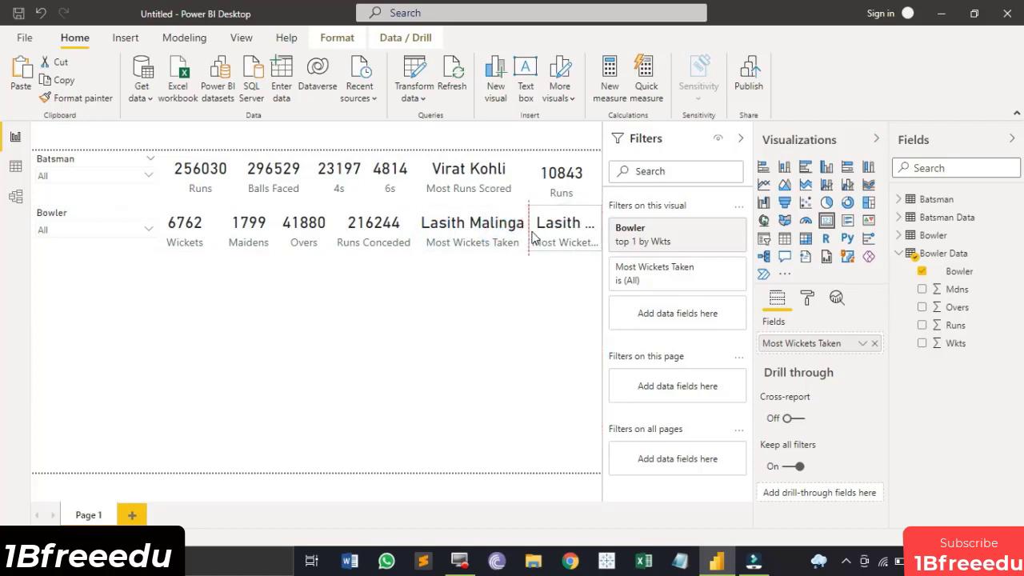
- Replace the copied card's field with Wkts from Bowler Data and rename it "Wickets"
{"action": "left_click", "coordinate": [875, 343]}
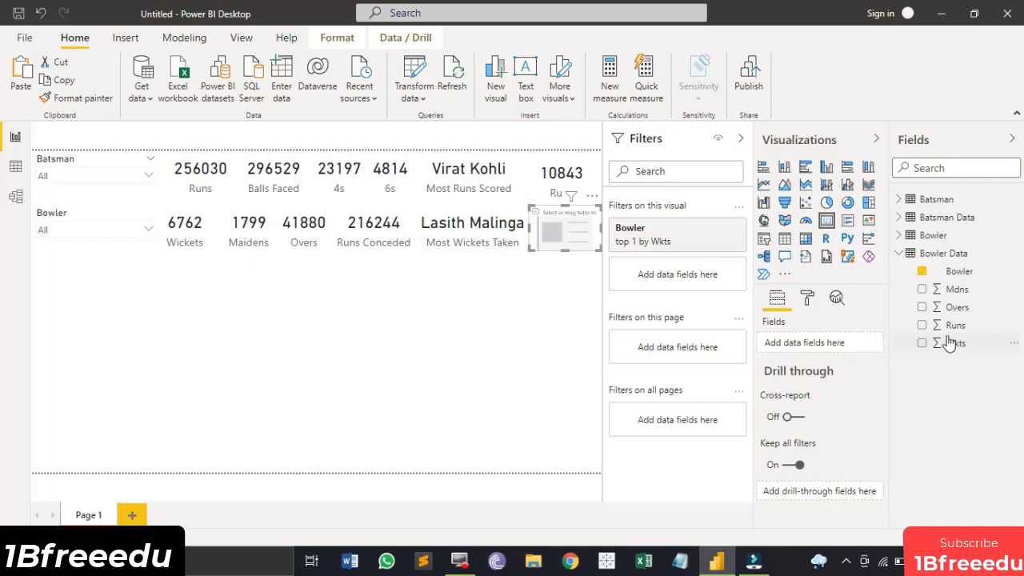
{"action": "left_click_drag", "start_coordinate": [948, 343], "coordinate": [840, 352]}
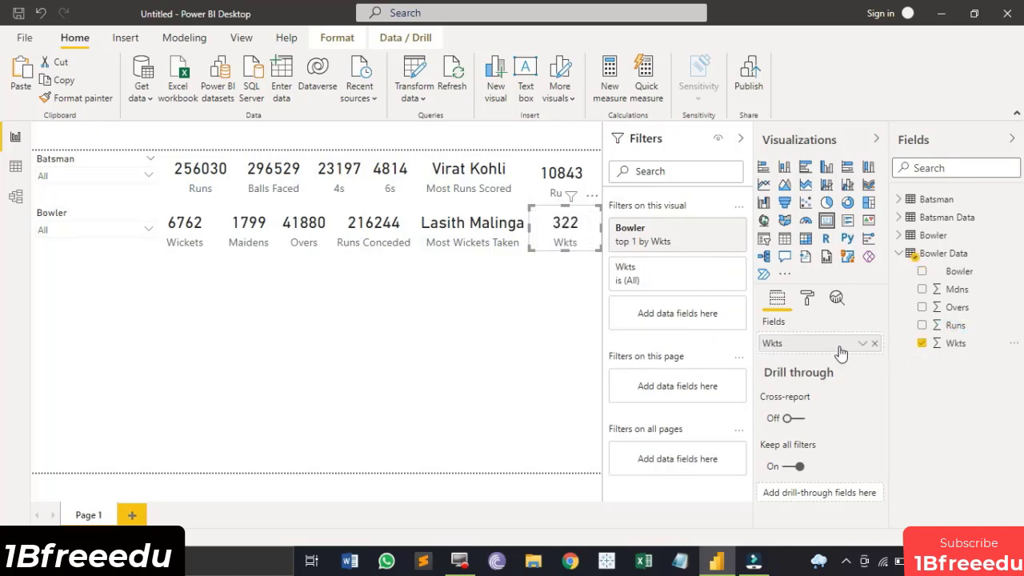
{"action": "double_click", "coordinate": [801, 350]}
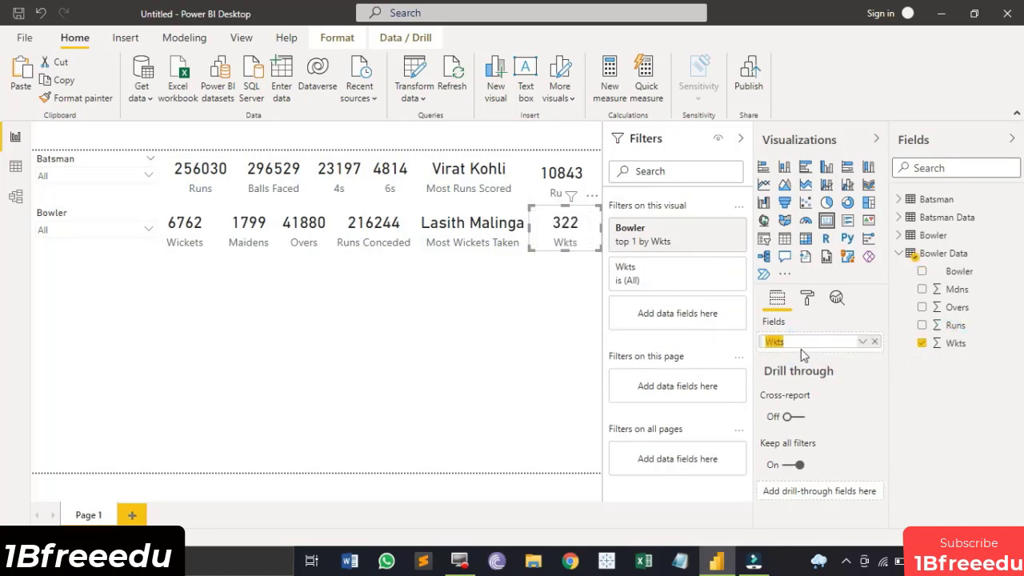
{"action": "type", "text": "Wicke"}
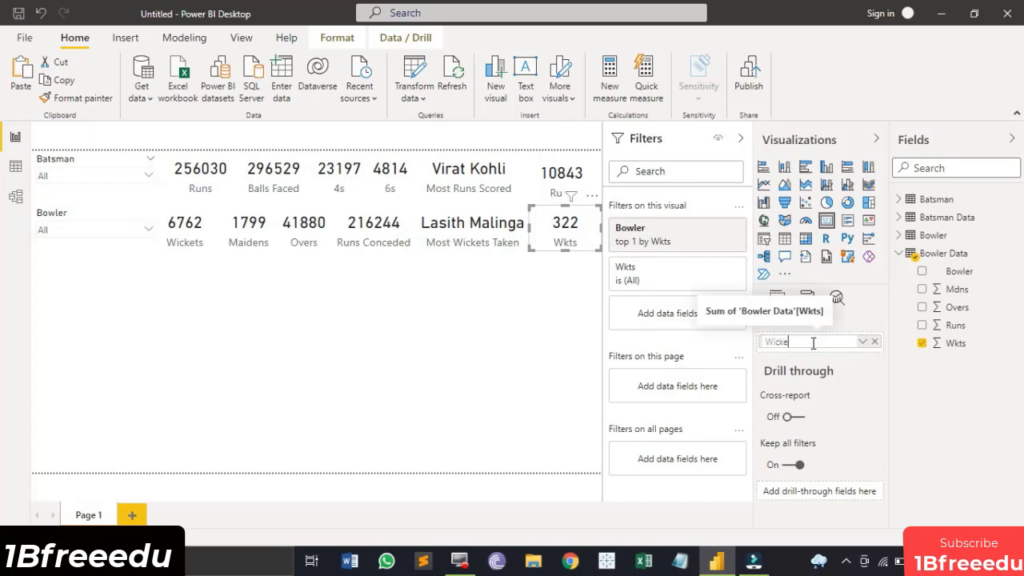
{"action": "key", "text": "Return"}
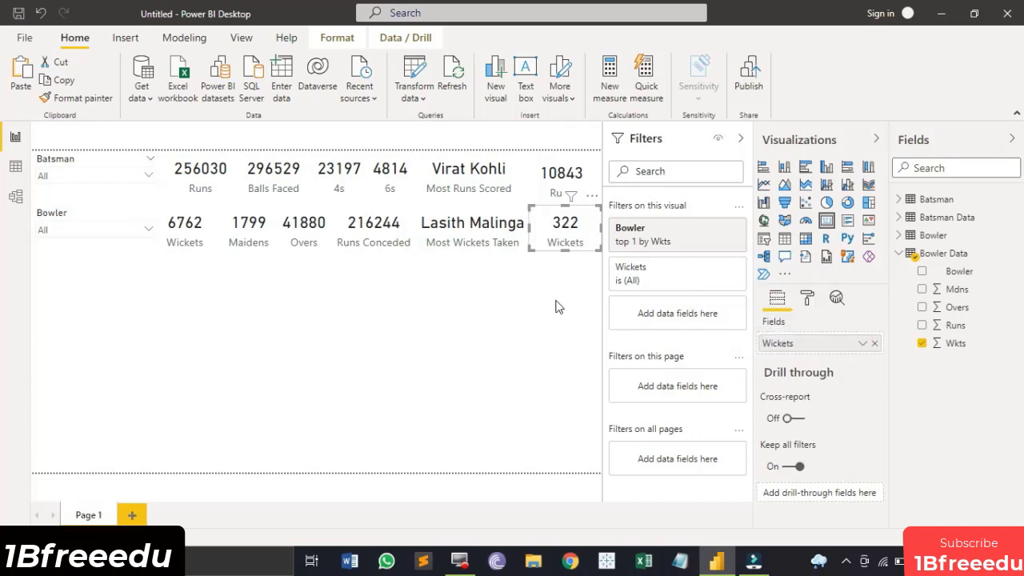
{"action": "left_click", "coordinate": [560, 265]}
- Group the Batsman and Bowler slicers with their total cards, including 6s and Runs Conceded, into one group
{"action": "left_click_drag", "start_coordinate": [393, 286], "coordinate": [31, 126]}
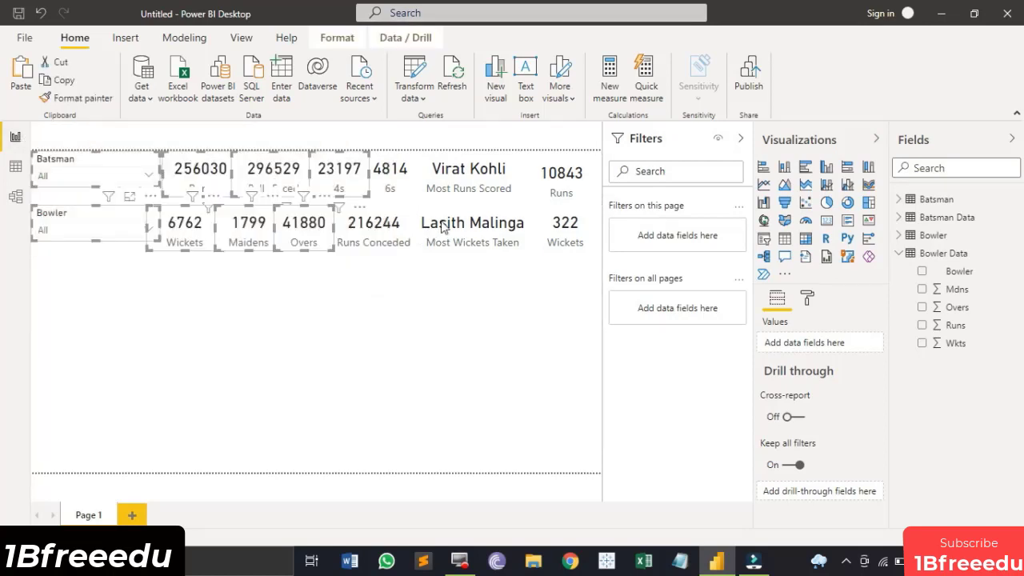
{"action": "left_click", "coordinate": [404, 243], "text": "ctrl"}
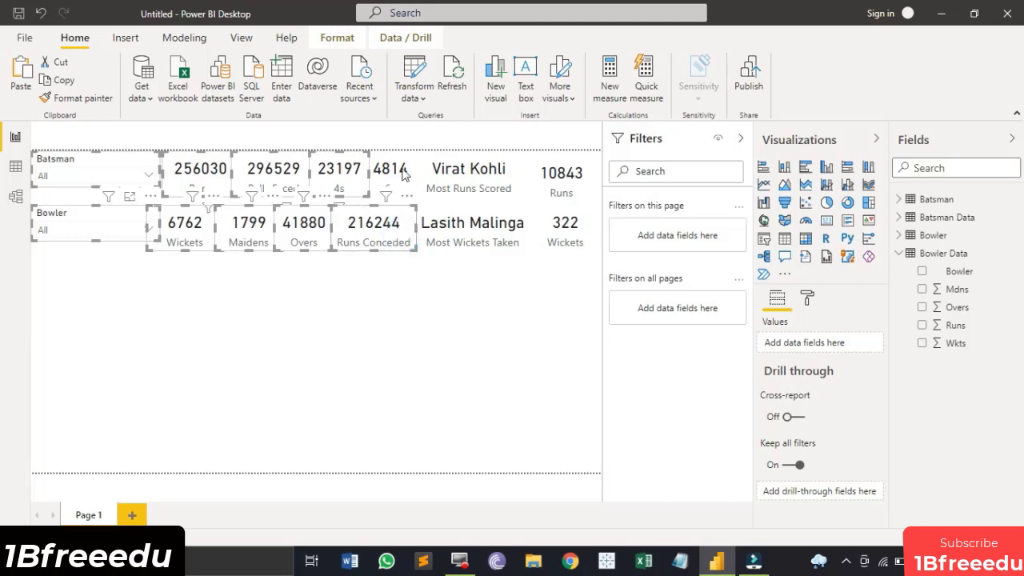
{"action": "left_click", "coordinate": [404, 175], "text": "ctrl"}
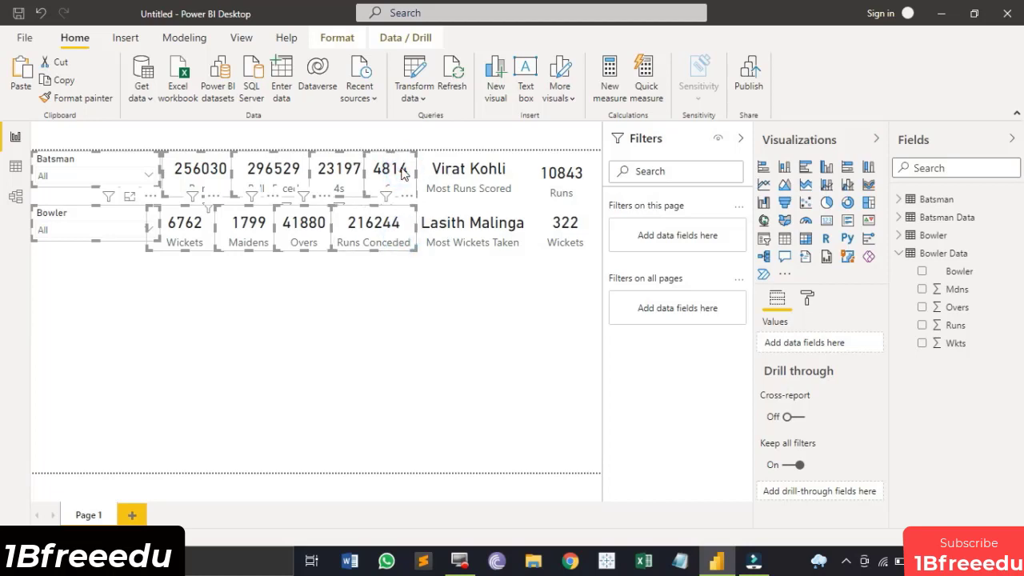
{"action": "right_click", "coordinate": [339, 172]}
{"action": "mouse_move", "coordinate": [371, 182]}
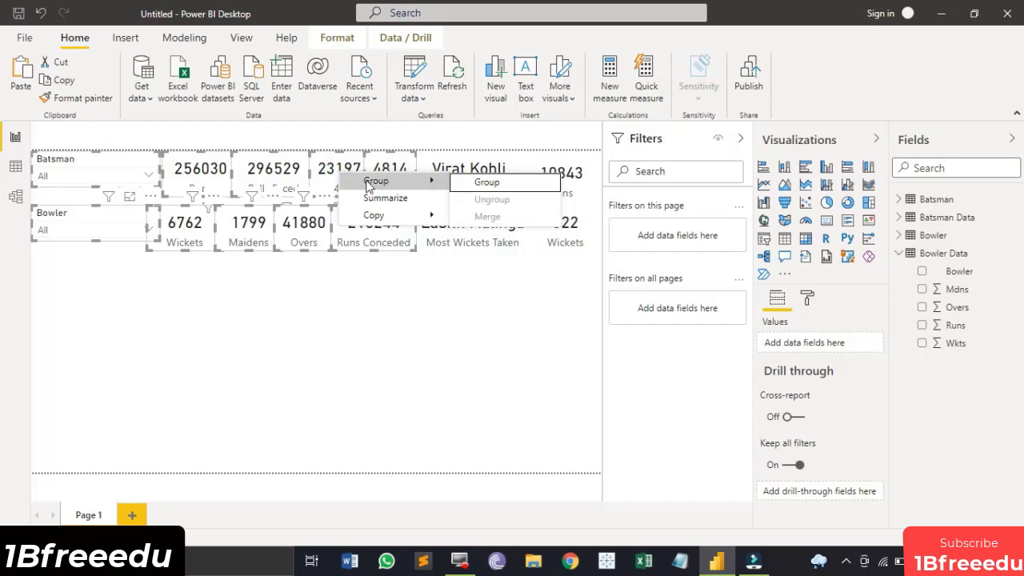
{"action": "left_click", "coordinate": [486, 182]}
{"action": "left_click", "coordinate": [352, 307]}
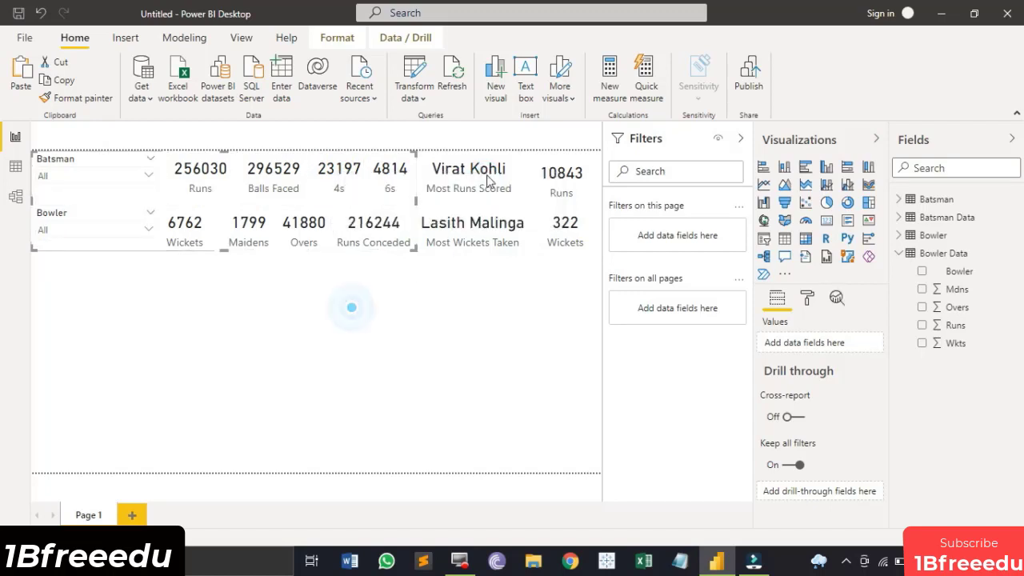
- Group the Most Runs Scored and Most Wickets Taken cards with the Runs and Wickets cards beside them
{"action": "left_click", "coordinate": [485, 165]}
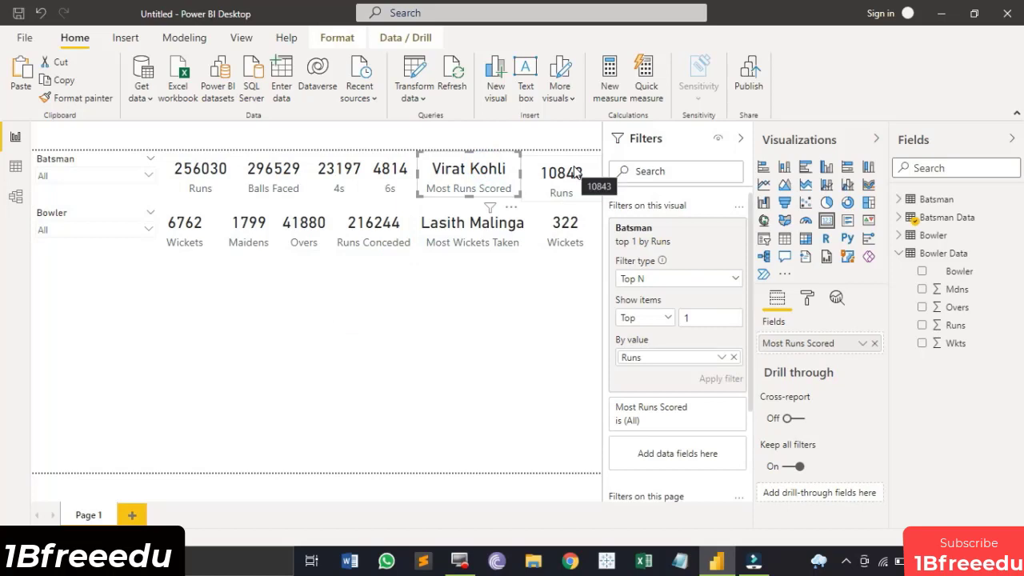
{"action": "left_click", "coordinate": [572, 214]}
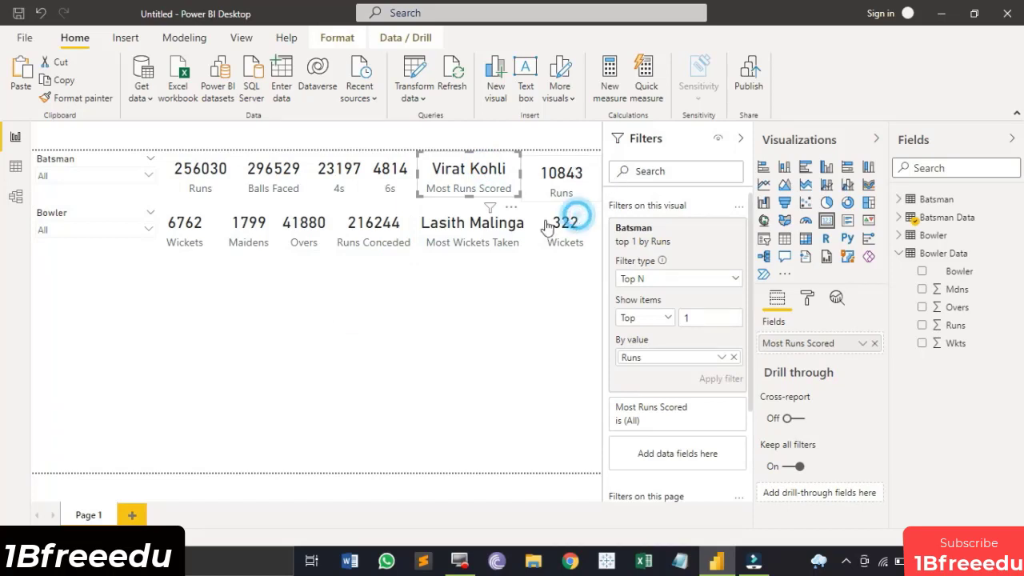
{"action": "left_click", "coordinate": [446, 231]}
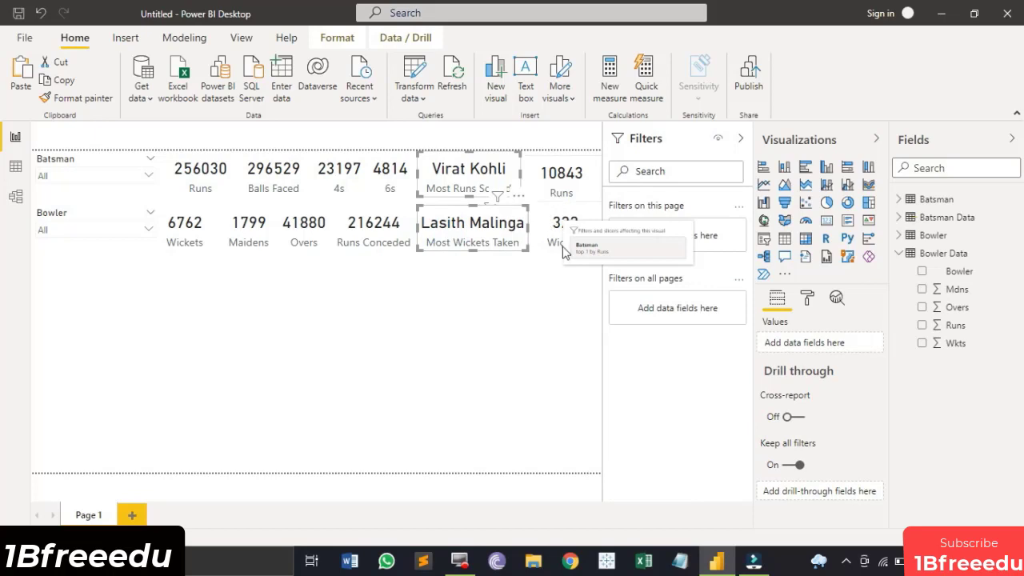
{"action": "right_click", "coordinate": [550, 181]}
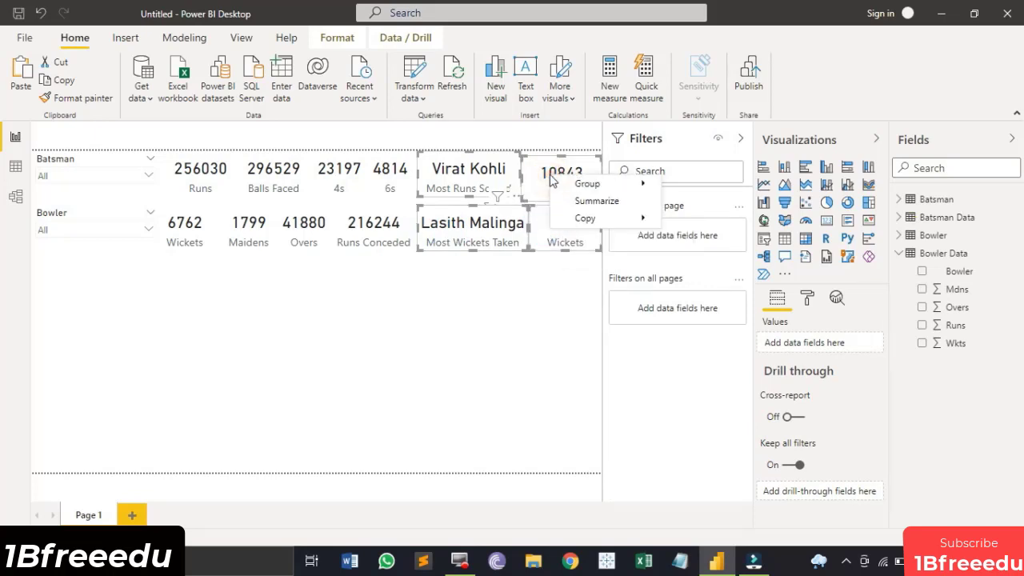
{"action": "mouse_move", "coordinate": [613, 189]}
{"action": "left_click", "coordinate": [676, 189]}
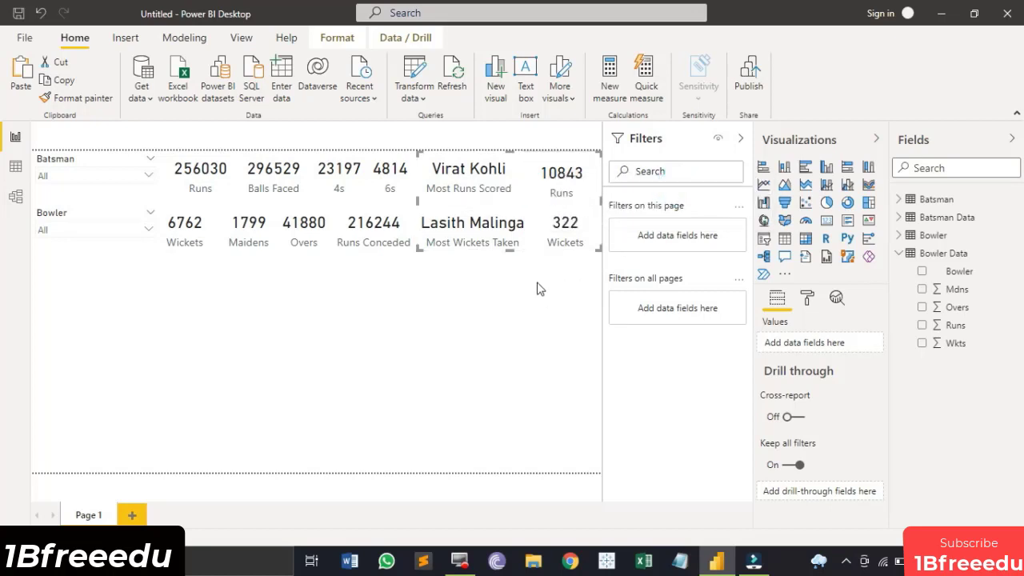
{"action": "left_click", "coordinate": [517, 296]}
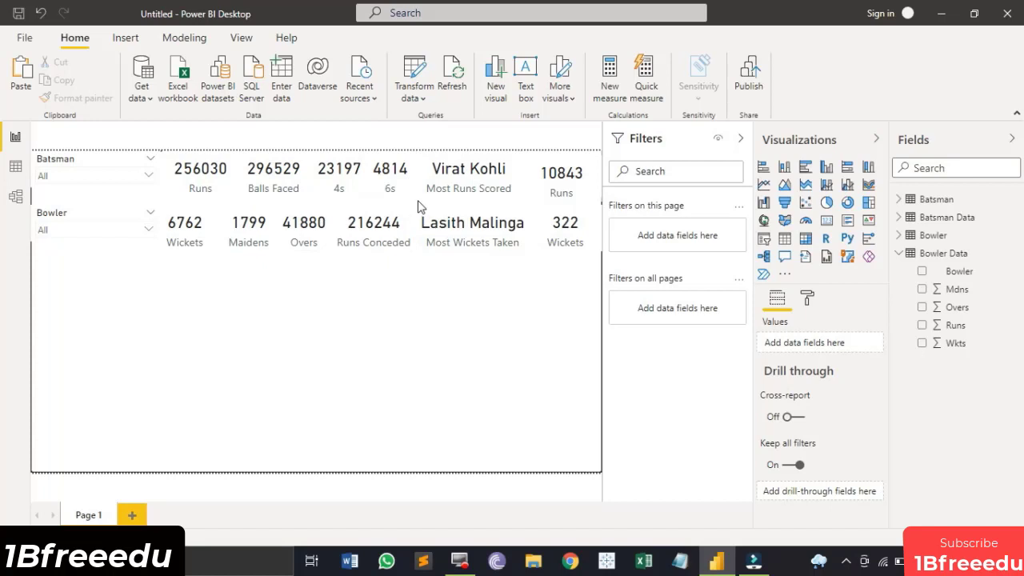
- Import the ODI_Match_Results CSV file and open it for transformation in the Power Query Editor
{"action": "left_click", "coordinate": [899, 252]}
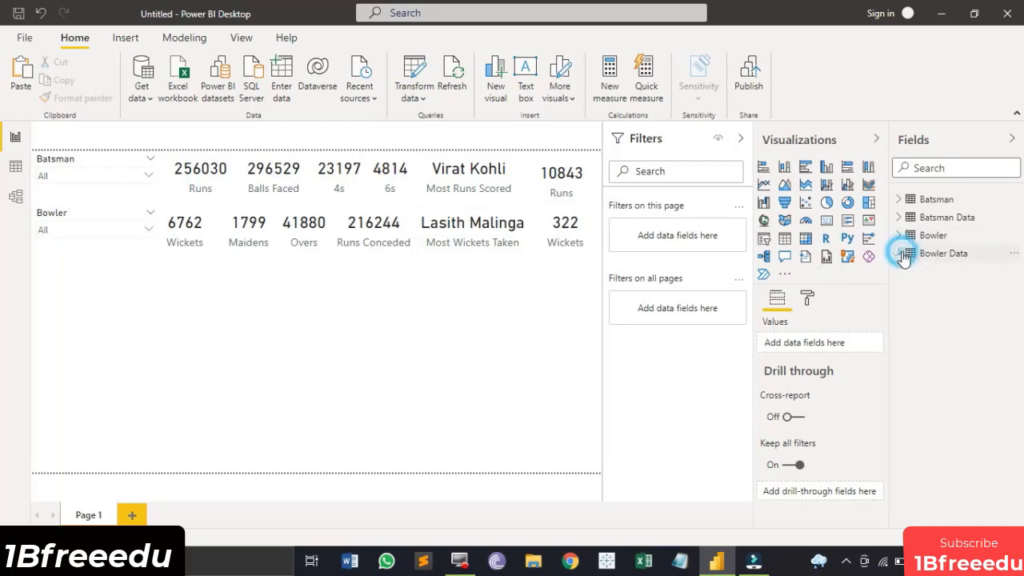
{"action": "left_click", "coordinate": [140, 90]}
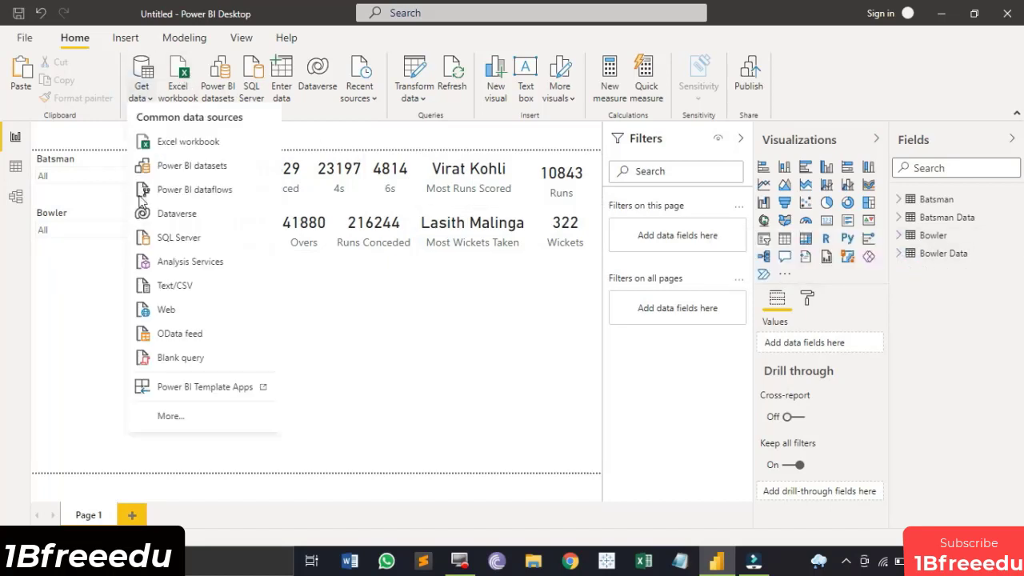
{"action": "left_click", "coordinate": [183, 289]}
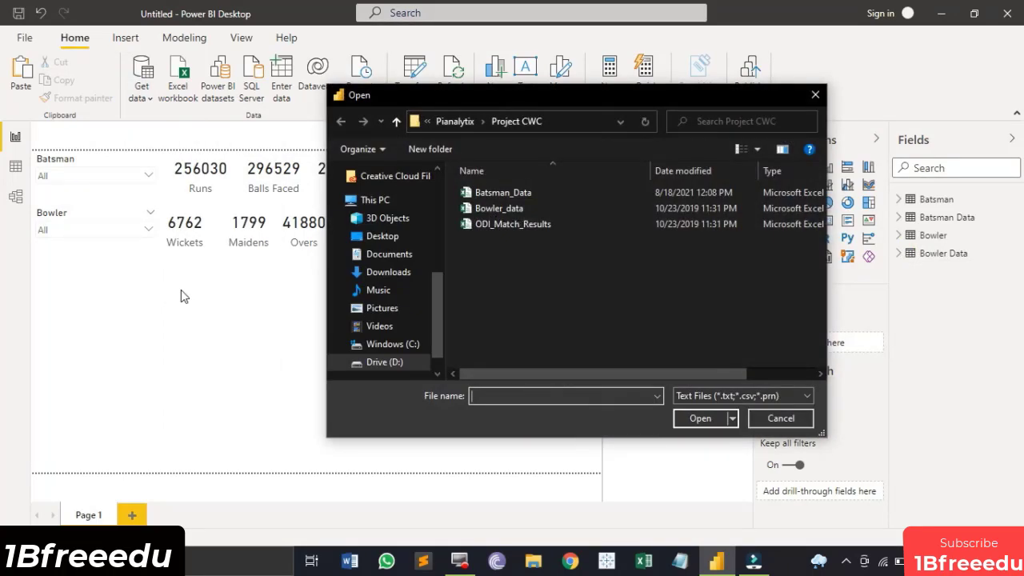
{"action": "left_click", "coordinate": [567, 224]}
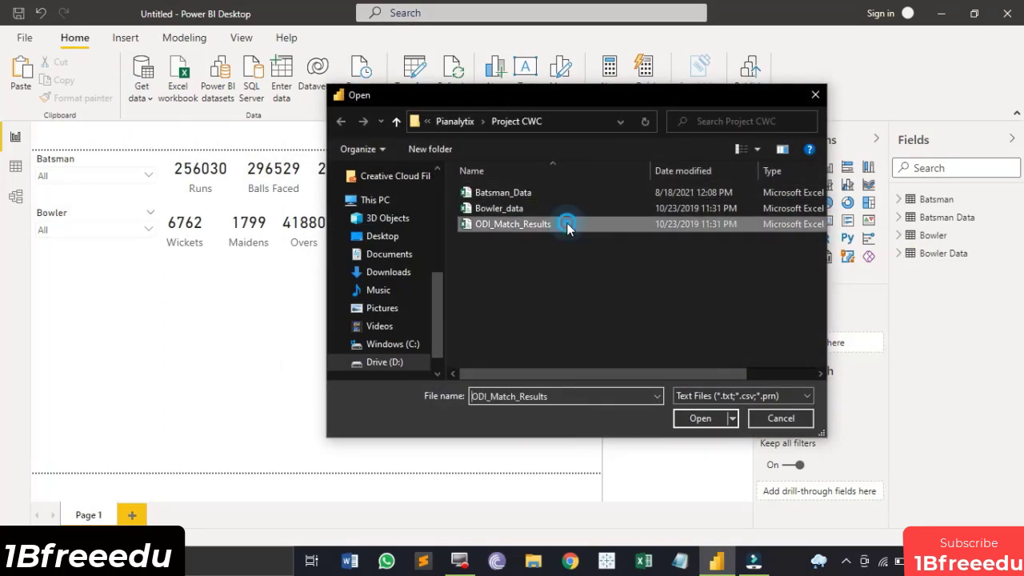
{"action": "left_click", "coordinate": [700, 419]}
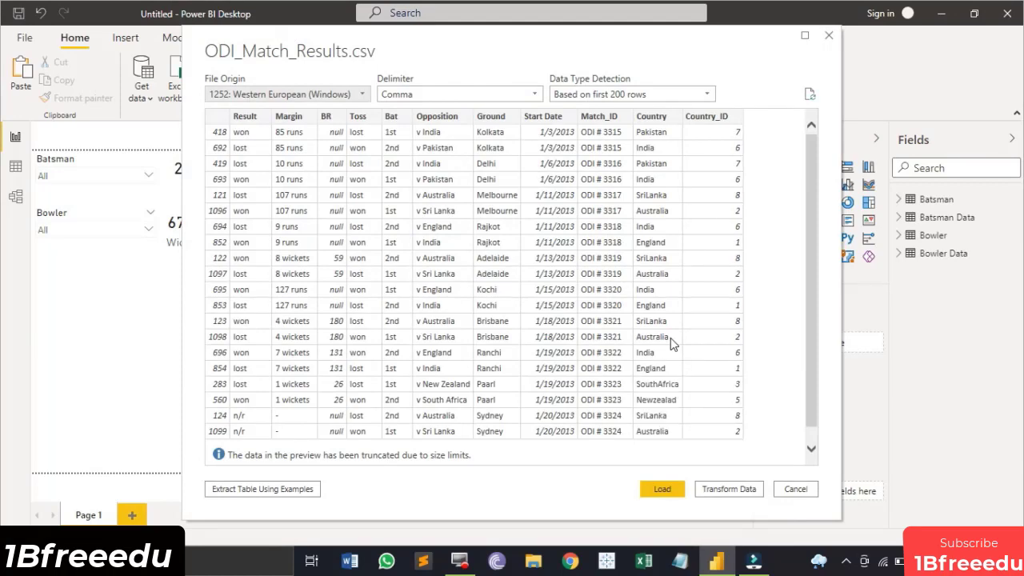
{"action": "left_click", "coordinate": [740, 489]}
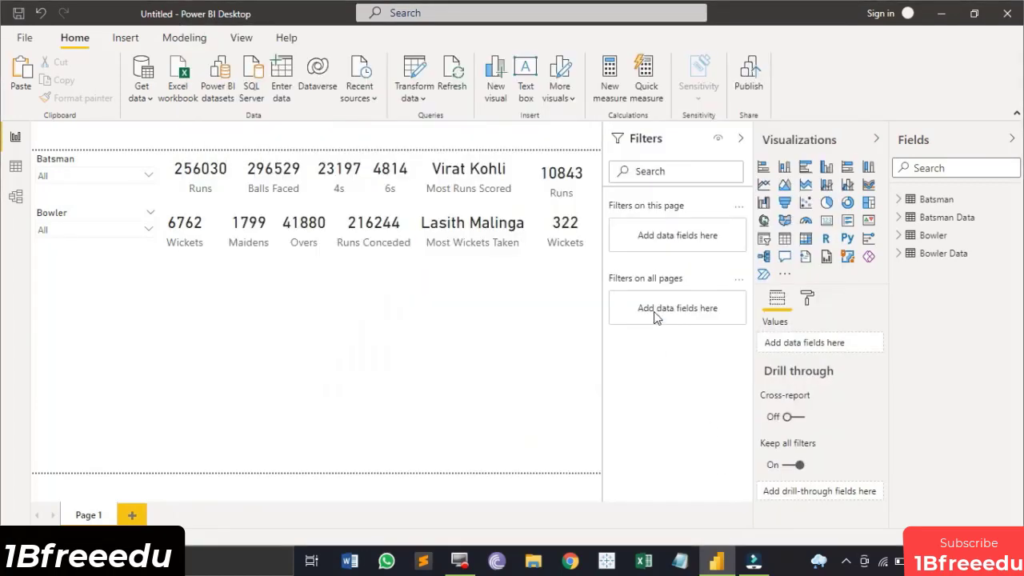
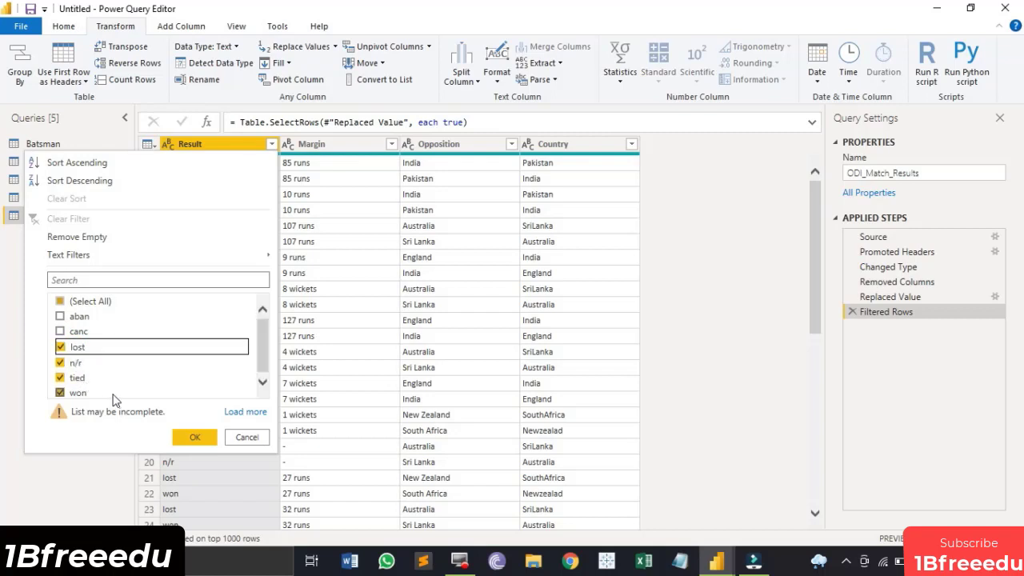
- Filter the aban and canc rows out of the Result column, and replace "-" with 0 in the Margin column
{"action": "left_click", "coordinate": [196, 438]}
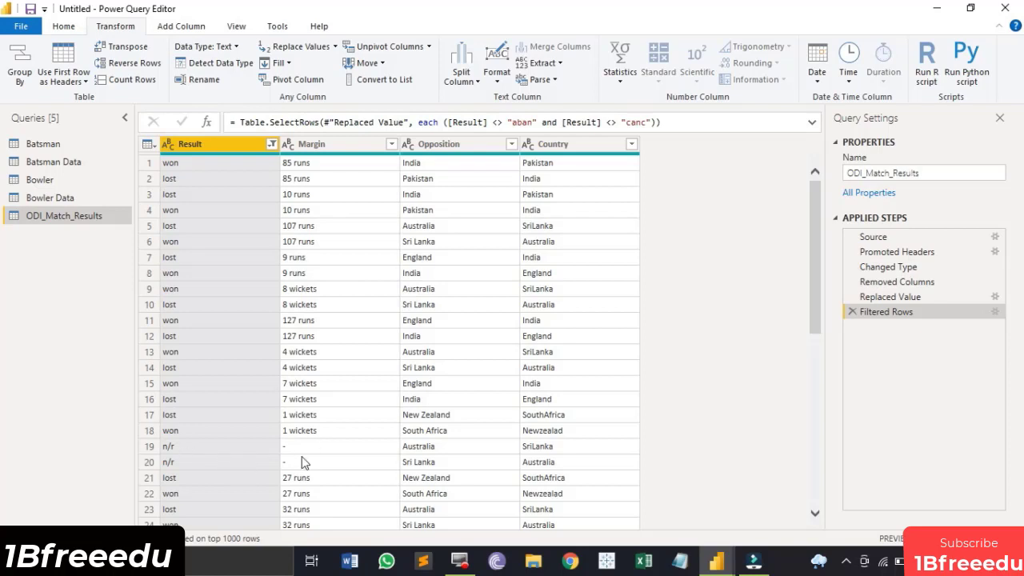
{"action": "left_click", "coordinate": [366, 144]}
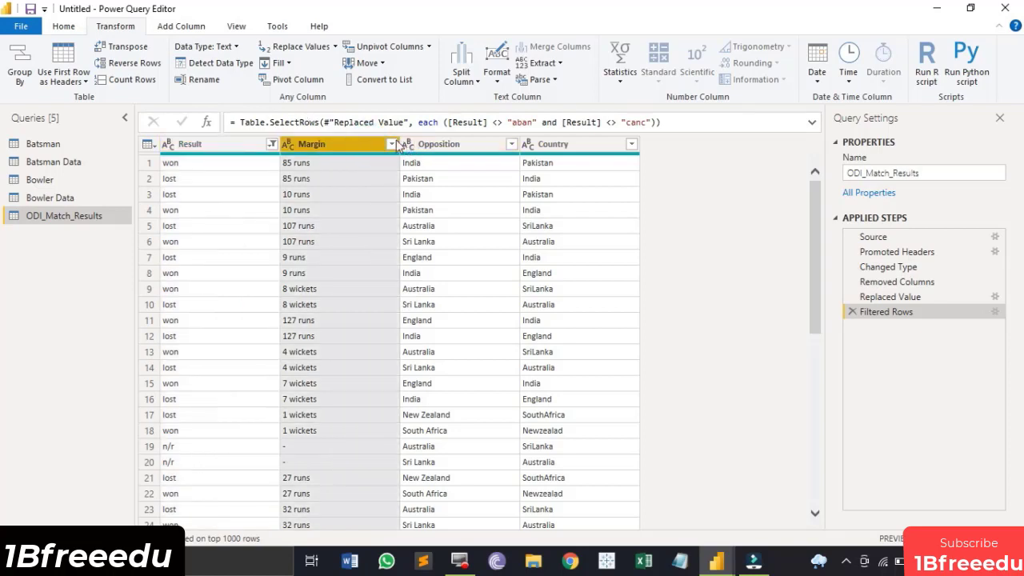
{"action": "left_click", "coordinate": [300, 47]}
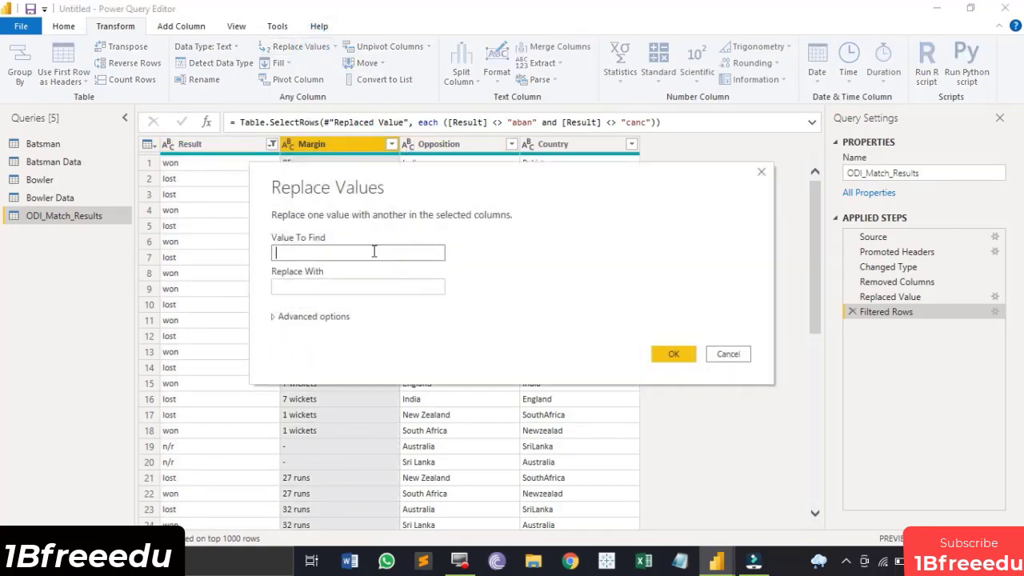
{"action": "type", "text": "-"}
{"action": "left_click", "coordinate": [384, 290]}
{"action": "type", "text": "0"}
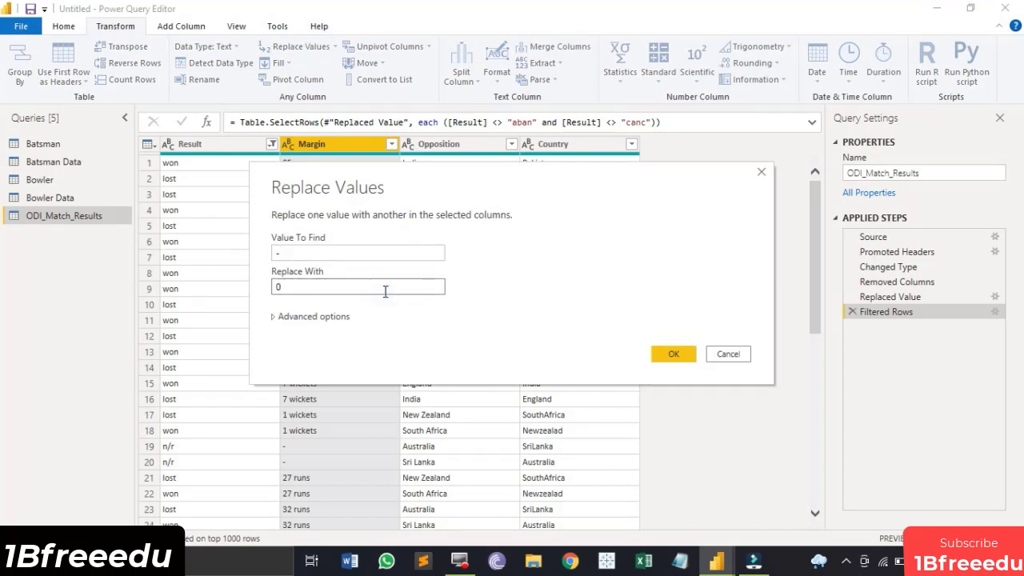
{"action": "left_click", "coordinate": [672, 356]}
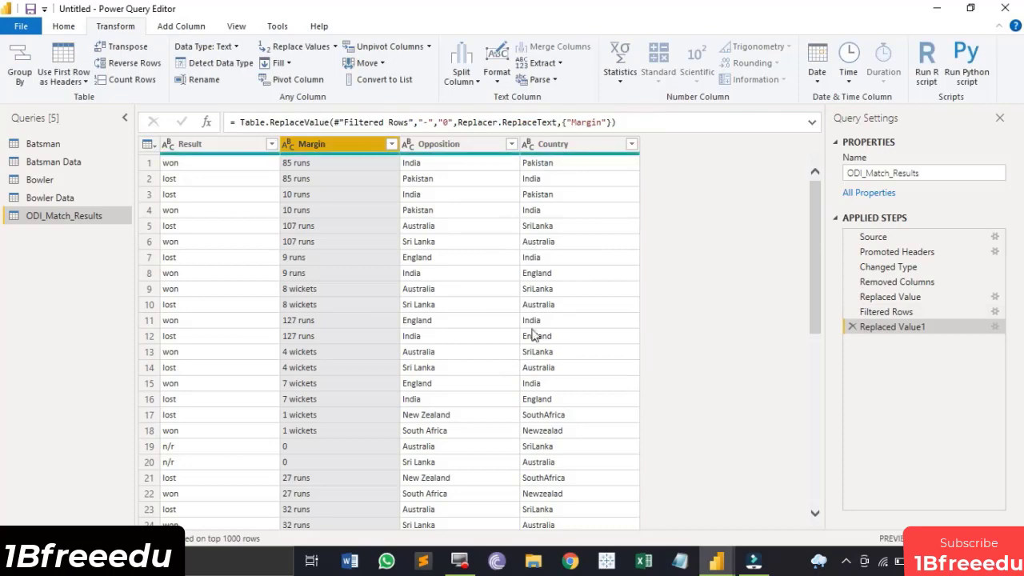
- Check the cleaned match rows and rename the ODI_Match_Results query as Results
{"action": "scroll", "coordinate": [496, 316], "scroll_direction": "down", "scroll_amount": 20}
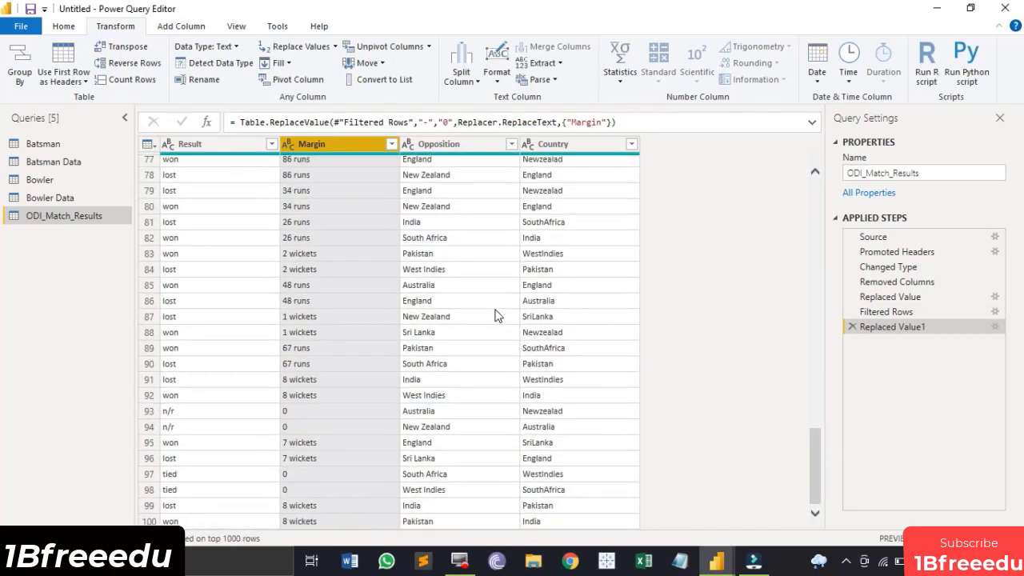
{"action": "scroll", "coordinate": [496, 316], "scroll_direction": "up", "scroll_amount": 20}
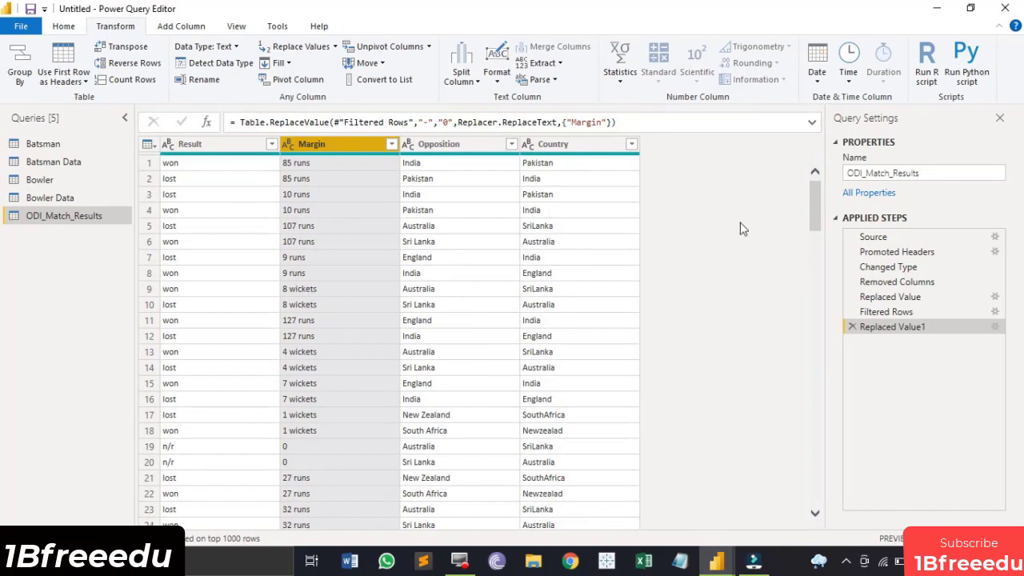
{"action": "left_click", "coordinate": [961, 171]}
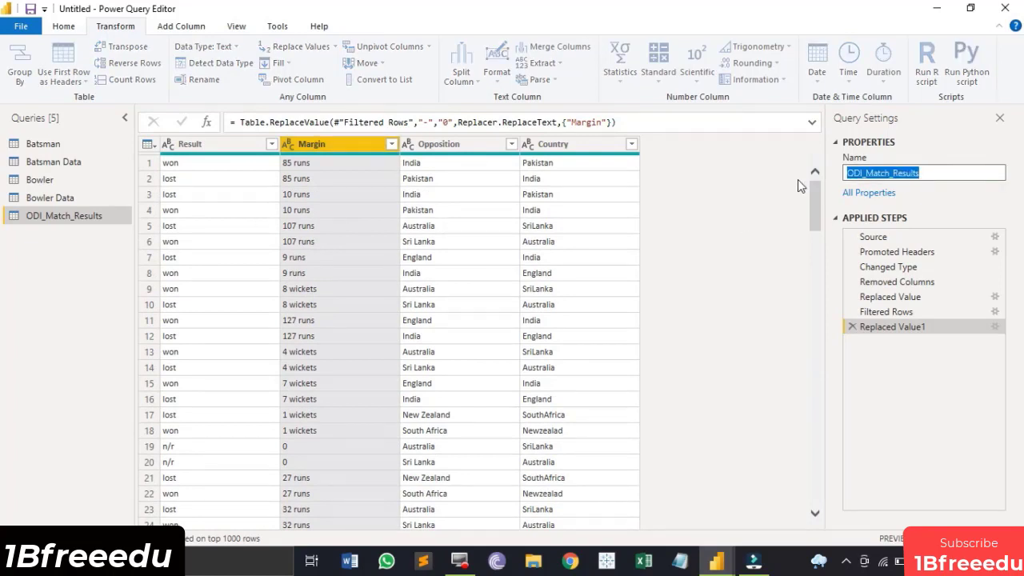
{"action": "type", "text": "R"}
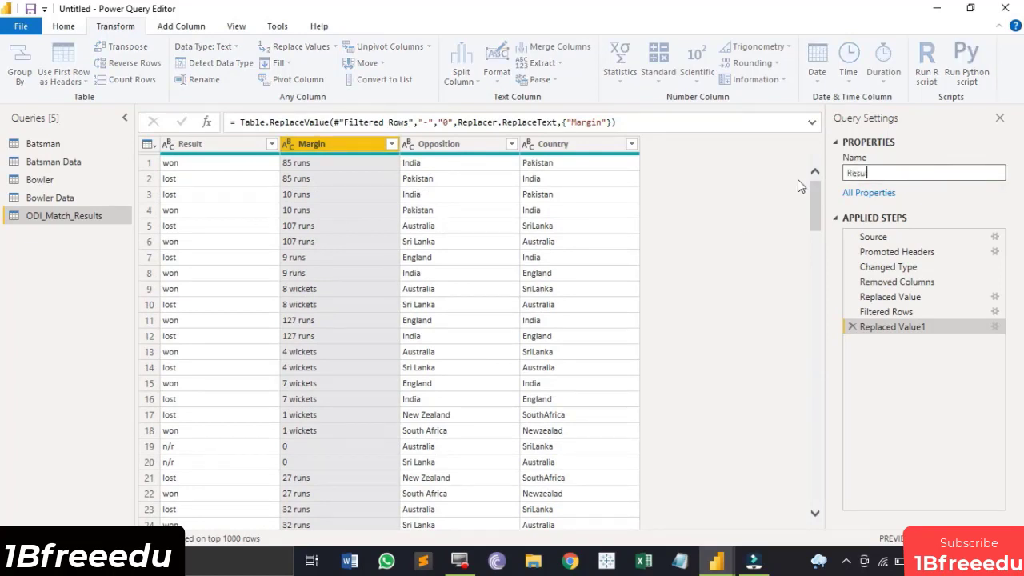
{"action": "left_click", "coordinate": [21, 272]}
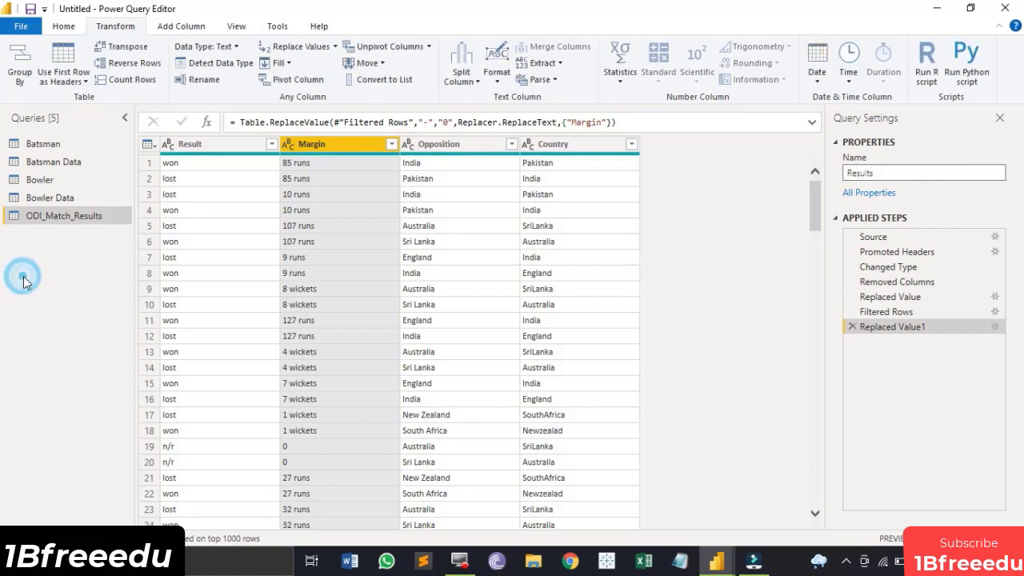
- Duplicate the Results query as Results Data, and close and apply the query changes to return to the report
{"action": "right_click", "coordinate": [50, 221]}
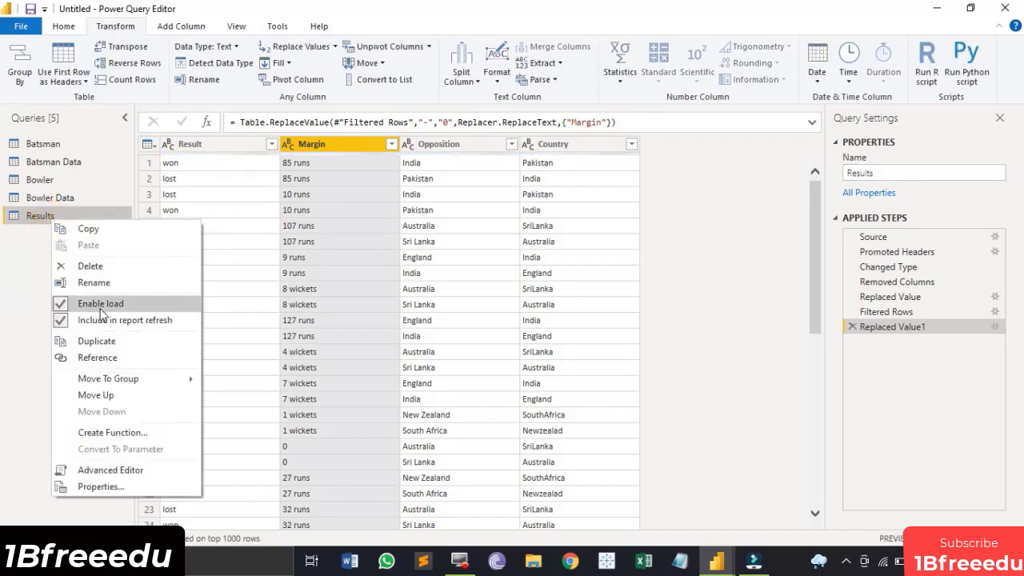
{"action": "left_click", "coordinate": [100, 342]}
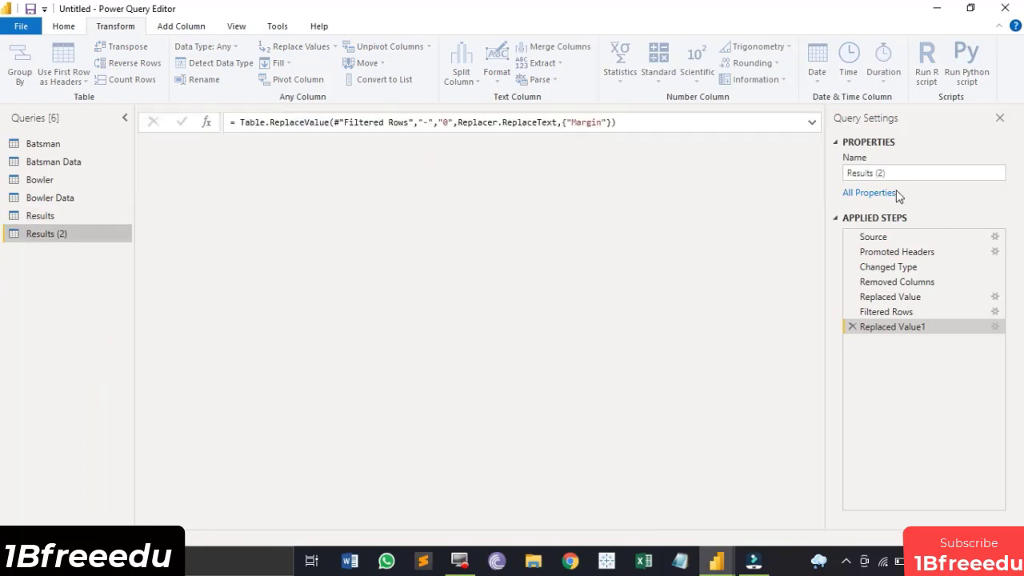
{"action": "left_click", "coordinate": [905, 172]}
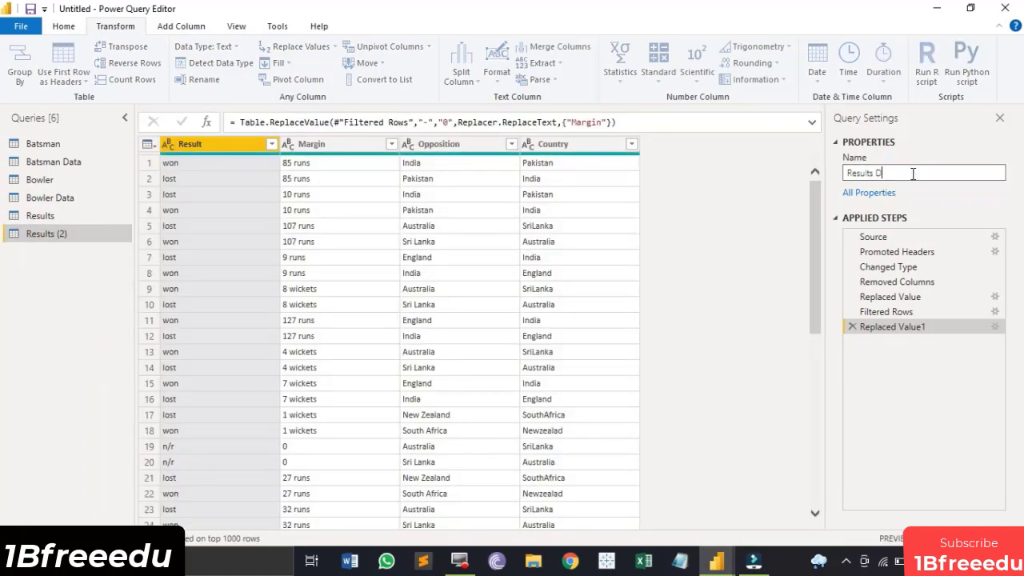
{"action": "type", "text": "Data"}
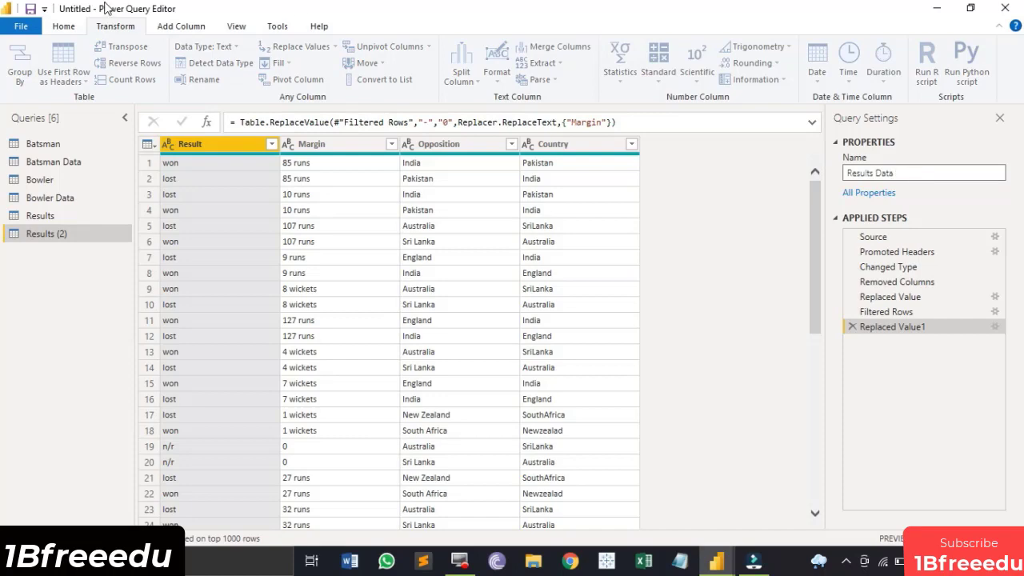
{"action": "left_click", "coordinate": [63, 25]}
{"action": "left_click", "coordinate": [27, 72]}
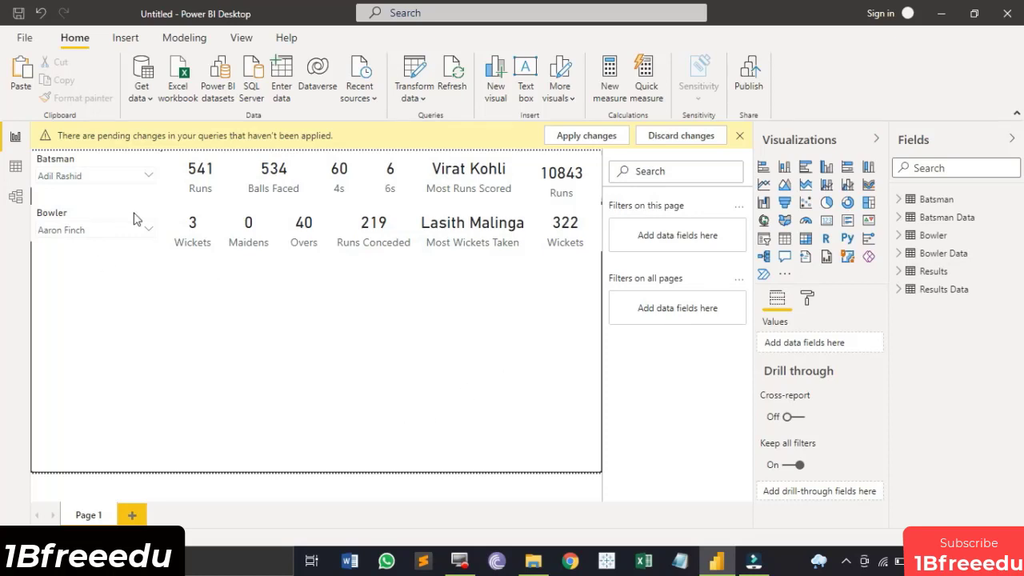
- Make two copies of the Bowler slicer and place them side by side below the Most Wickets Taken and Wickets cards
{"action": "left_click", "coordinate": [74, 218]}
{"action": "left_click", "coordinate": [90, 216]}
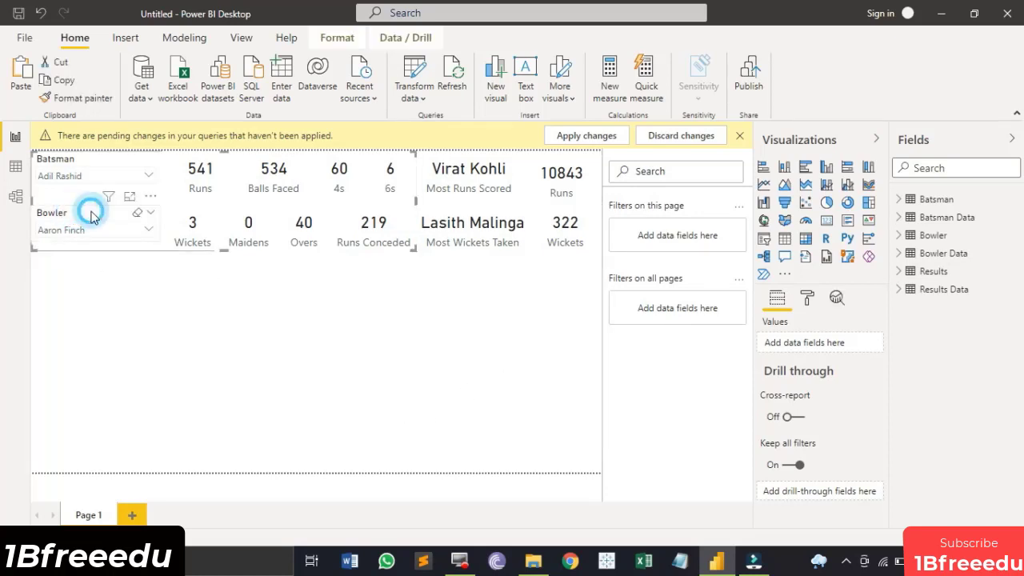
{"action": "left_click", "coordinate": [90, 216]}
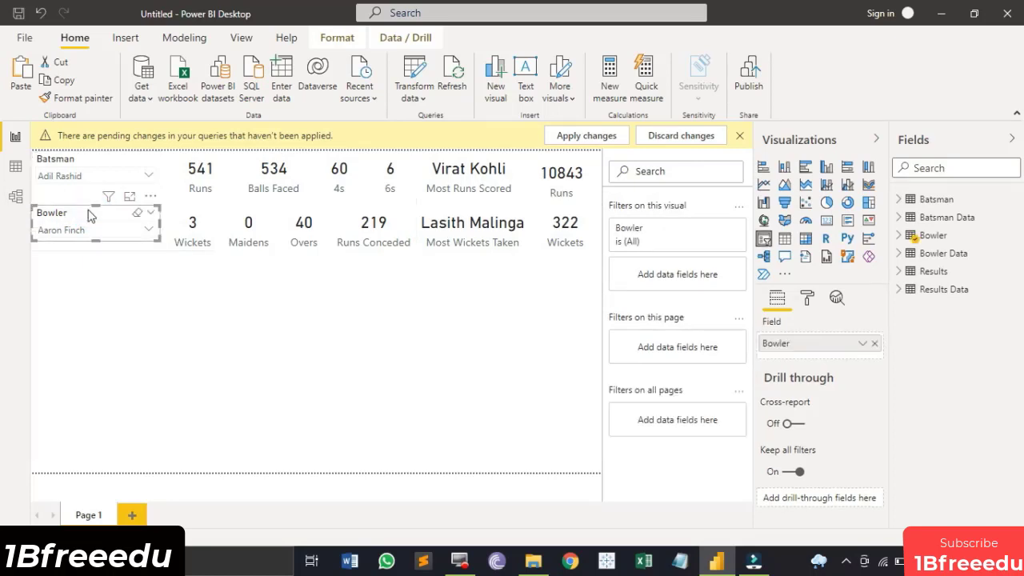
{"action": "left_click", "coordinate": [58, 81]}
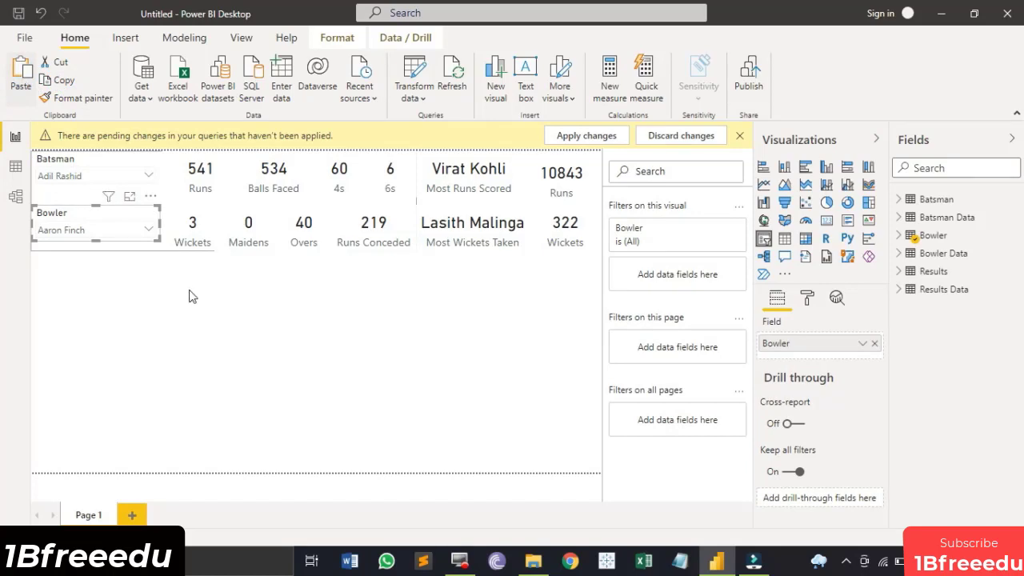
{"action": "key", "text": "ctrl+v"}
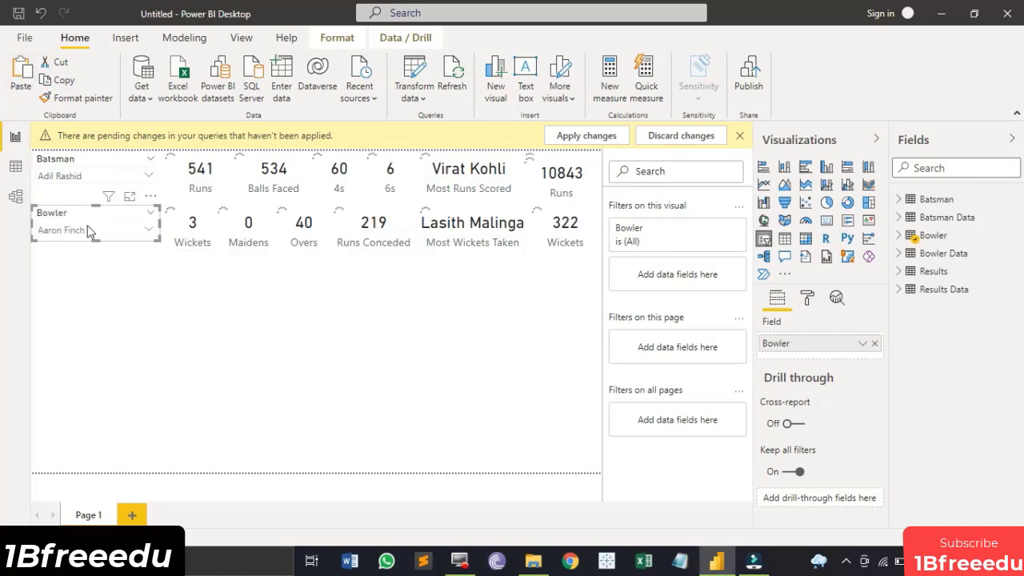
{"action": "left_click_drag", "start_coordinate": [84, 217], "coordinate": [395, 277]}
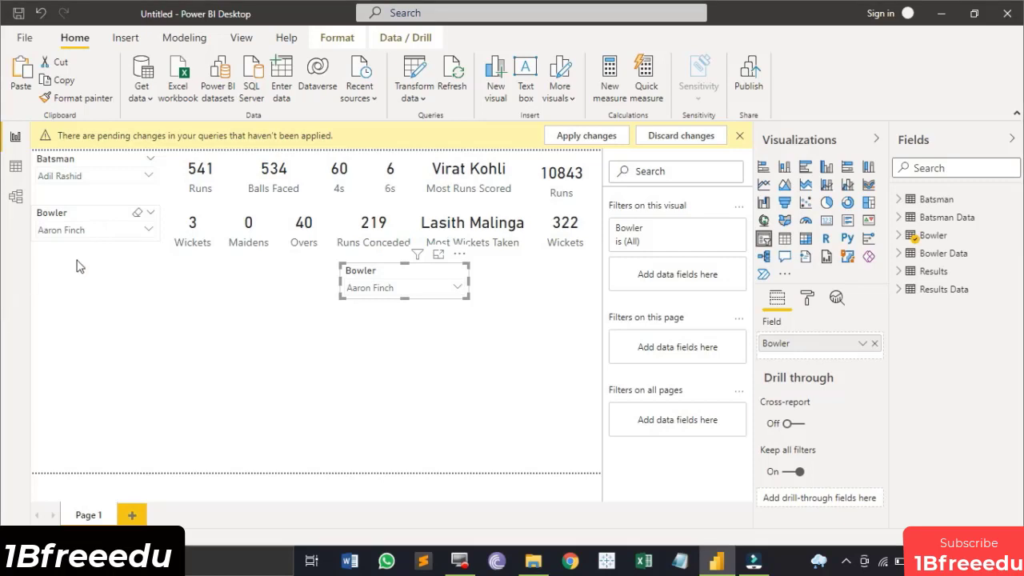
{"action": "left_click", "coordinate": [99, 231]}
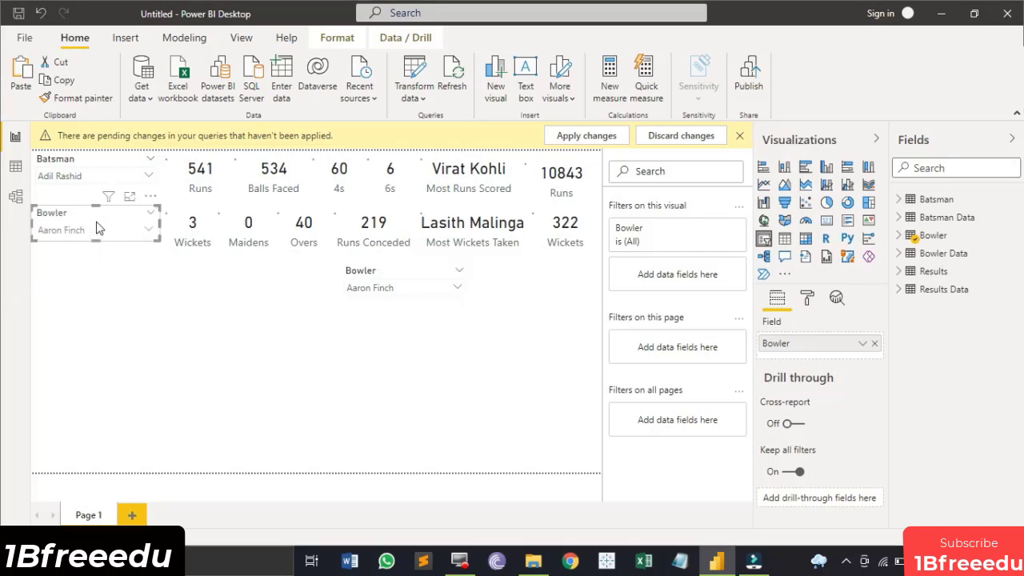
{"action": "left_click_drag", "start_coordinate": [475, 277], "coordinate": [590, 279]}
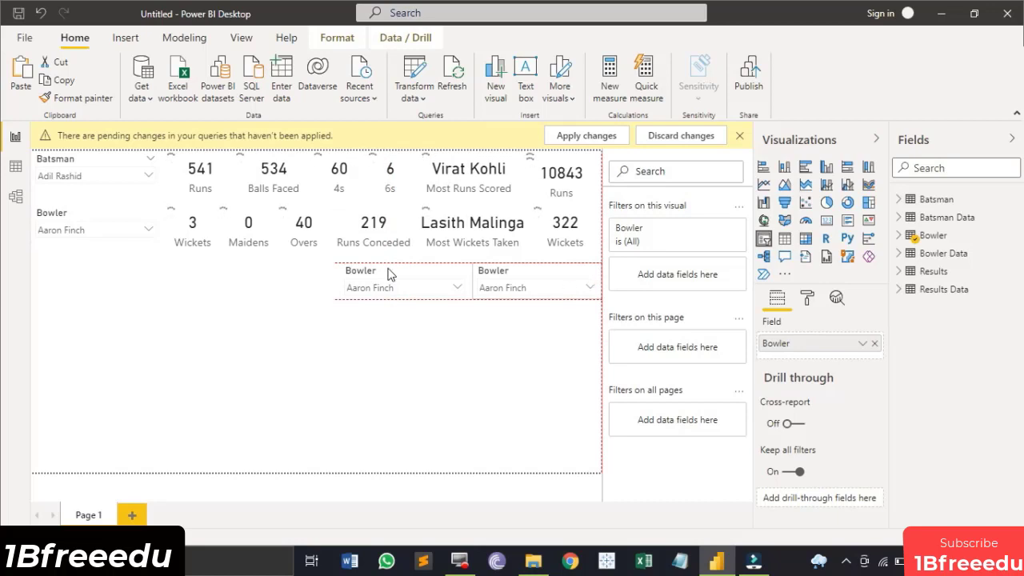
- Replace the Bowler field in the first copied slicer with Country from the Results table
{"action": "left_click", "coordinate": [876, 344]}
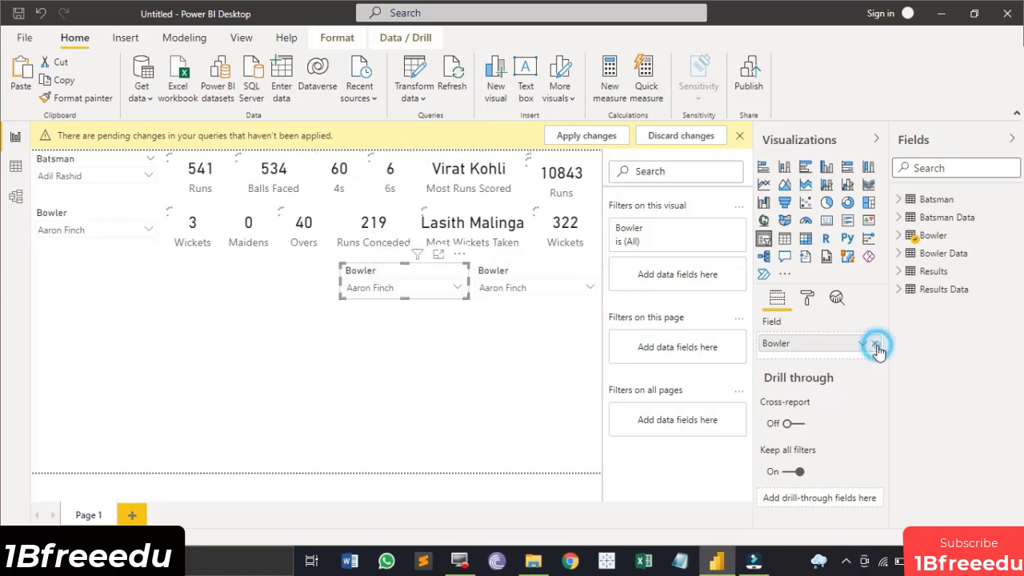
{"action": "left_click", "coordinate": [899, 271]}
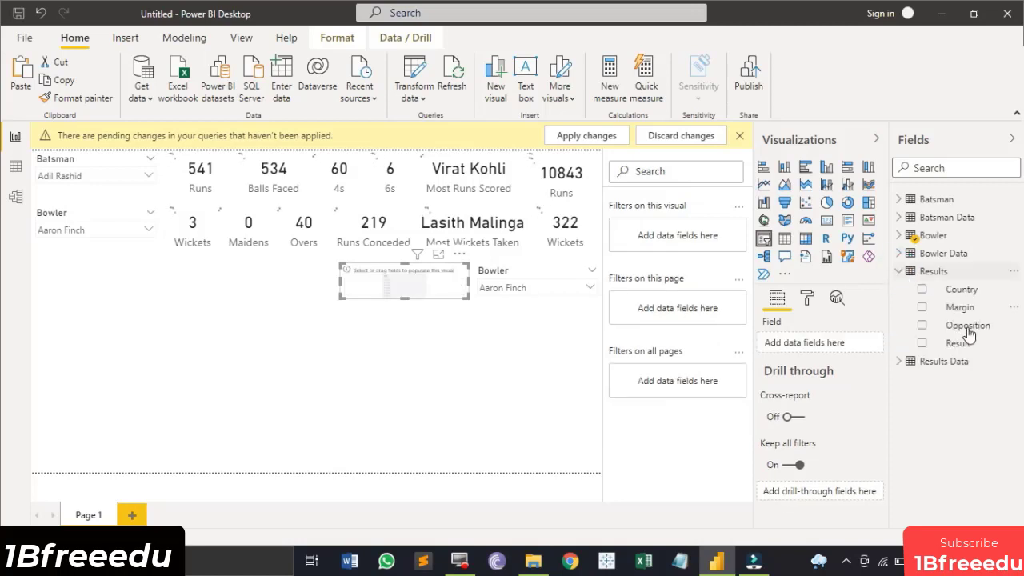
{"action": "left_click_drag", "start_coordinate": [966, 292], "coordinate": [808, 350]}
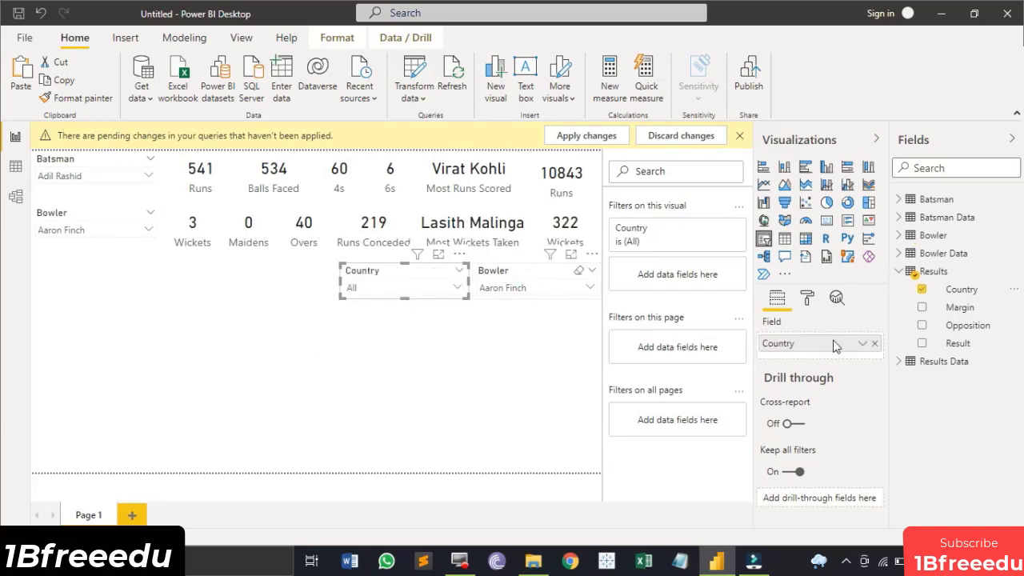
- Replace the Bowler field in the second copied slicer with Opposition from the Results table
{"action": "left_click", "coordinate": [534, 271]}
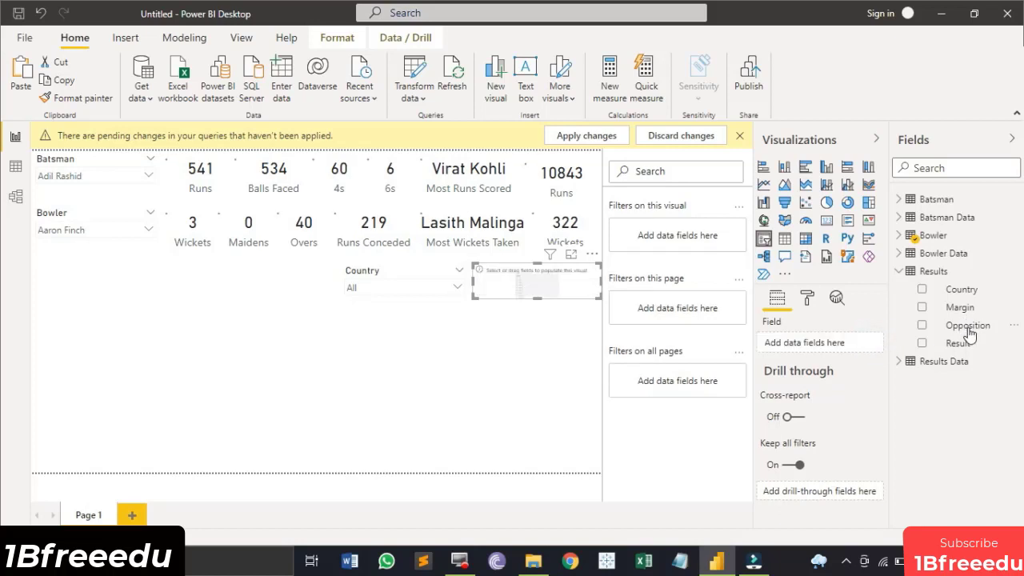
{"action": "left_click_drag", "start_coordinate": [968, 328], "coordinate": [815, 349]}
{"action": "left_click", "coordinate": [524, 370]}
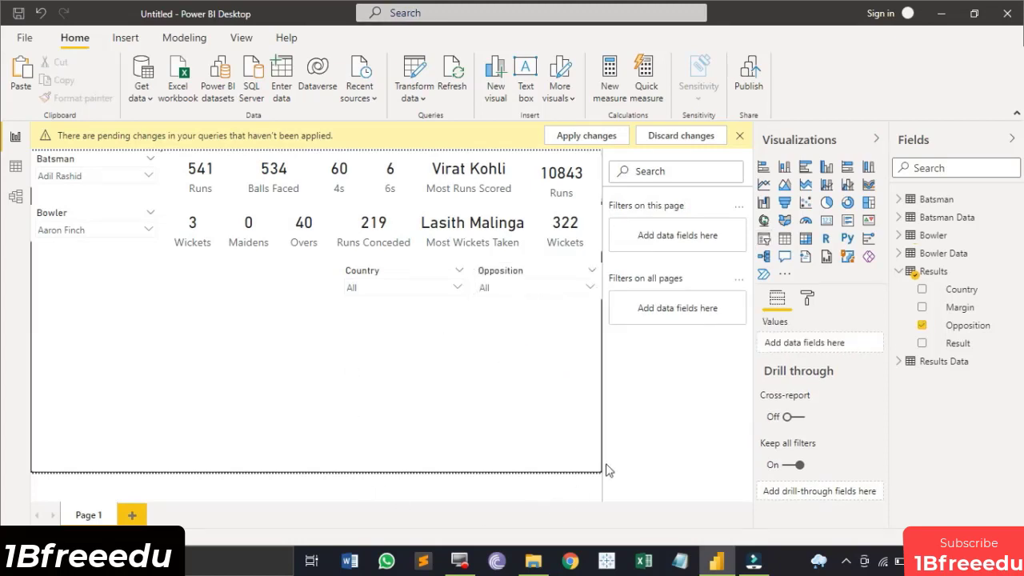
- Insert a donut chart below the Country and Opposition slicers and resize it to fill the page's lower-right corner
{"action": "left_click", "coordinate": [847, 203]}
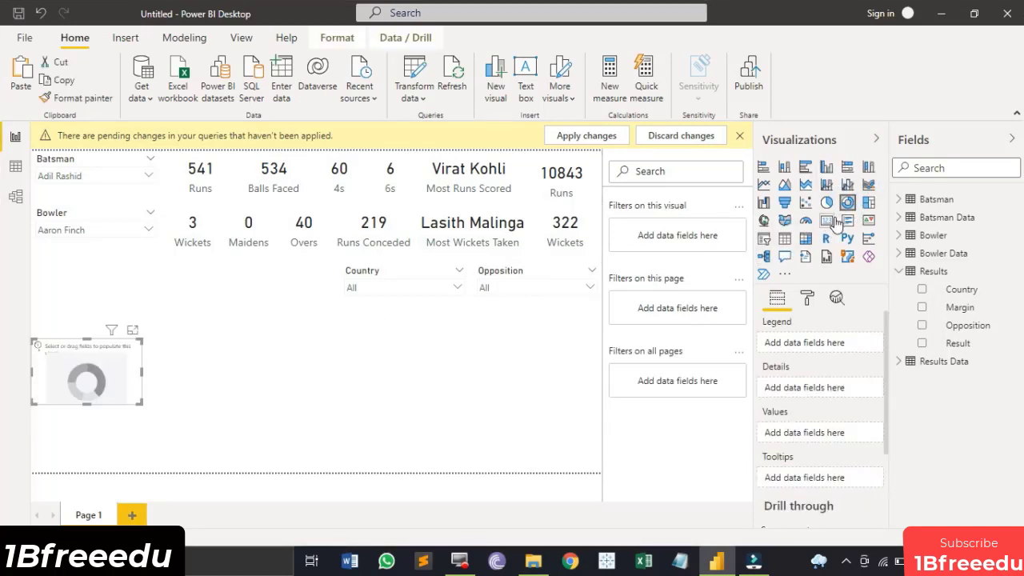
{"action": "left_click_drag", "start_coordinate": [81, 384], "coordinate": [370, 383]}
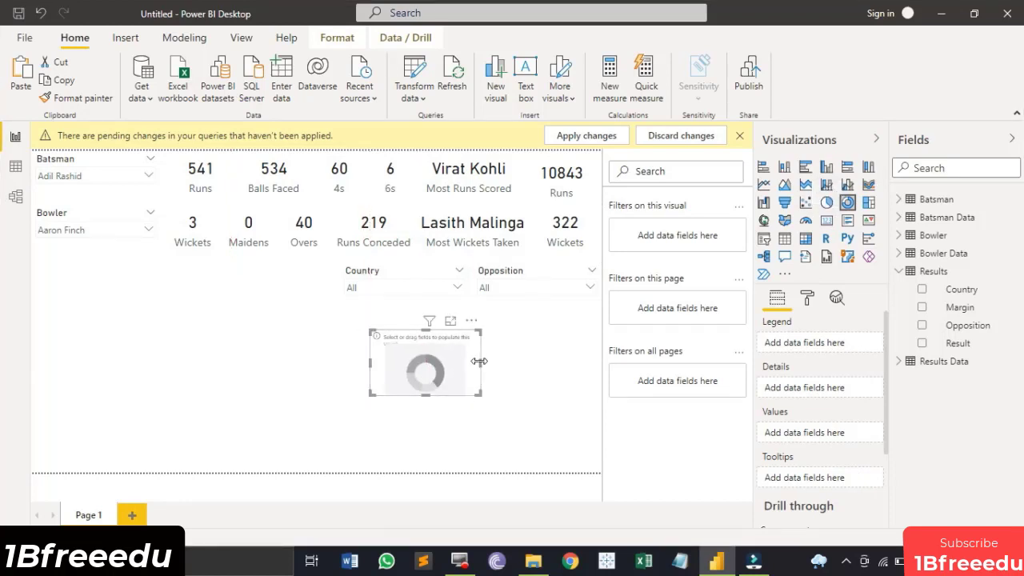
{"action": "left_click_drag", "start_coordinate": [482, 365], "coordinate": [602, 374]}
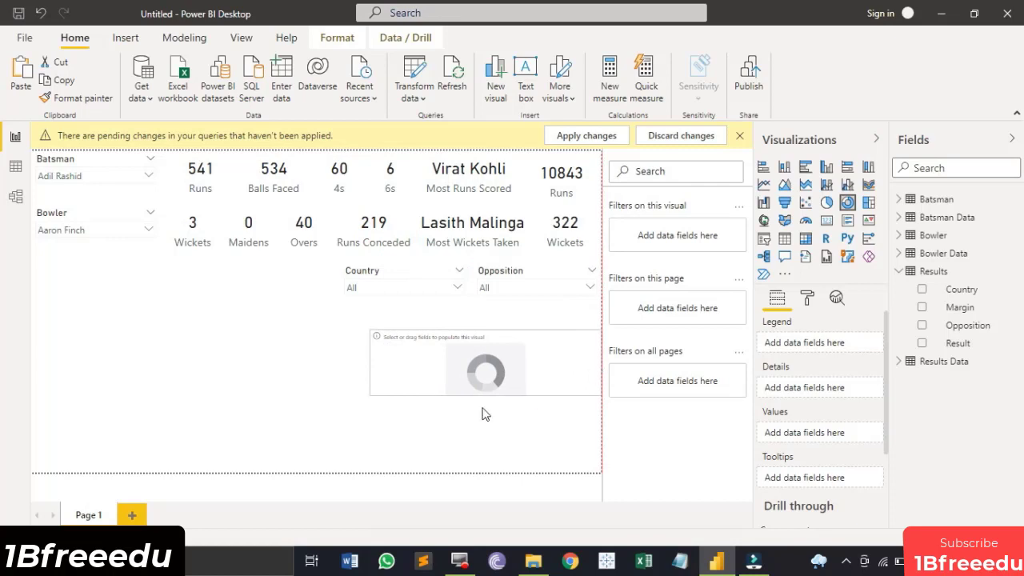
{"action": "left_click_drag", "start_coordinate": [482, 396], "coordinate": [480, 485]}
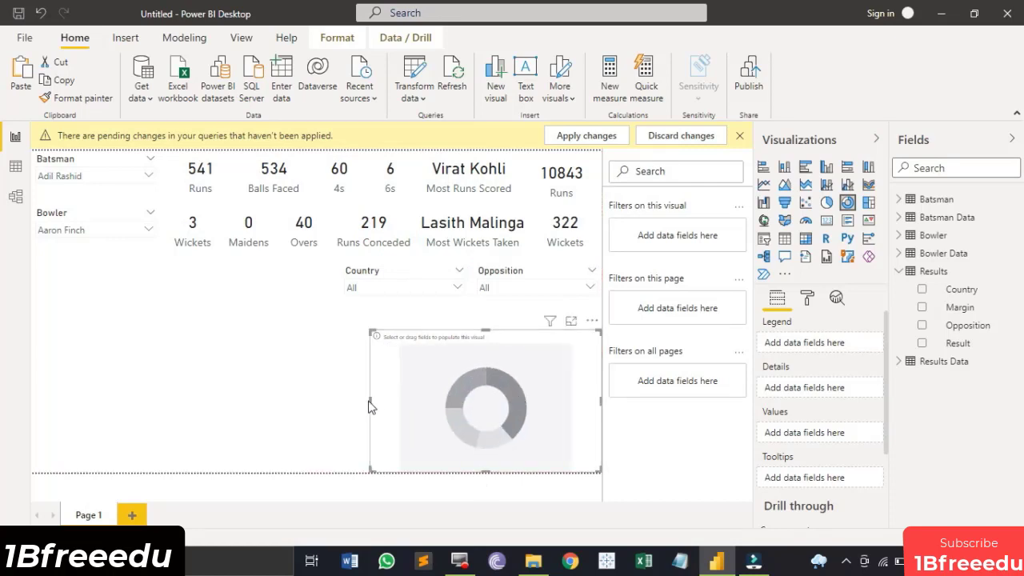
{"action": "left_click_drag", "start_coordinate": [370, 401], "coordinate": [410, 410]}
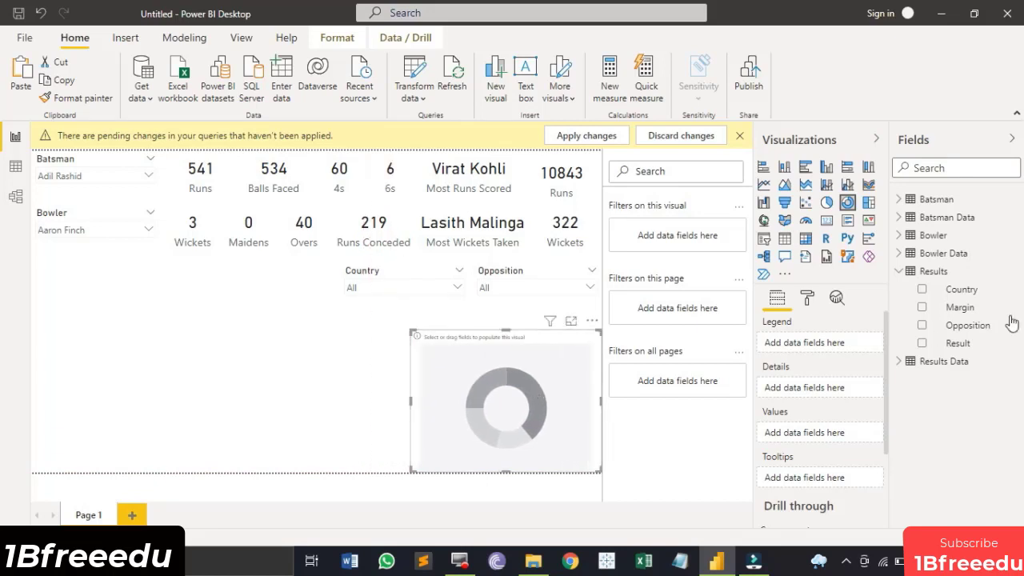
- In focus mode, set the donut chart to show the count of Result by Result, and apply the pending query changes
{"action": "left_click", "coordinate": [572, 323]}
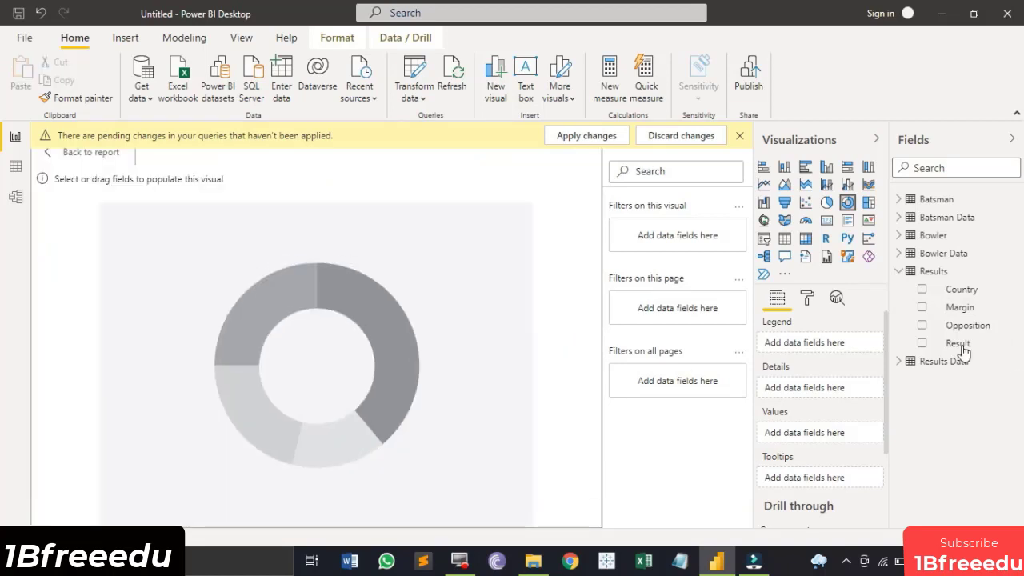
{"action": "left_click_drag", "start_coordinate": [960, 343], "coordinate": [828, 353]}
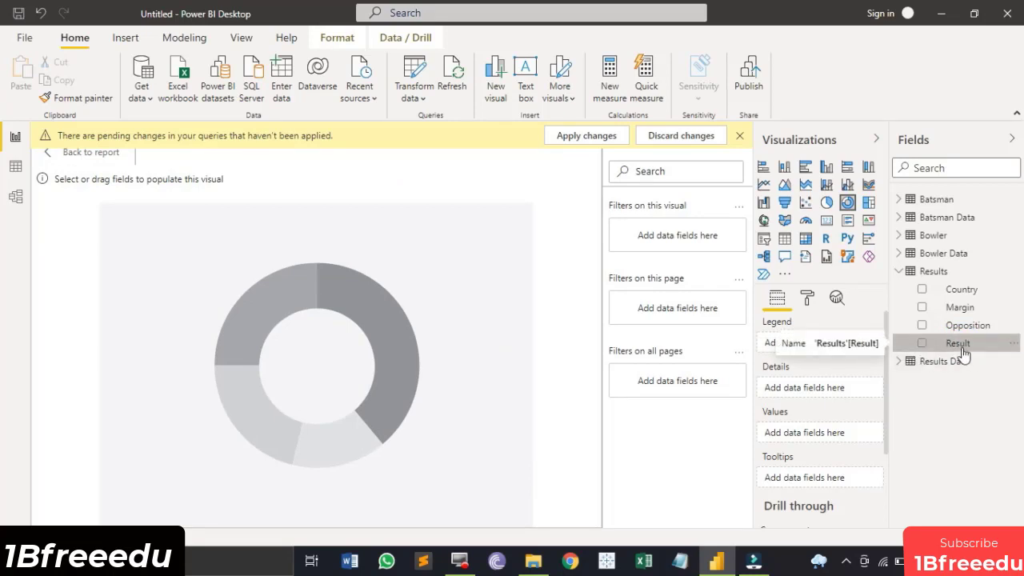
{"action": "left_click_drag", "start_coordinate": [964, 352], "coordinate": [788, 450]}
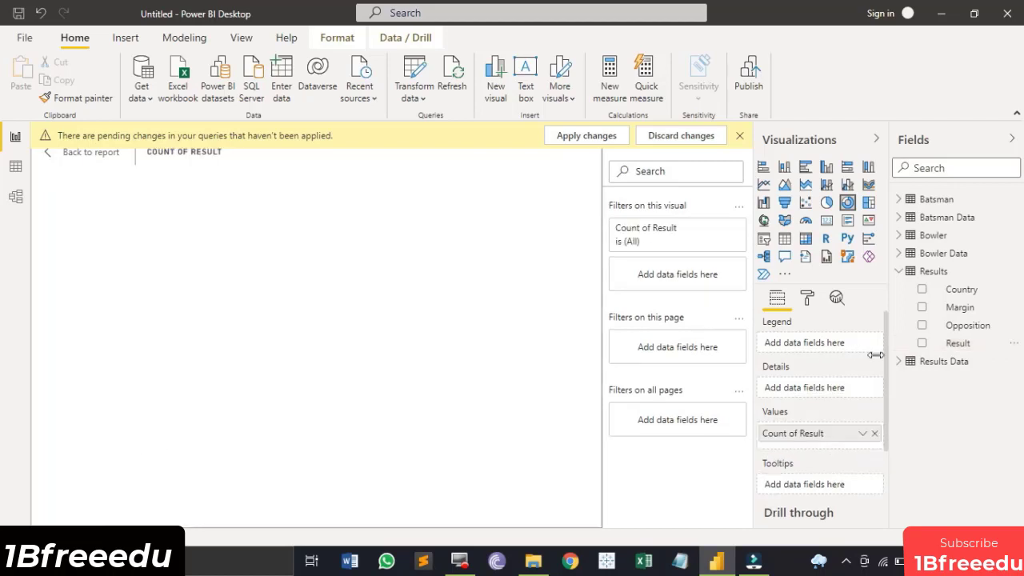
{"action": "left_click_drag", "start_coordinate": [966, 345], "coordinate": [827, 350]}
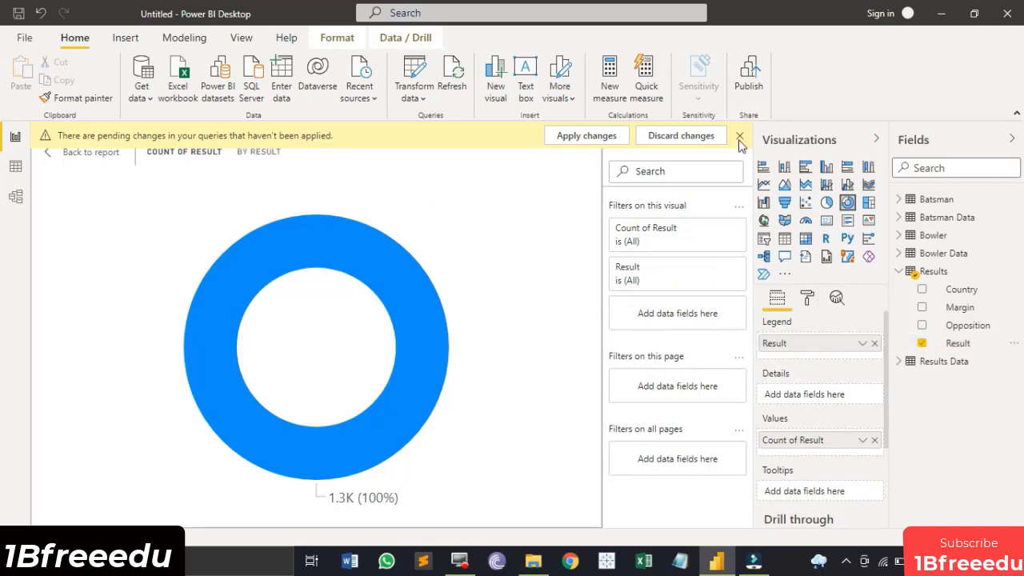
{"action": "left_click", "coordinate": [592, 136]}
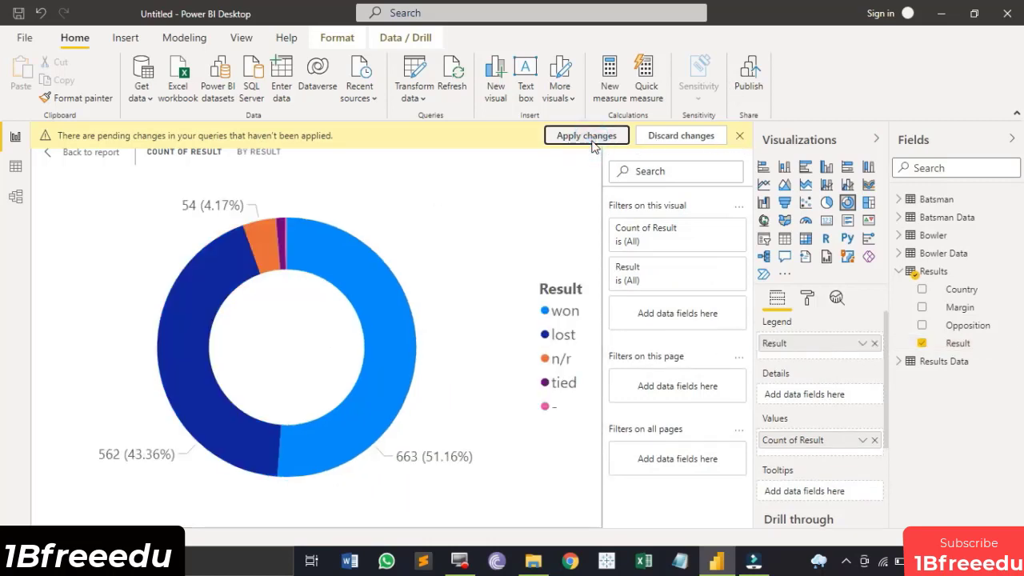
- Filter the donut chart by Result to include all values except "-"
{"action": "mouse_move", "coordinate": [413, 348]}
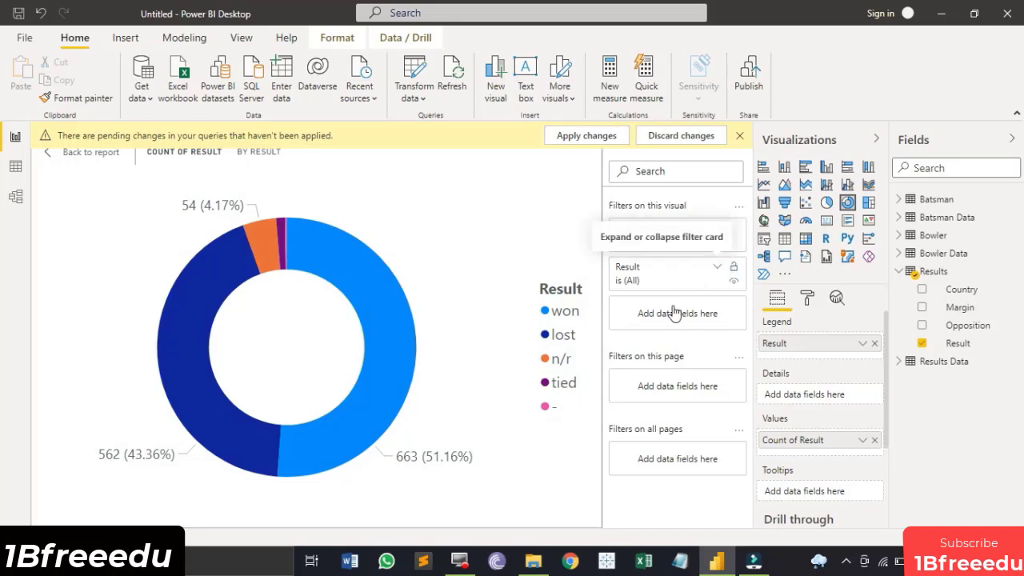
{"action": "left_click", "coordinate": [717, 268]}
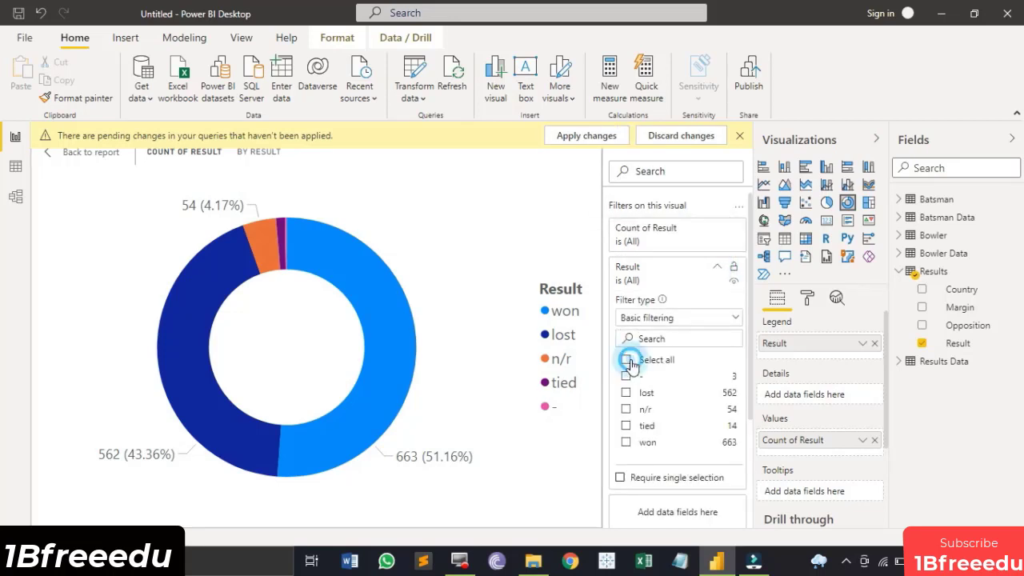
{"action": "left_click", "coordinate": [626, 376]}
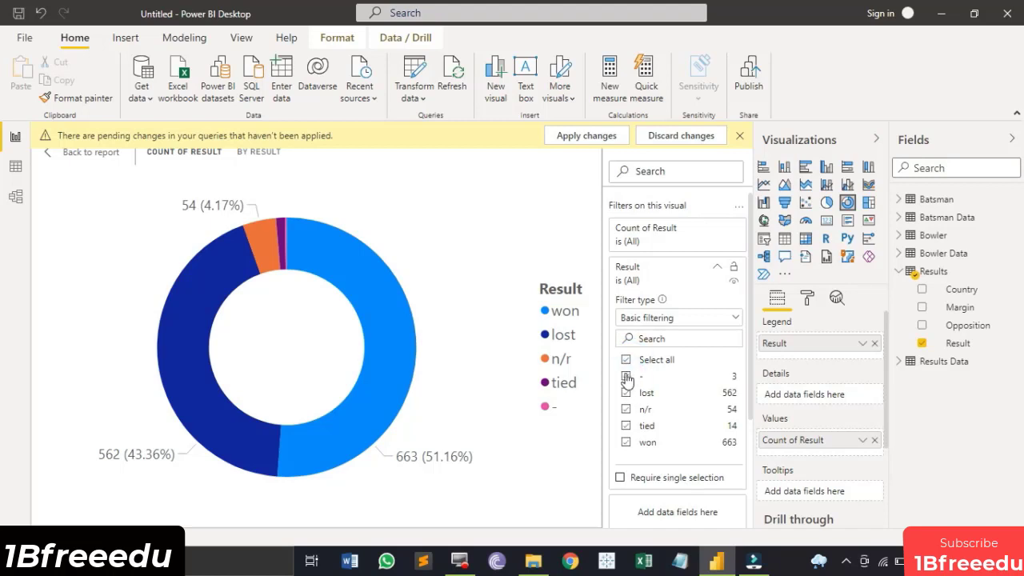
- Review the donut chart's filters and collapse the Result filter card
{"action": "scroll", "coordinate": [676, 392], "scroll_direction": "down", "scroll_amount": 3}
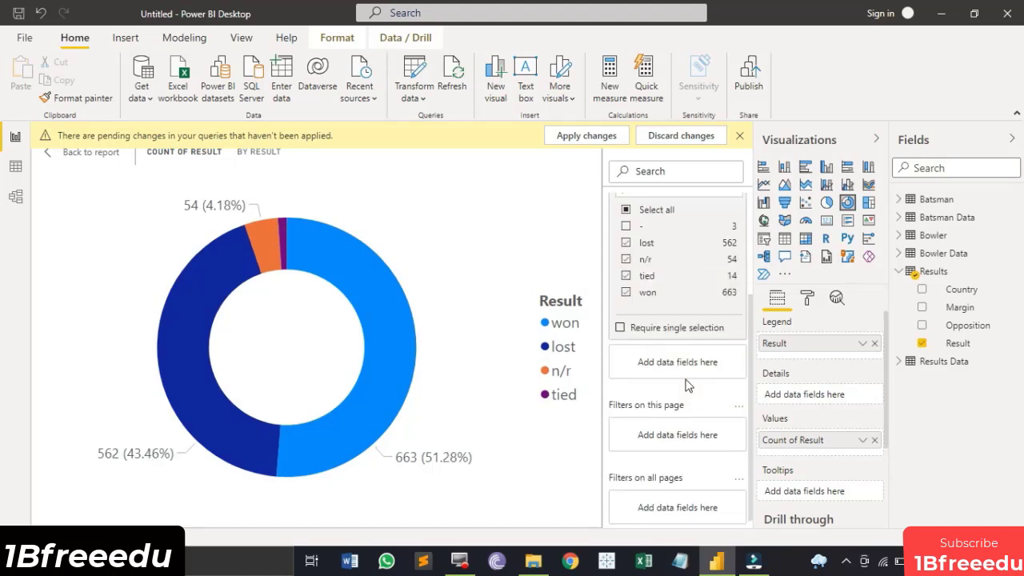
{"action": "scroll", "coordinate": [702, 297], "scroll_direction": "up", "scroll_amount": 1}
{"action": "scroll", "coordinate": [702, 296], "scroll_direction": "up", "scroll_amount": 1}
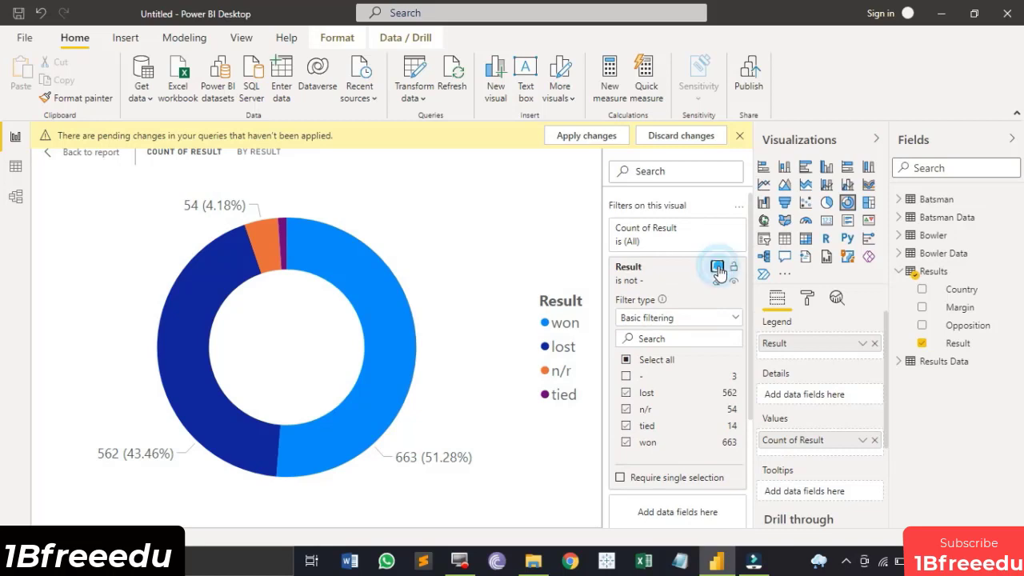
{"action": "left_click", "coordinate": [678, 272]}
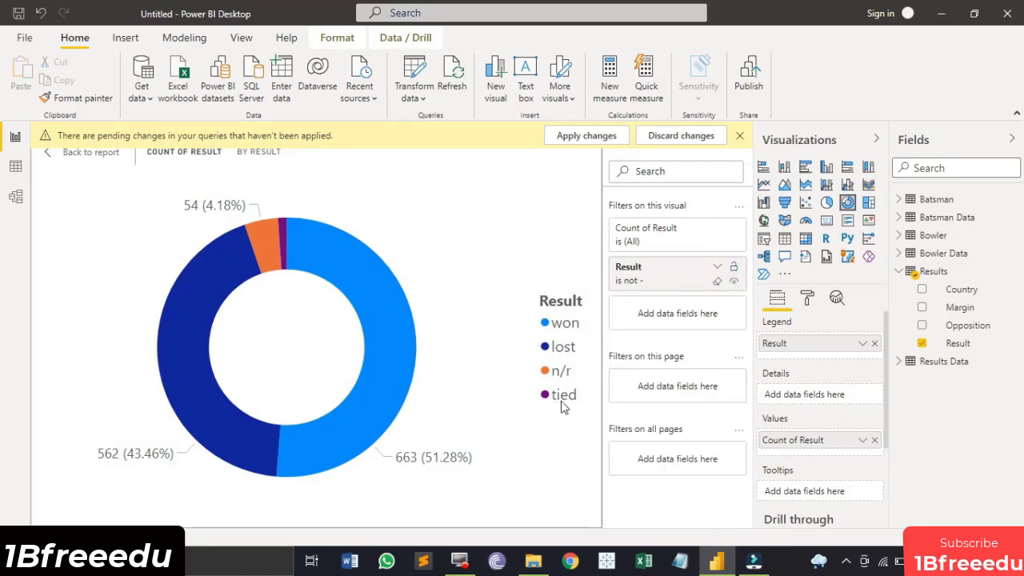
- Set the data color of the donut chart's won slice to dark green, #229F02
{"action": "left_click", "coordinate": [808, 299]}
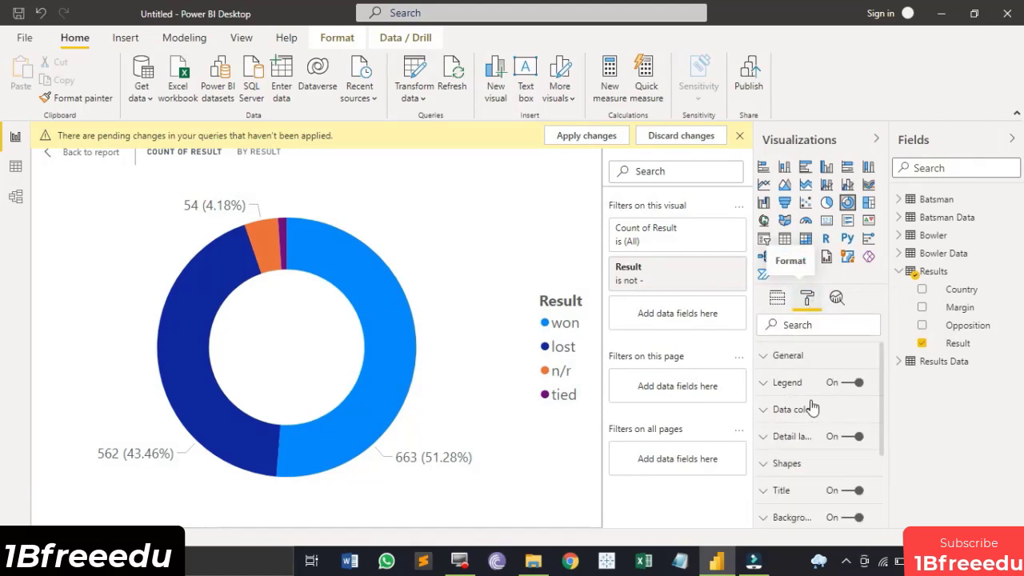
{"action": "left_click", "coordinate": [764, 412]}
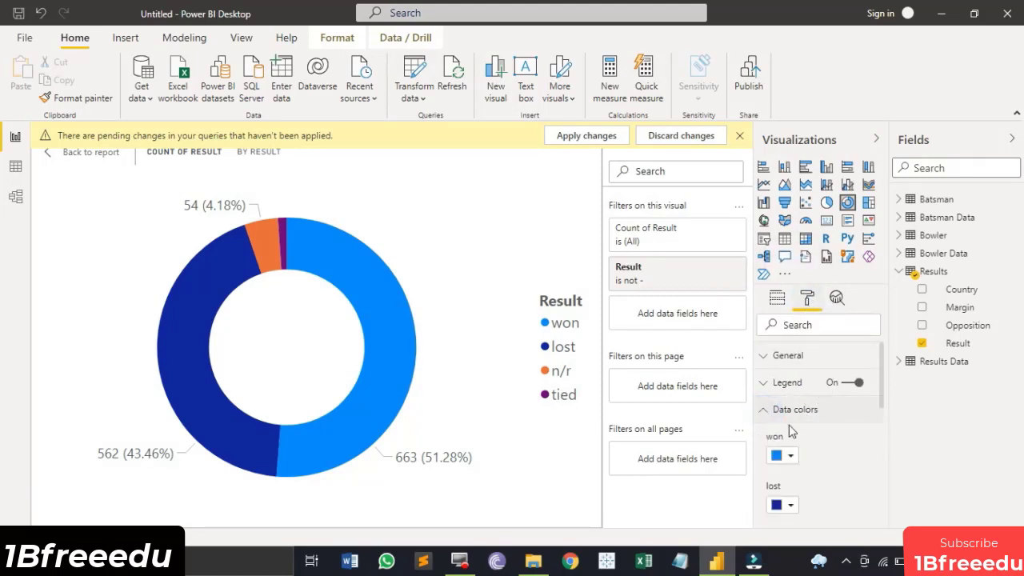
{"action": "left_click", "coordinate": [790, 455]}
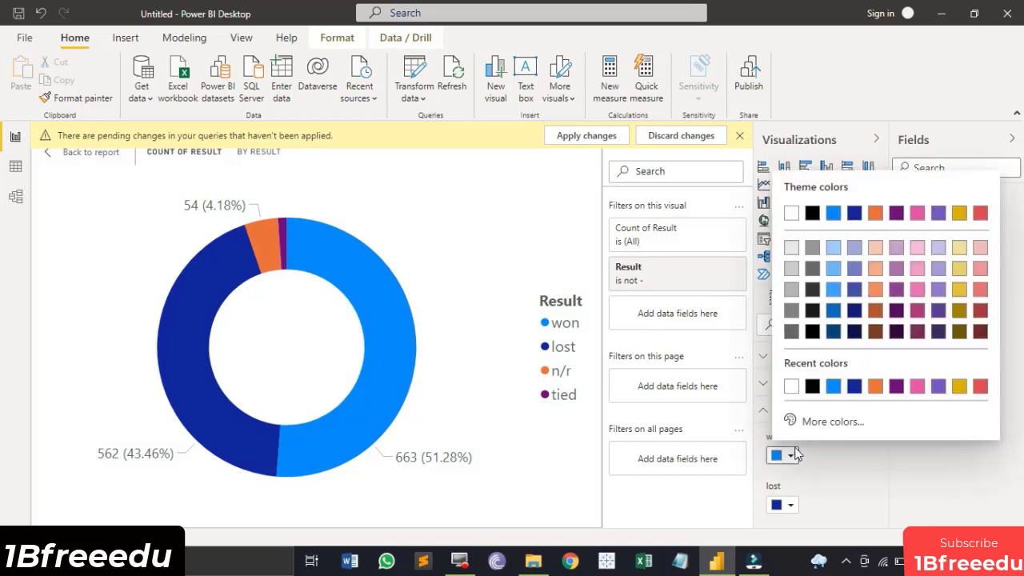
{"action": "left_click", "coordinate": [812, 423]}
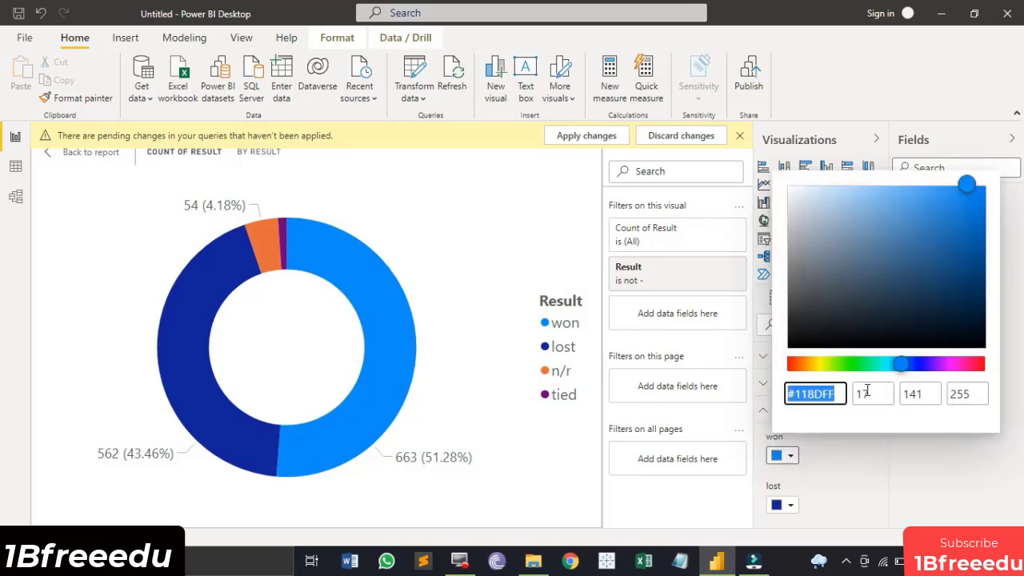
{"action": "left_click", "coordinate": [841, 364]}
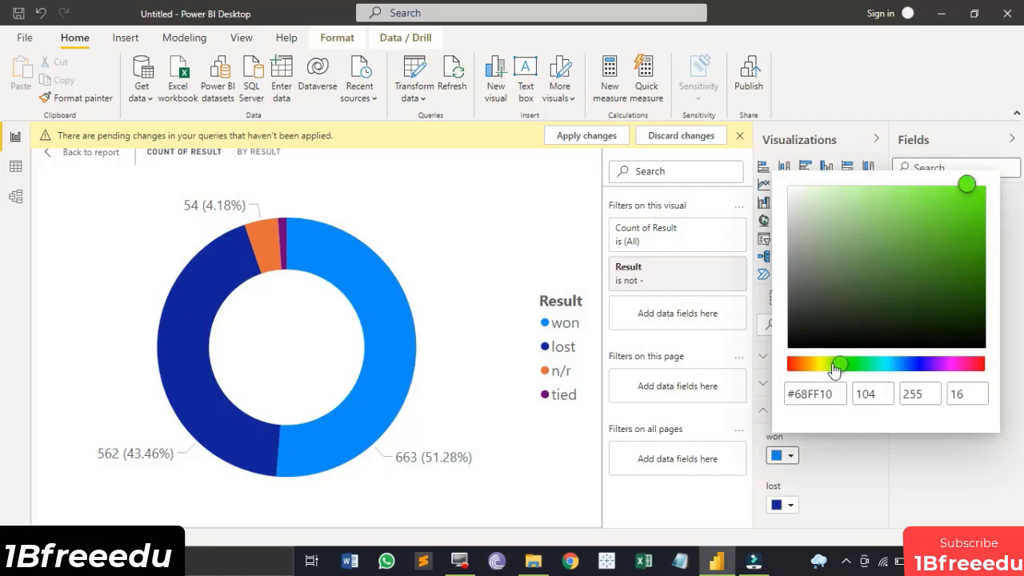
{"action": "left_click", "coordinate": [826, 365]}
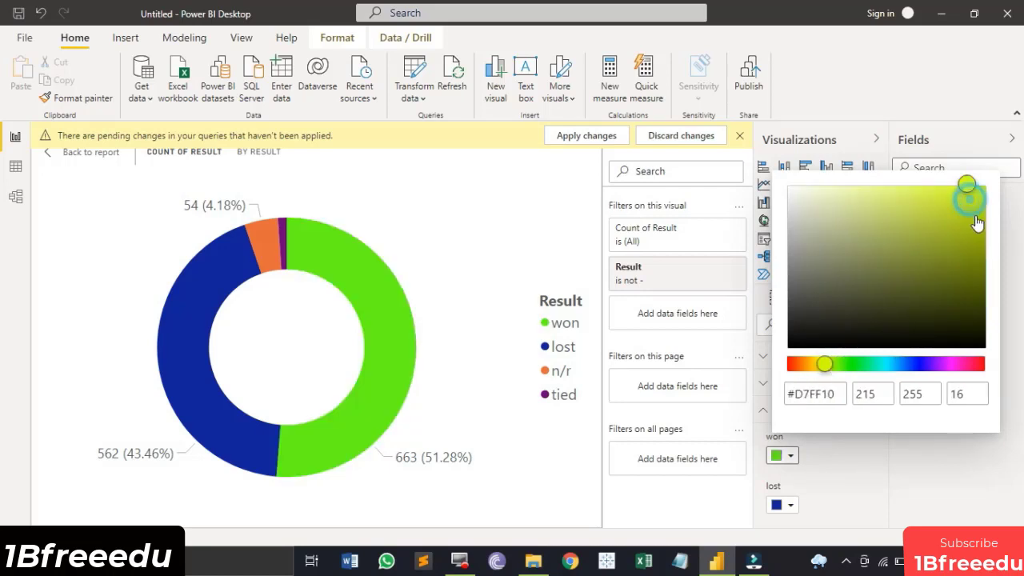
{"action": "left_click_drag", "start_coordinate": [978, 216], "coordinate": [976, 245]}
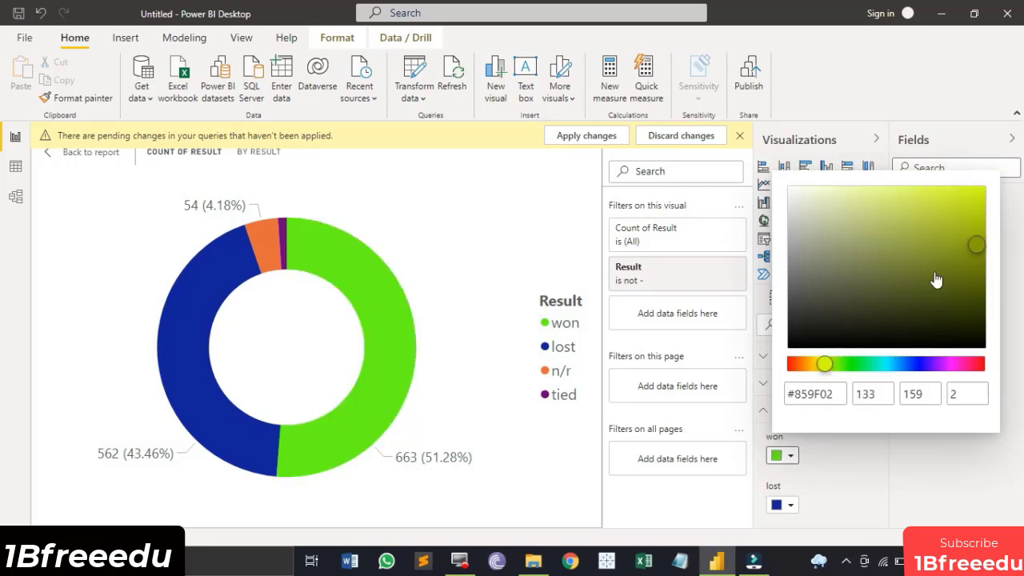
{"action": "left_click", "coordinate": [856, 365]}
{"action": "left_click_drag", "start_coordinate": [856, 365], "coordinate": [846, 365]}
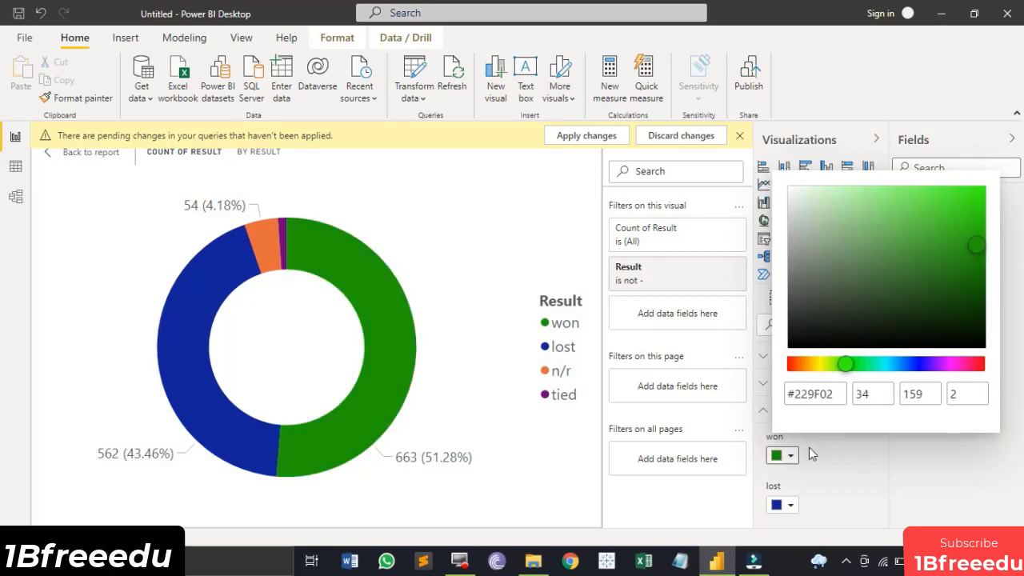
- Set the data color of the donut chart's lost slice to dark red, #9E1111
{"action": "left_click", "coordinate": [790, 504]}
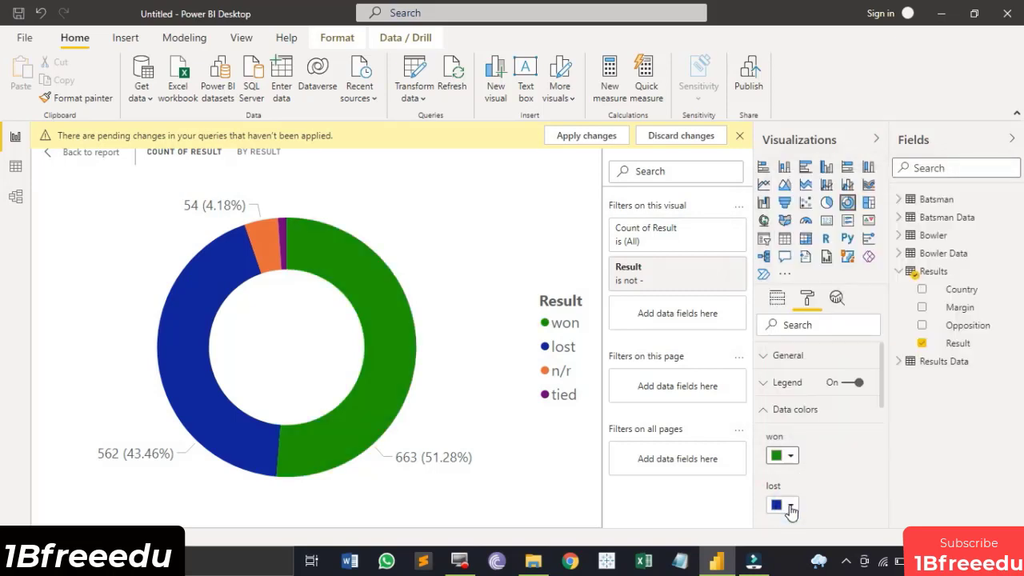
{"action": "left_click", "coordinate": [790, 506]}
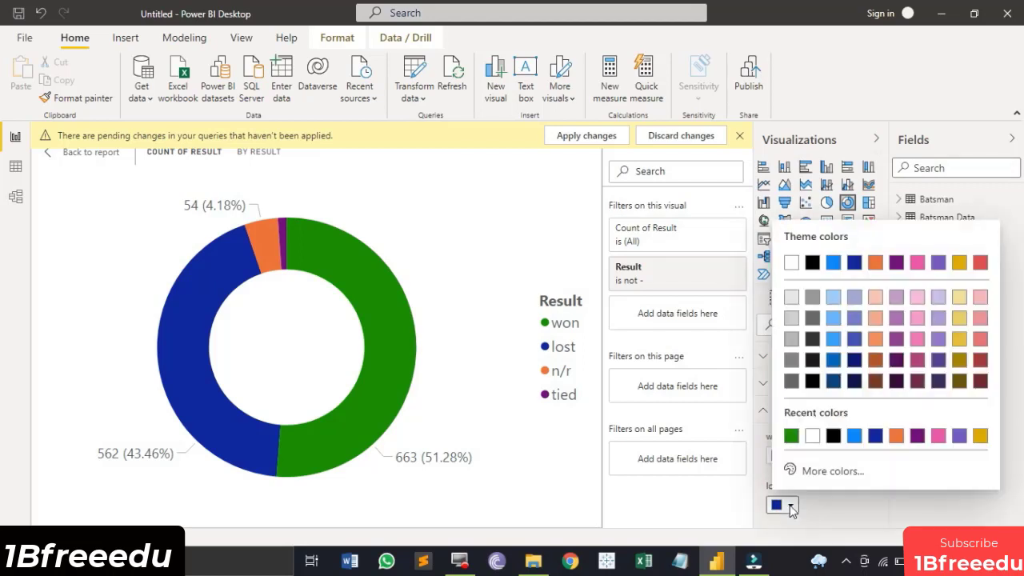
{"action": "left_click", "coordinate": [822, 473]}
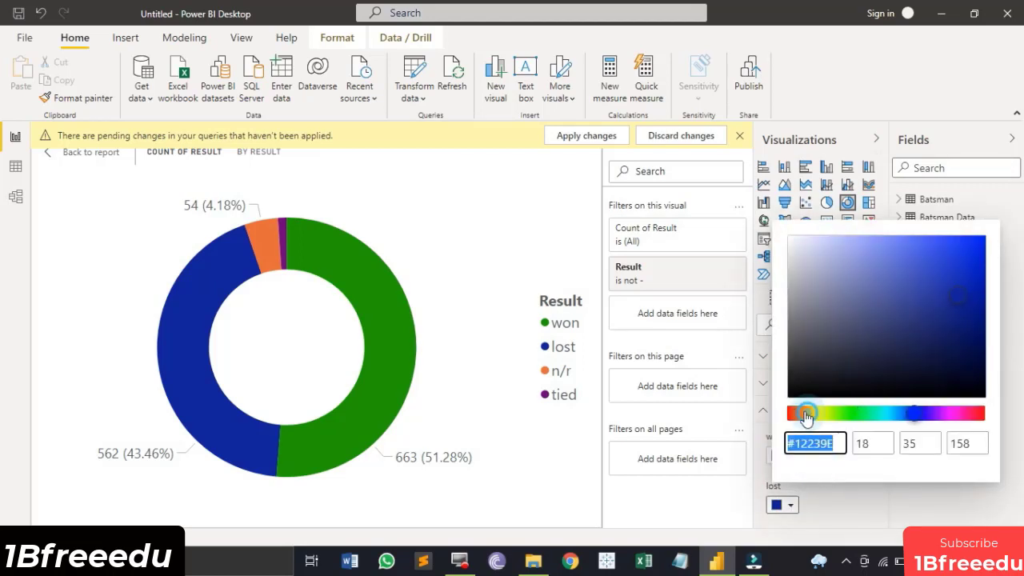
{"action": "left_click_drag", "start_coordinate": [805, 414], "coordinate": [748, 405]}
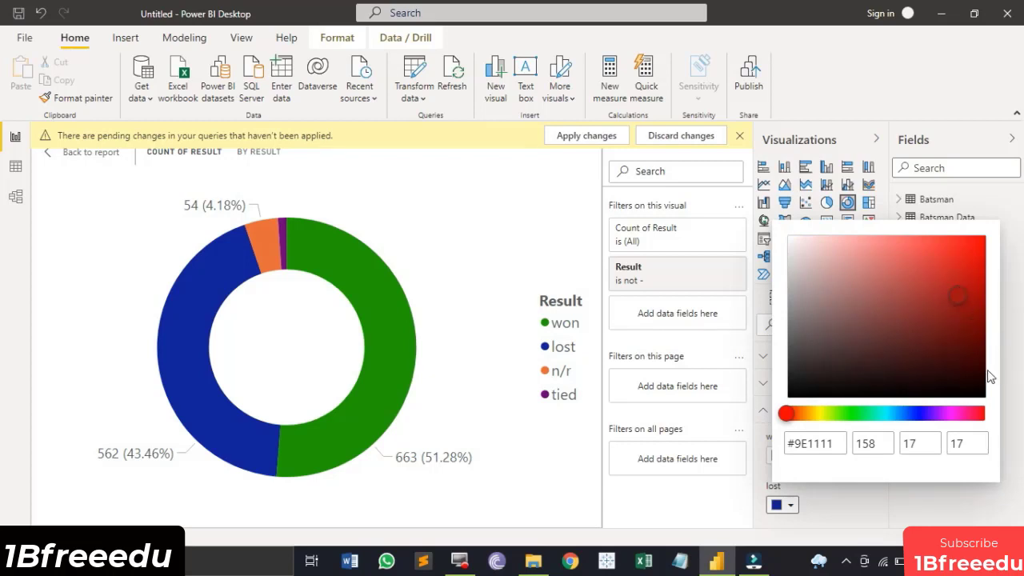
{"action": "left_click", "coordinate": [826, 501]}
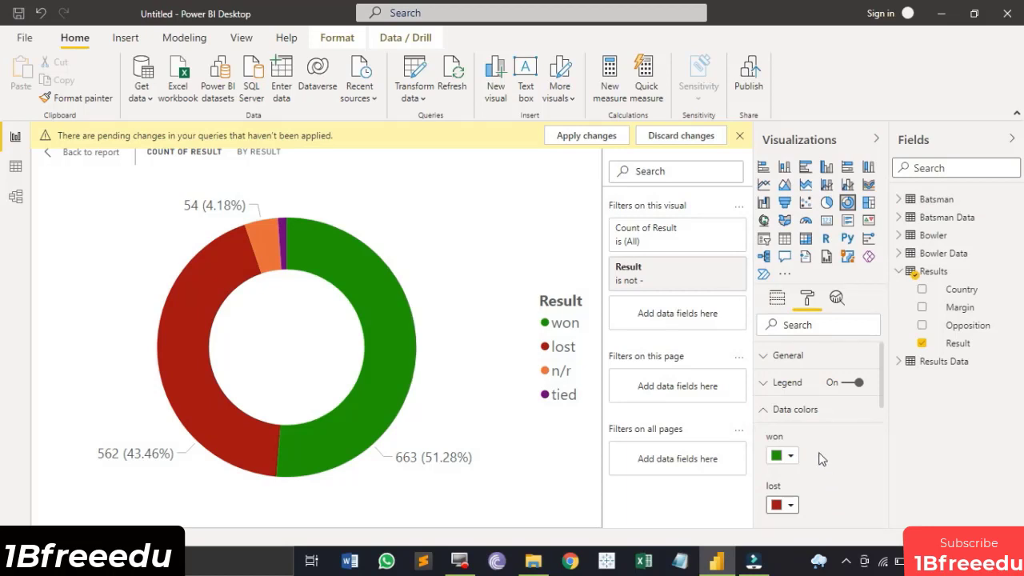
- Set the n/r slice's data color to the darkest navy blue theme shade and apply the pending query changes
{"action": "scroll", "coordinate": [823, 459], "scroll_direction": "down", "scroll_amount": 5}
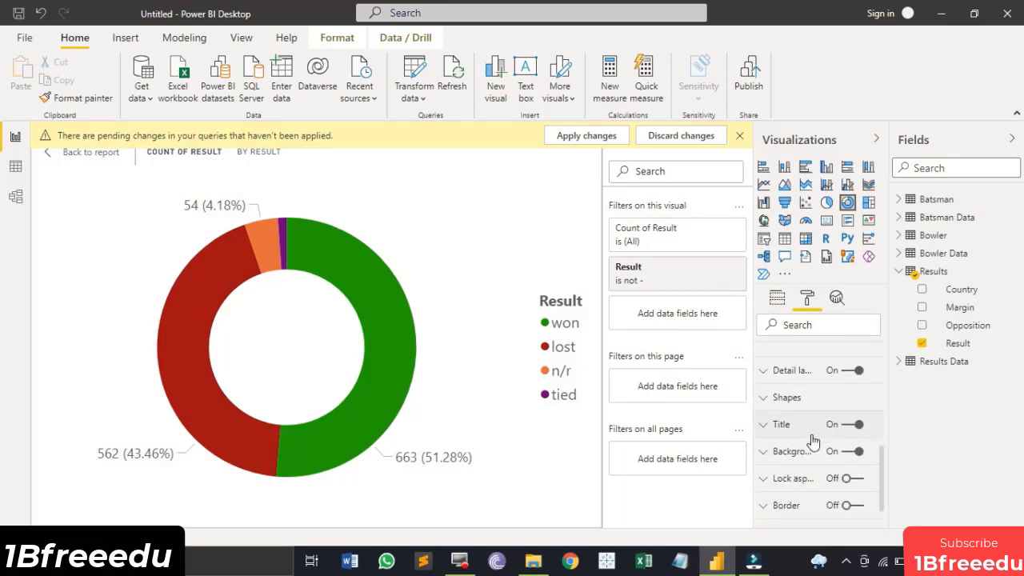
{"action": "scroll", "coordinate": [804, 396], "scroll_direction": "up", "scroll_amount": 5}
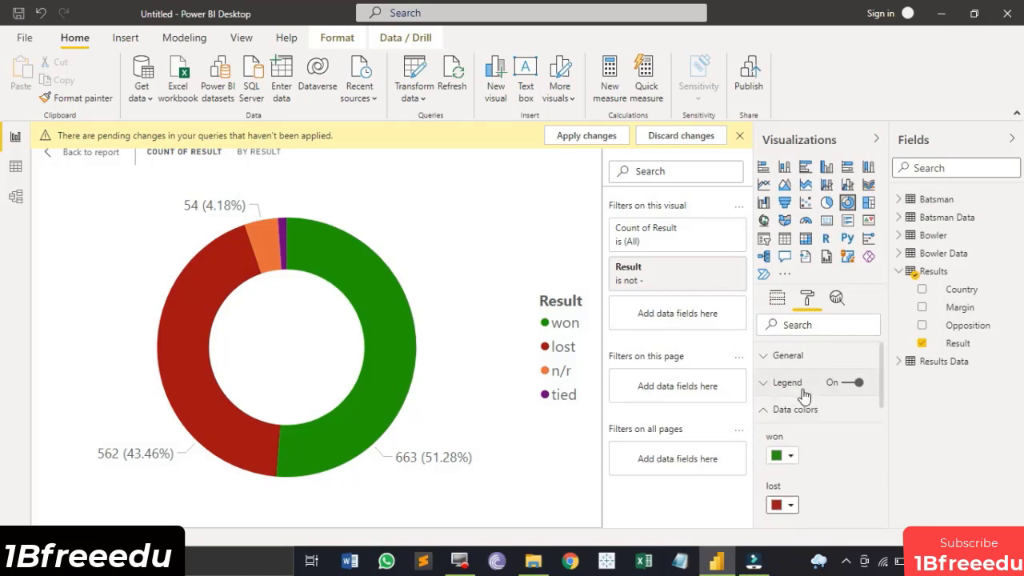
{"action": "scroll", "coordinate": [804, 400], "scroll_direction": "down", "scroll_amount": 2}
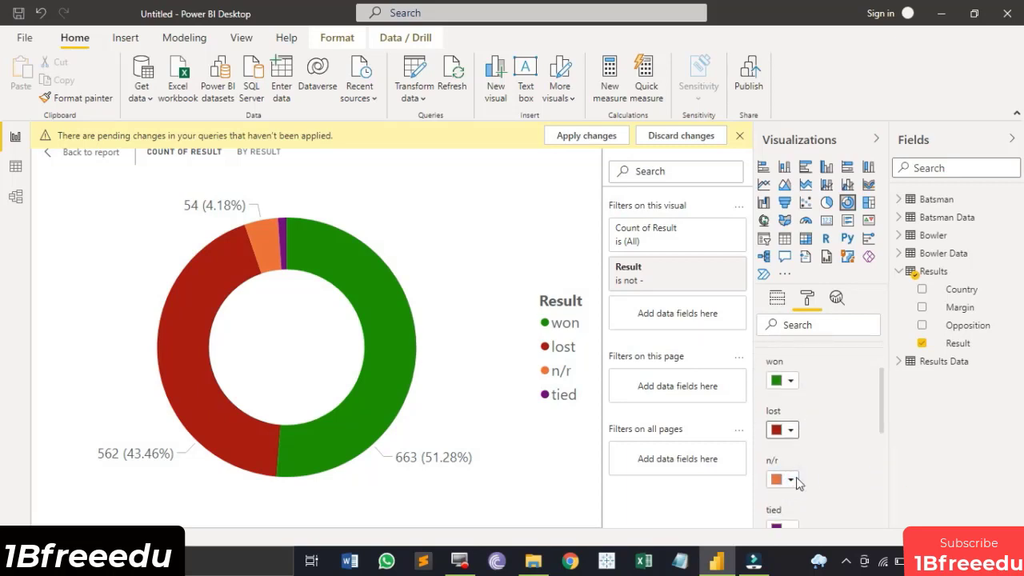
{"action": "left_click", "coordinate": [790, 480]}
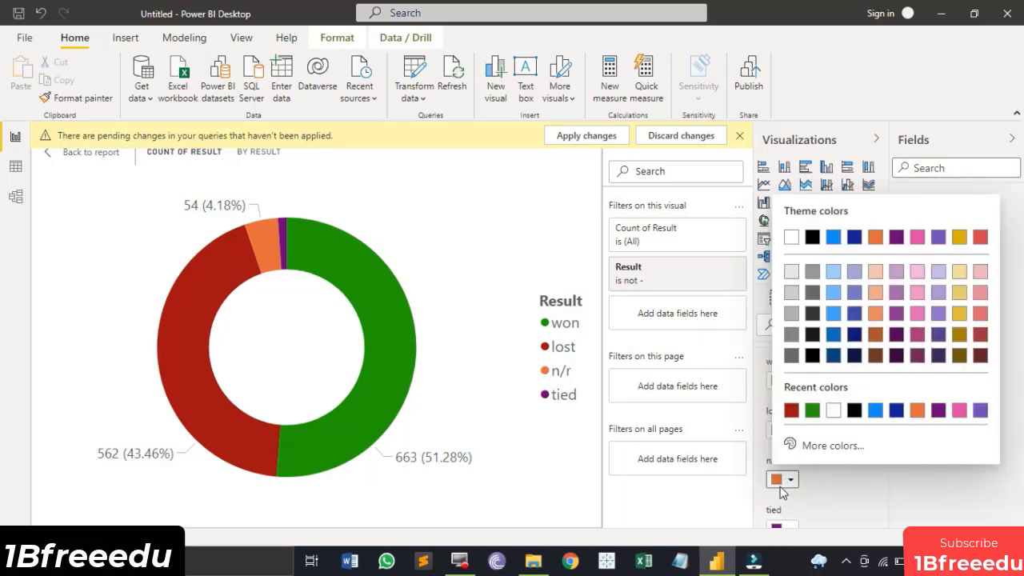
{"action": "left_click", "coordinate": [854, 356]}
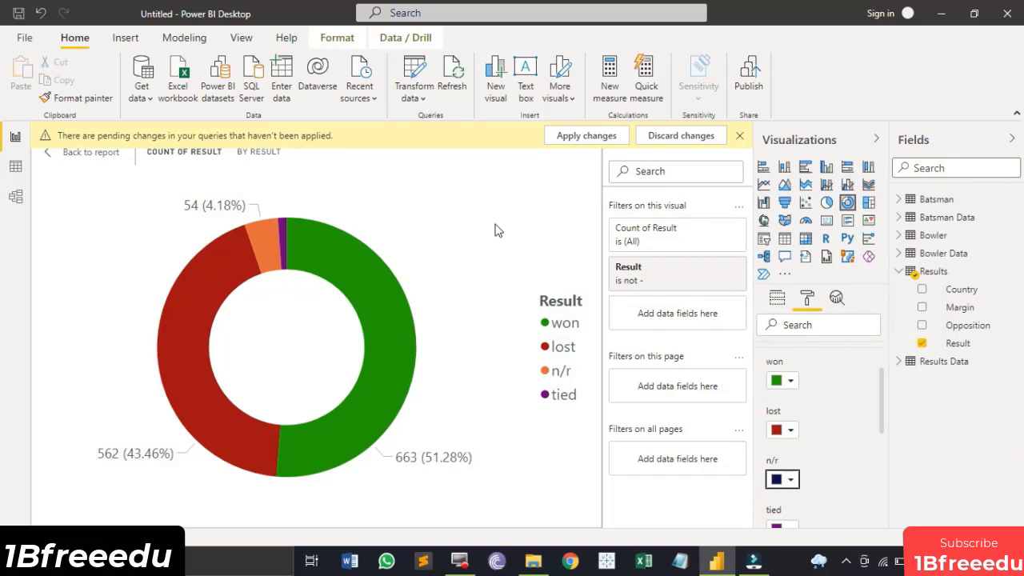
{"action": "left_click", "coordinate": [606, 138]}
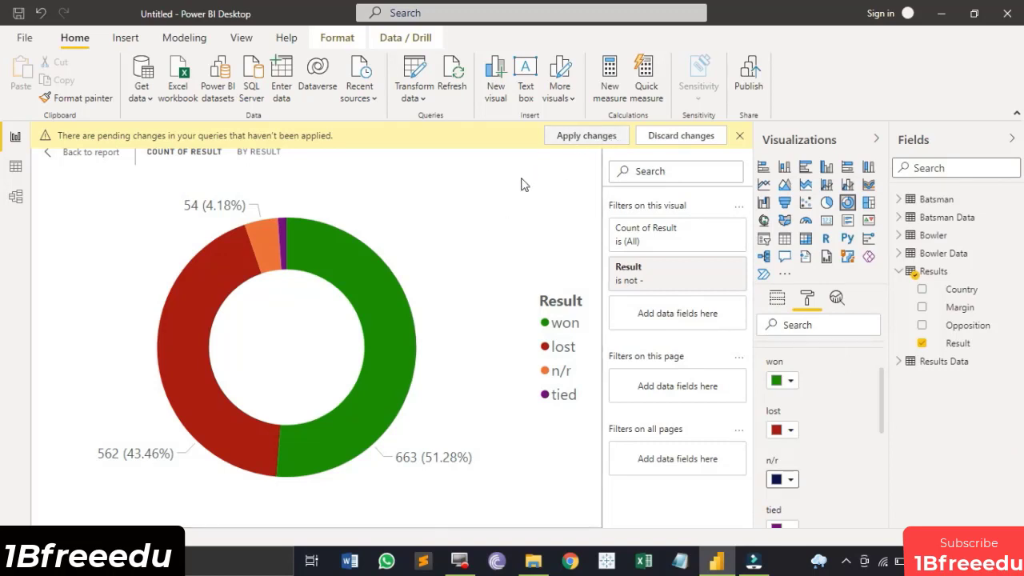
{"action": "left_click", "coordinate": [584, 136]}
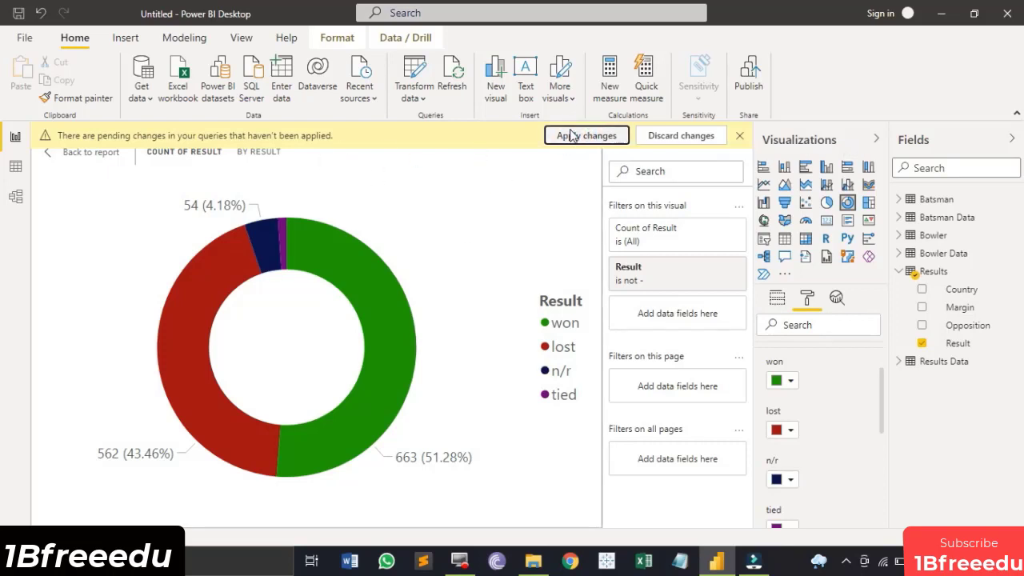
- Change the donut chart's title text to "Results" and return from focus mode to the report page
{"action": "scroll", "coordinate": [824, 392], "scroll_direction": "up", "scroll_amount": 1}
{"action": "scroll", "coordinate": [824, 392], "scroll_direction": "up", "scroll_amount": 1}
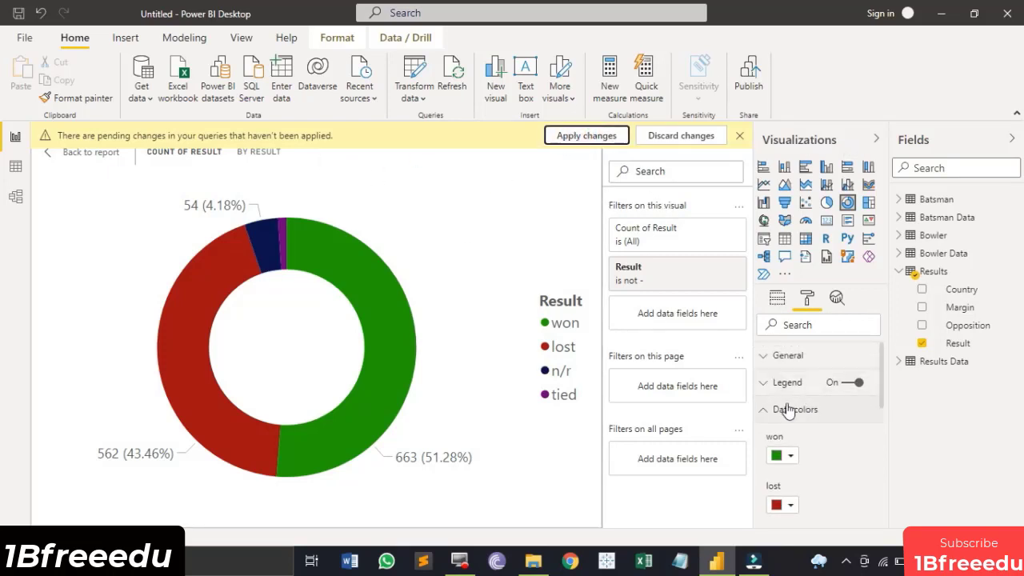
{"action": "left_click", "coordinate": [768, 408]}
{"action": "scroll", "coordinate": [832, 414], "scroll_direction": "down", "scroll_amount": 1}
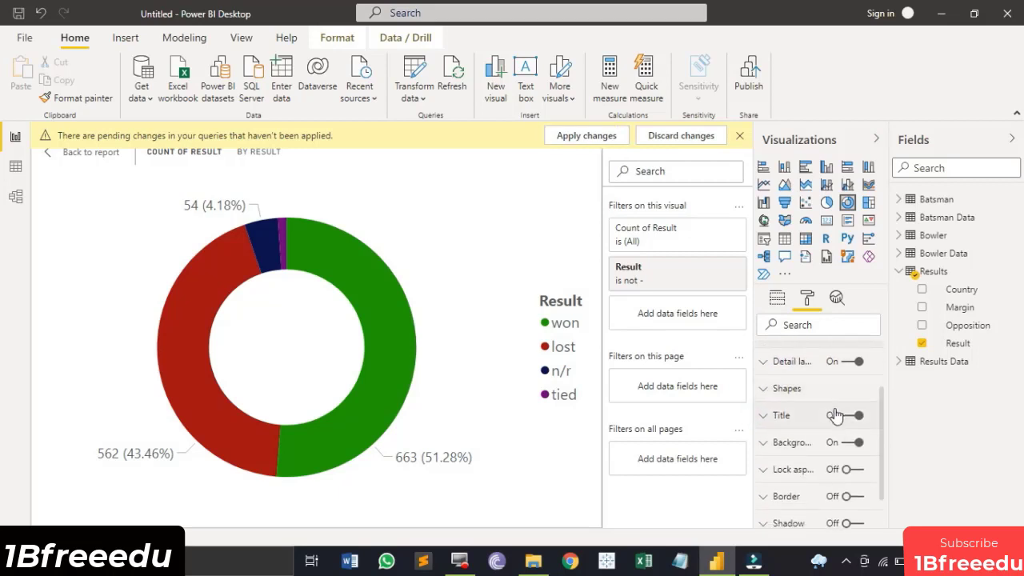
{"action": "left_click", "coordinate": [789, 424]}
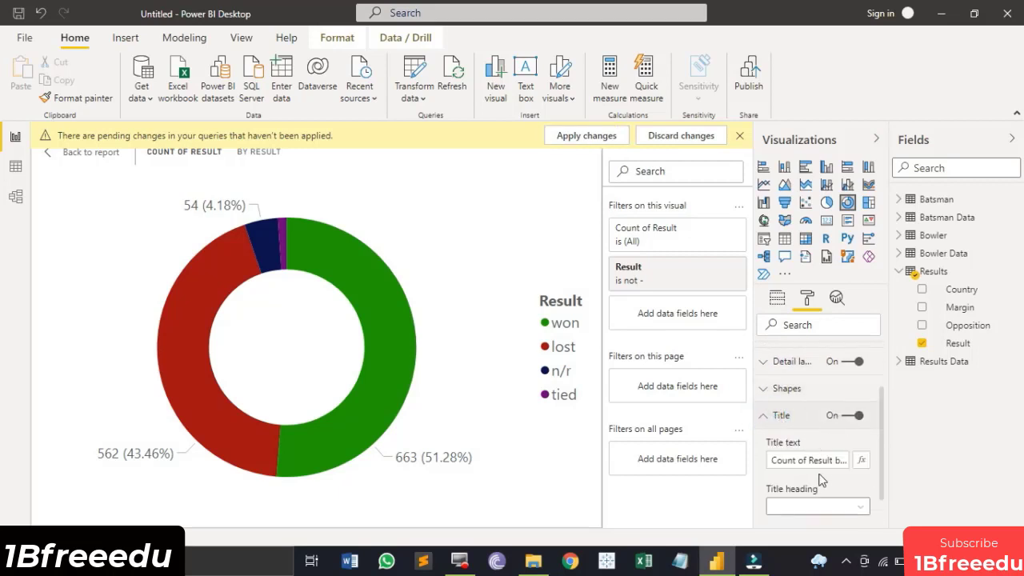
{"action": "triple_click", "coordinate": [820, 463]}
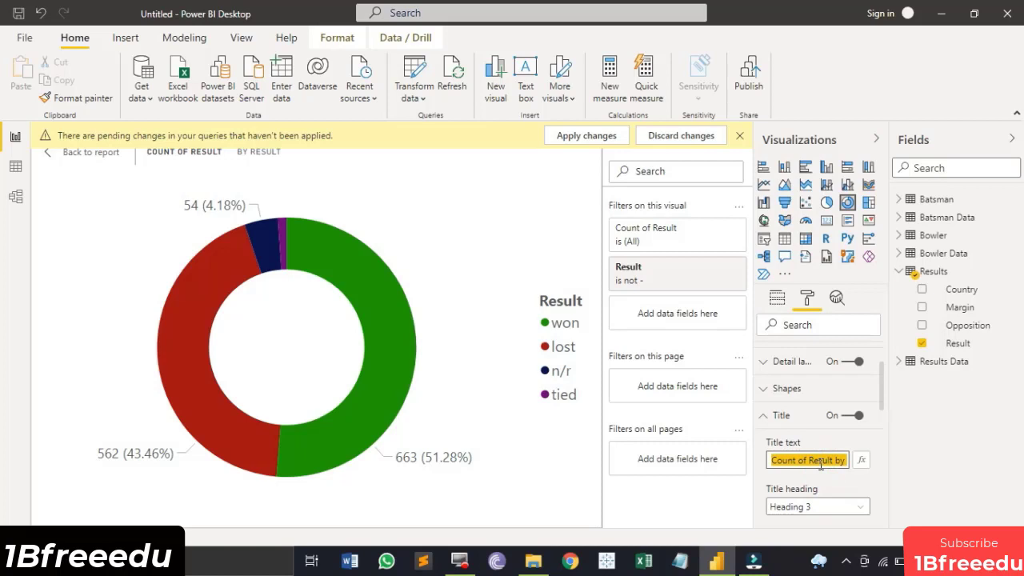
{"action": "type", "text": "Results"}
{"action": "left_click", "coordinate": [88, 157]}
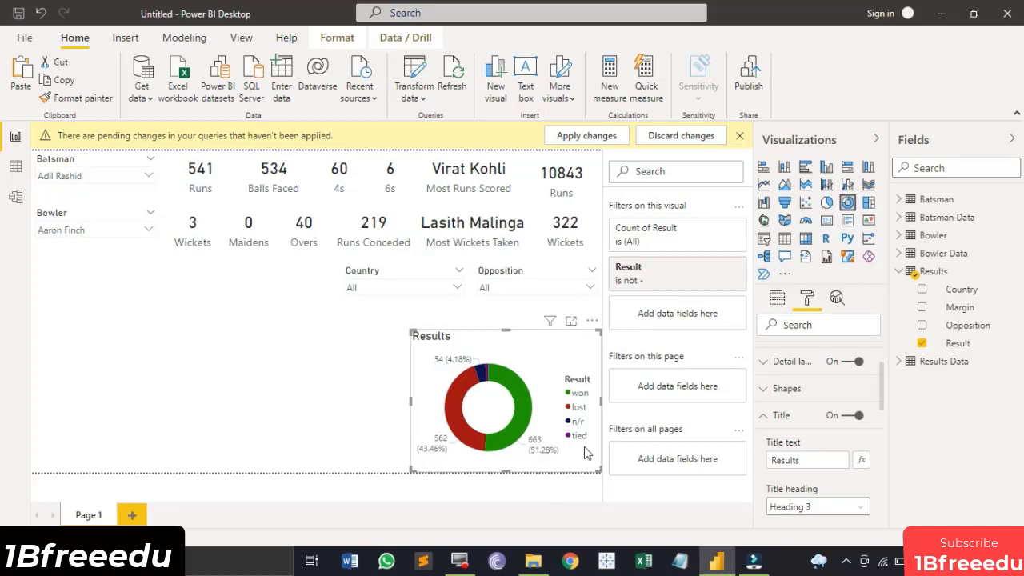
- Set the label style of the donut chart's detail labels to Data value
{"action": "left_click", "coordinate": [764, 418]}
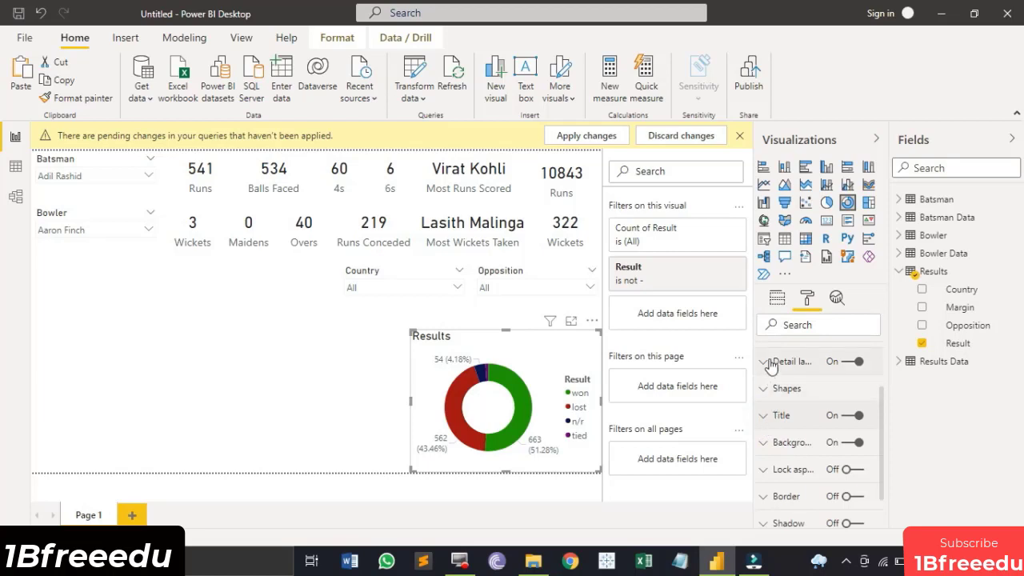
{"action": "left_click", "coordinate": [766, 363]}
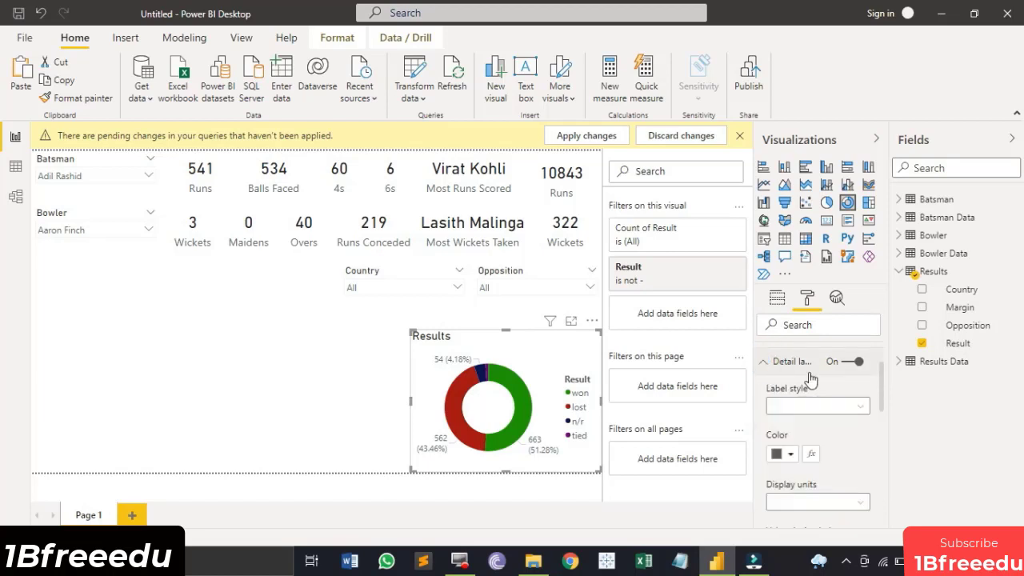
{"action": "left_click", "coordinate": [863, 408]}
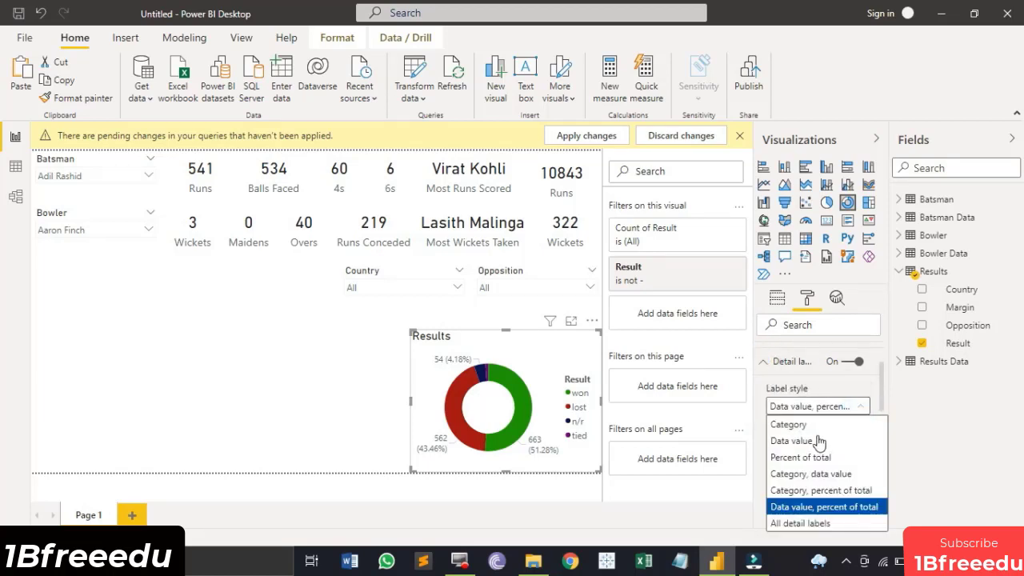
{"action": "left_click", "coordinate": [792, 440]}
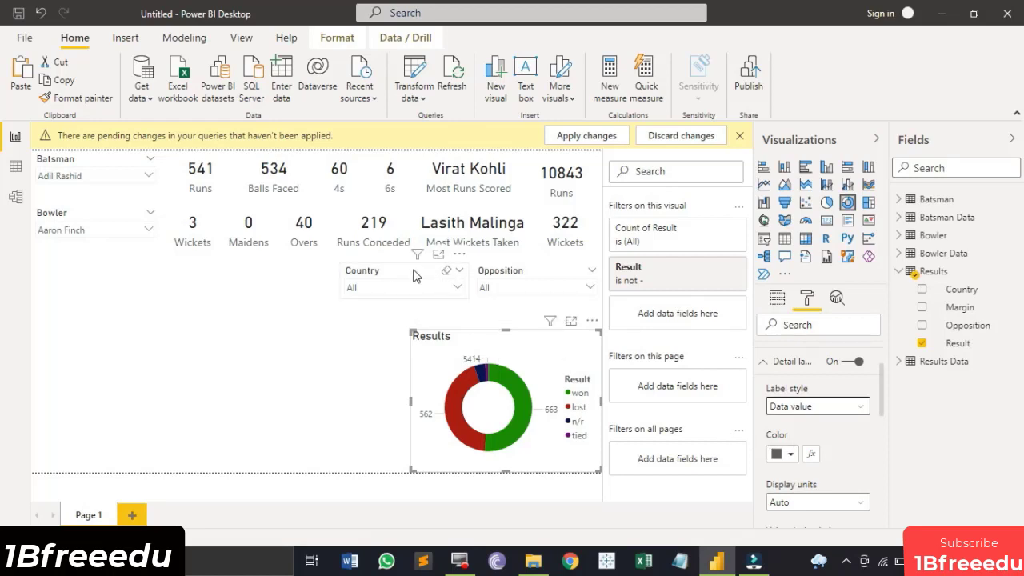
- Select Bangladesh in the Country slicer and close its list
{"action": "left_click", "coordinate": [458, 292]}
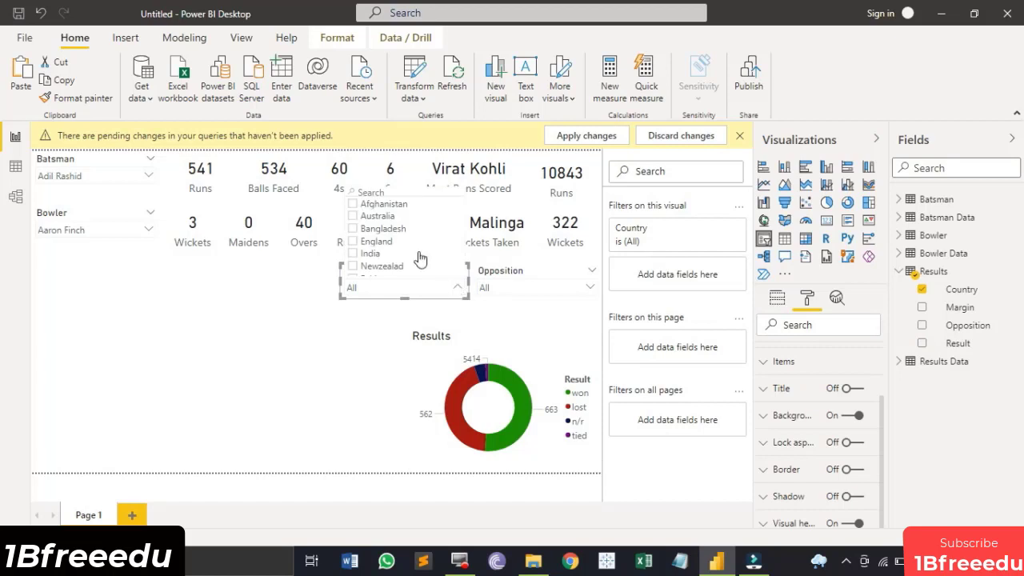
{"action": "left_click", "coordinate": [352, 230]}
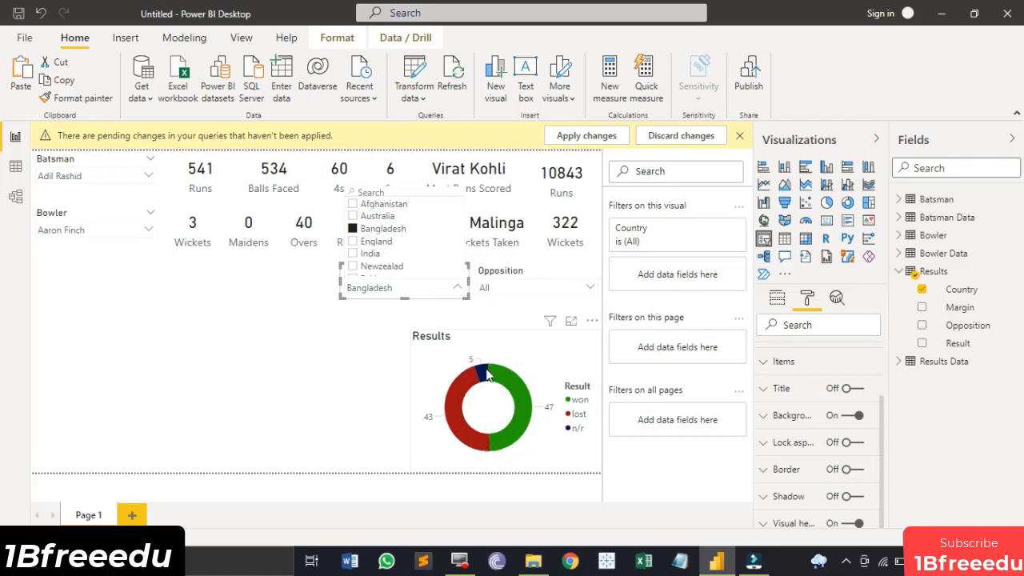
{"action": "left_click", "coordinate": [381, 322]}
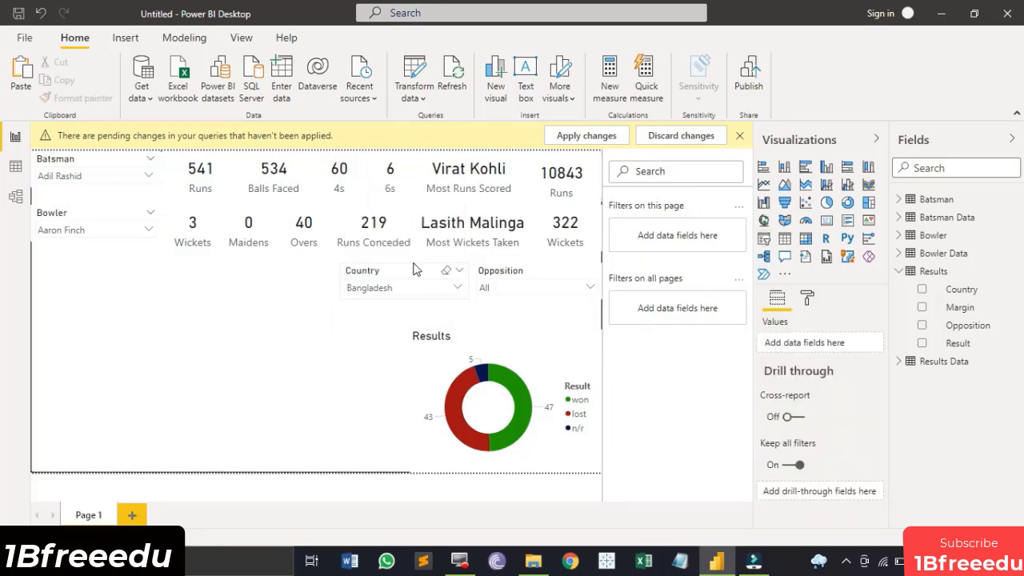
- Narrow the Country slicer beside the Opposition slicer and shrink the donut chart beneath them, with its legend at the bottom
{"action": "left_click", "coordinate": [346, 291]}
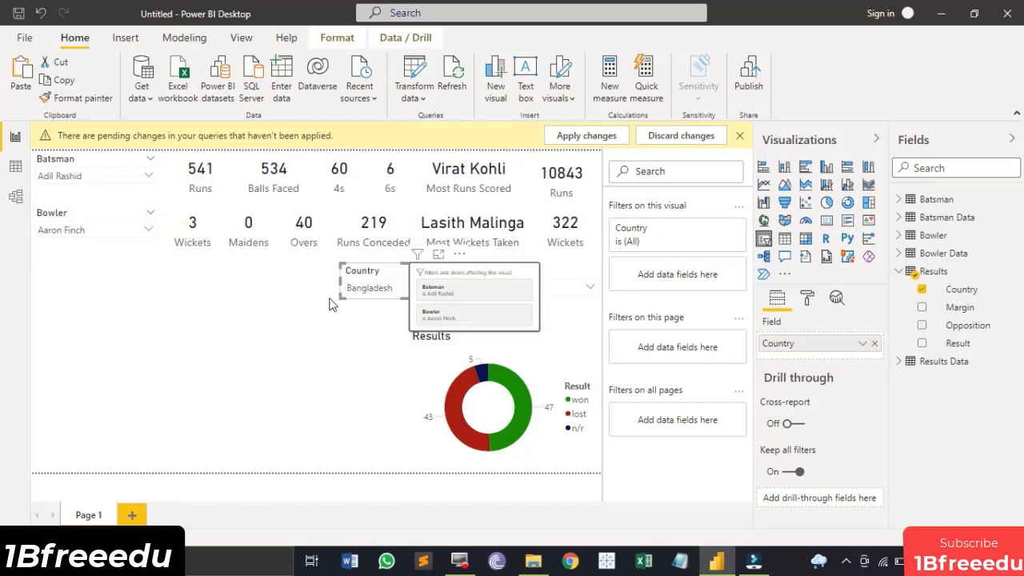
{"action": "left_click", "coordinate": [422, 424]}
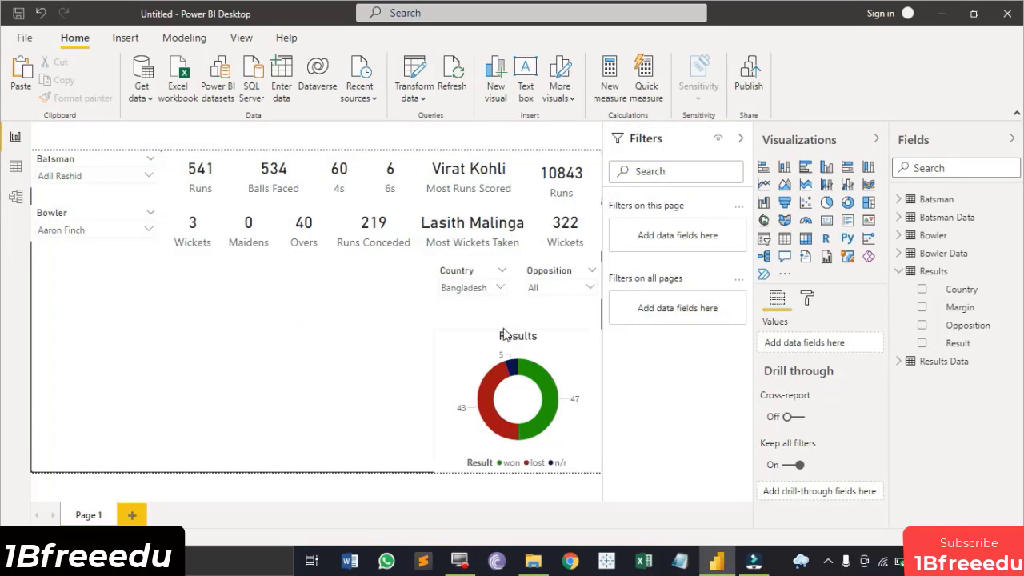
- Review the donut chart's shape and title formatting settings, including title alignment, text size and font family
{"action": "left_click", "coordinate": [806, 301]}
{"action": "left_click", "coordinate": [565, 350]}
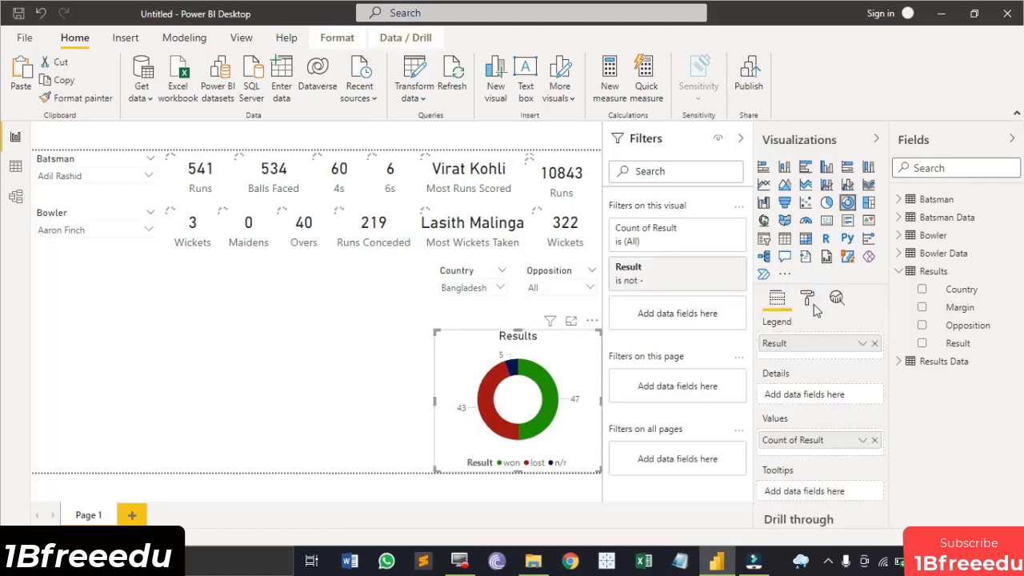
{"action": "left_click", "coordinate": [813, 305]}
{"action": "left_click", "coordinate": [761, 470]}
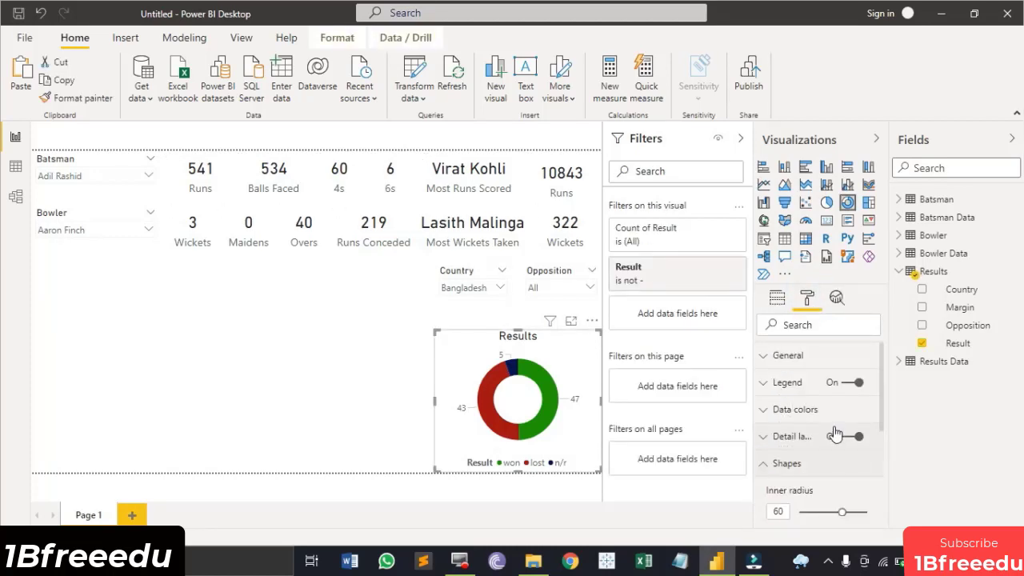
{"action": "scroll", "coordinate": [835, 434], "scroll_direction": "down", "scroll_amount": 5}
{"action": "scroll", "coordinate": [835, 430], "scroll_direction": "up", "scroll_amount": 4}
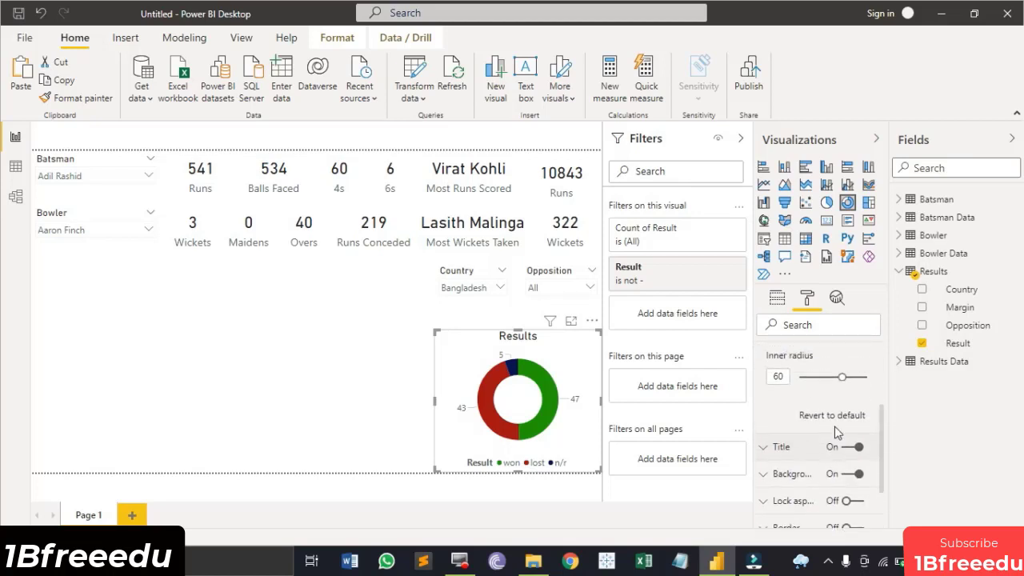
{"action": "scroll", "coordinate": [801, 408], "scroll_direction": "down", "scroll_amount": 4}
{"action": "left_click", "coordinate": [777, 358]}
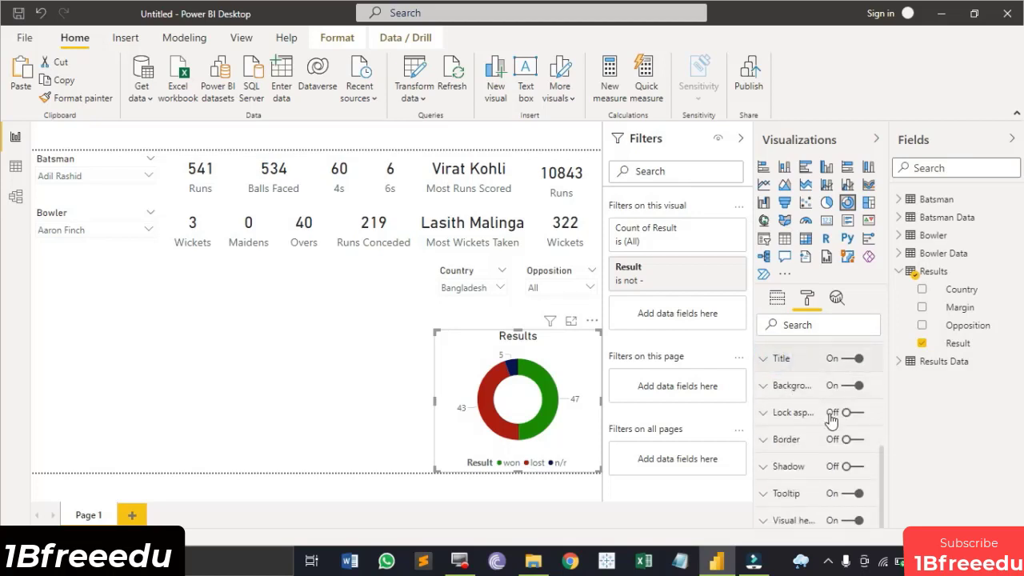
{"action": "scroll", "coordinate": [824, 435], "scroll_direction": "down", "scroll_amount": 3}
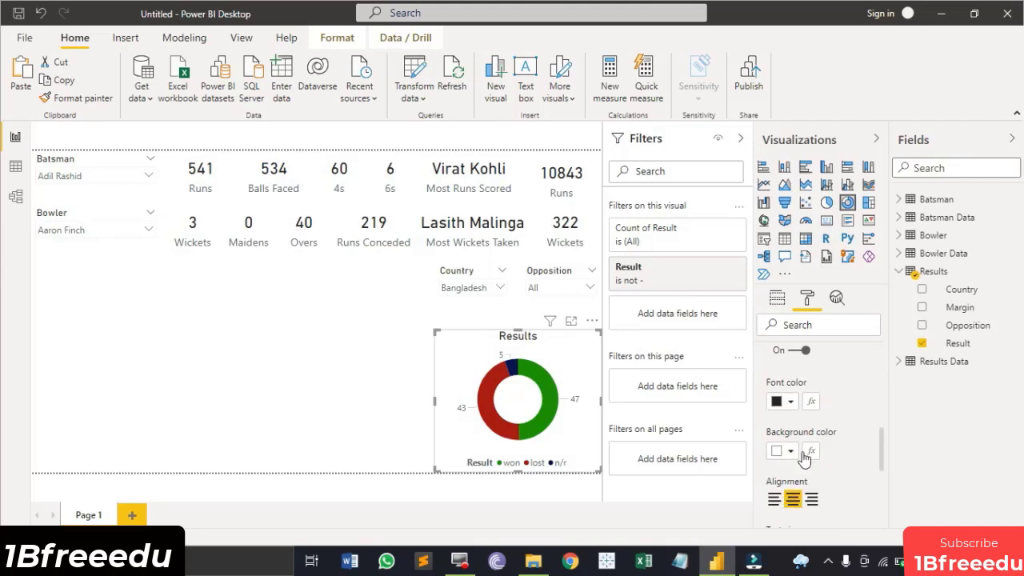
{"action": "scroll", "coordinate": [804, 428], "scroll_direction": "down", "scroll_amount": 1}
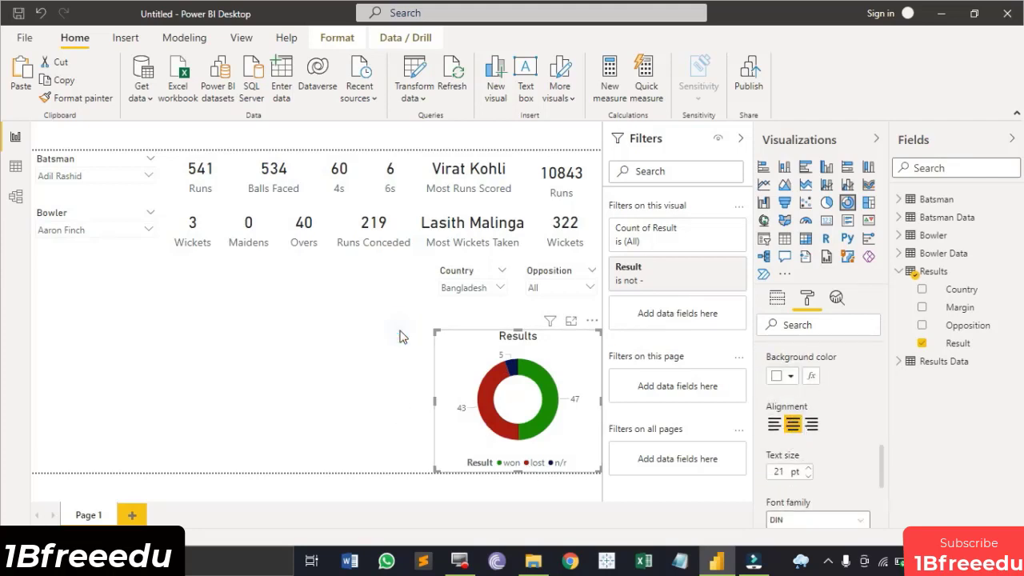
{"action": "left_click", "coordinate": [437, 324]}
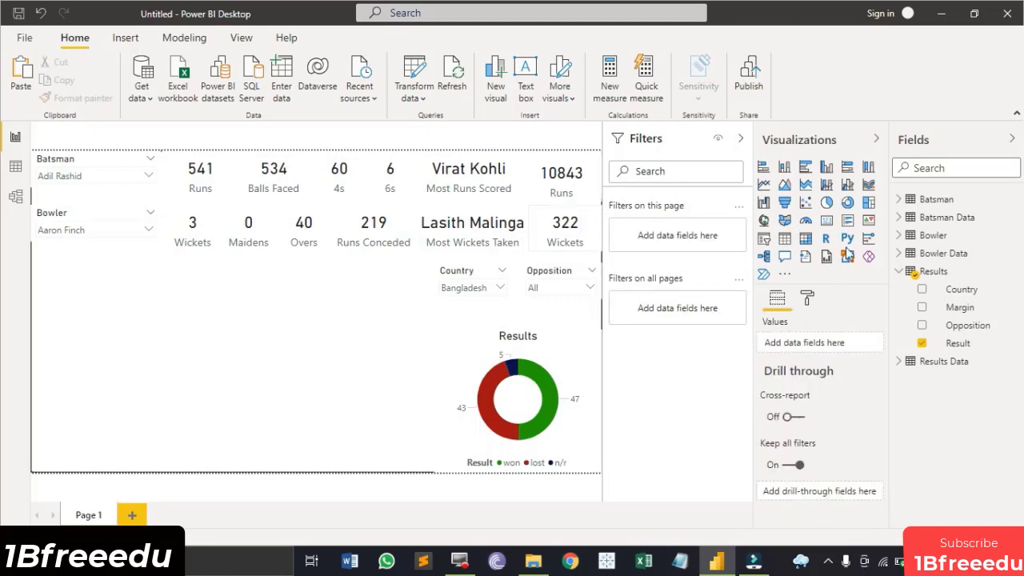
- Add an empty card visual, resize it to a short strip and place it between the slicers and the donut chart
{"action": "left_click", "coordinate": [830, 224]}
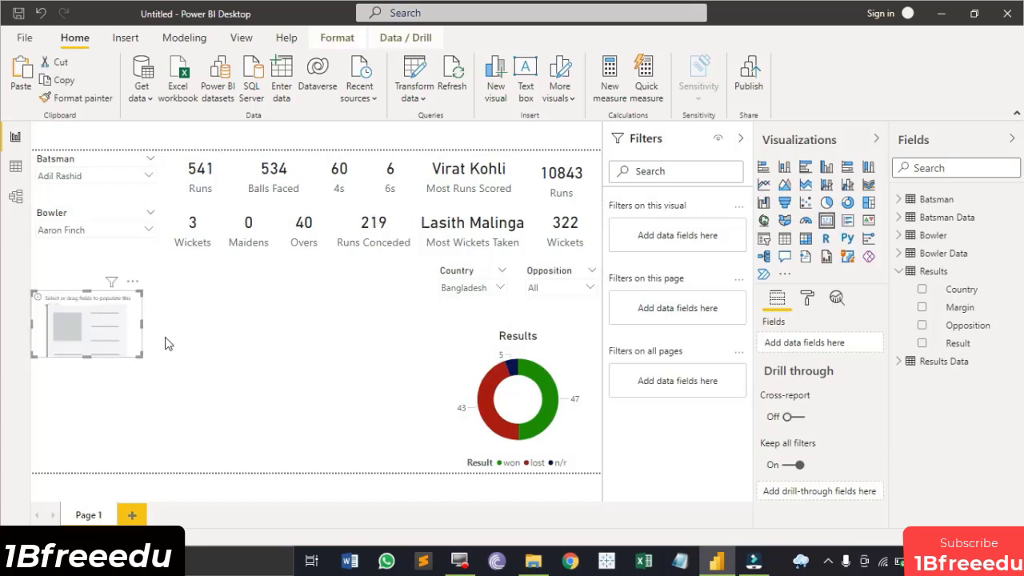
{"action": "left_click_drag", "start_coordinate": [100, 336], "coordinate": [538, 348]}
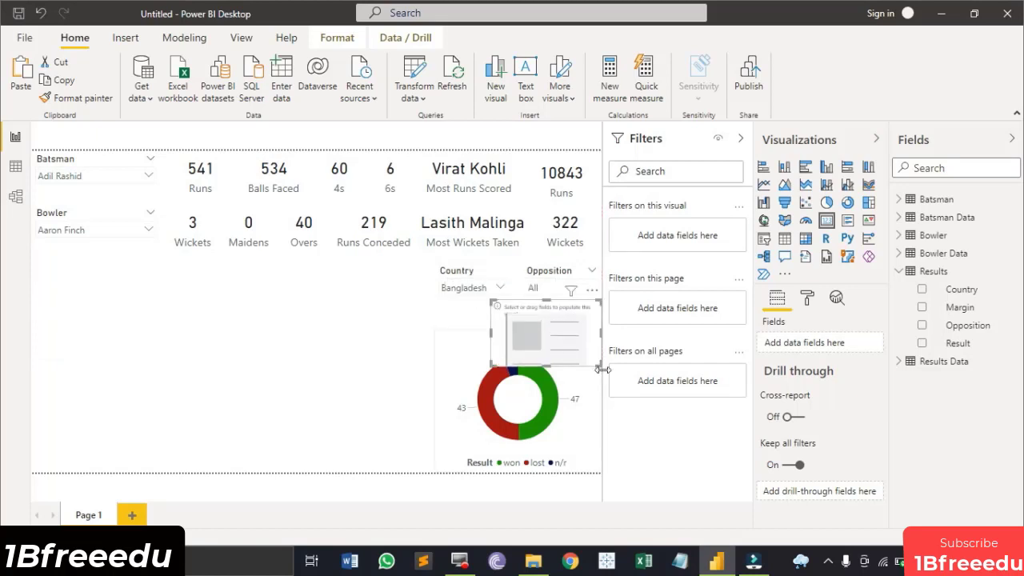
{"action": "left_click_drag", "start_coordinate": [594, 361], "coordinate": [558, 329]}
{"action": "left_click_drag", "start_coordinate": [491, 323], "coordinate": [433, 319]}
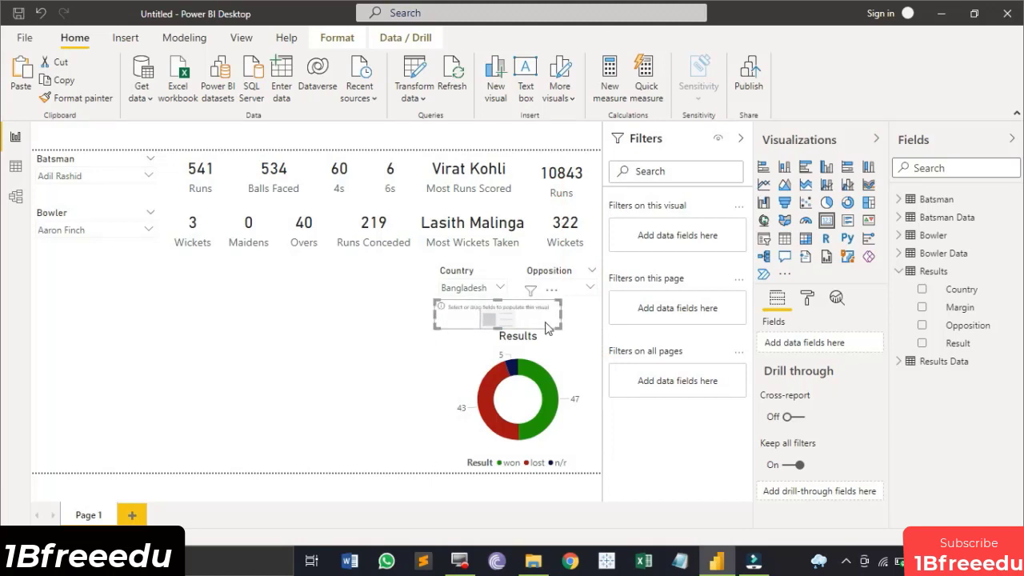
{"action": "left_click_drag", "start_coordinate": [530, 313], "coordinate": [556, 316]}
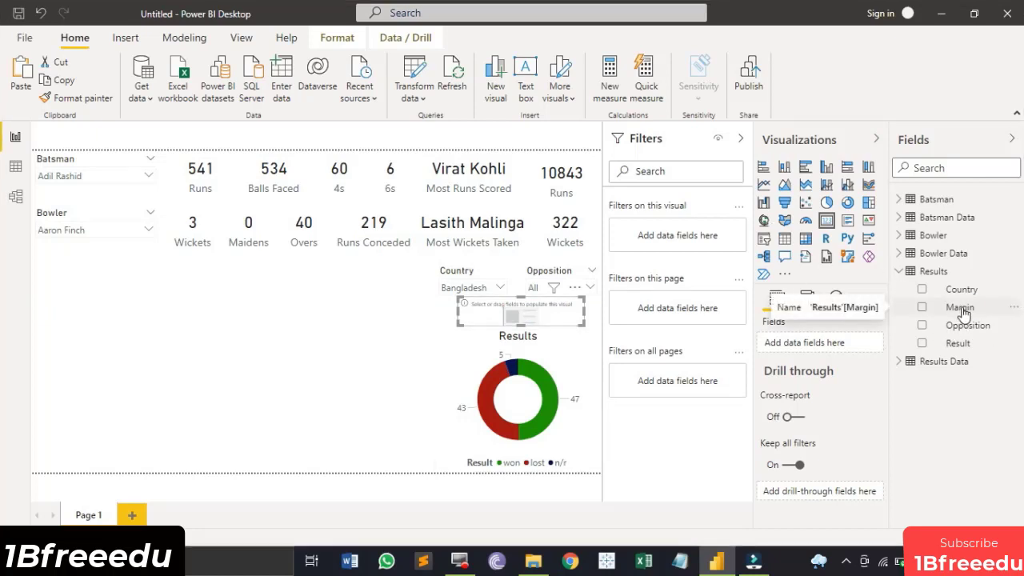
- Add Margin as a visual-level filter on the new card, using Top N to show the top 1 item
{"action": "left_click_drag", "start_coordinate": [963, 312], "coordinate": [678, 233]}
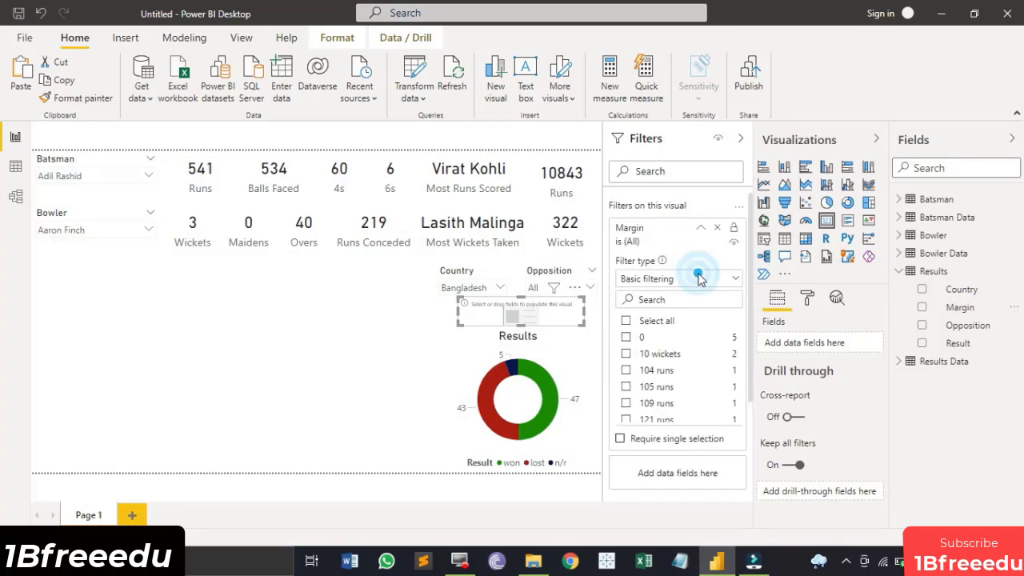
{"action": "left_click", "coordinate": [698, 278]}
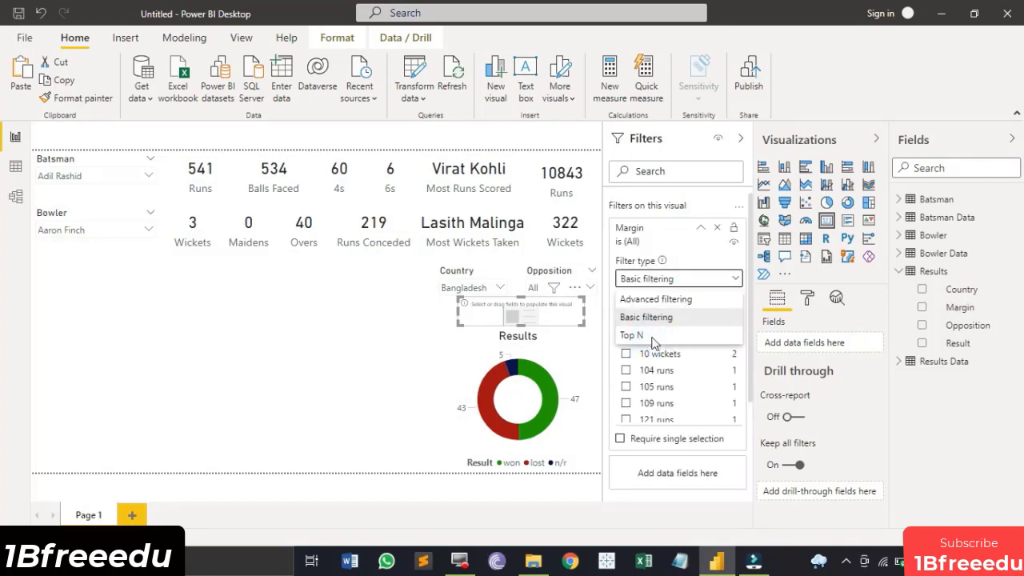
{"action": "left_click", "coordinate": [652, 338]}
{"action": "left_click", "coordinate": [696, 317]}
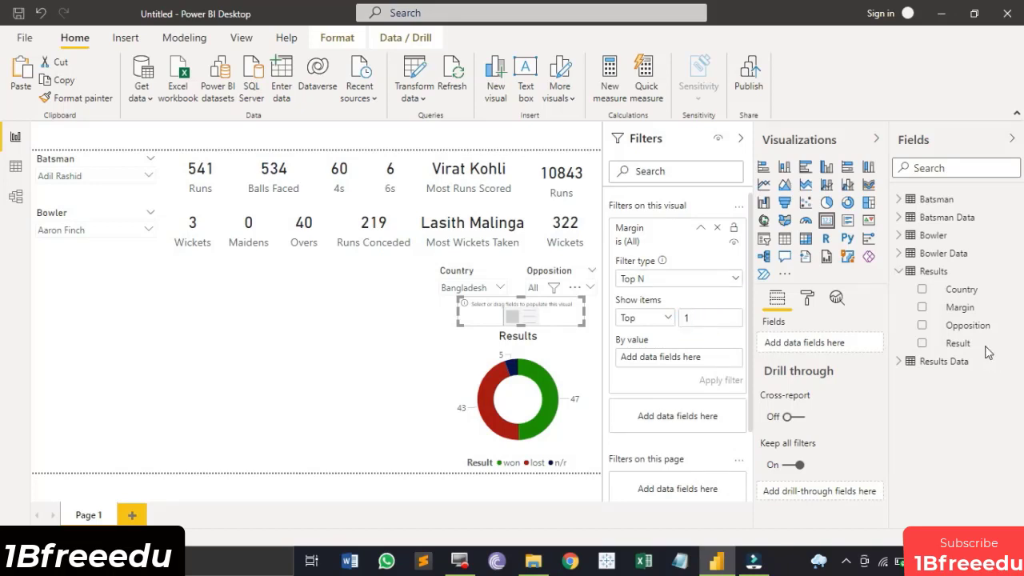
{"action": "left_click_drag", "start_coordinate": [960, 309], "coordinate": [690, 360]}
{"action": "left_click", "coordinate": [724, 359]}
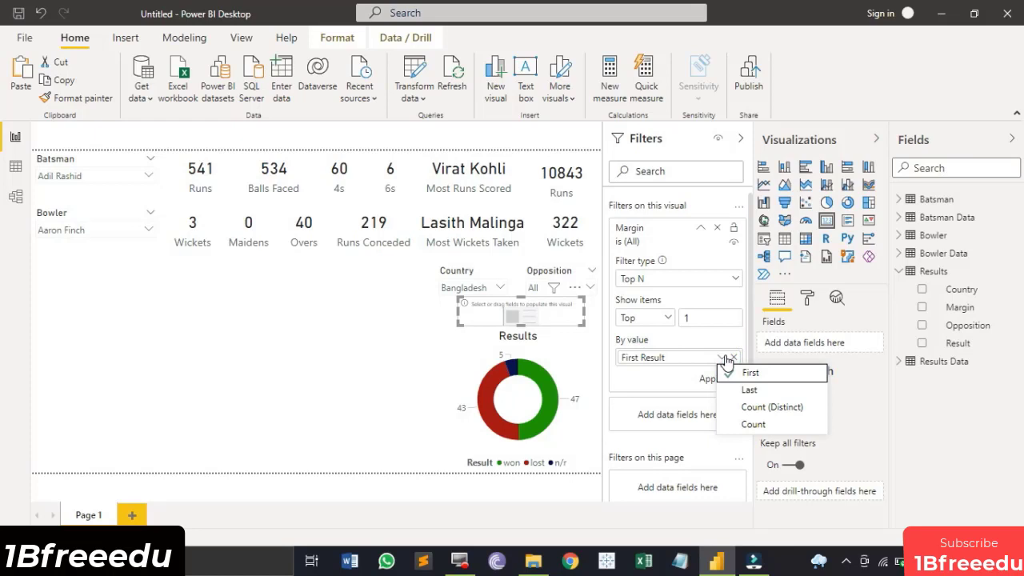
{"action": "left_click", "coordinate": [733, 358]}
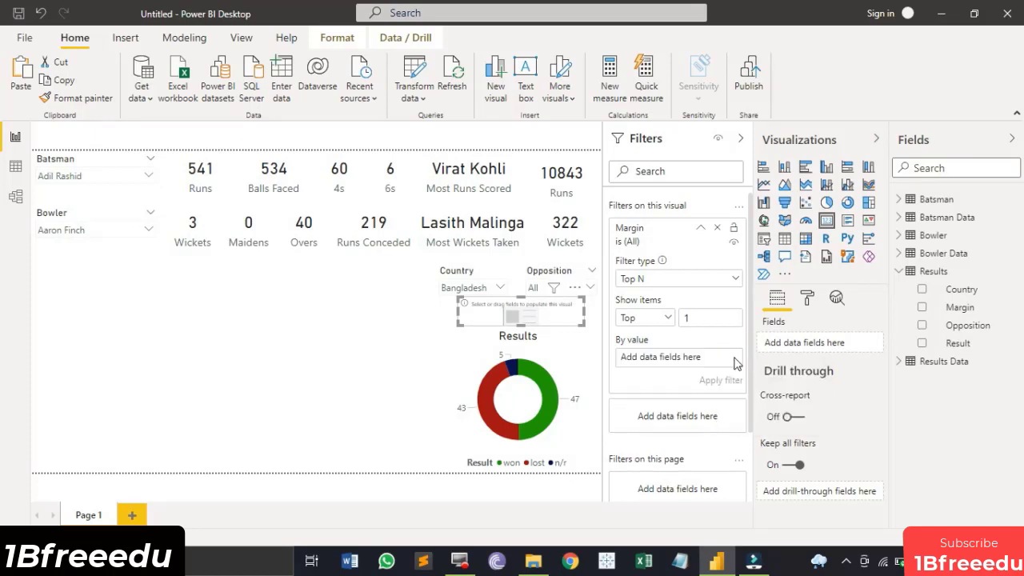
- Rank the card's Top N filter by First Margin and apply the filter
{"action": "left_click_drag", "start_coordinate": [952, 307], "coordinate": [680, 359]}
{"action": "left_click", "coordinate": [724, 358]}
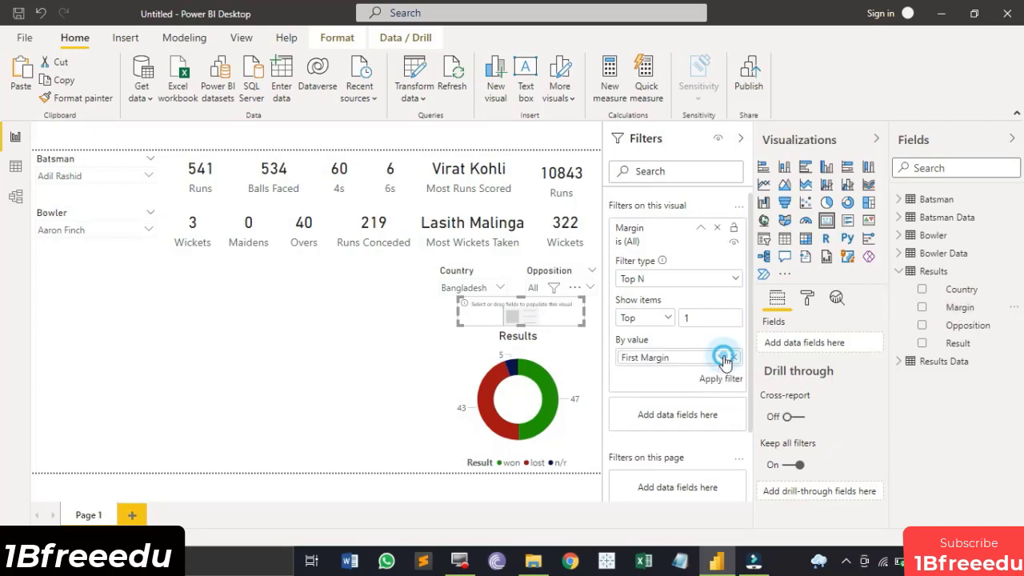
{"action": "left_click", "coordinate": [724, 357]}
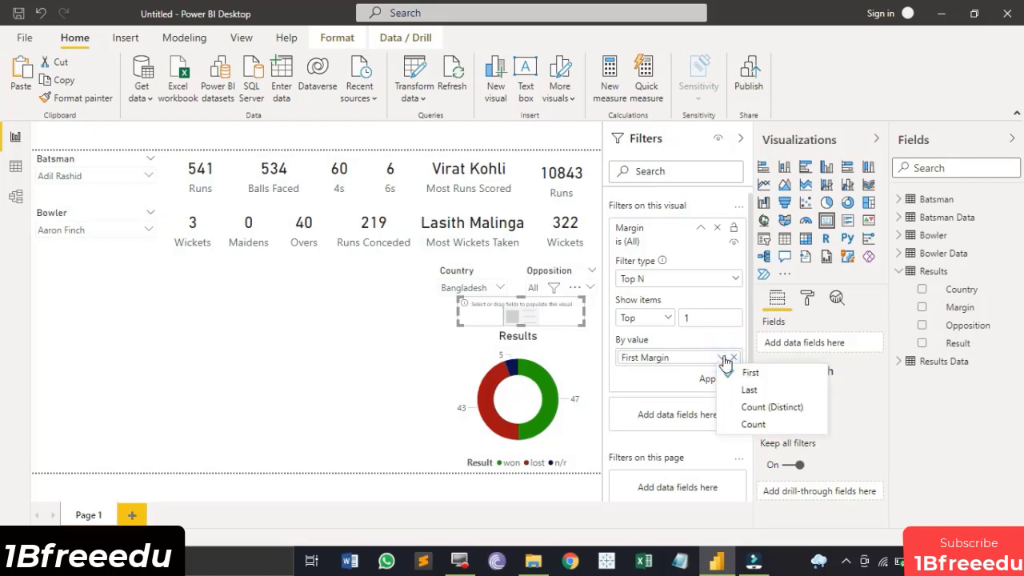
{"action": "left_click", "coordinate": [670, 382]}
{"action": "left_click", "coordinate": [714, 381]}
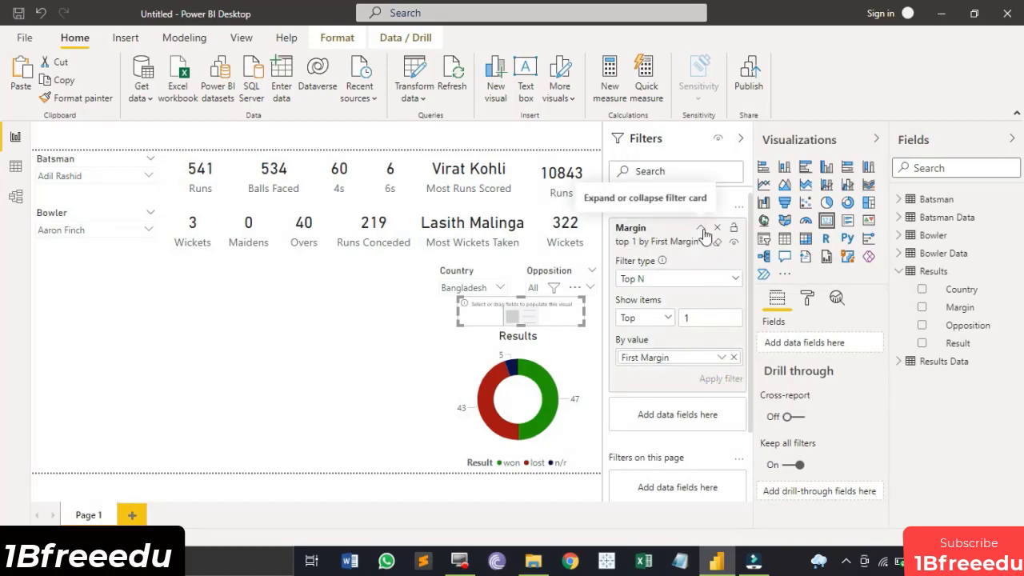
- Filter the card to matches whose Result is won and add the Margin field as its displayed value
{"action": "left_click", "coordinate": [960, 346]}
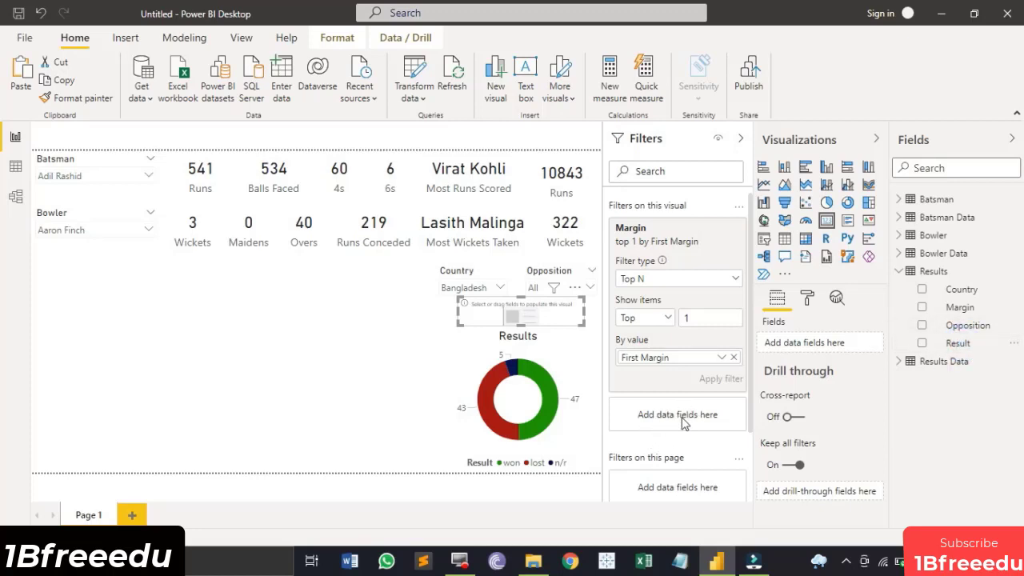
{"action": "left_click_drag", "start_coordinate": [684, 424], "coordinate": [688, 424]}
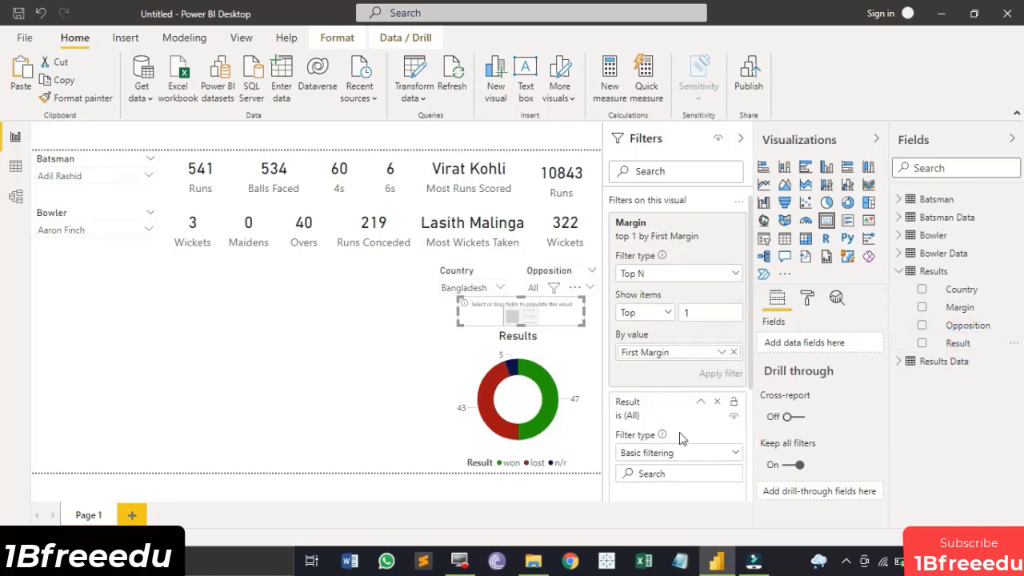
{"action": "scroll", "coordinate": [683, 460], "scroll_direction": "down", "scroll_amount": 2}
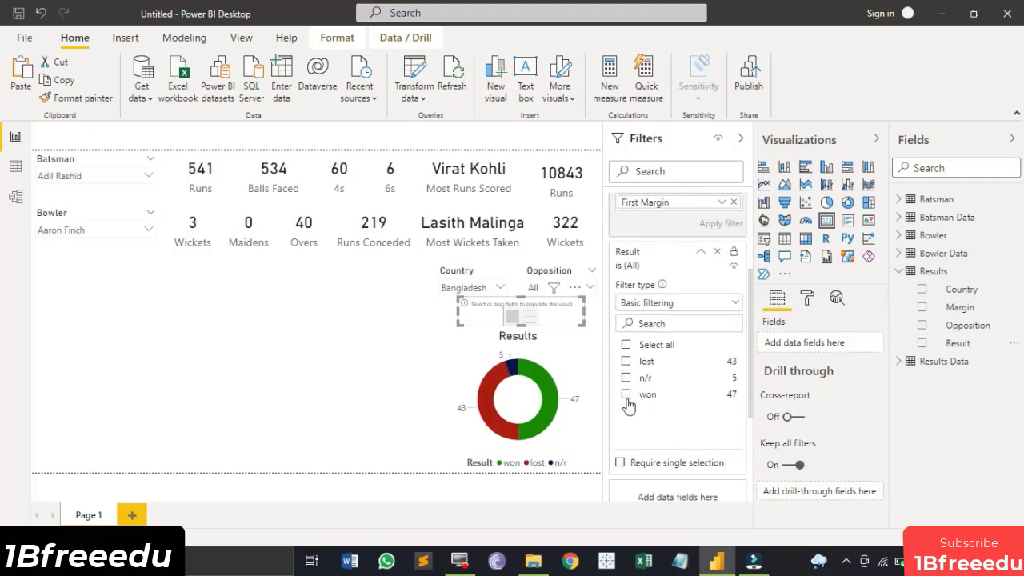
{"action": "left_click", "coordinate": [627, 395]}
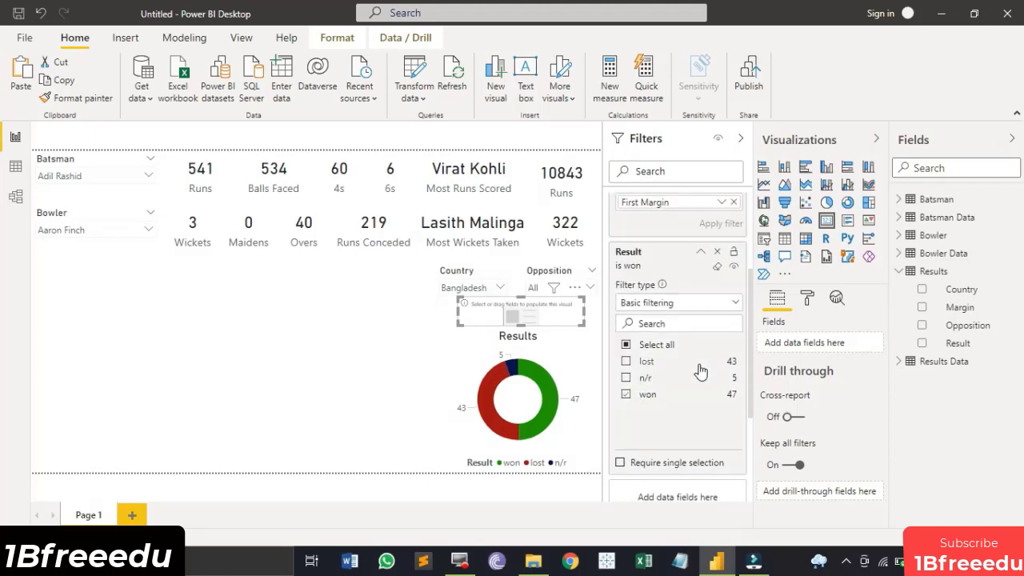
{"action": "scroll", "coordinate": [701, 369], "scroll_direction": "up", "scroll_amount": 2}
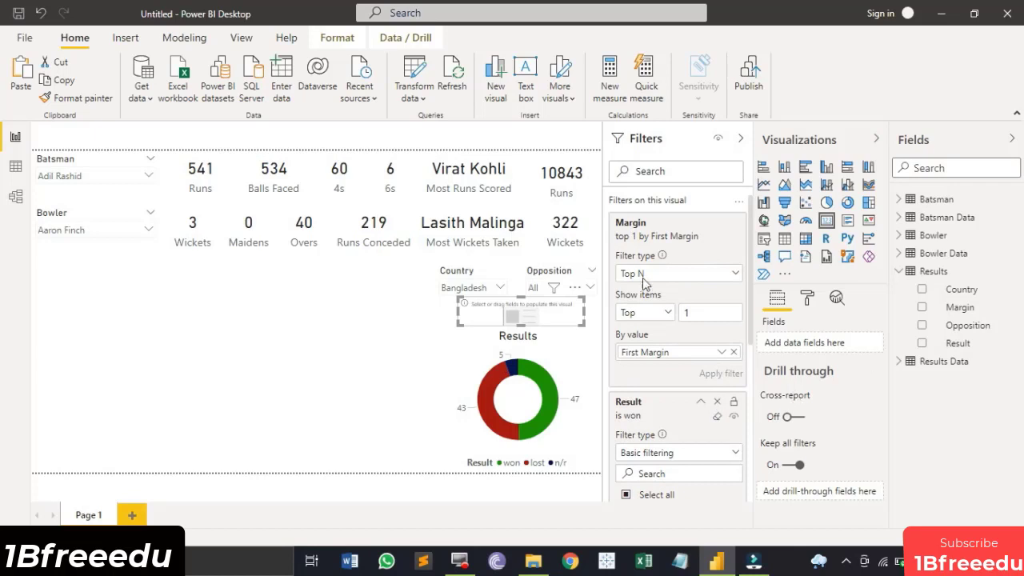
{"action": "left_click_drag", "start_coordinate": [965, 321], "coordinate": [822, 346]}
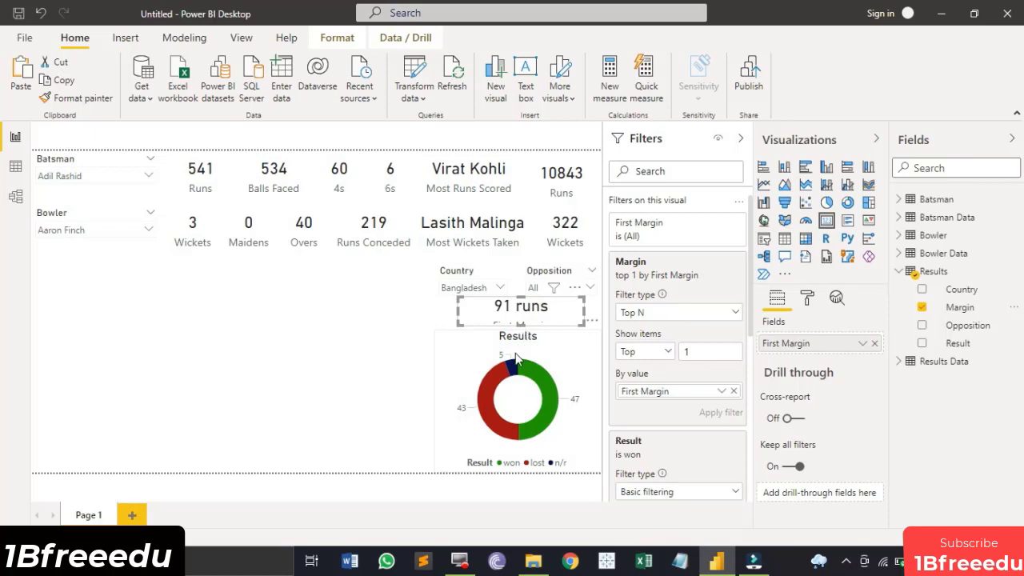
- Lower the top edge of the donut chart and extend the margin card downward so its category label fits
{"action": "left_click", "coordinate": [516, 352]}
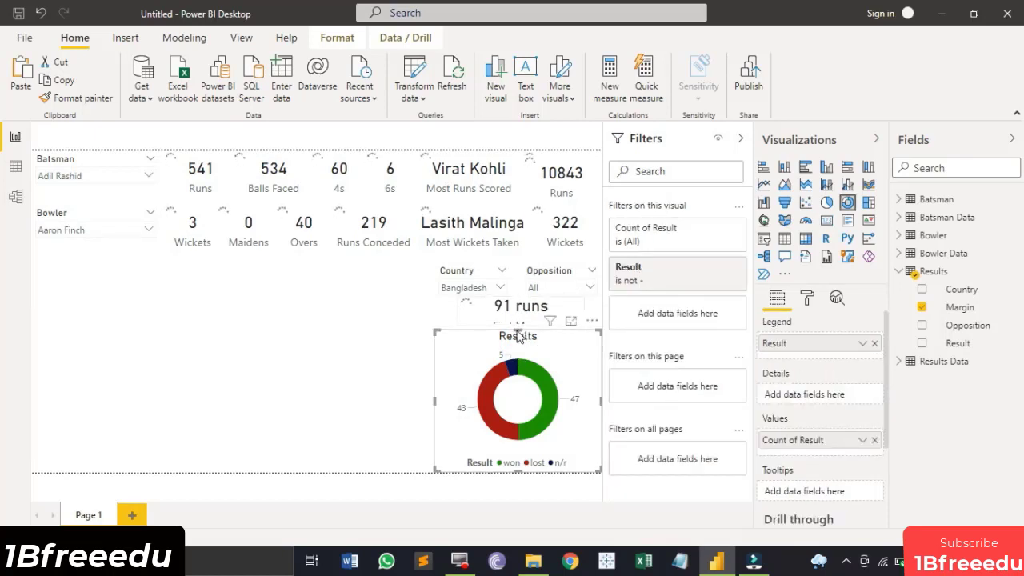
{"action": "left_click", "coordinate": [520, 328]}
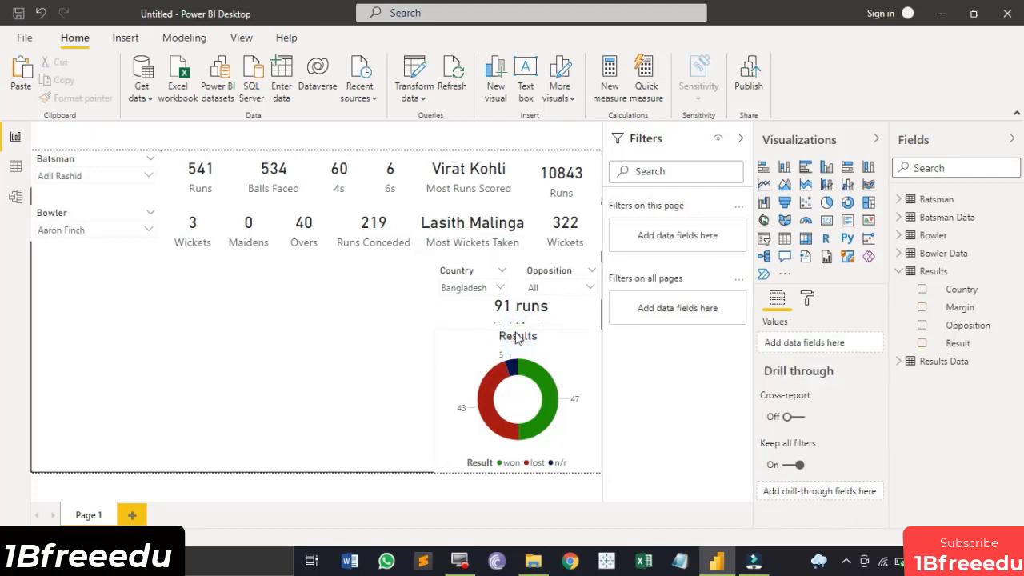
{"action": "left_click", "coordinate": [518, 335]}
{"action": "left_click_drag", "start_coordinate": [517, 343], "coordinate": [519, 361]}
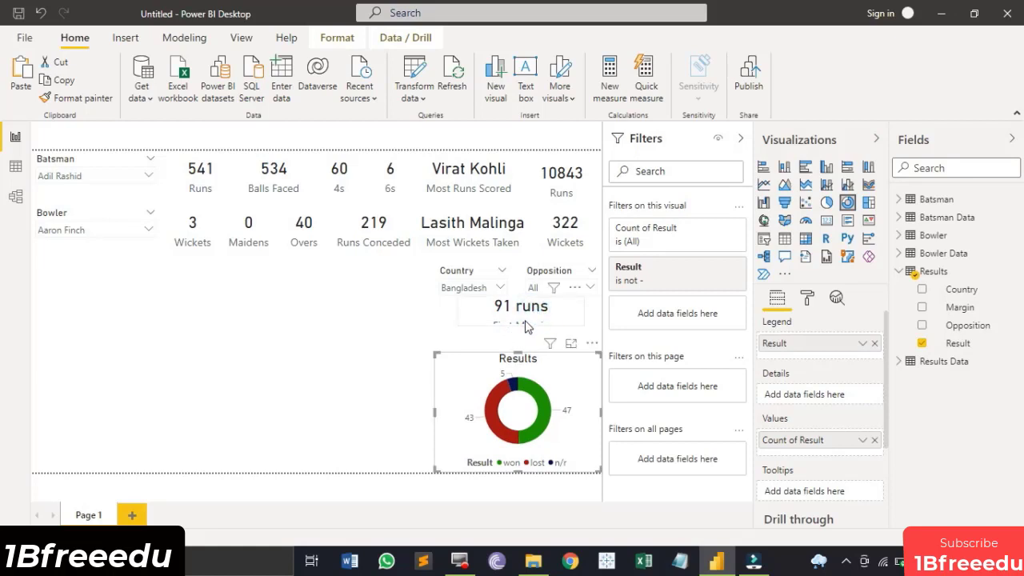
{"action": "left_click", "coordinate": [522, 324]}
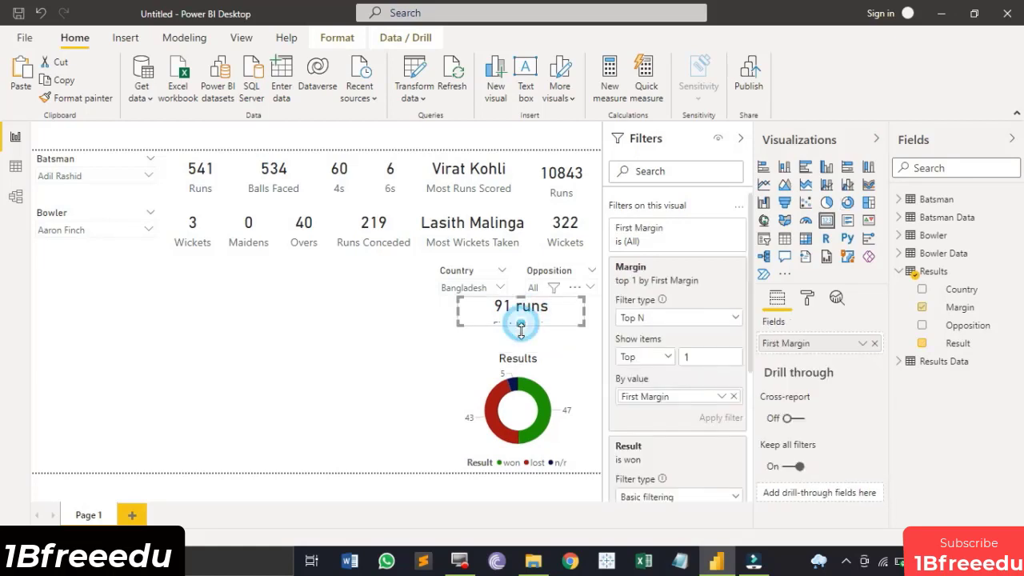
{"action": "left_click_drag", "start_coordinate": [521, 327], "coordinate": [524, 343]}
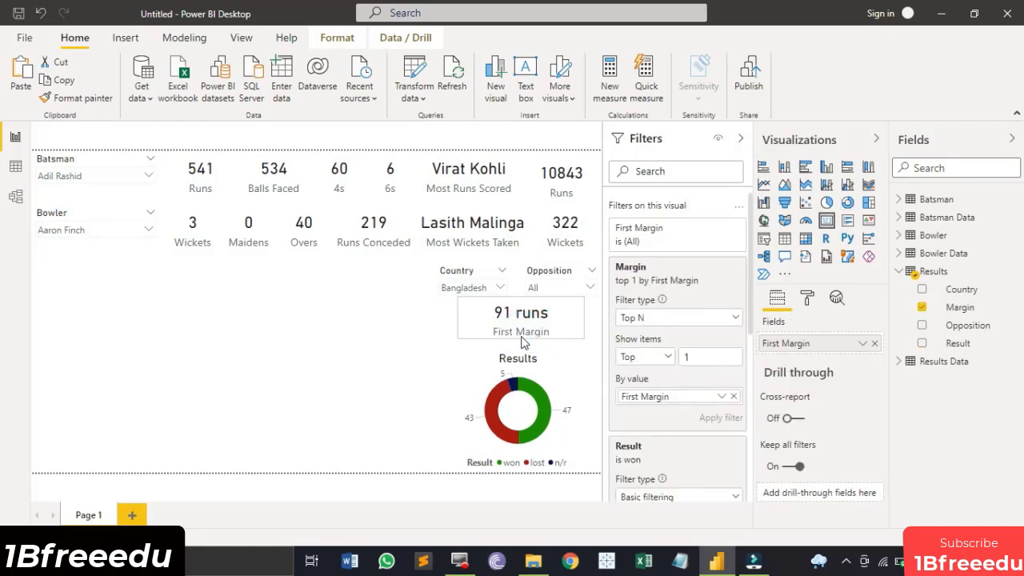
- Rename the card's First Margin field for this visual as "Biggest Margin"
{"action": "double_click", "coordinate": [800, 342]}
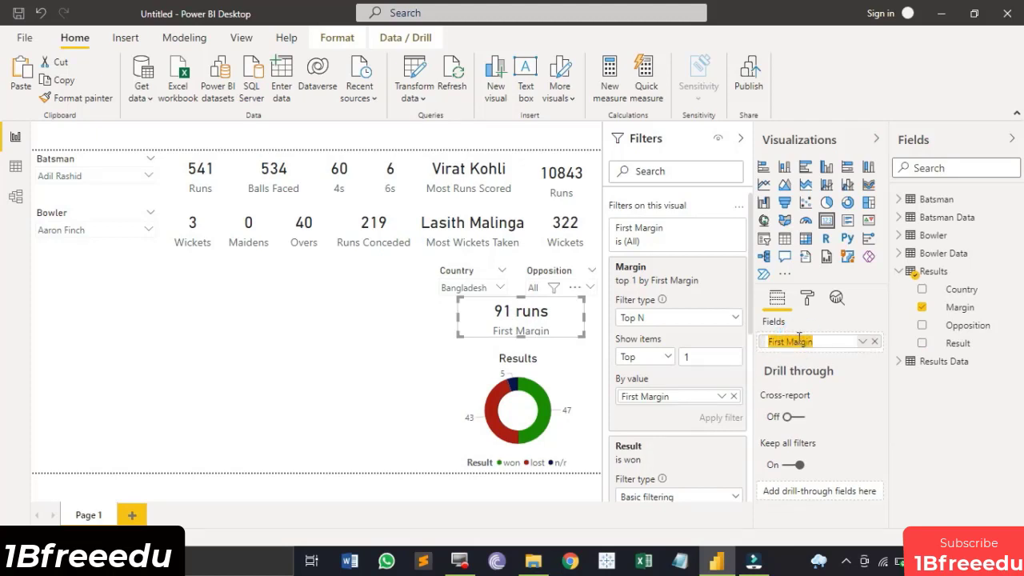
{"action": "type", "text": "Biggest"}
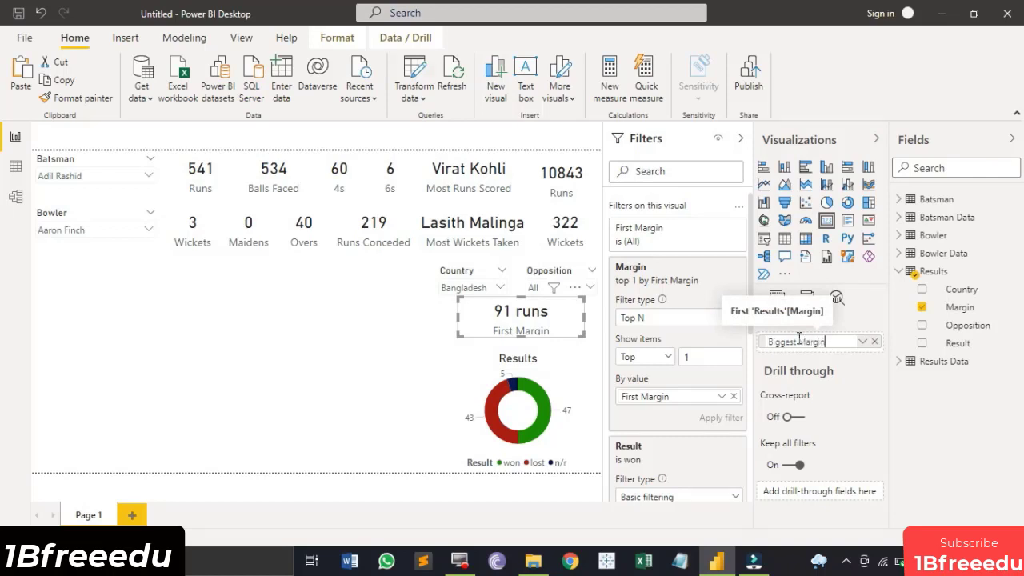
{"action": "type", "text": " Margin"}
{"action": "key", "text": "Return"}
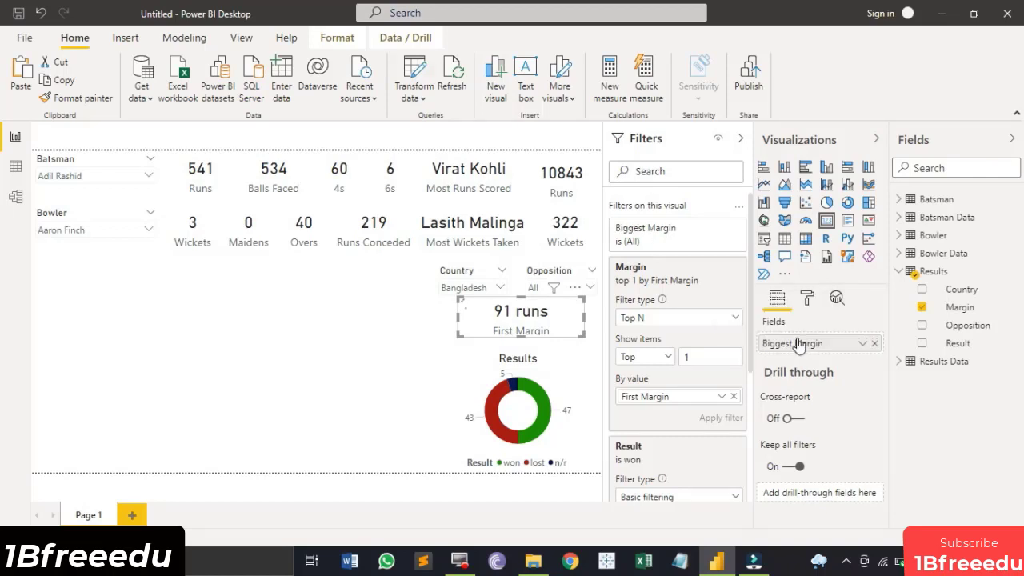
- Extend the Biggest Margin card slightly downward to just above the donut chart so its category label fits
{"action": "left_click", "coordinate": [521, 334]}
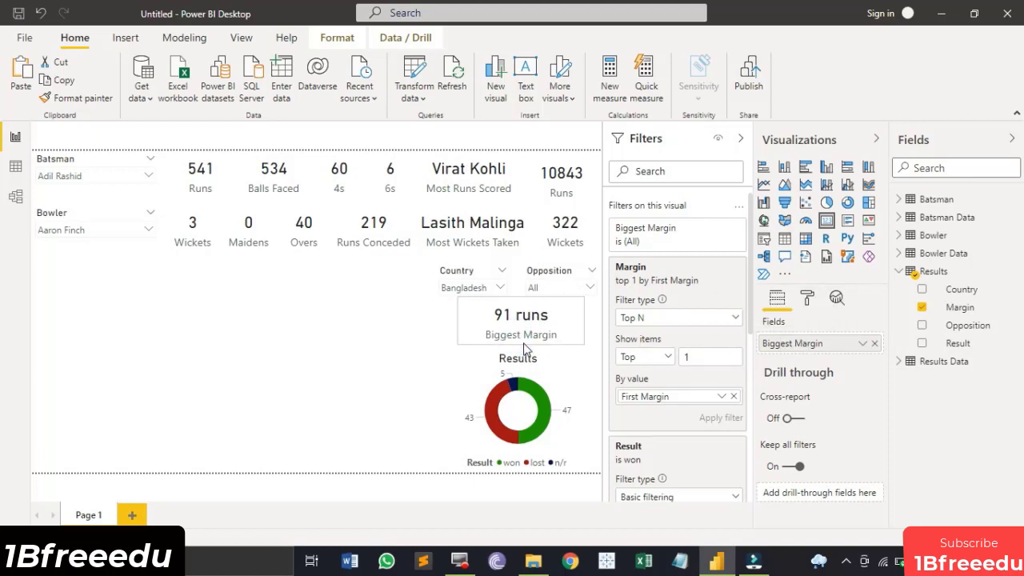
{"action": "left_click", "coordinate": [525, 349]}
{"action": "left_click", "coordinate": [412, 341]}
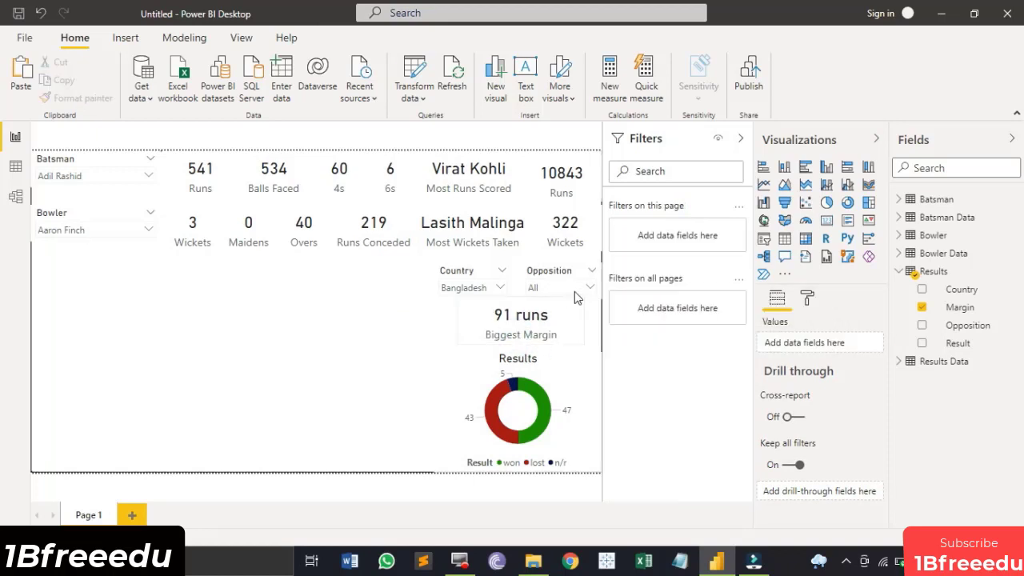
- Group the Country and Opposition slicers, the Biggest Margin card and the Results donut chart together
{"action": "left_click", "coordinate": [410, 260]}
{"action": "left_click_drag", "start_coordinate": [581, 474], "coordinate": [610, 492]}
{"action": "left_click_drag", "start_coordinate": [536, 377], "coordinate": [536, 377]}
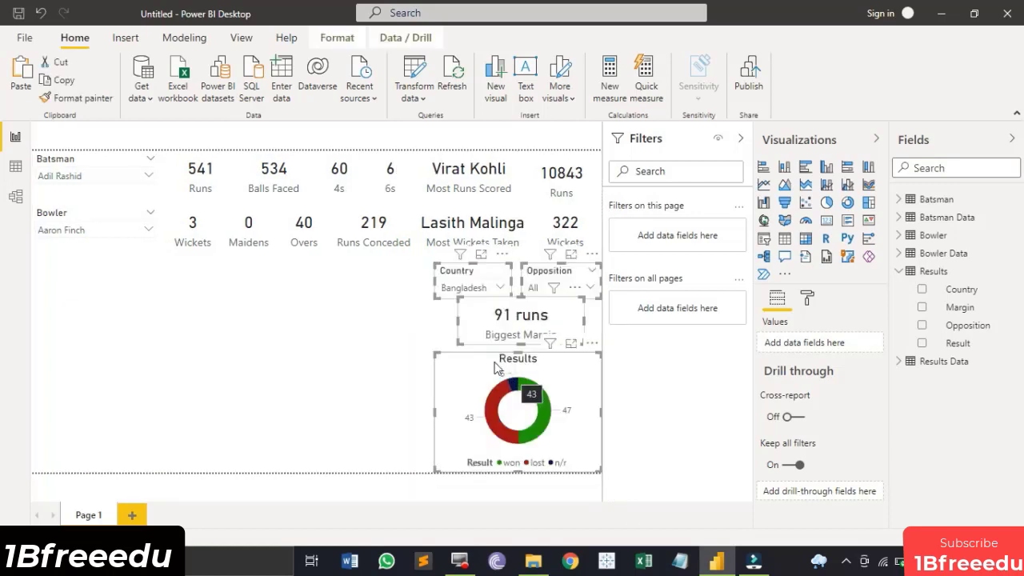
{"action": "right_click", "coordinate": [594, 379]}
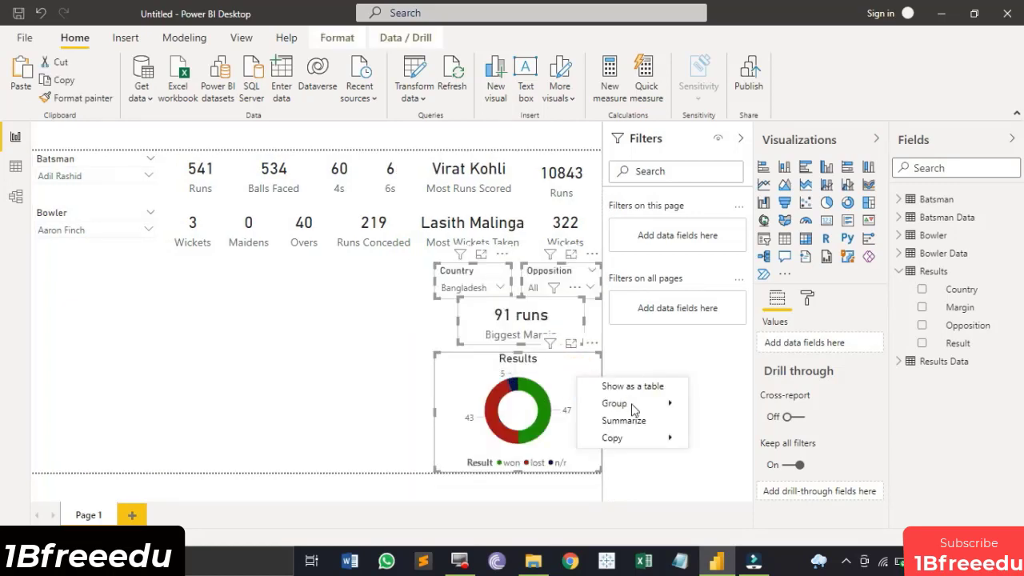
{"action": "mouse_move", "coordinate": [631, 405]}
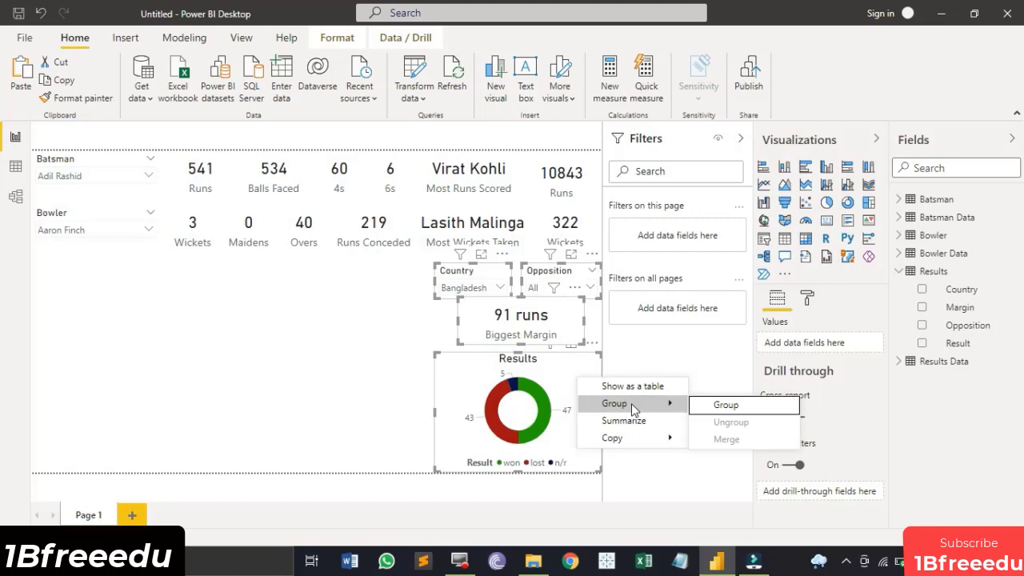
{"action": "left_click", "coordinate": [725, 404]}
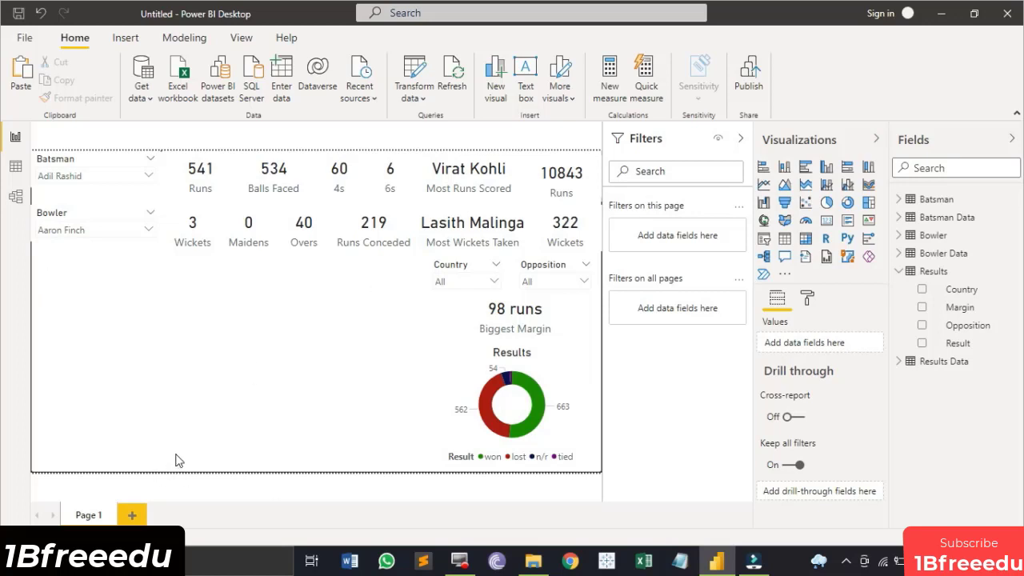
- Add a matrix visual to the page and extend it upward to just below the Bowler slicer
{"action": "left_click", "coordinate": [806, 240]}
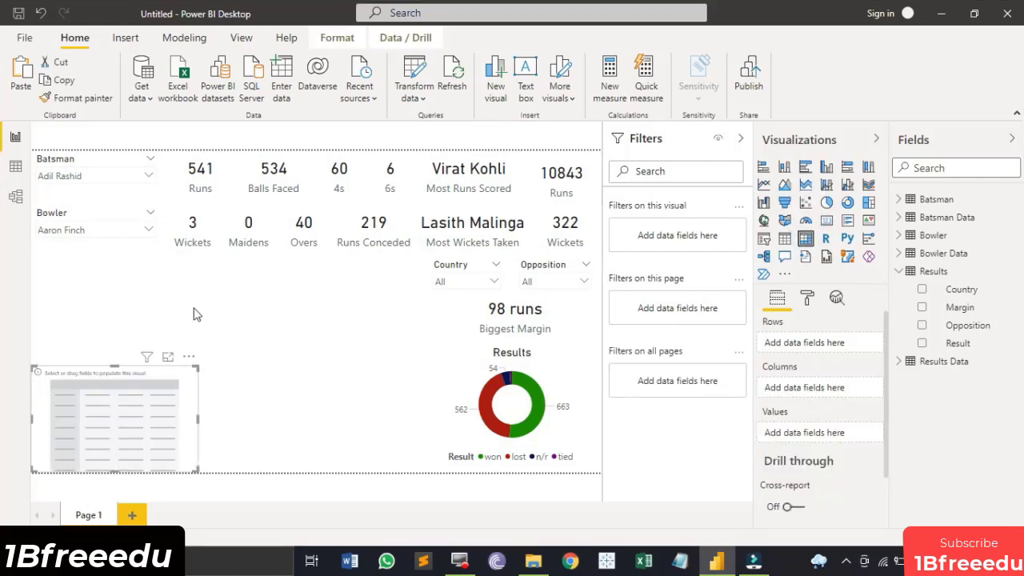
{"action": "left_click_drag", "start_coordinate": [114, 366], "coordinate": [136, 265]}
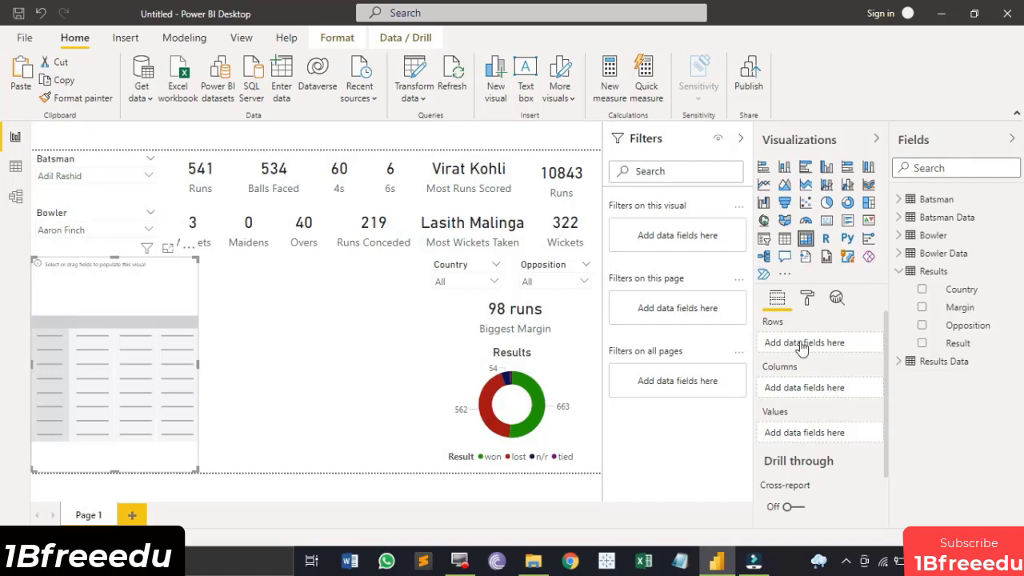
- Set the matrix rows to Country and its columns to Result from the Results Data table
{"action": "mouse_move", "coordinate": [970, 290]}
{"action": "left_mouse_down"}
{"action": "mouse_move", "coordinate": [841, 347]}
{"action": "mouse_move", "coordinate": [982, 285]}
{"action": "left_mouse_up"}
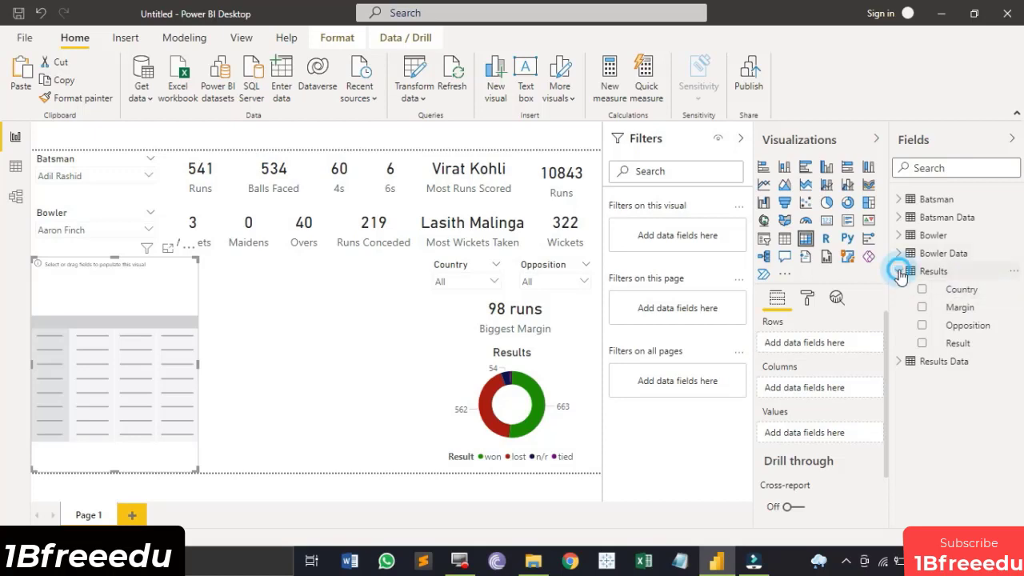
{"action": "left_click", "coordinate": [902, 272]}
{"action": "left_click", "coordinate": [897, 289]}
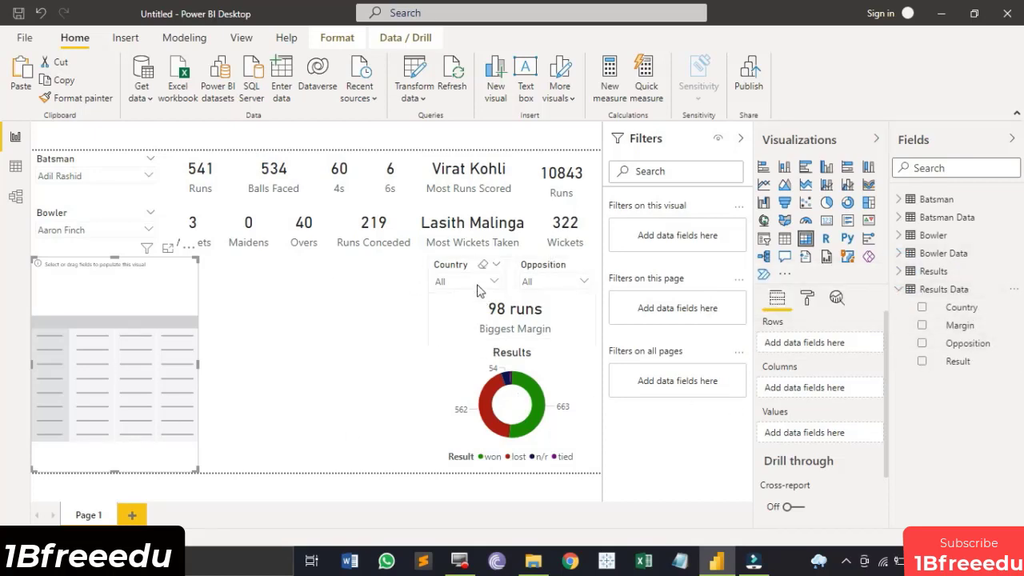
{"action": "left_click_drag", "start_coordinate": [960, 307], "coordinate": [842, 349]}
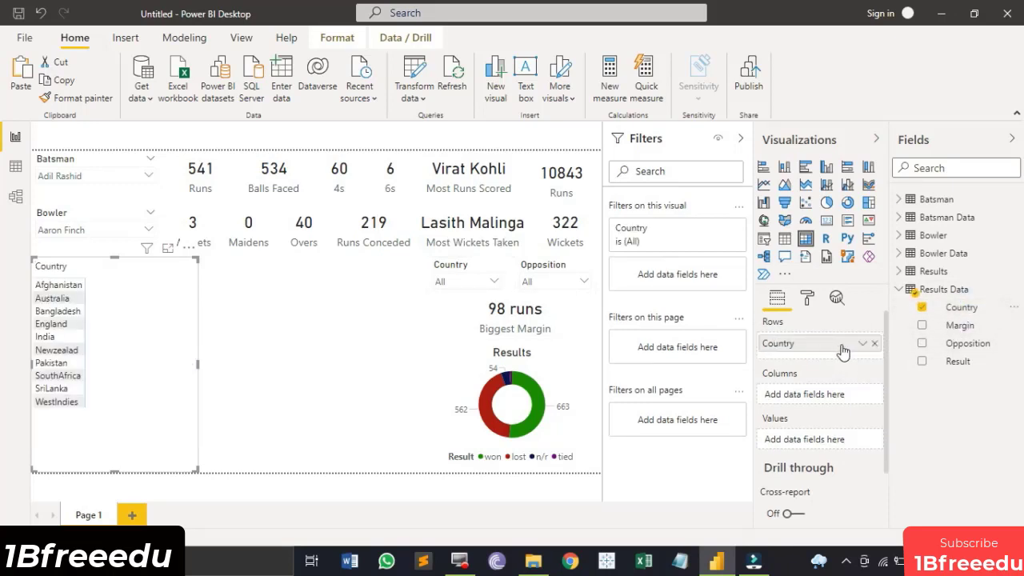
{"action": "left_click_drag", "start_coordinate": [960, 364], "coordinate": [835, 400]}
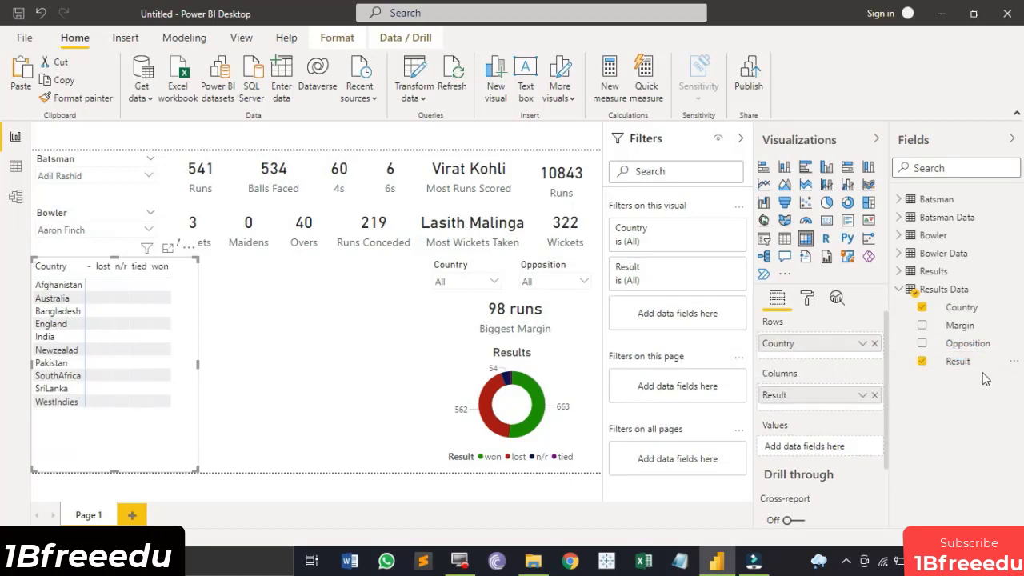
- Add Result as the matrix value, summarize it as Count, and widen the matrix slightly
{"action": "left_click_drag", "start_coordinate": [971, 361], "coordinate": [829, 455]}
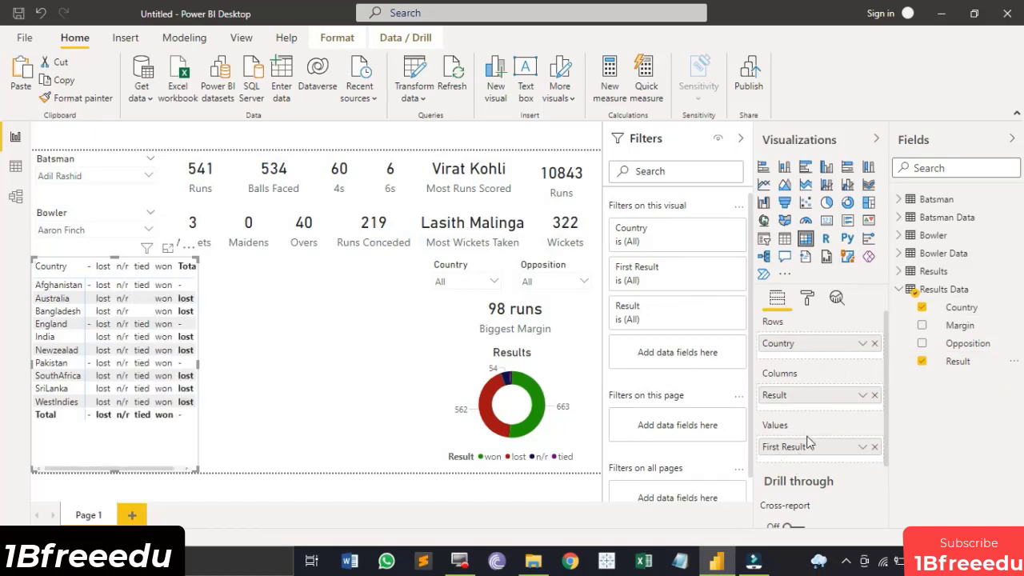
{"action": "left_click", "coordinate": [862, 446]}
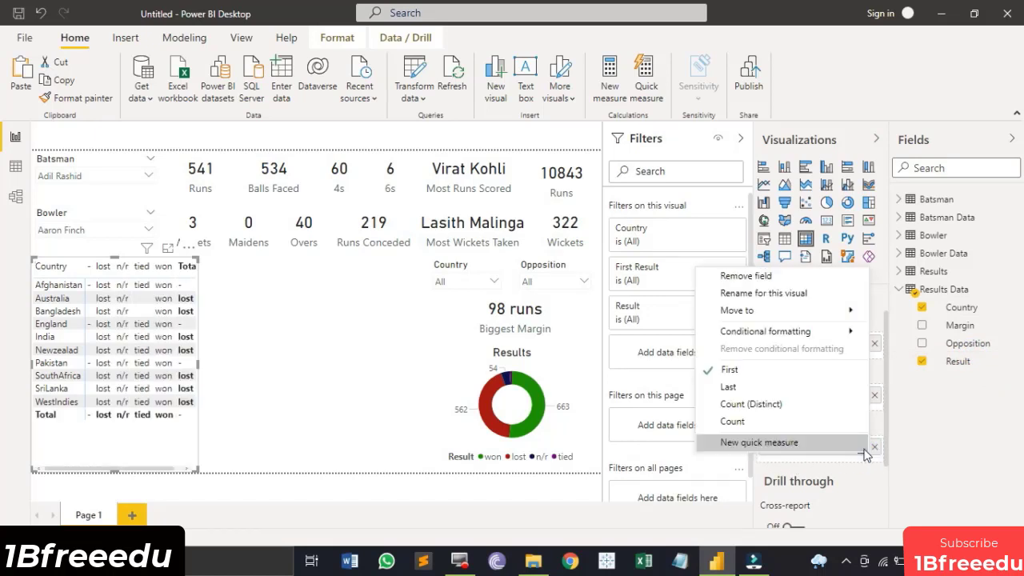
{"action": "left_click", "coordinate": [753, 423]}
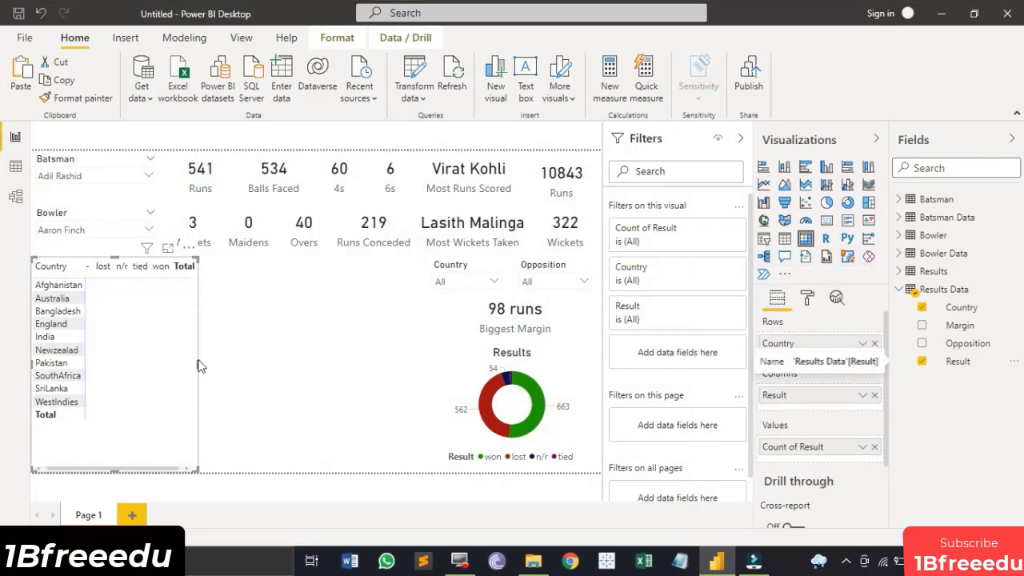
{"action": "left_click_drag", "start_coordinate": [200, 370], "coordinate": [202, 376]}
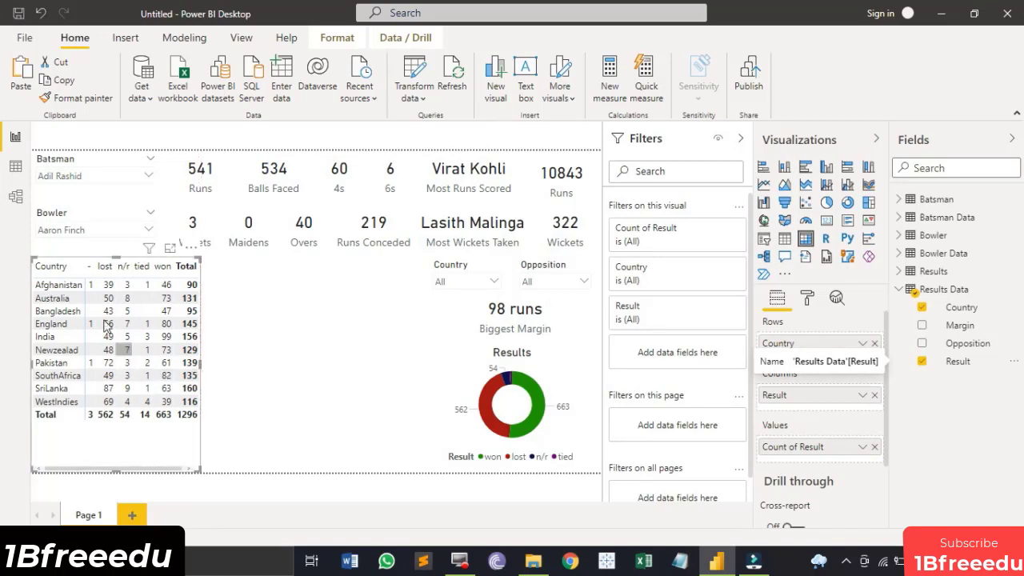
- Filter the matrix by Result to include every result except "-"
{"action": "left_click", "coordinate": [715, 308]}
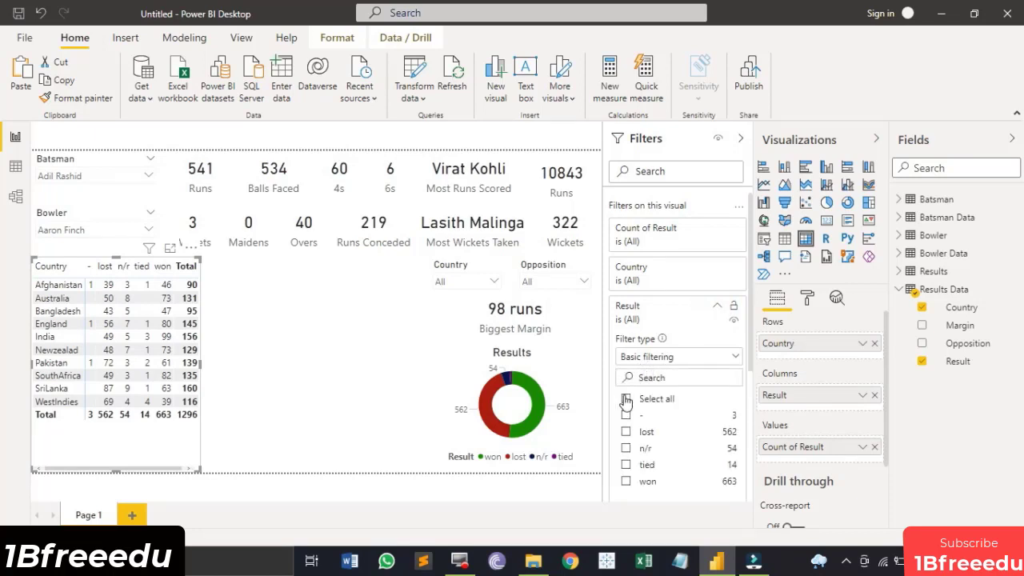
{"action": "left_click", "coordinate": [626, 400]}
{"action": "left_click", "coordinate": [627, 415]}
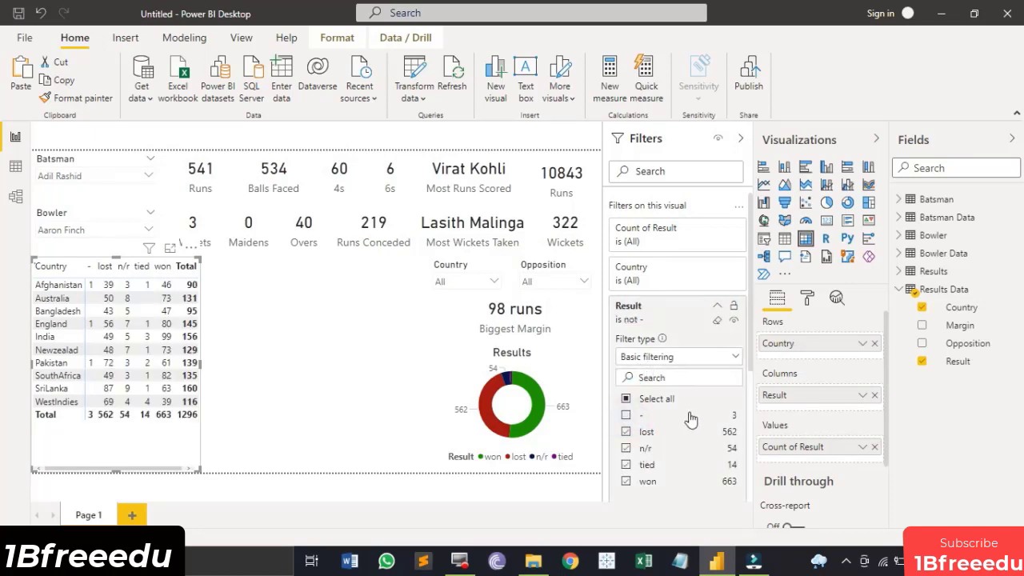
{"action": "scroll", "coordinate": [697, 420], "scroll_direction": "down", "scroll_amount": 2}
{"action": "scroll", "coordinate": [694, 384], "scroll_direction": "up", "scroll_amount": 2}
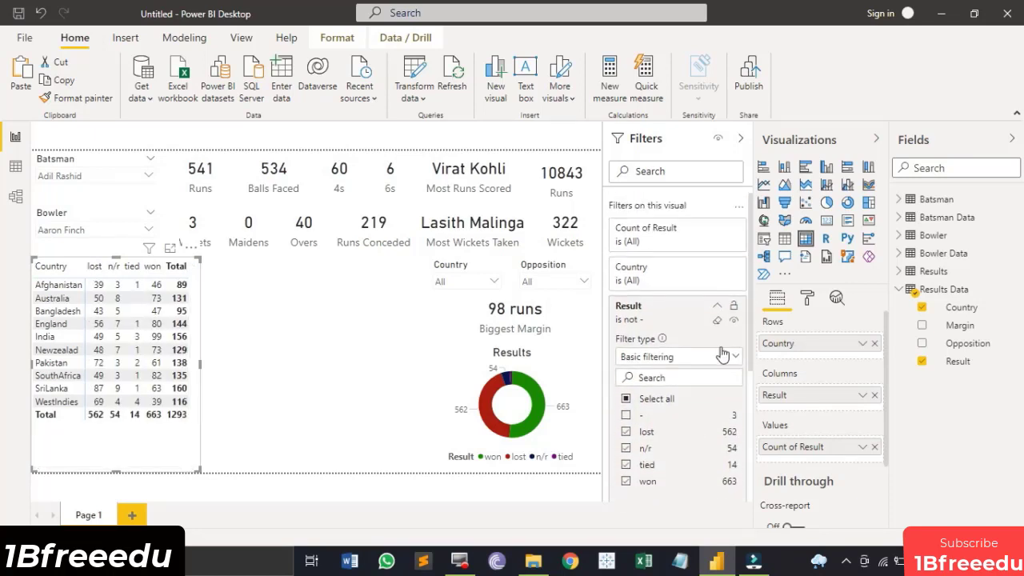
{"action": "left_click", "coordinate": [717, 306]}
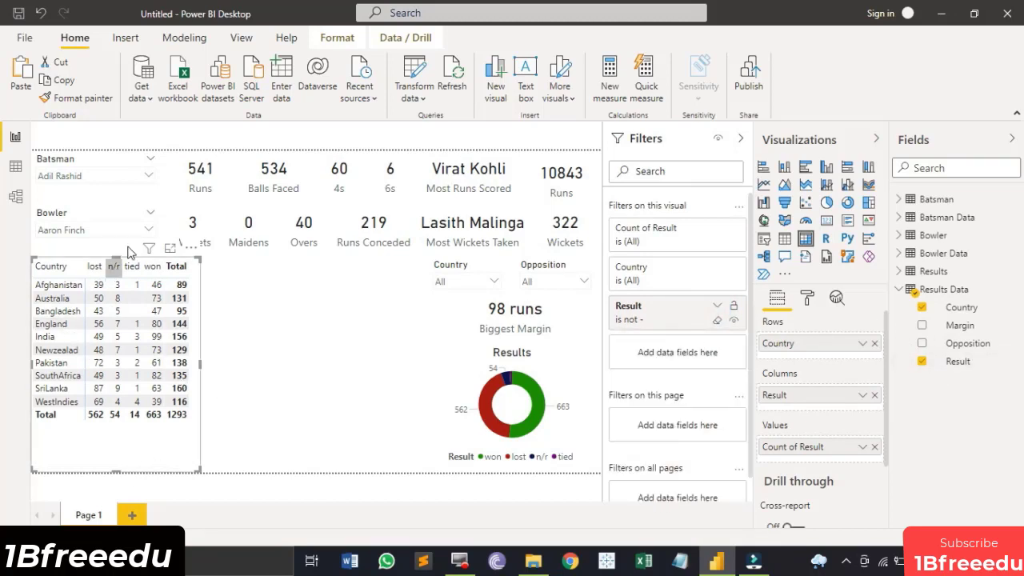
- Apply the Bold header style to the matrix and shrink its height and width to fit the table
{"action": "left_click", "coordinate": [808, 298]}
{"action": "left_click", "coordinate": [768, 382]}
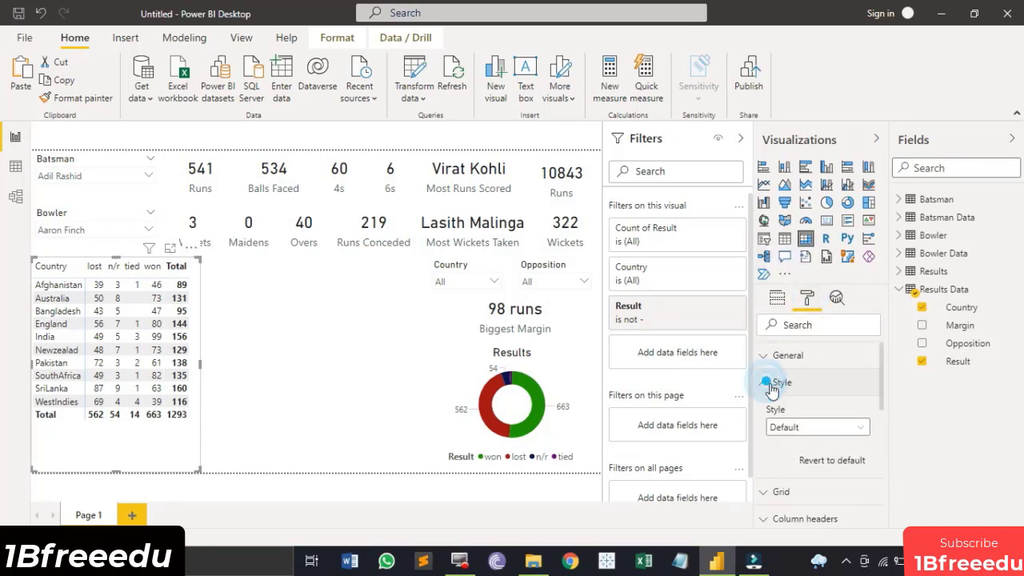
{"action": "left_click", "coordinate": [850, 428]}
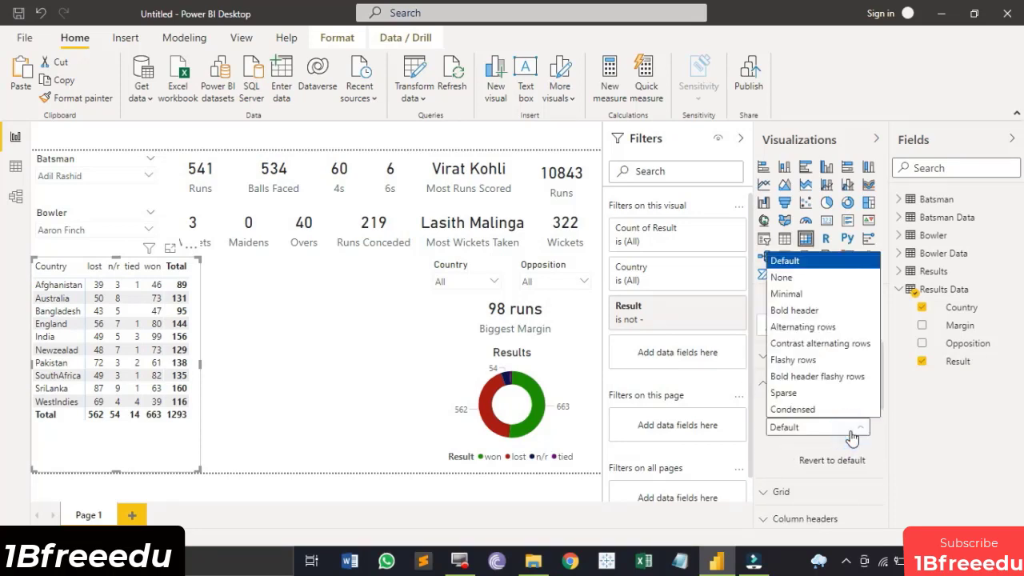
{"action": "left_click", "coordinate": [824, 312]}
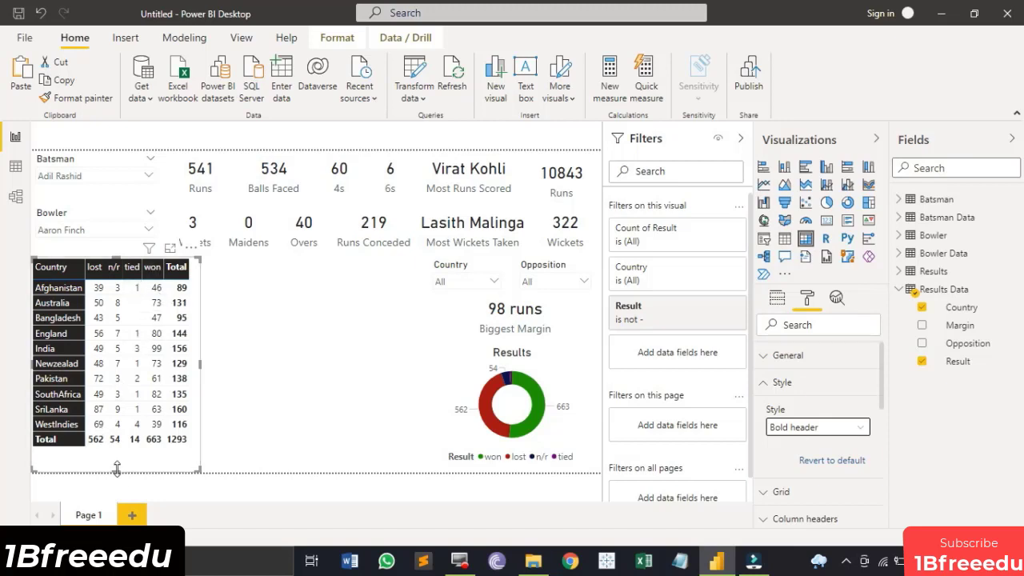
{"action": "left_click_drag", "start_coordinate": [117, 471], "coordinate": [126, 448]}
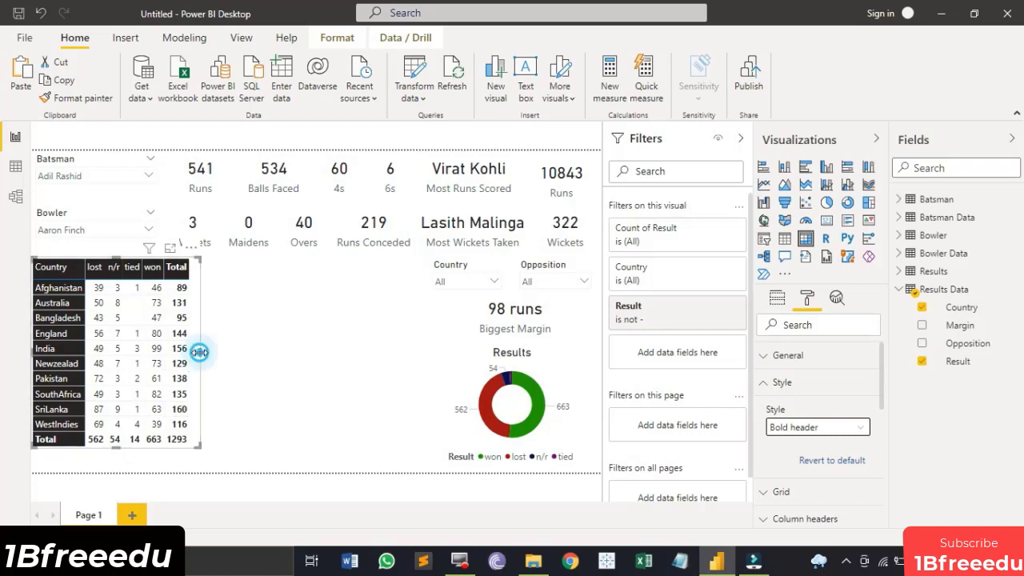
{"action": "left_click_drag", "start_coordinate": [199, 352], "coordinate": [192, 352]}
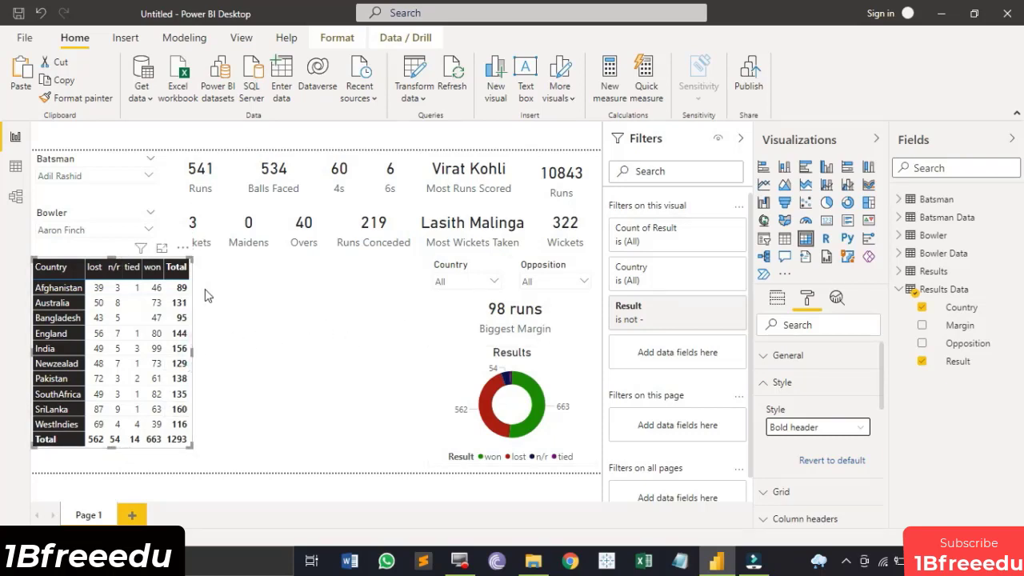
- Set the background color of the matrix's column headers to dark navy
{"action": "left_click", "coordinate": [768, 384]}
{"action": "left_click", "coordinate": [765, 355]}
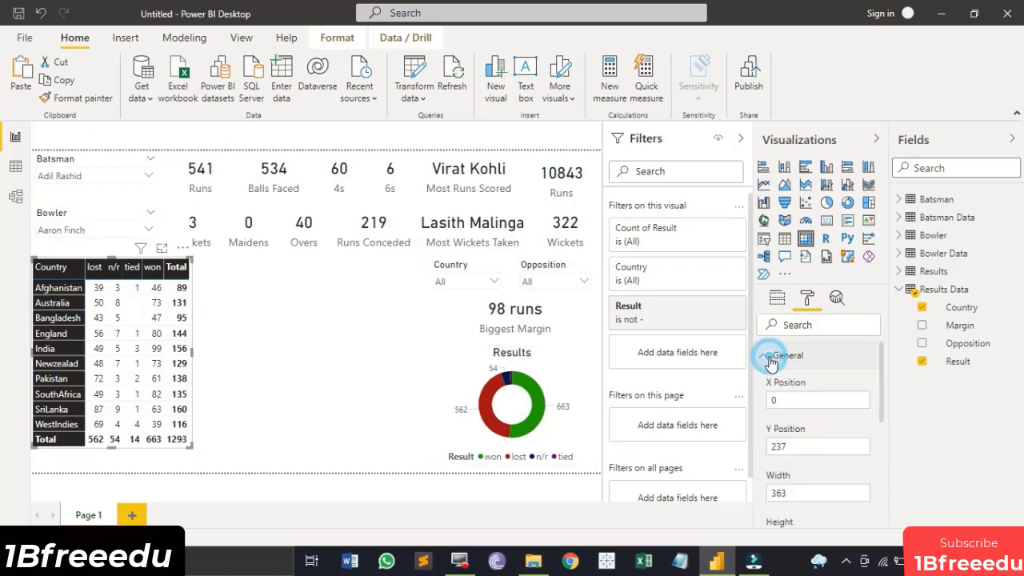
{"action": "left_click", "coordinate": [766, 357]}
{"action": "scroll", "coordinate": [800, 404], "scroll_direction": "down", "scroll_amount": 1}
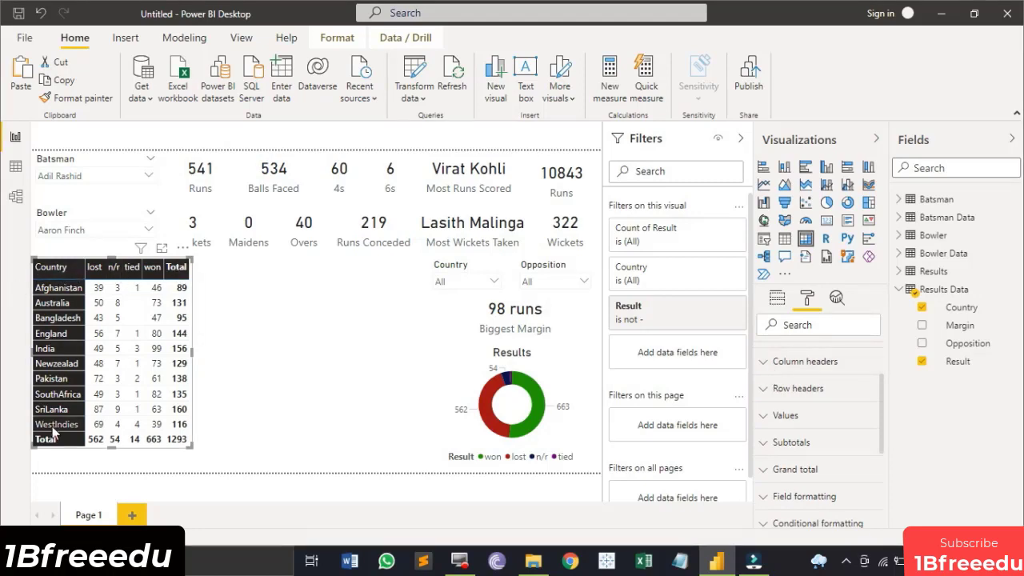
{"action": "left_click", "coordinate": [764, 362]}
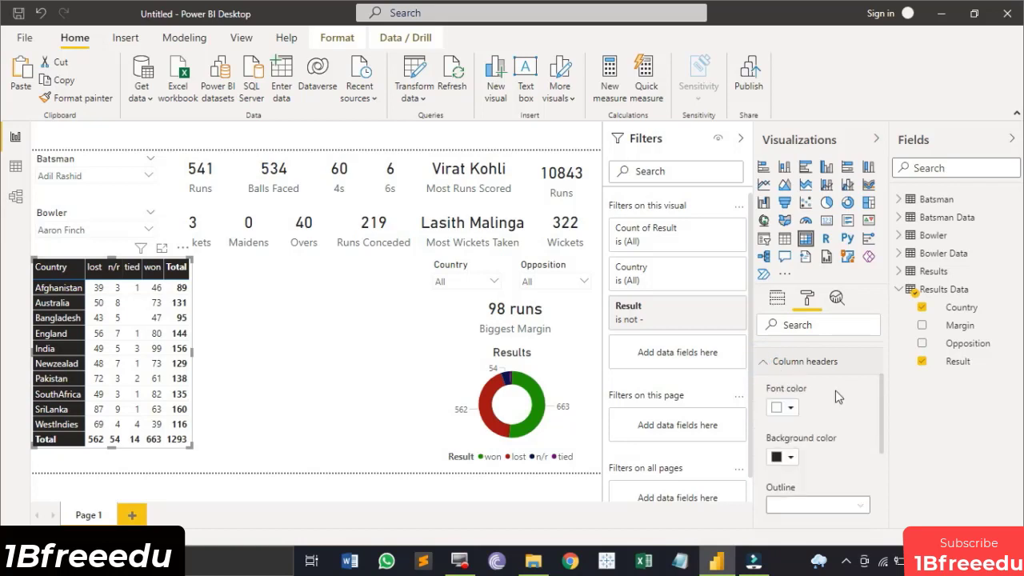
{"action": "left_click", "coordinate": [790, 458]}
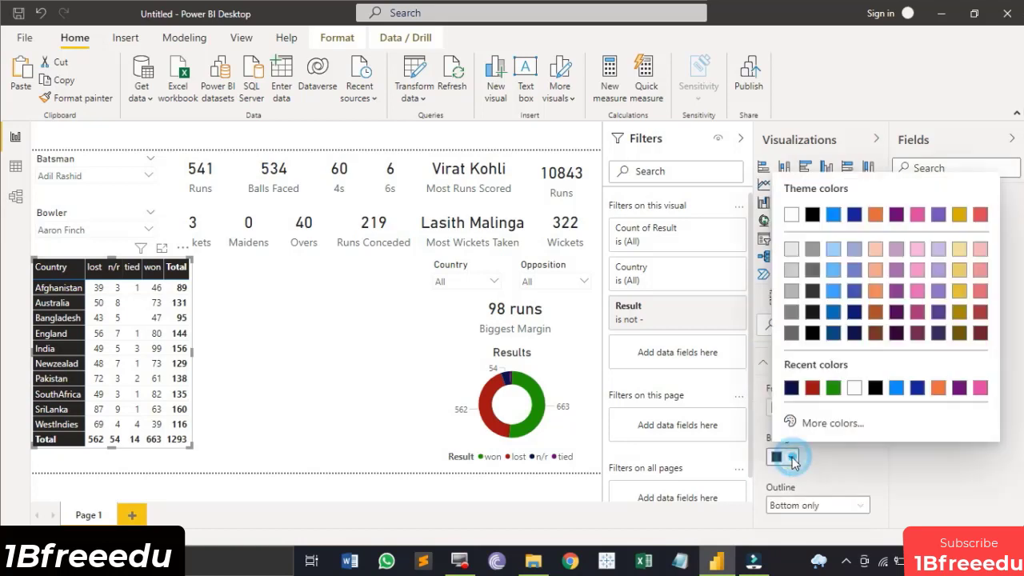
{"action": "left_click", "coordinate": [792, 389]}
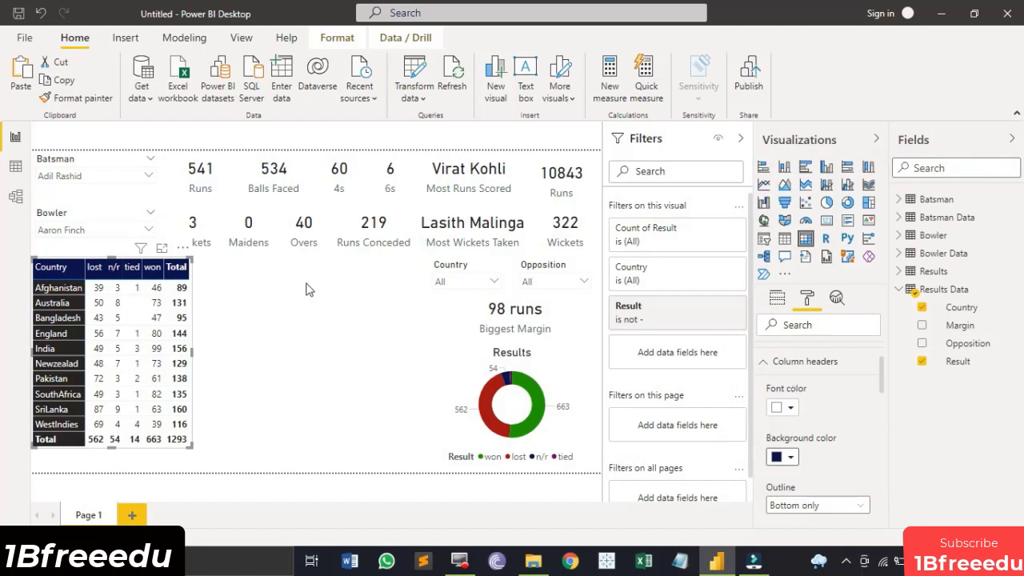
{"action": "left_click", "coordinate": [762, 361]}
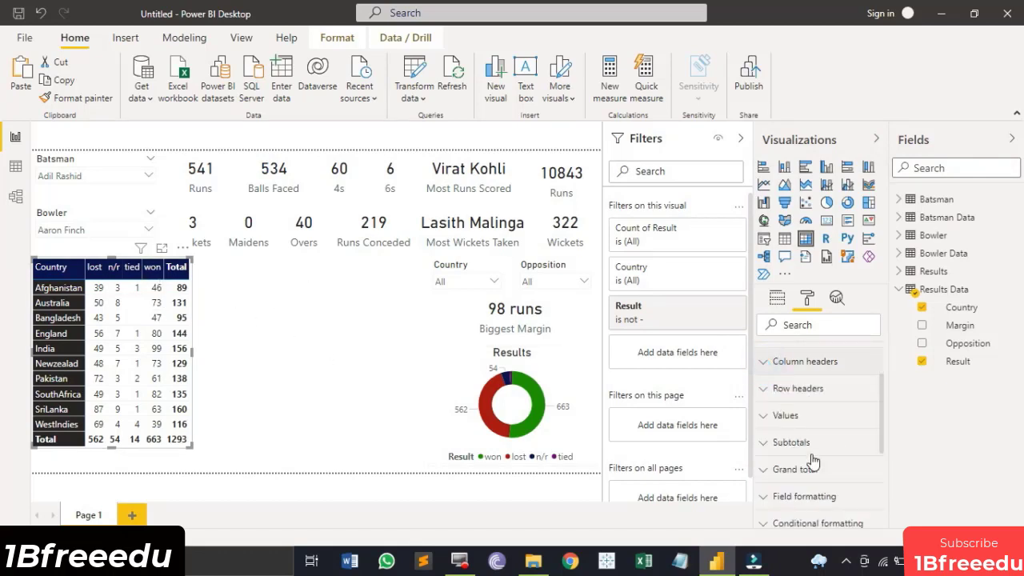
- Set the matrix's row header background color to dark navy and its row header outline to Frame
{"action": "left_click", "coordinate": [766, 389]}
{"action": "scroll", "coordinate": [812, 449], "scroll_direction": "down", "scroll_amount": 1}
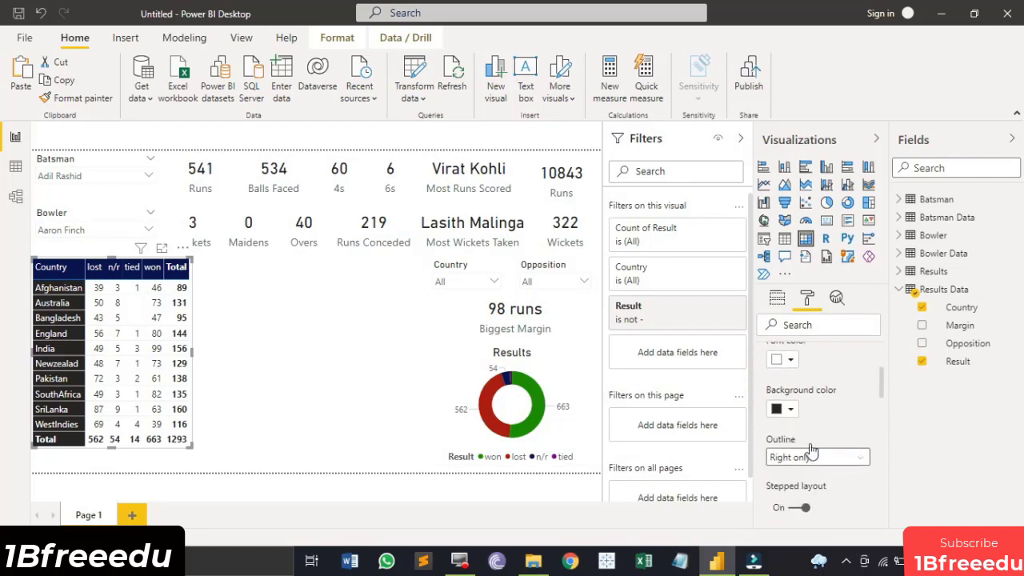
{"action": "left_click", "coordinate": [778, 408]}
{"action": "left_click", "coordinate": [792, 341]}
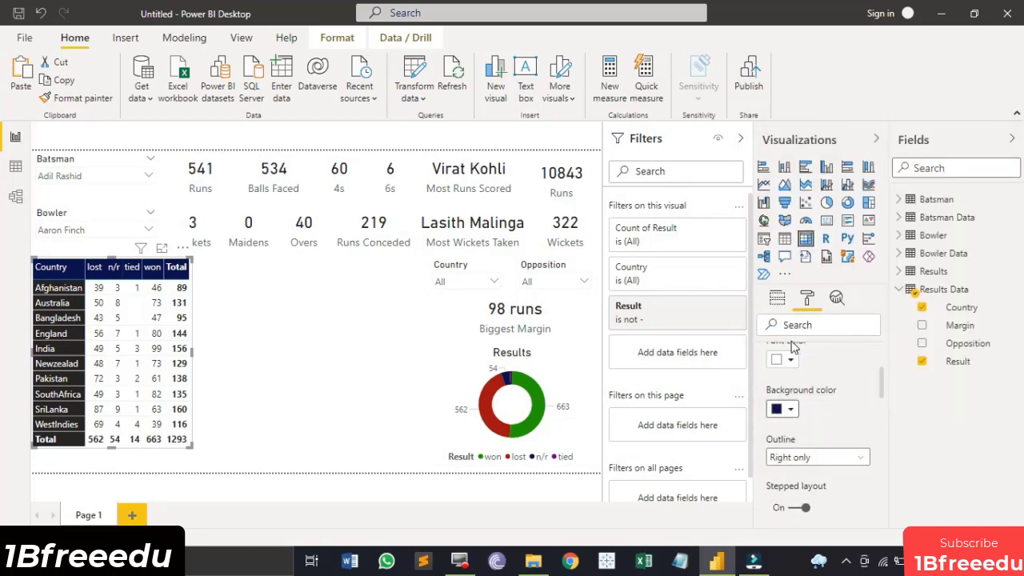
{"action": "left_click", "coordinate": [821, 461]}
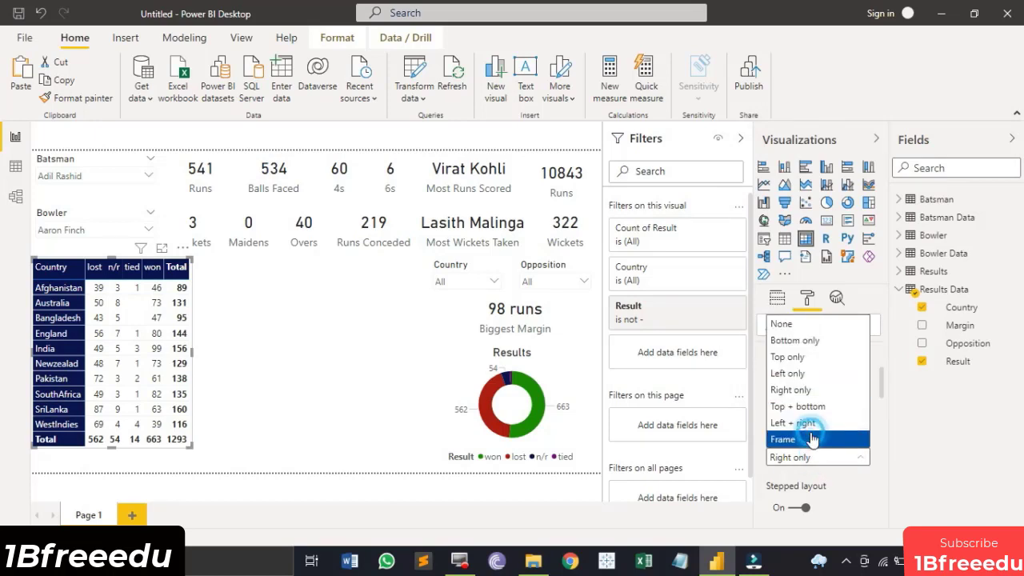
{"action": "left_click", "coordinate": [813, 438]}
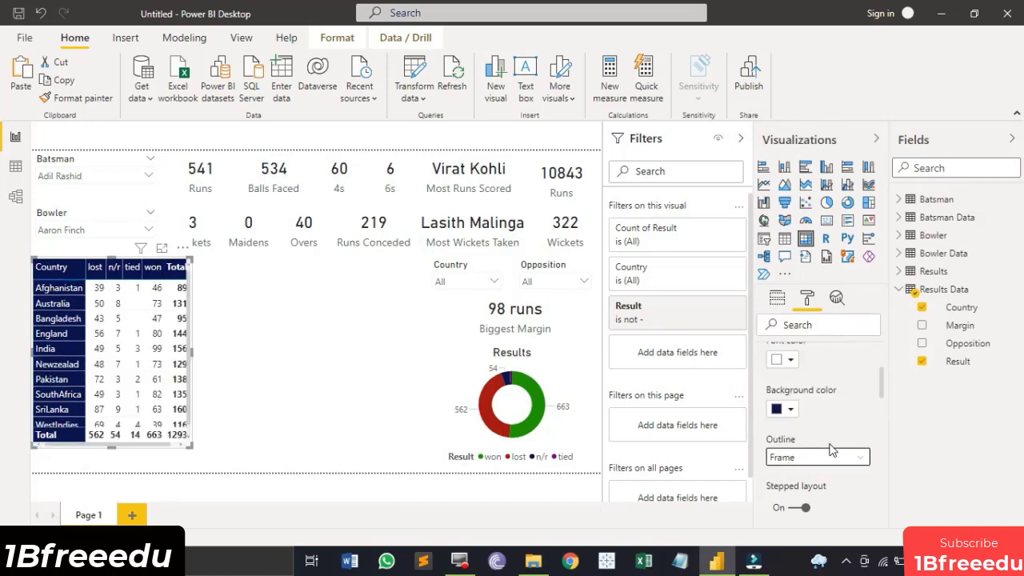
- Enlarge the matrix slightly to fit every country row and the Total column, and move it up just below the cards
{"action": "left_click", "coordinate": [190, 444]}
{"action": "left_click_drag", "start_coordinate": [190, 444], "coordinate": [198, 449]}
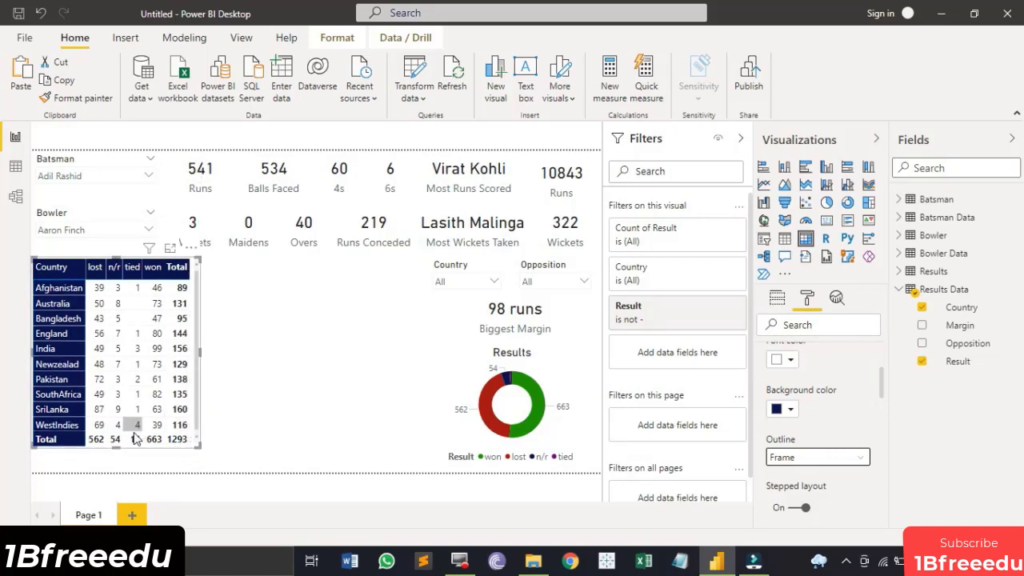
{"action": "left_click", "coordinate": [120, 454]}
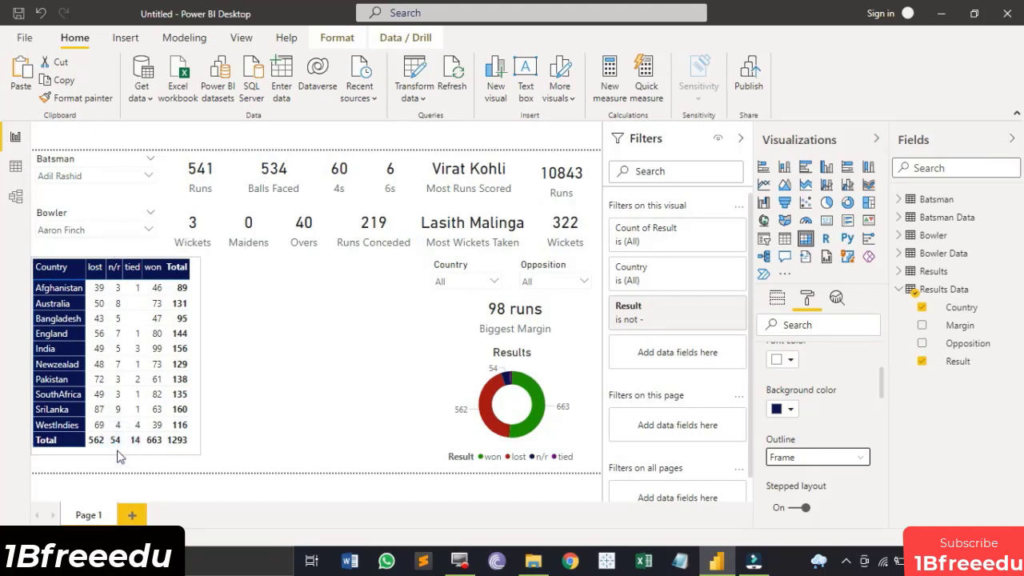
{"action": "left_click", "coordinate": [117, 453]}
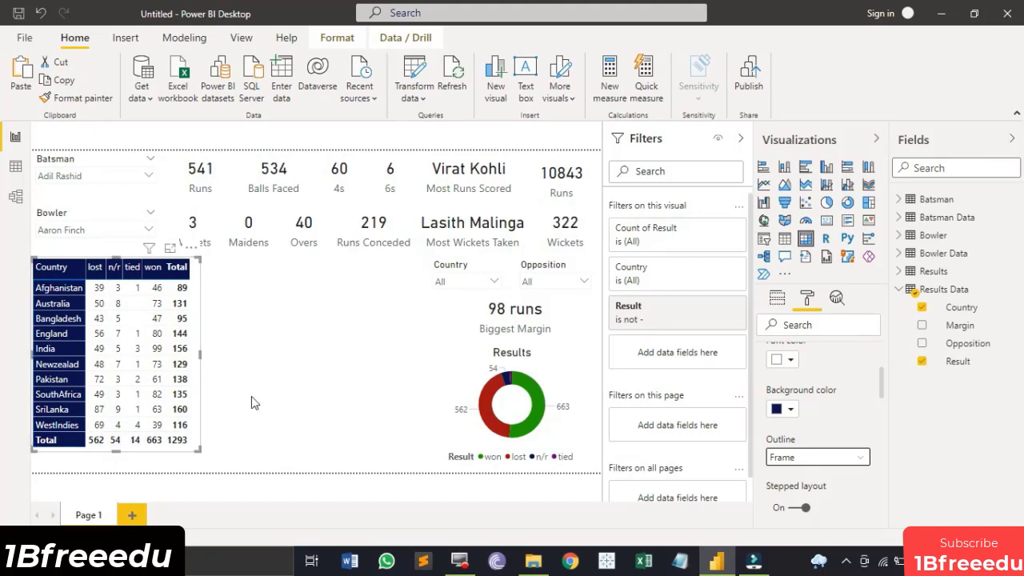
{"action": "left_click", "coordinate": [280, 392]}
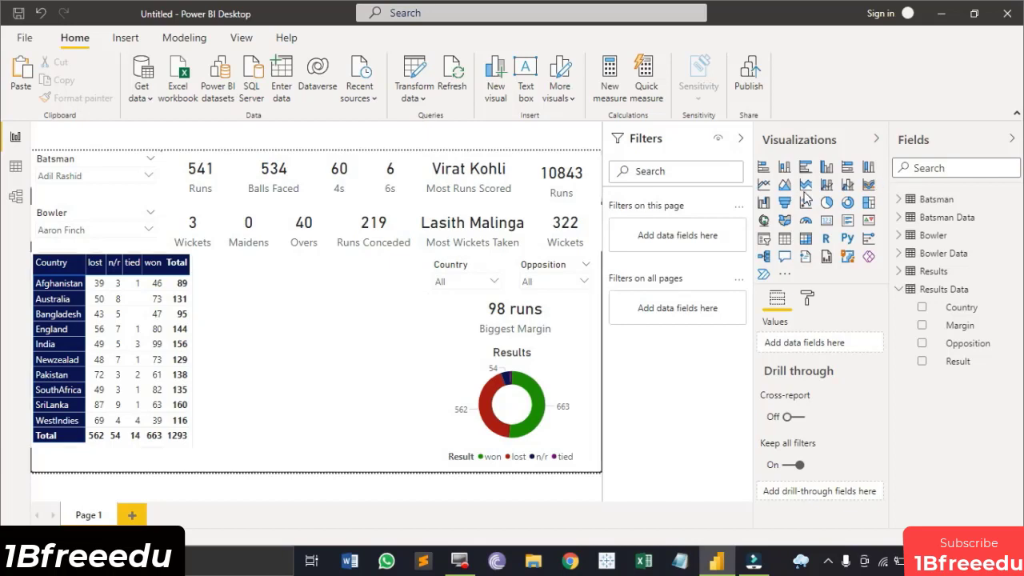
- Add a line chart and size it to fill the upper half of the gap between the matrix and the Country slicer
{"action": "left_click", "coordinate": [763, 189]}
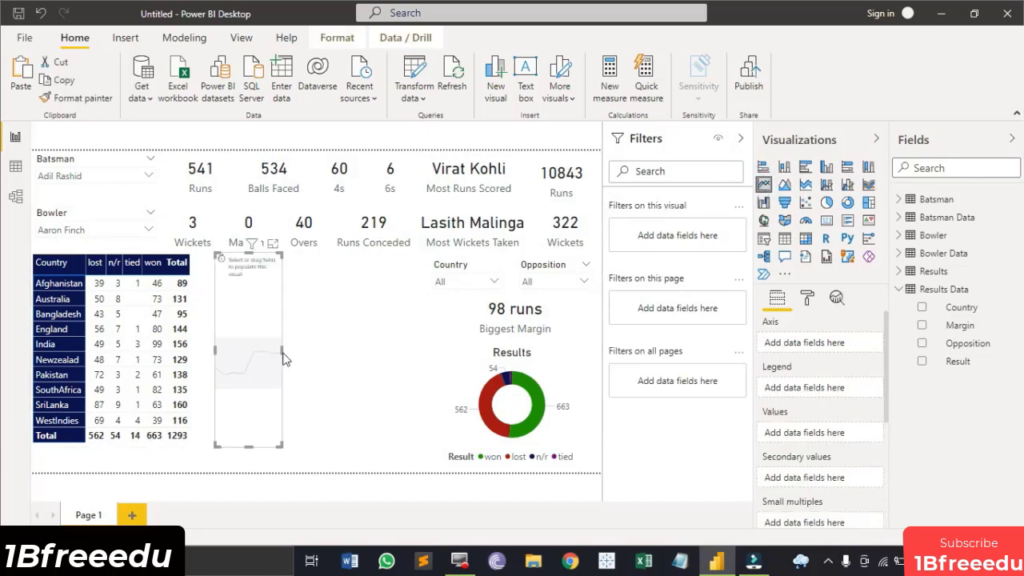
{"action": "left_click_drag", "start_coordinate": [282, 345], "coordinate": [427, 366]}
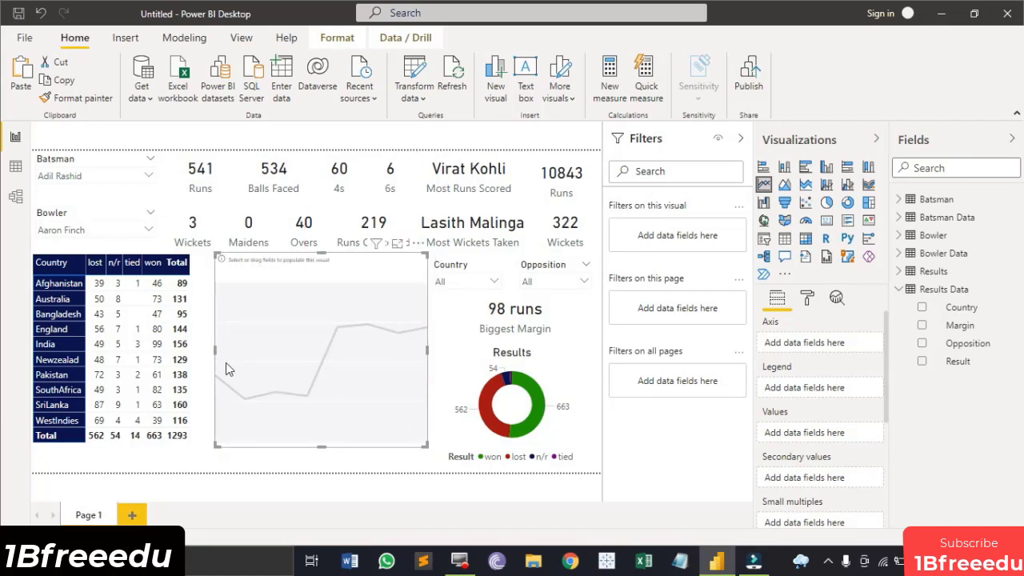
{"action": "left_click_drag", "start_coordinate": [214, 351], "coordinate": [193, 360]}
{"action": "left_click_drag", "start_coordinate": [312, 448], "coordinate": [329, 375]}
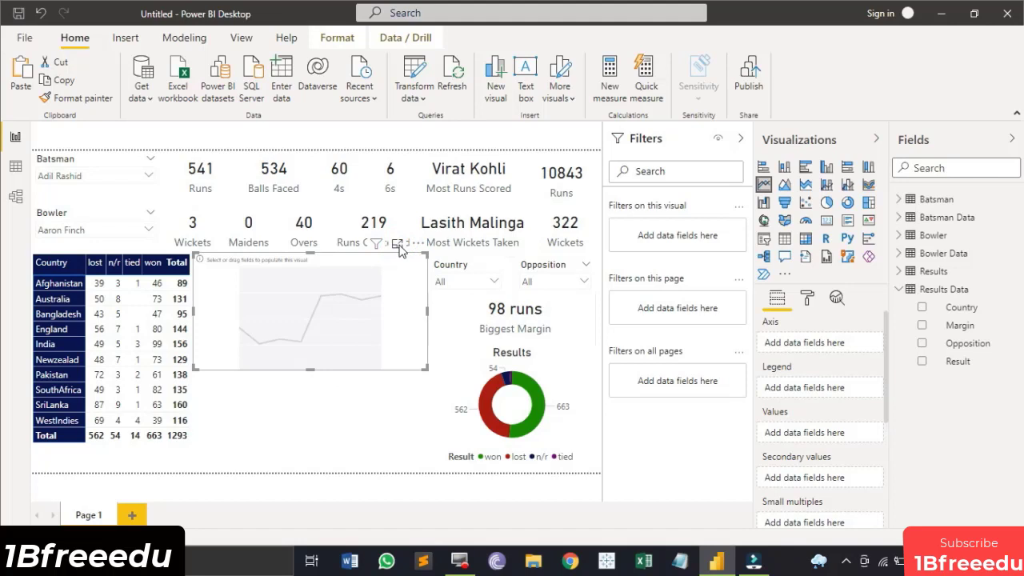
- Open the line chart in focus mode and plot Runs by Batsman from the Batsman Data table
{"action": "left_click", "coordinate": [399, 244]}
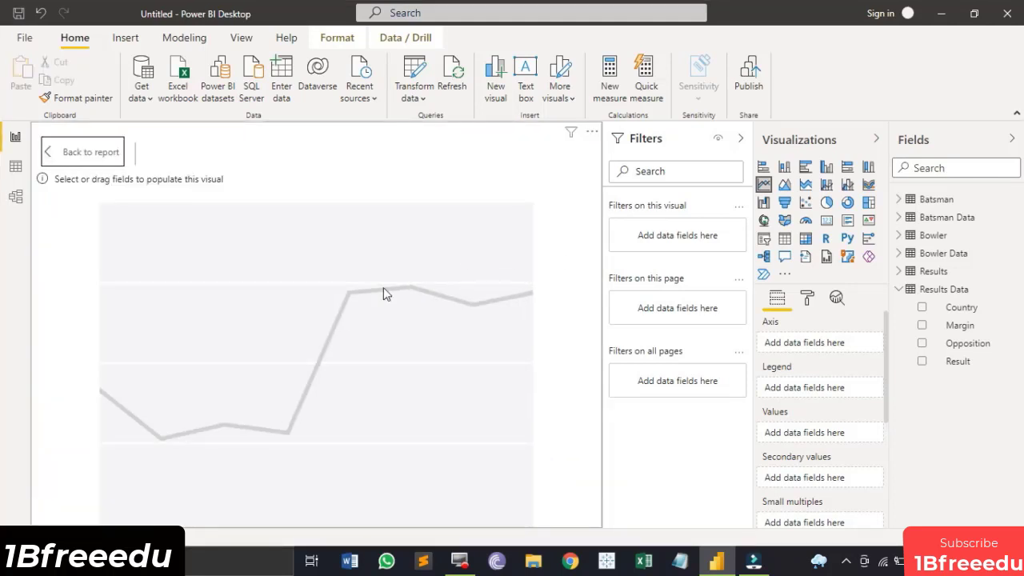
{"action": "left_click", "coordinate": [899, 289]}
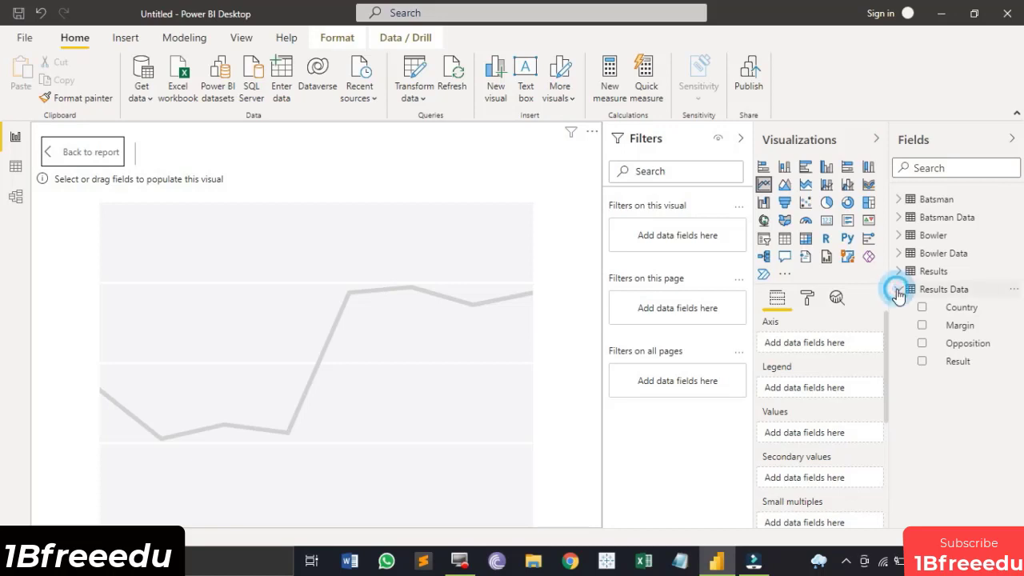
{"action": "left_click", "coordinate": [899, 218]}
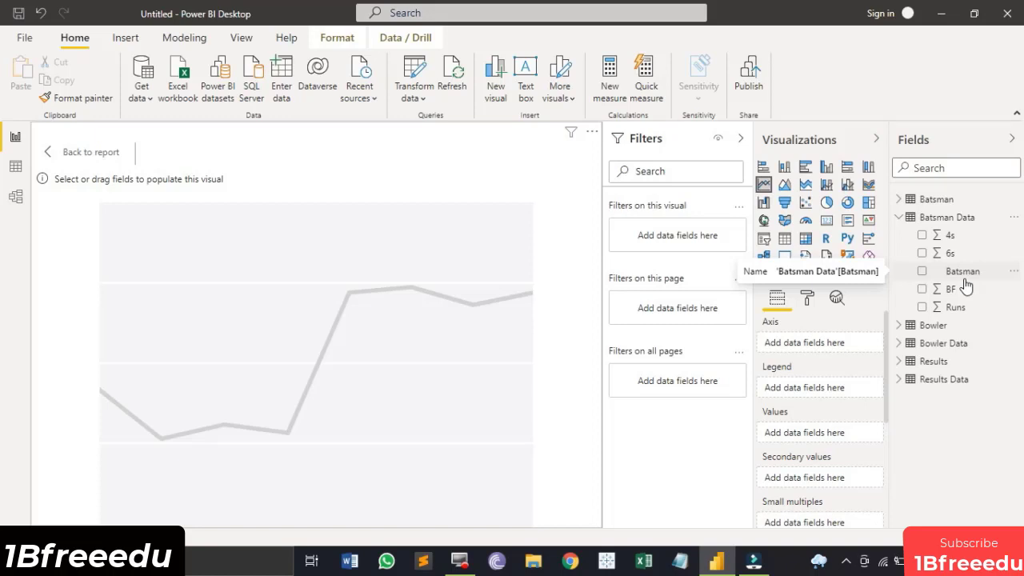
{"action": "left_click_drag", "start_coordinate": [966, 286], "coordinate": [824, 352]}
{"action": "left_click_drag", "start_coordinate": [956, 307], "coordinate": [809, 446]}
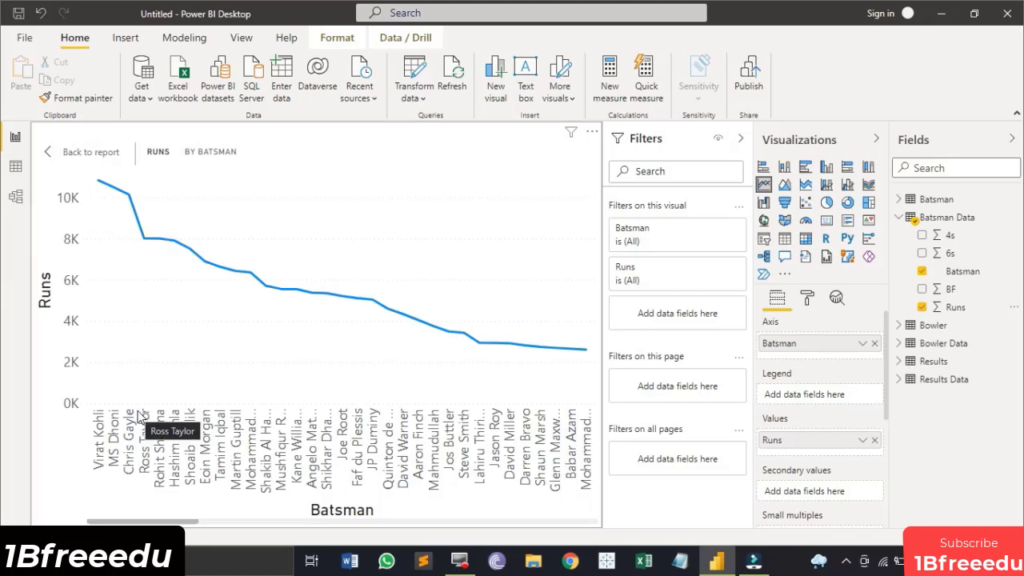
- Apply a Top N filter on Batsman that shows the top 5 by Runs
{"action": "left_click", "coordinate": [717, 229]}
{"action": "left_click", "coordinate": [732, 278]}
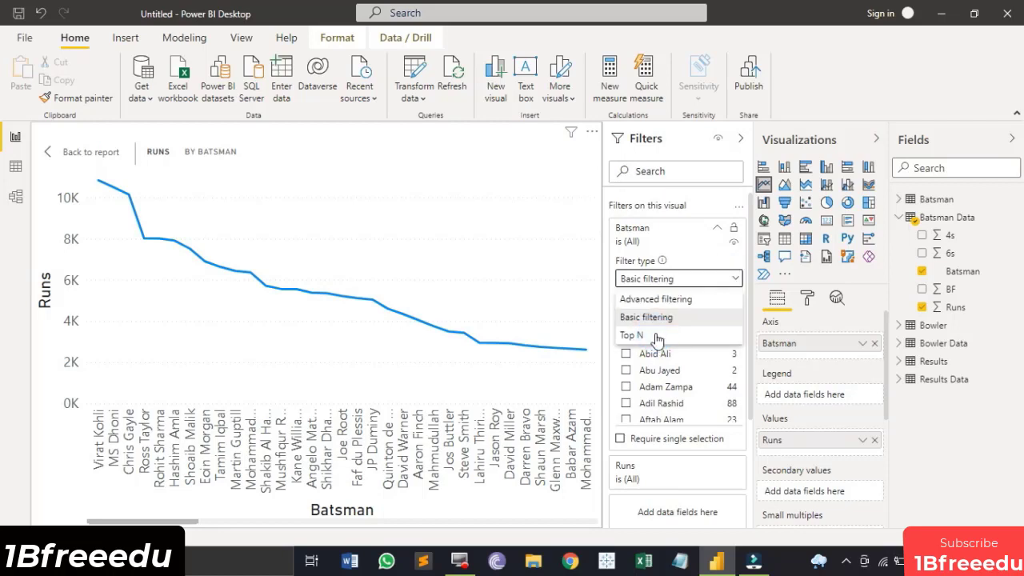
{"action": "left_click", "coordinate": [656, 337]}
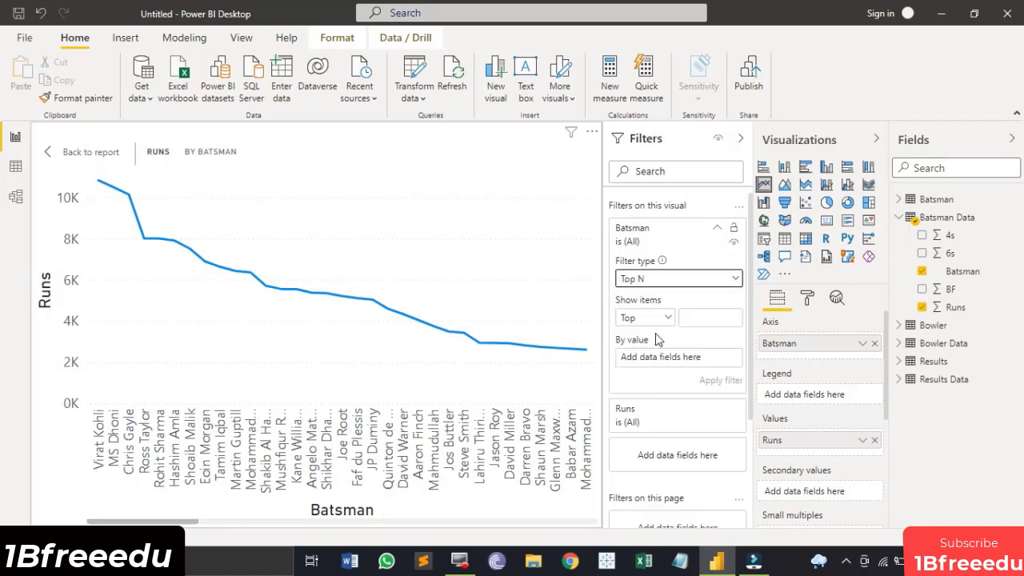
{"action": "left_click", "coordinate": [732, 315]}
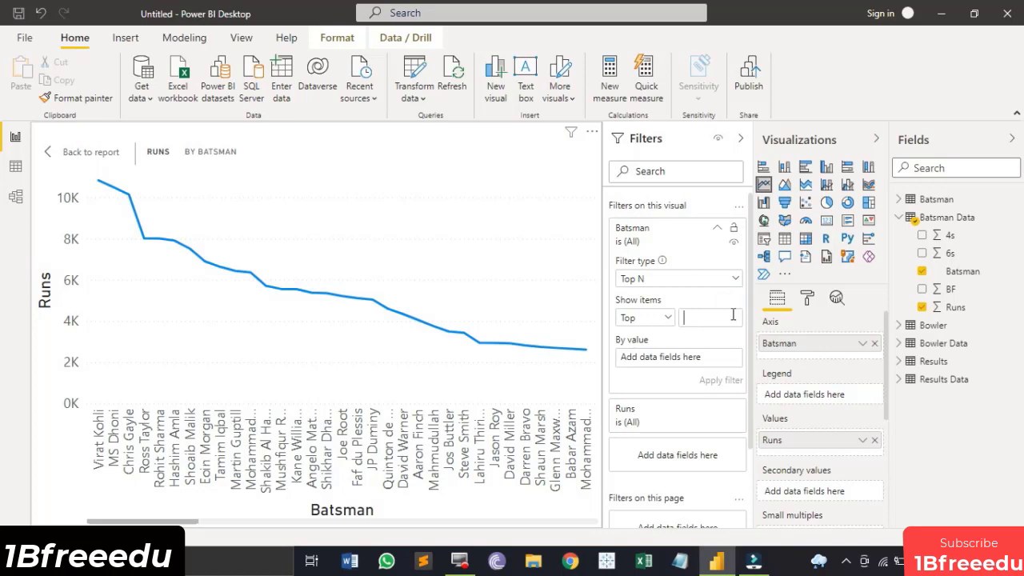
{"action": "type", "text": "5"}
{"action": "left_click_drag", "start_coordinate": [955, 307], "coordinate": [685, 361]}
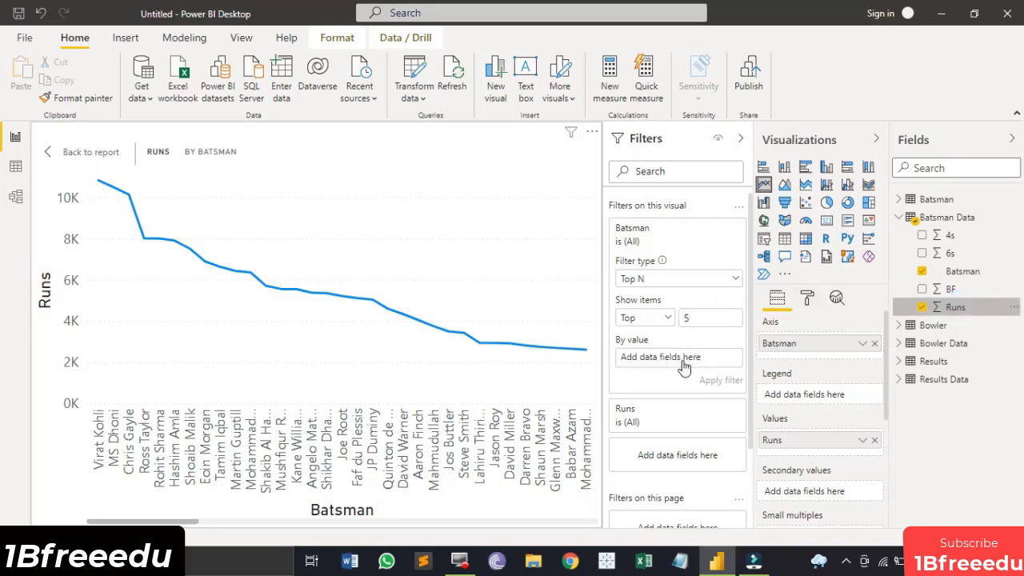
{"action": "left_click", "coordinate": [721, 379]}
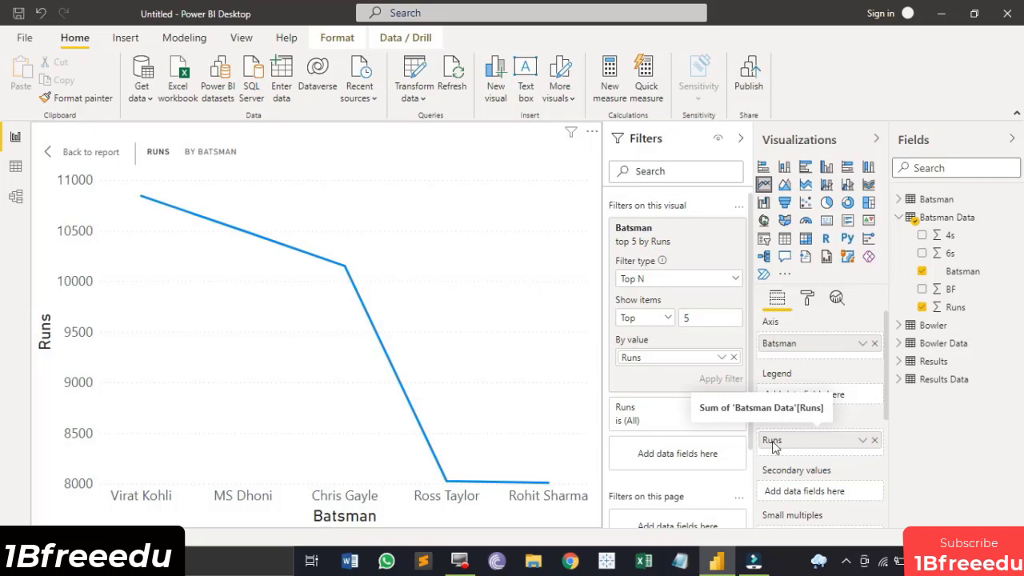
- Change the aggregation of the line chart's Runs values to Maximum
{"action": "left_click", "coordinate": [863, 441]}
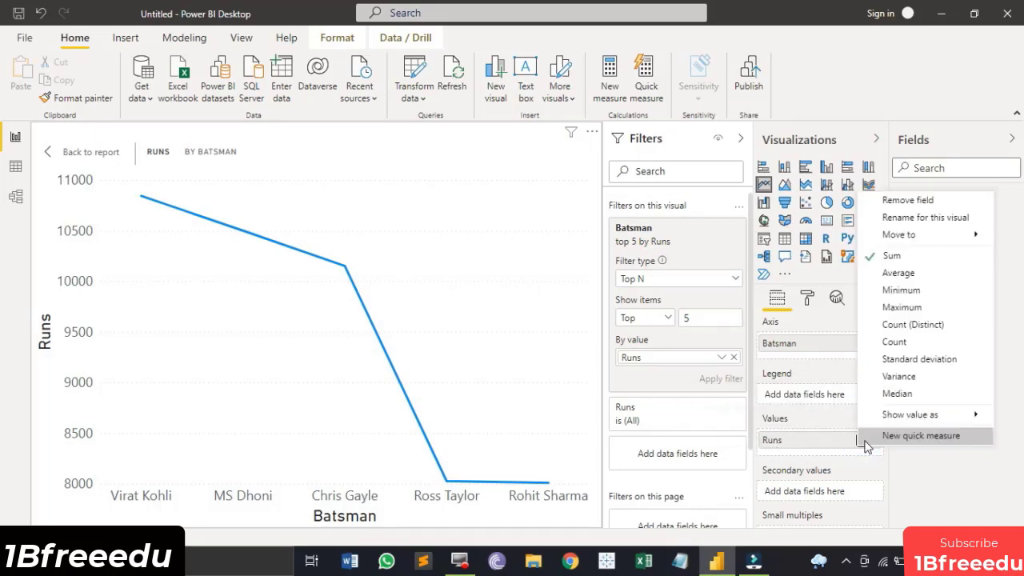
{"action": "left_click", "coordinate": [908, 309]}
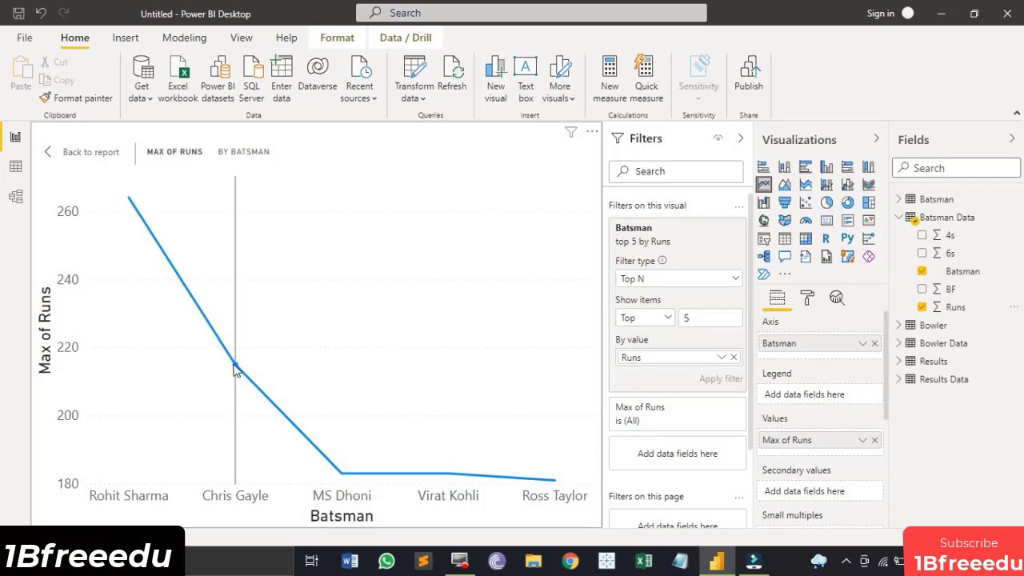
{"action": "mouse_move", "coordinate": [234, 368]}
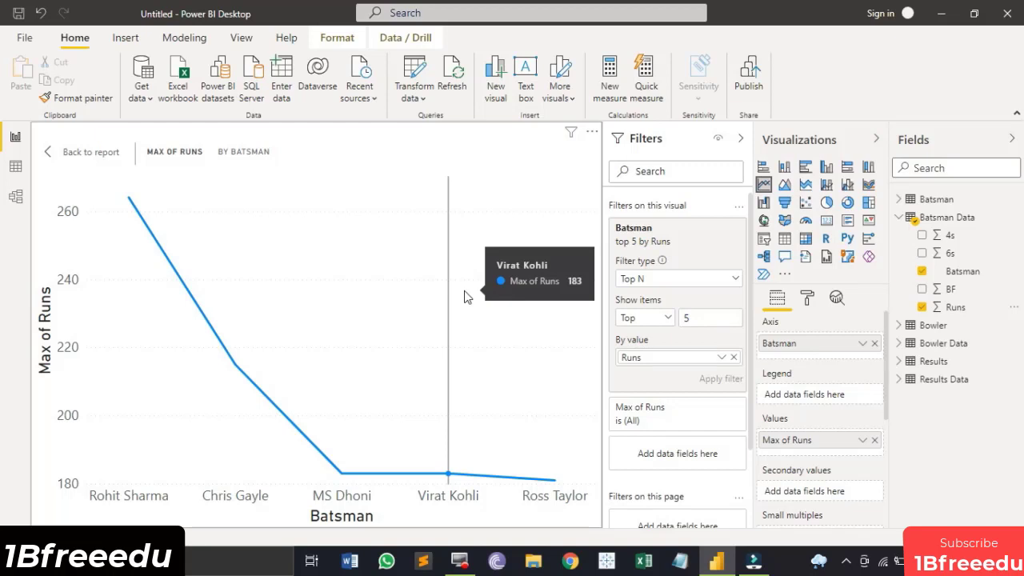
- Turn on data labels for the line chart and set their color to white
{"action": "left_click", "coordinate": [809, 299]}
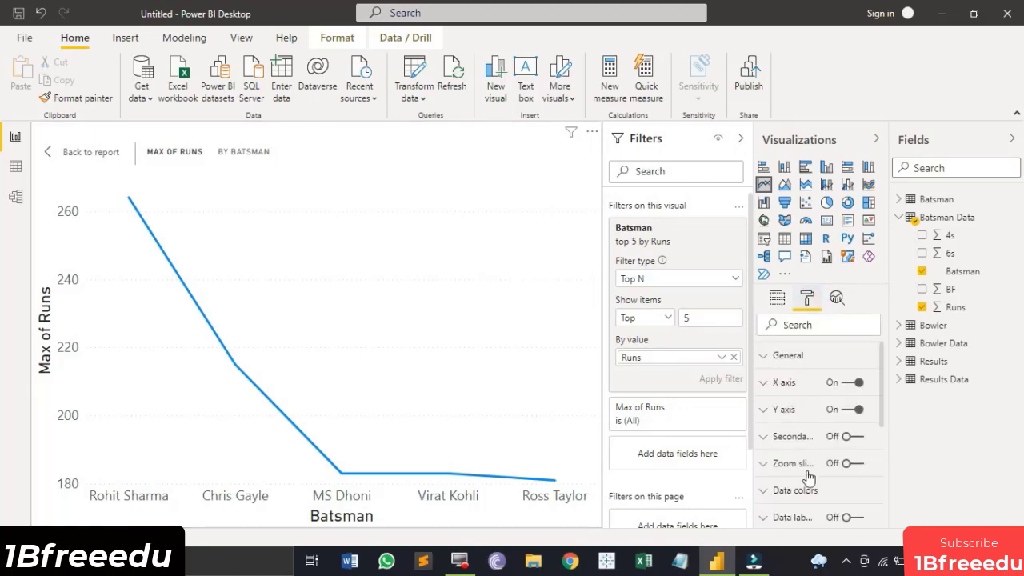
{"action": "left_click", "coordinate": [840, 519]}
{"action": "scroll", "coordinate": [799, 409], "scroll_direction": "down", "scroll_amount": 2}
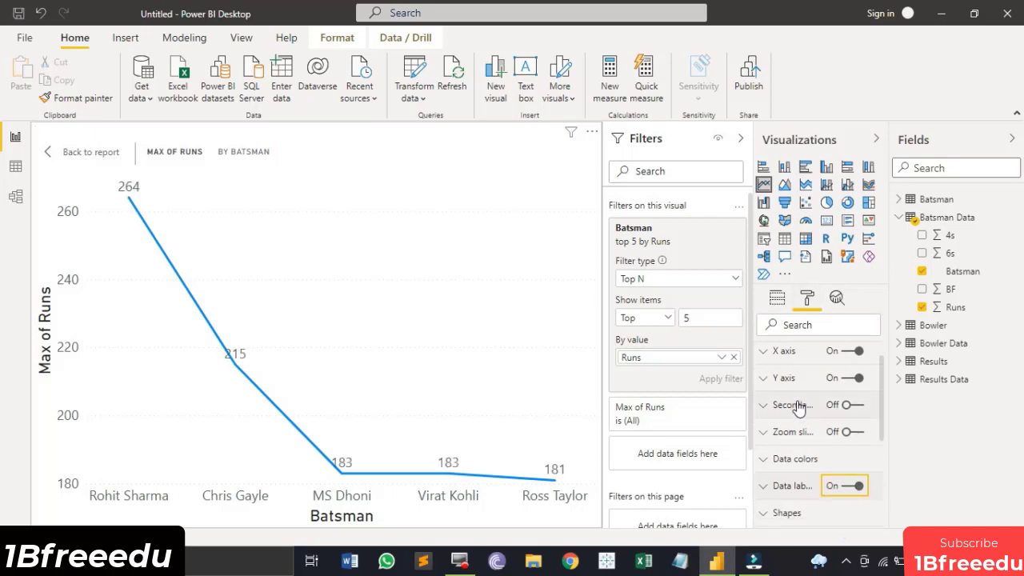
{"action": "left_click", "coordinate": [766, 445]}
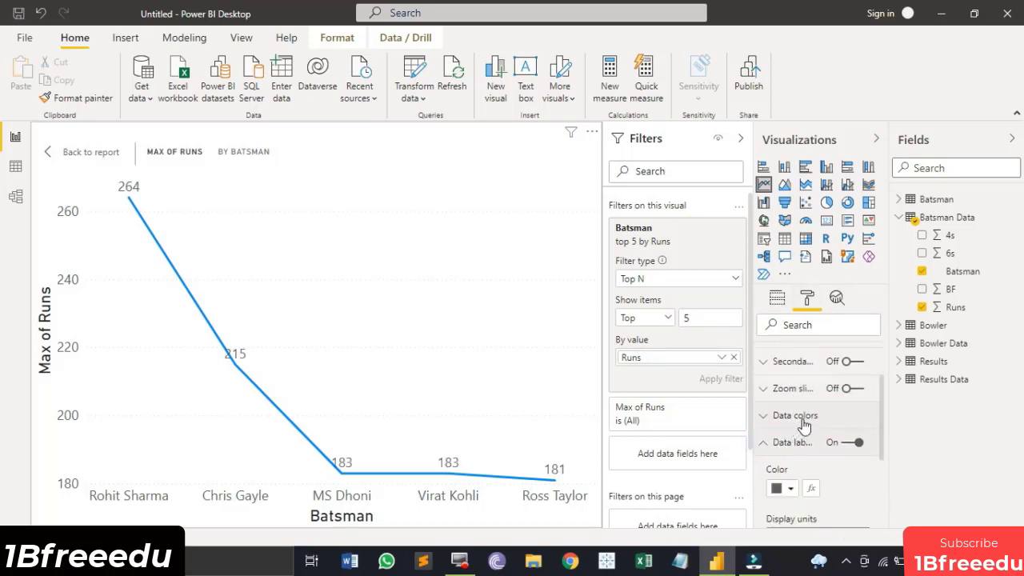
{"action": "scroll", "coordinate": [802, 427], "scroll_direction": "down", "scroll_amount": 2}
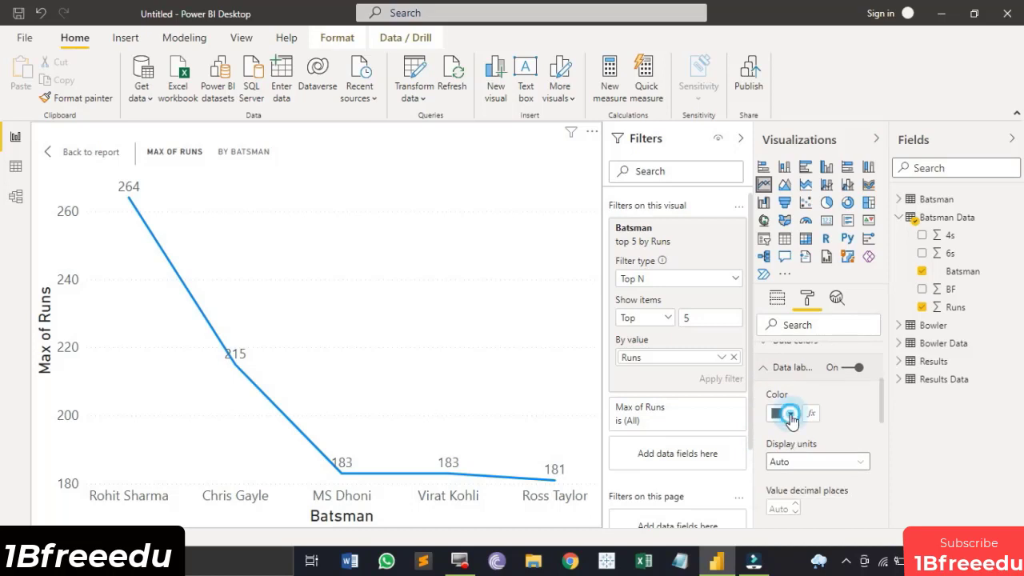
{"action": "left_click", "coordinate": [790, 413]}
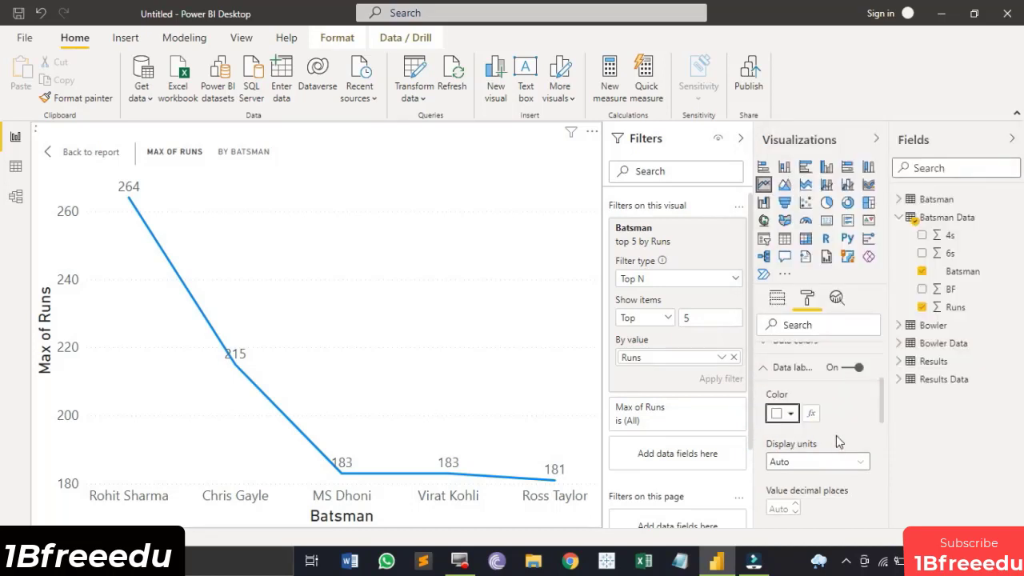
- Show a background behind the data labels and set its transparency to 0%
{"action": "scroll", "coordinate": [836, 435], "scroll_direction": "down", "scroll_amount": 1}
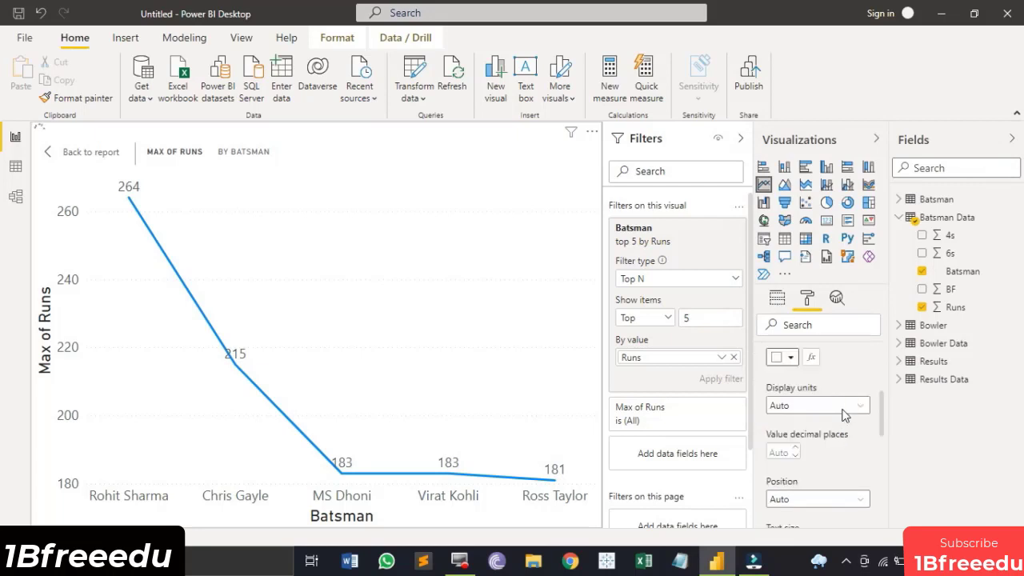
{"action": "scroll", "coordinate": [841, 422], "scroll_direction": "down", "scroll_amount": 6}
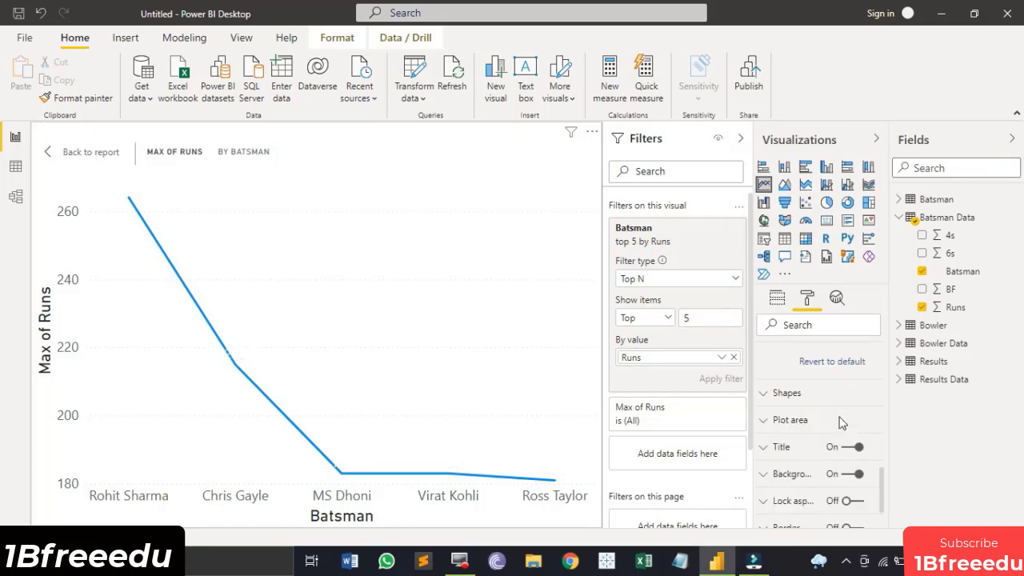
{"action": "scroll", "coordinate": [804, 419], "scroll_direction": "up", "scroll_amount": 2}
{"action": "scroll", "coordinate": [804, 416], "scroll_direction": "up", "scroll_amount": 1}
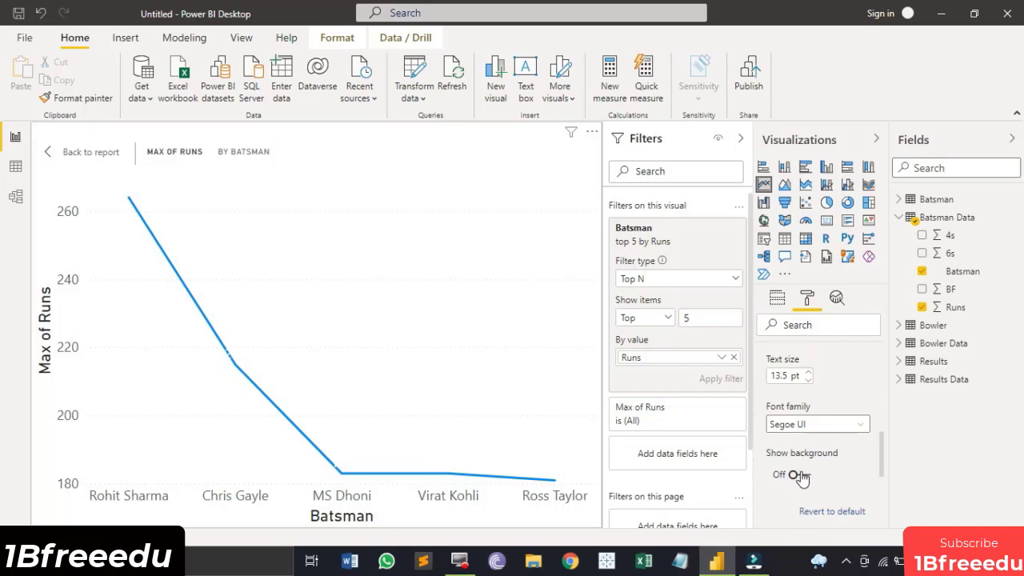
{"action": "left_click", "coordinate": [794, 474]}
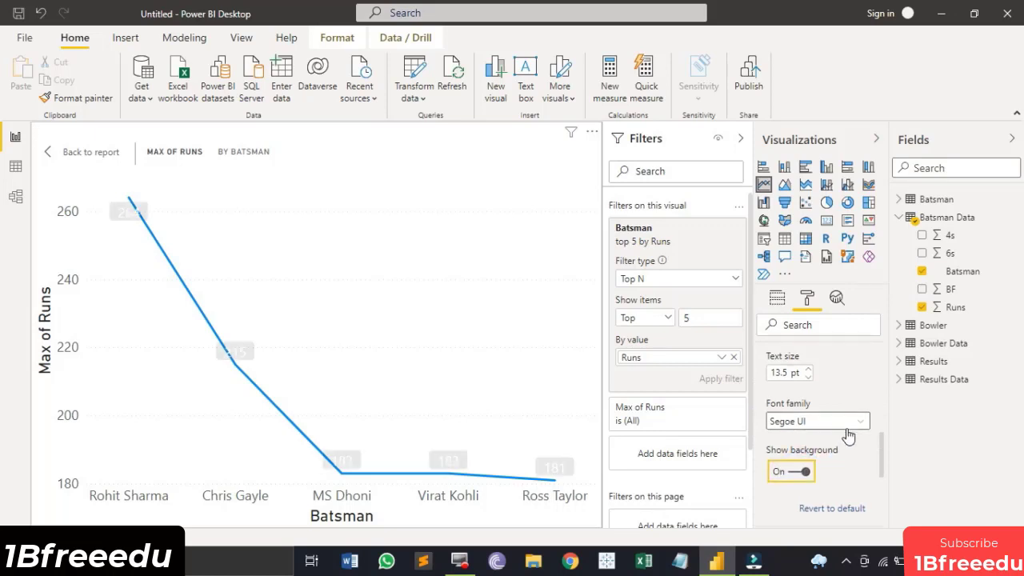
{"action": "scroll", "coordinate": [848, 434], "scroll_direction": "down", "scroll_amount": 3}
{"action": "scroll", "coordinate": [846, 416], "scroll_direction": "up", "scroll_amount": 2}
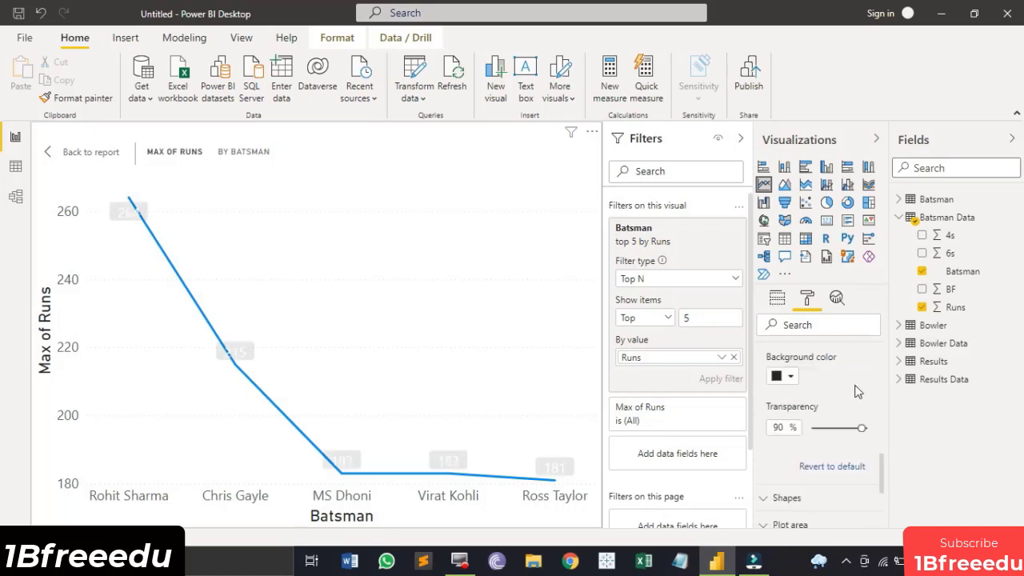
{"action": "left_click", "coordinate": [863, 426]}
{"action": "left_click_drag", "start_coordinate": [863, 426], "coordinate": [806, 429]}
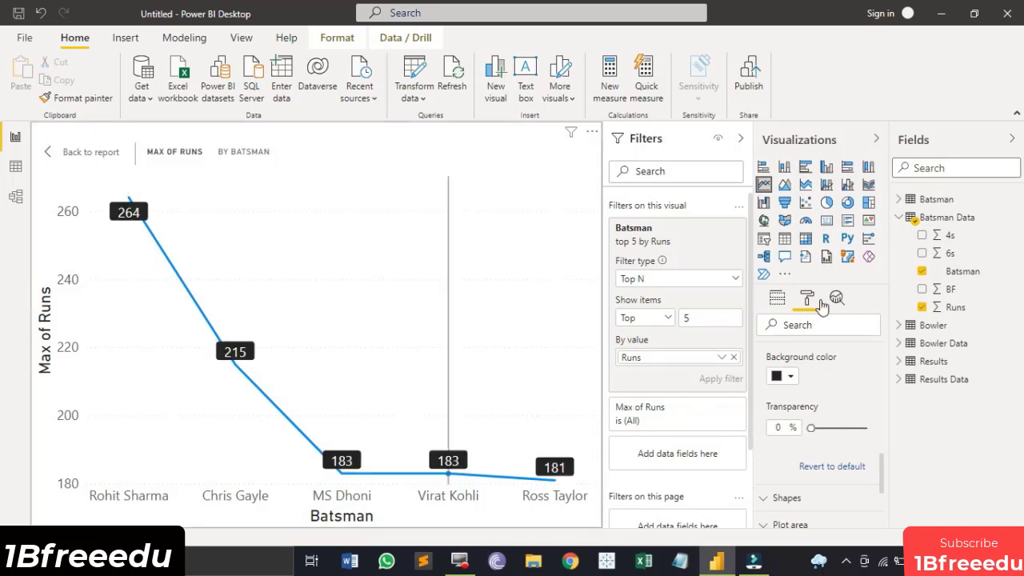
- Set the data color of the Max of Runs line to green
{"action": "scroll", "coordinate": [816, 400], "scroll_direction": "up", "scroll_amount": 1}
{"action": "scroll", "coordinate": [815, 400], "scroll_direction": "up", "scroll_amount": 6}
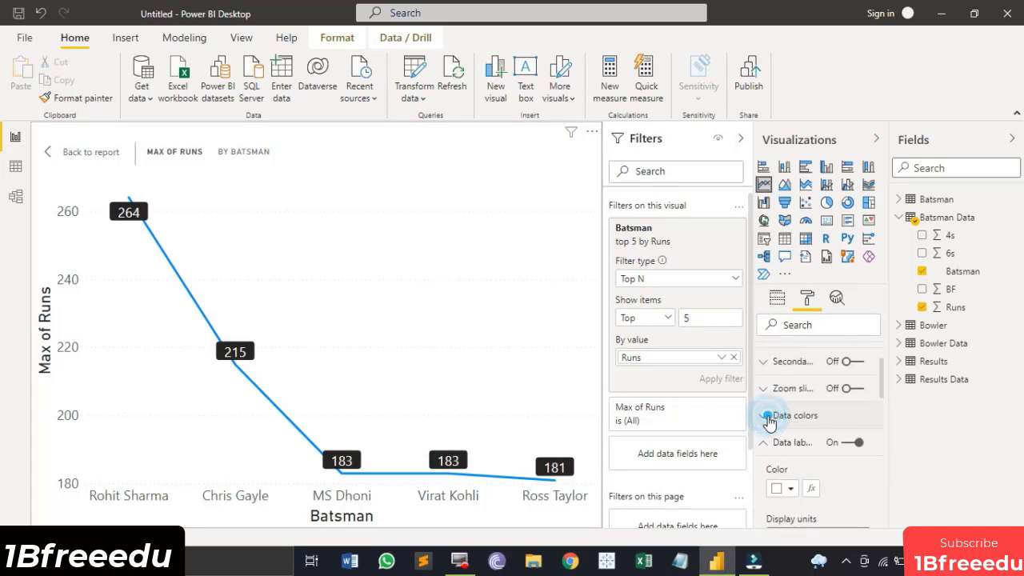
{"action": "left_click", "coordinate": [768, 414]}
{"action": "left_click", "coordinate": [792, 462]}
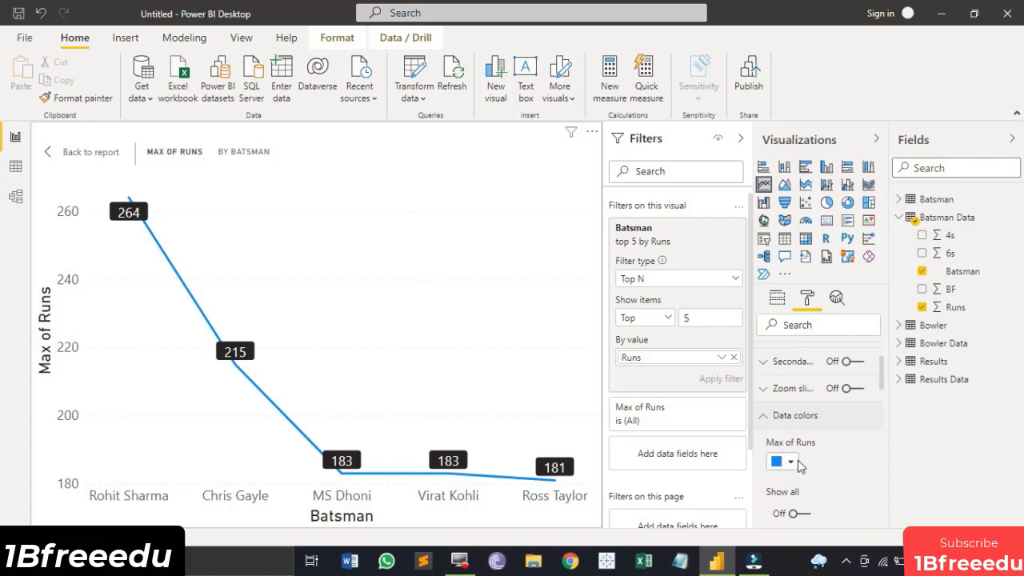
{"action": "left_click", "coordinate": [843, 500]}
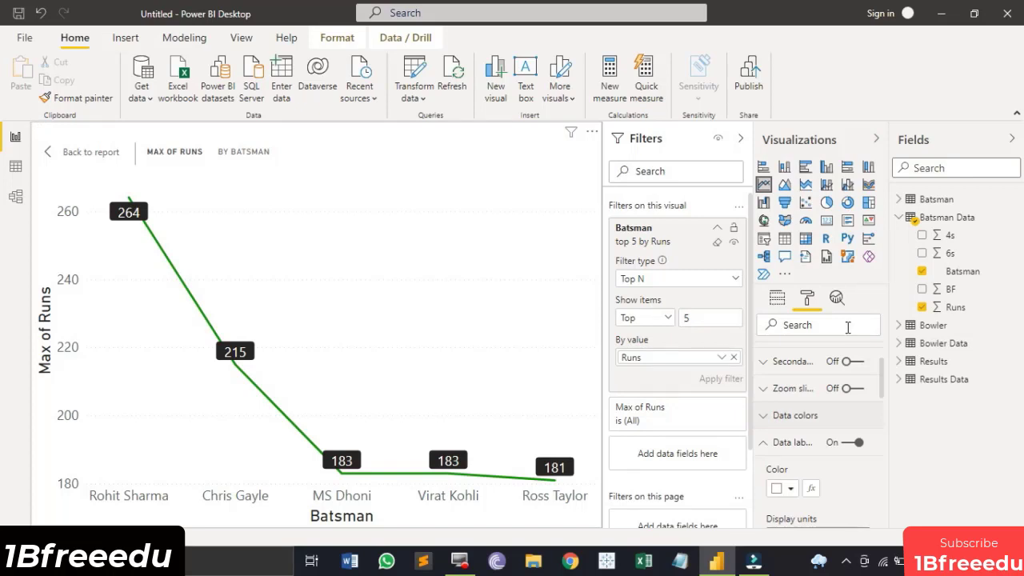
- Rename the line chart's Max of Runs values field as Highest Individual Score
{"action": "left_click", "coordinate": [775, 305]}
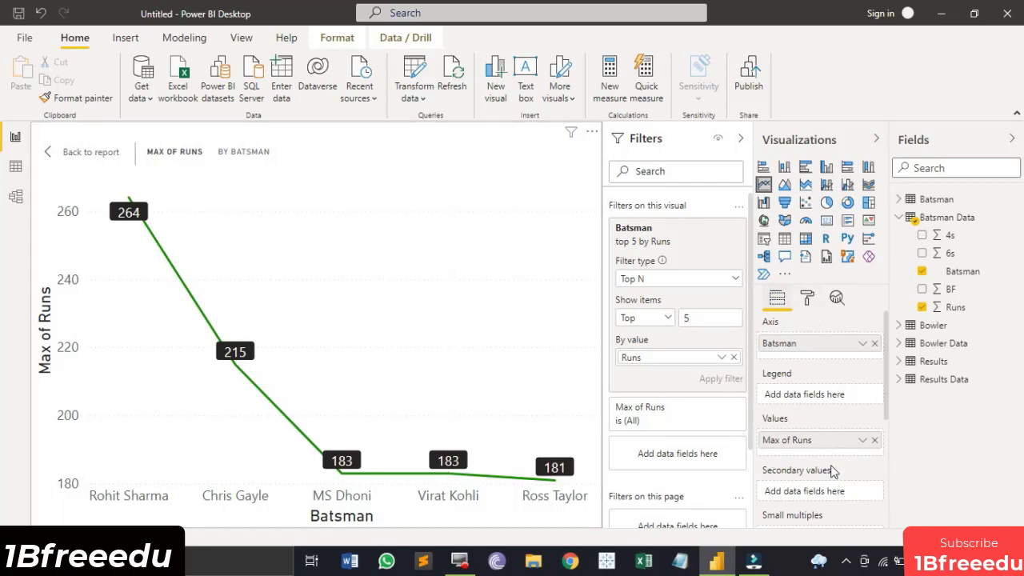
{"action": "double_click", "coordinate": [819, 438]}
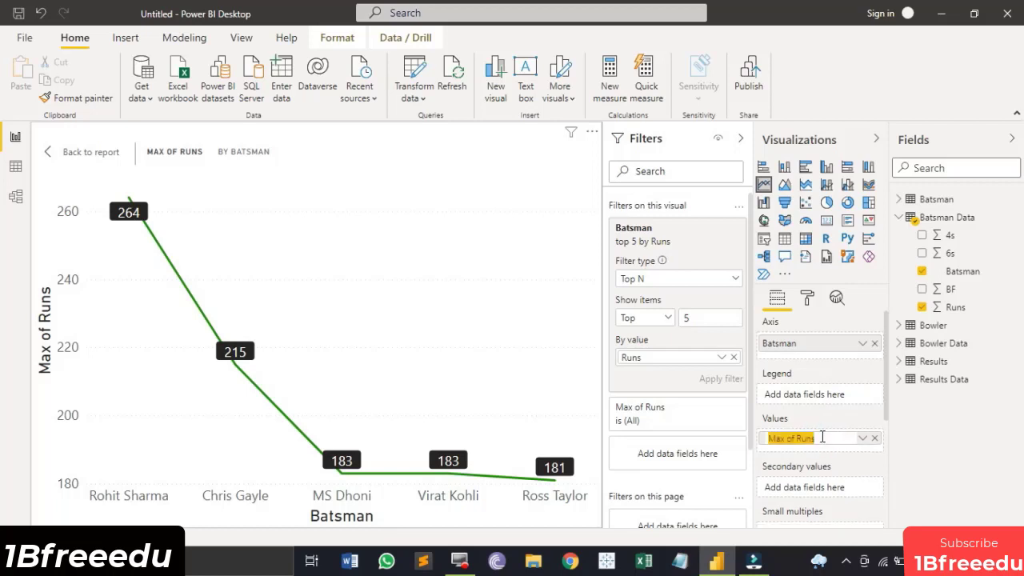
{"action": "type", "text": "Highest"}
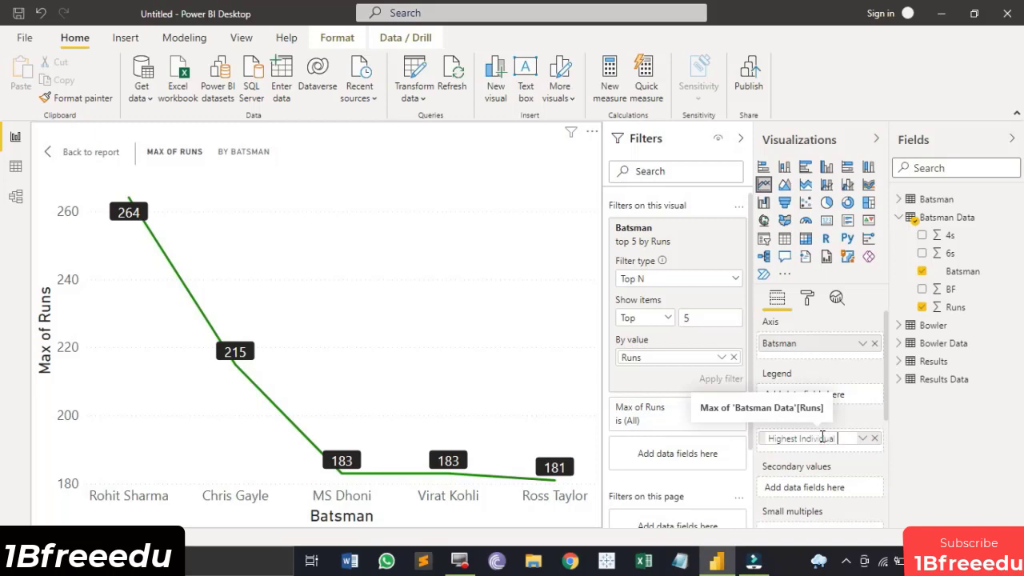
{"action": "type", "text": "Individual Score of"}
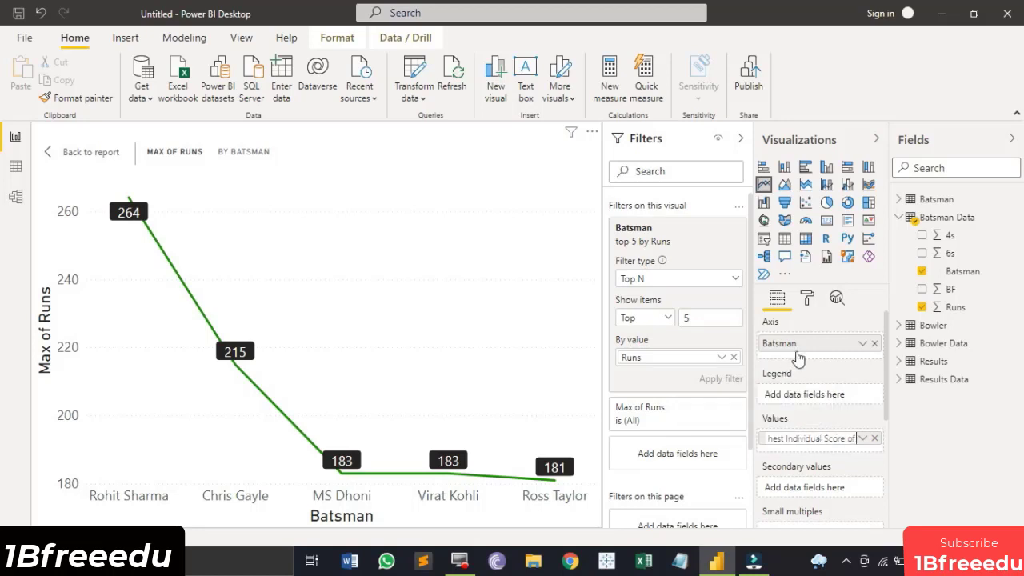
{"action": "key", "text": "BackSpace"}
{"action": "key", "text": "BackSpace"}
{"action": "key", "text": "BackSpace"}
{"action": "key", "text": "BackSpace"}
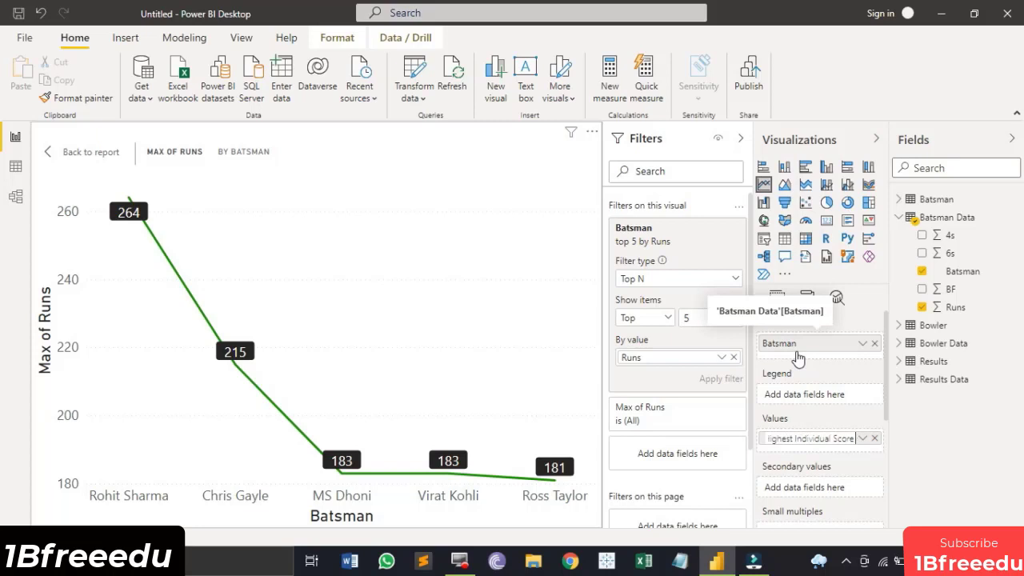
- Rename the line chart's Batsman axis field as Top 5 Batsman
{"action": "left_click", "coordinate": [770, 354]}
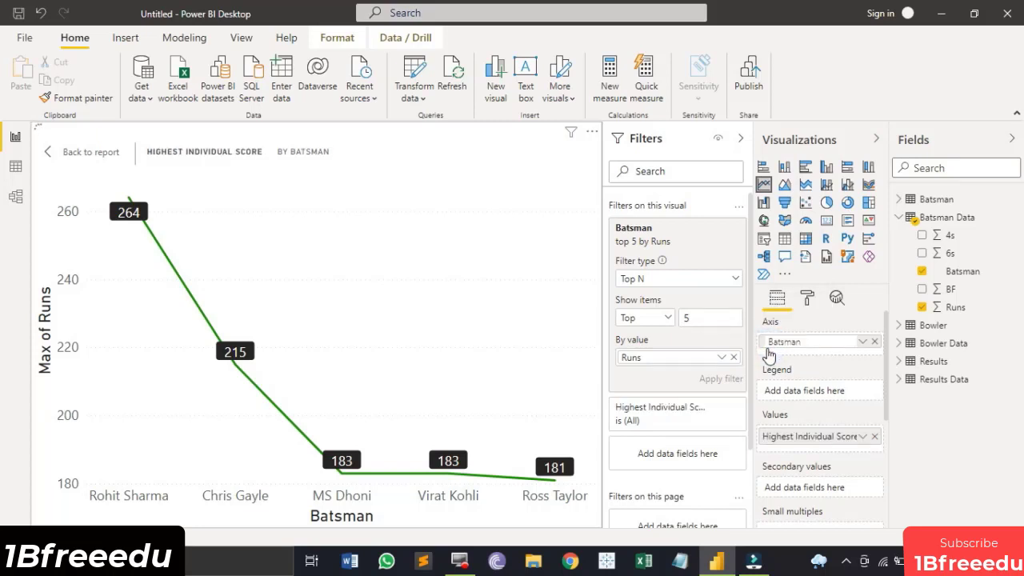
{"action": "double_click", "coordinate": [771, 345]}
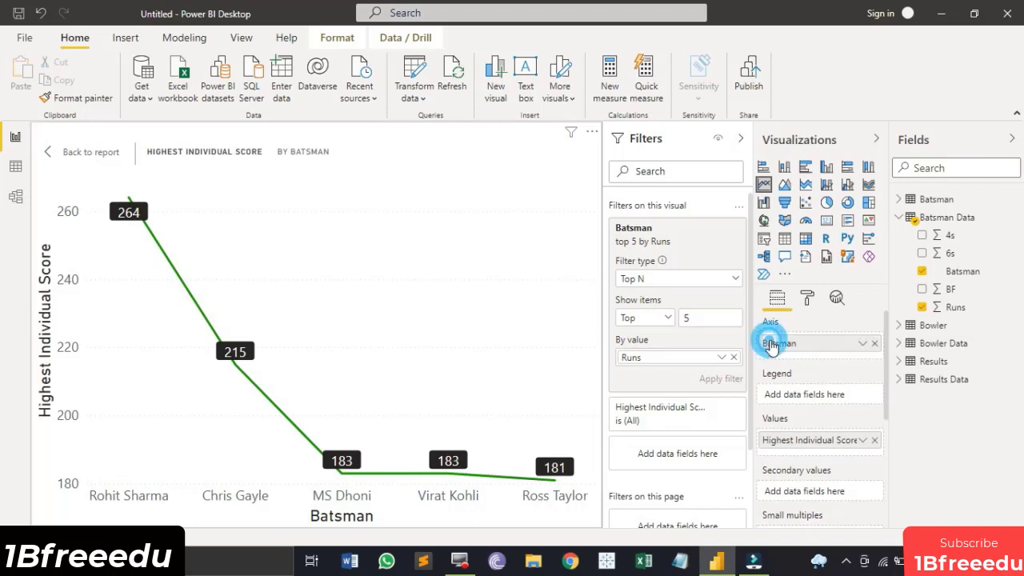
{"action": "left_click", "coordinate": [770, 341]}
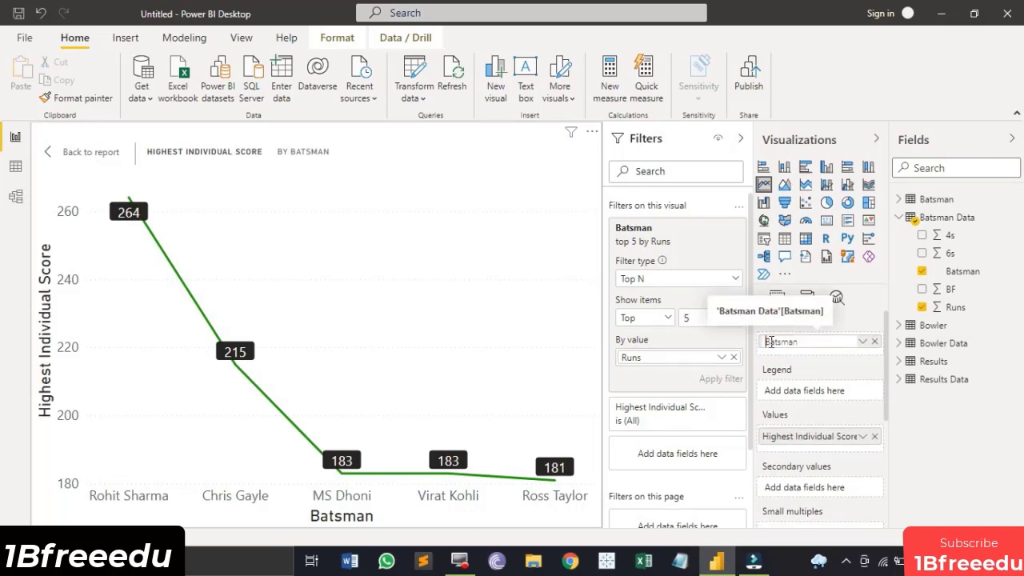
{"action": "type", "text": "Top 5"}
{"action": "key", "text": "Return"}
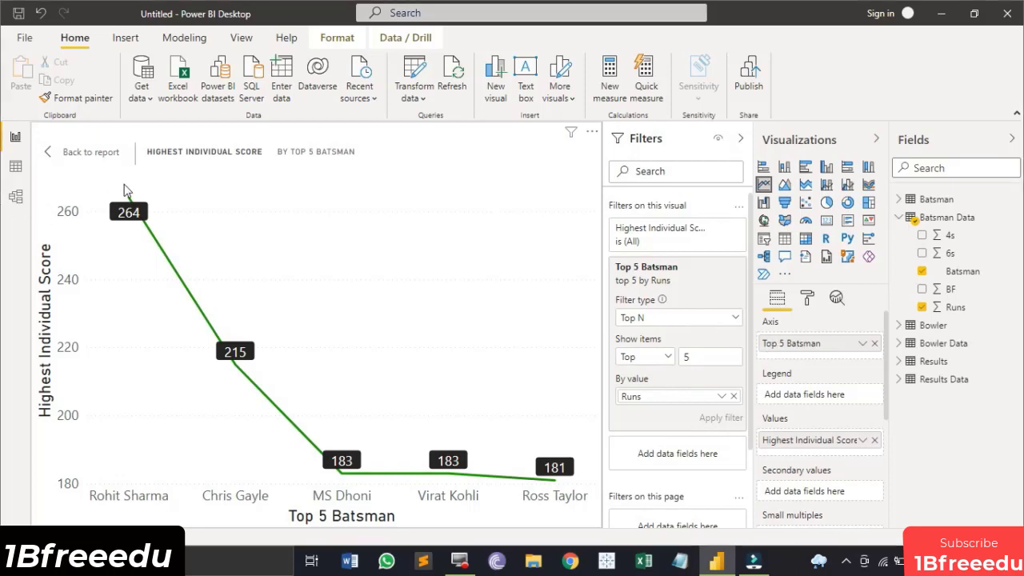
- Return to the full report page and shrink the line chart slightly in width and height between the country matrix and the slicers
{"action": "left_click", "coordinate": [91, 155]}
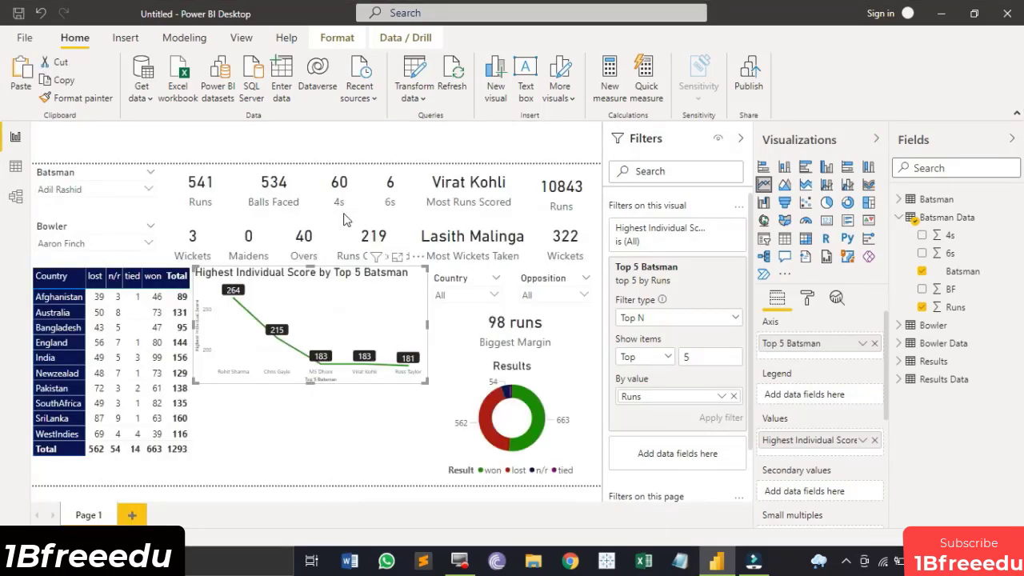
{"action": "scroll", "coordinate": [338, 342], "scroll_direction": "down", "scroll_amount": 1}
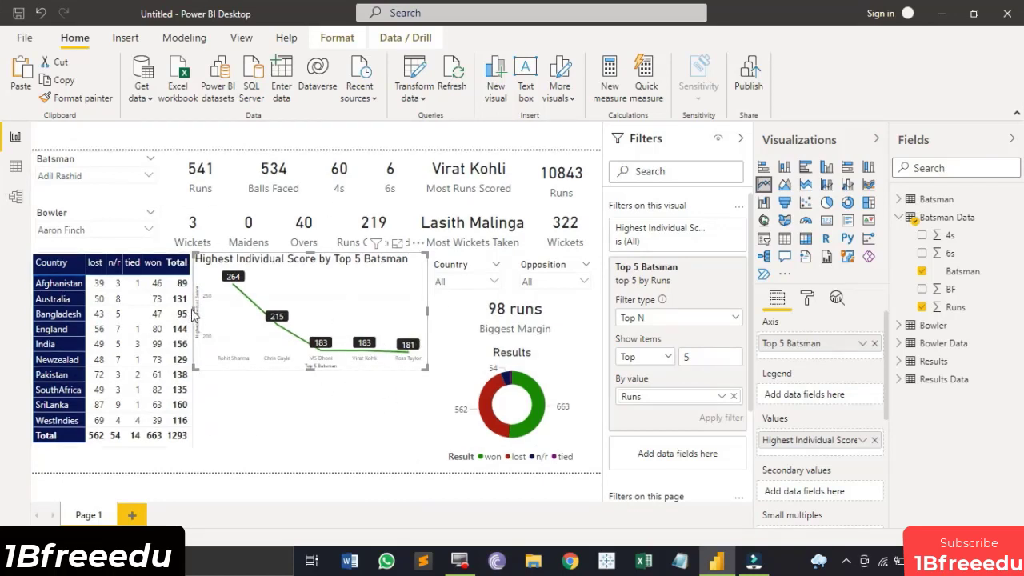
{"action": "left_click_drag", "start_coordinate": [192, 314], "coordinate": [201, 318]}
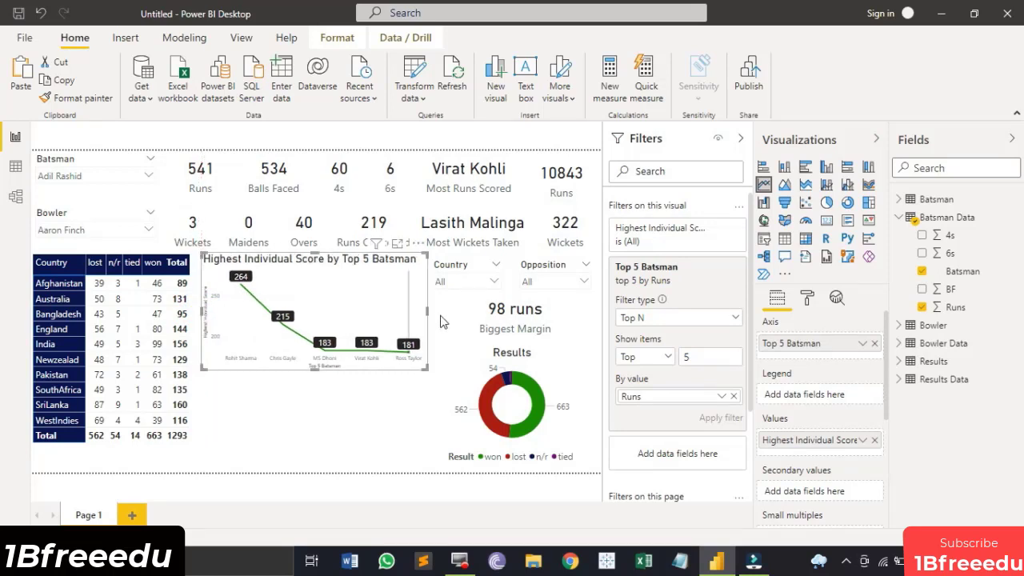
{"action": "mouse_move", "coordinate": [430, 317]}
{"action": "left_mouse_down"}
{"action": "mouse_move", "coordinate": [421, 314]}
{"action": "mouse_move", "coordinate": [430, 316]}
{"action": "left_mouse_up"}
{"action": "left_click_drag", "start_coordinate": [315, 366], "coordinate": [315, 364]}
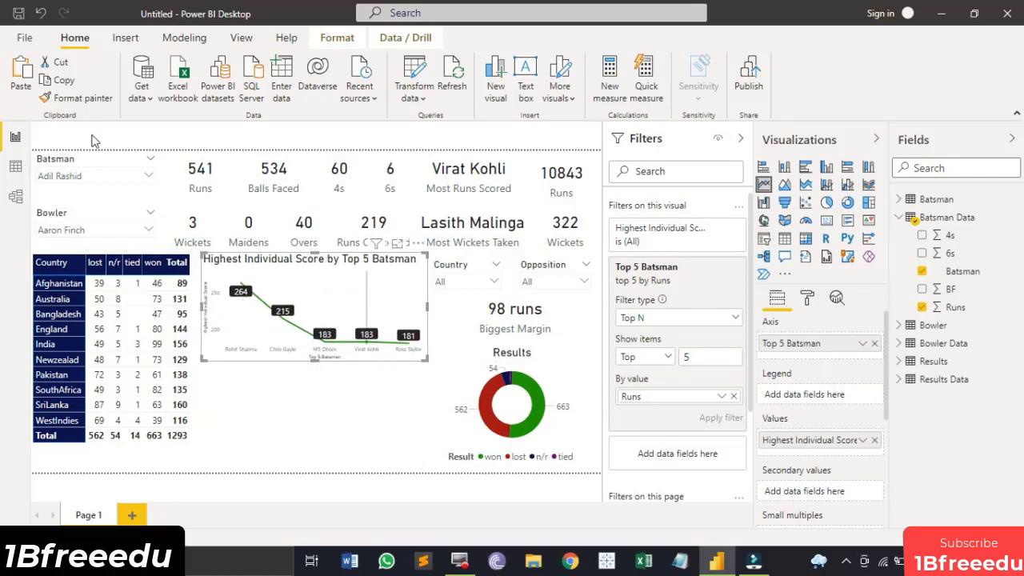
- Paste a copy of the line chart below the original and clear its axis field, values field and Batsman filter
{"action": "left_click", "coordinate": [20, 80]}
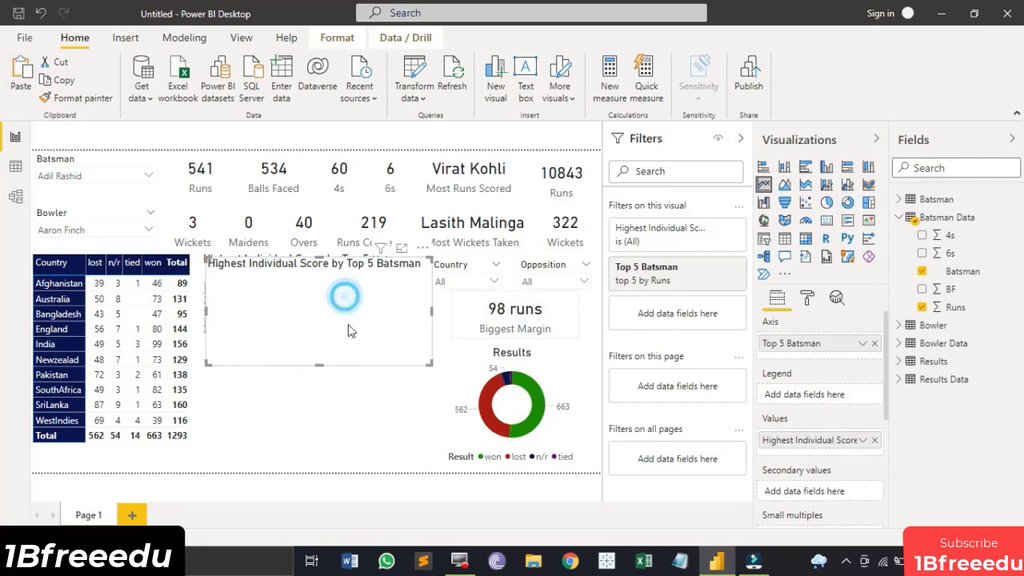
{"action": "left_click_drag", "start_coordinate": [347, 419], "coordinate": [320, 432]}
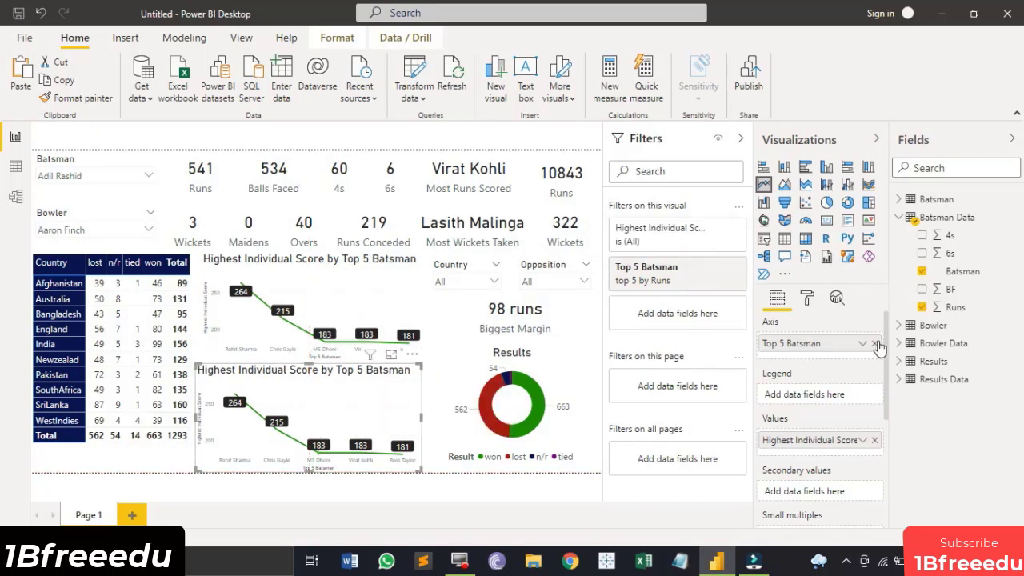
{"action": "left_click", "coordinate": [876, 434]}
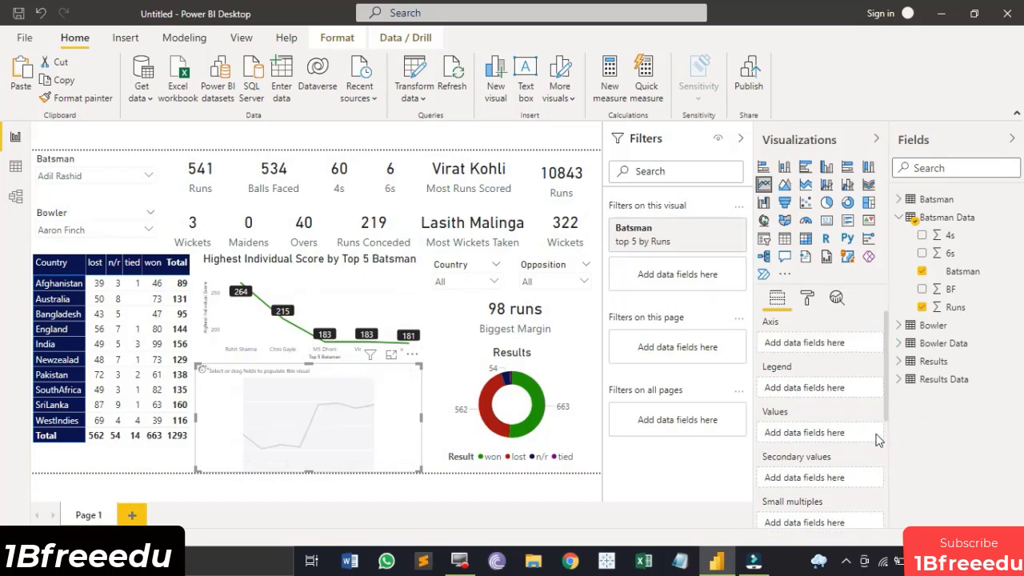
{"action": "left_click", "coordinate": [717, 229]}
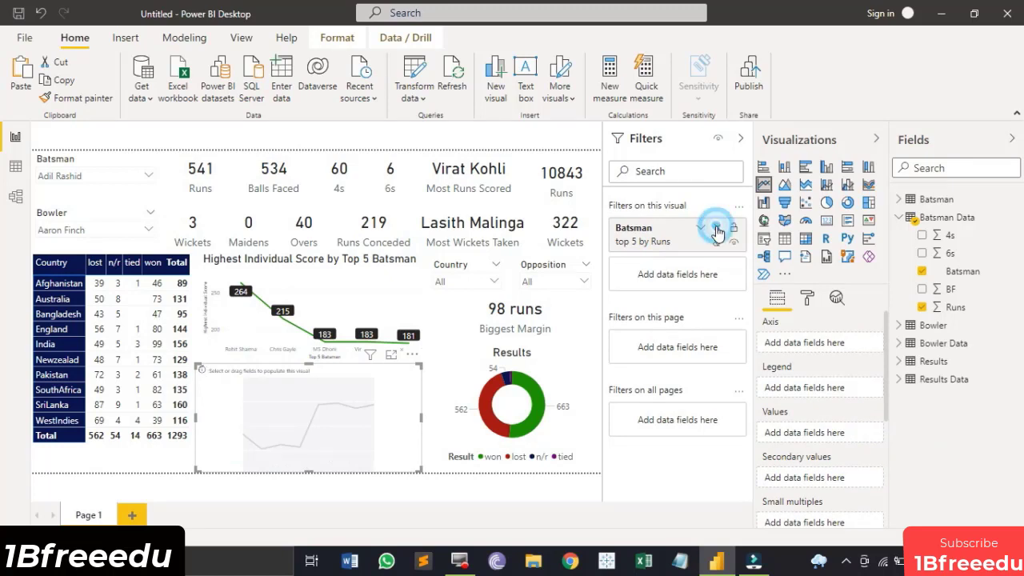
- Put Bowler on the copied chart's axis and Wkts in its values, both from the Bowler Data table
{"action": "left_click", "coordinate": [899, 219]}
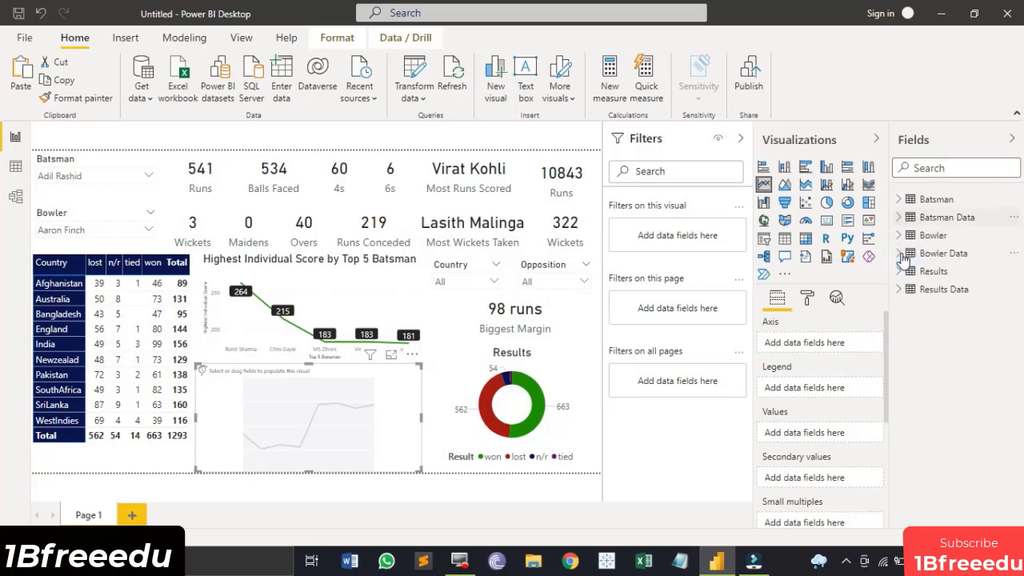
{"action": "left_click", "coordinate": [899, 253]}
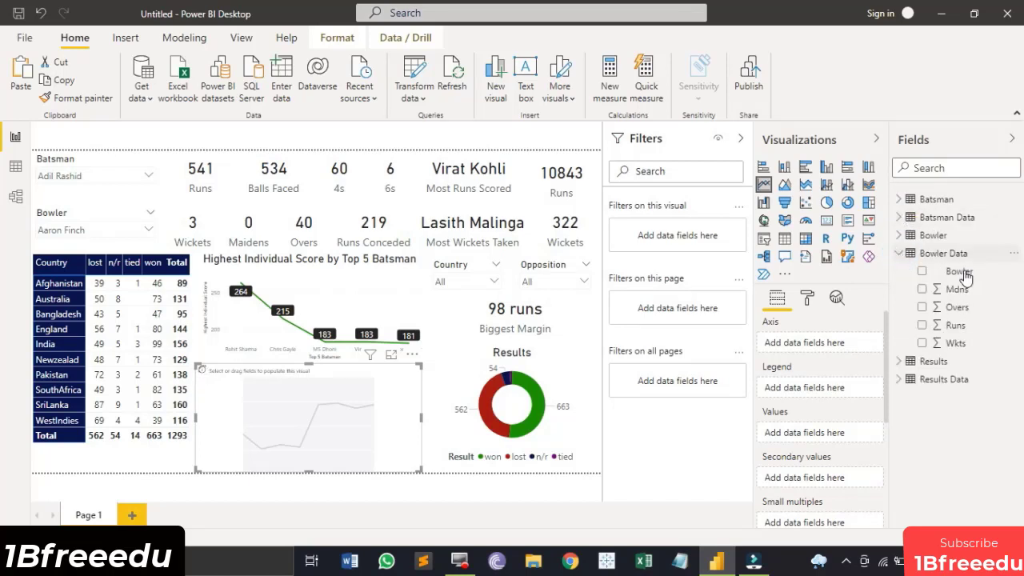
{"action": "left_click_drag", "start_coordinate": [965, 274], "coordinate": [830, 349]}
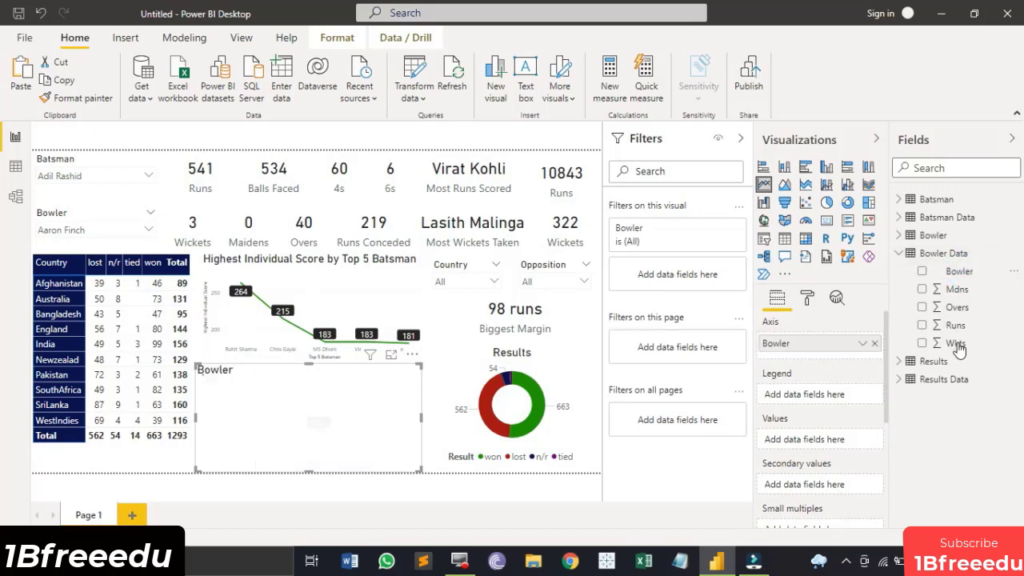
{"action": "left_click_drag", "start_coordinate": [806, 418], "coordinate": [810, 446]}
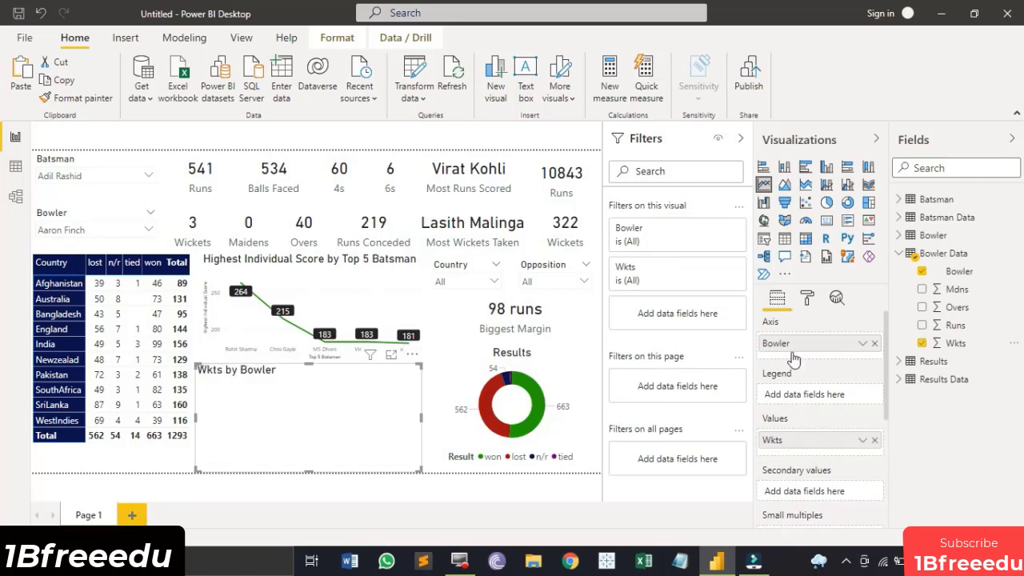
- Apply a Top N filter on Bowler to the lower line chart, showing the top 5 by Wkts
{"action": "left_click", "coordinate": [718, 229]}
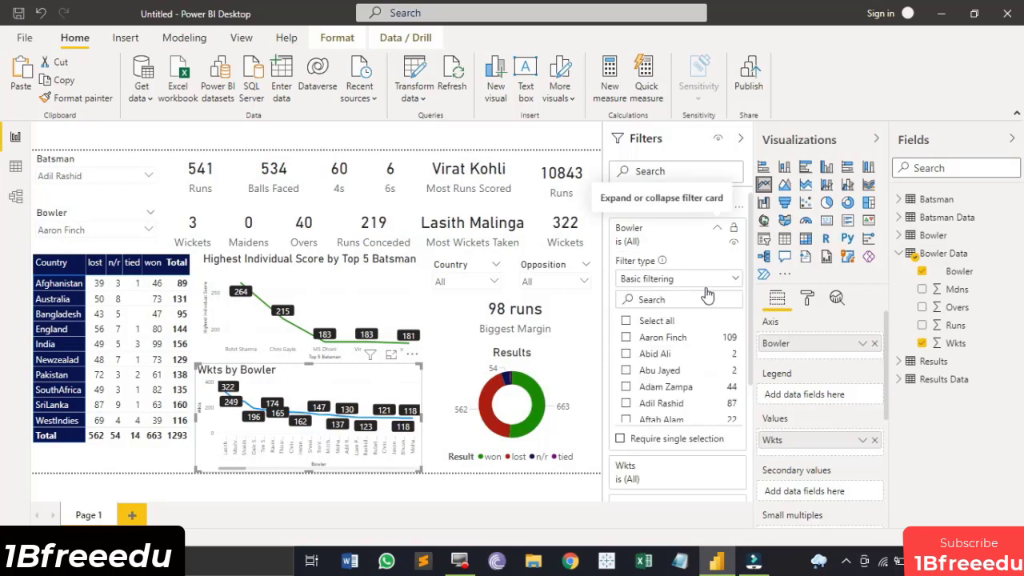
{"action": "left_click", "coordinate": [710, 282]}
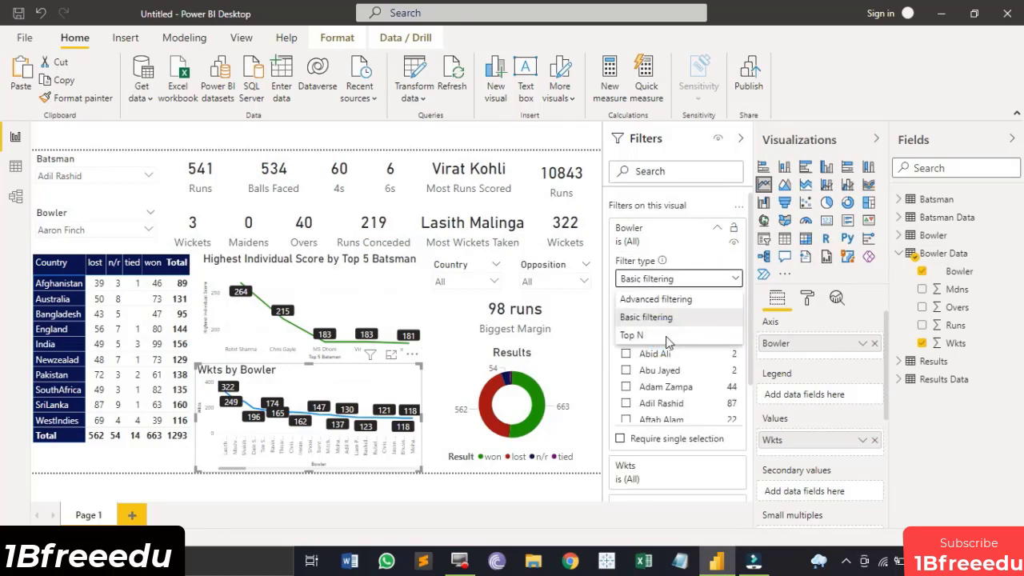
{"action": "left_click", "coordinate": [668, 337]}
{"action": "left_click", "coordinate": [697, 318]}
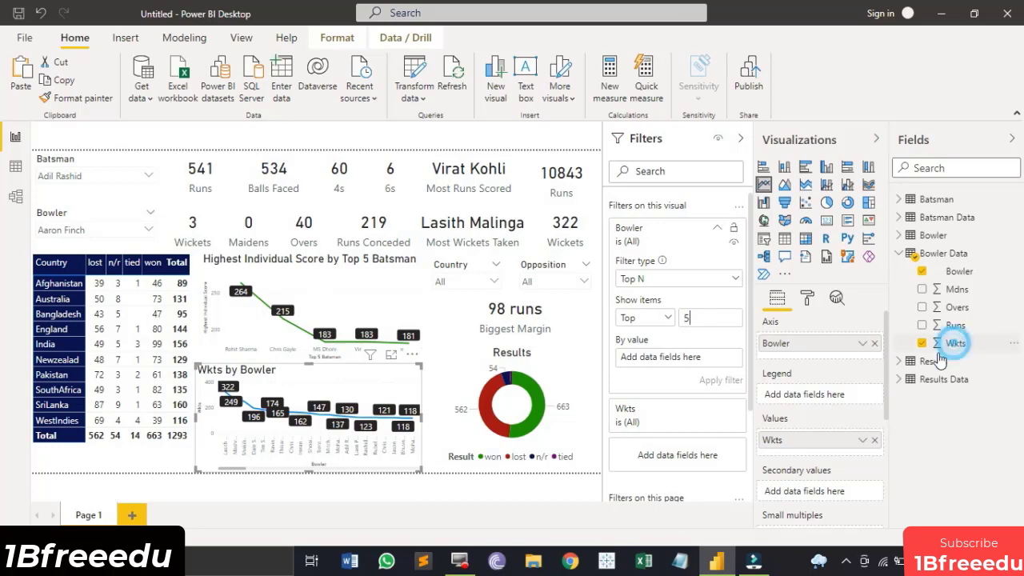
{"action": "left_click_drag", "start_coordinate": [953, 343], "coordinate": [688, 366]}
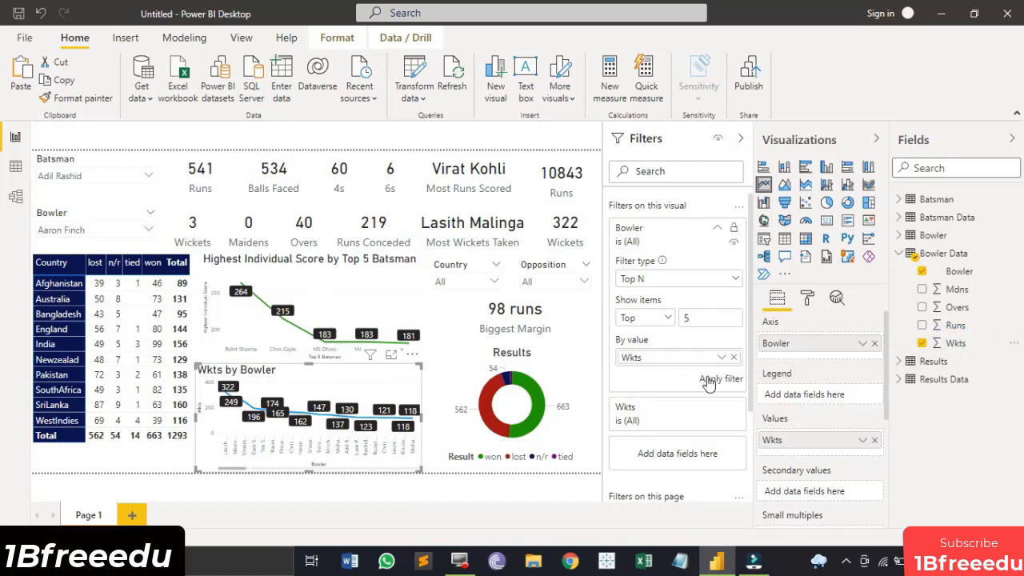
{"action": "left_click", "coordinate": [709, 382]}
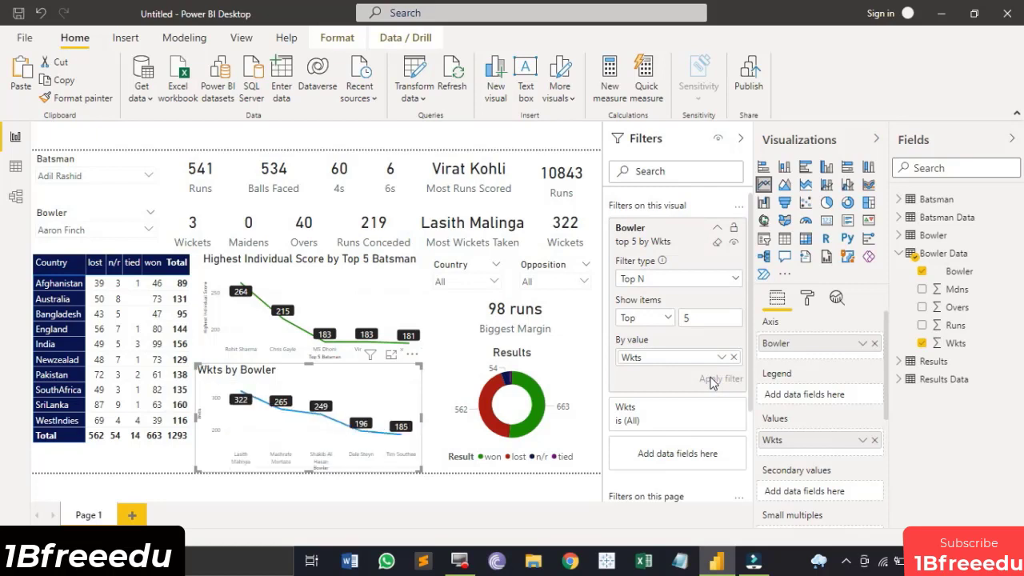
- Change the aggregation of the lower line chart's Wkts values to Maximum
{"action": "left_click", "coordinate": [862, 442]}
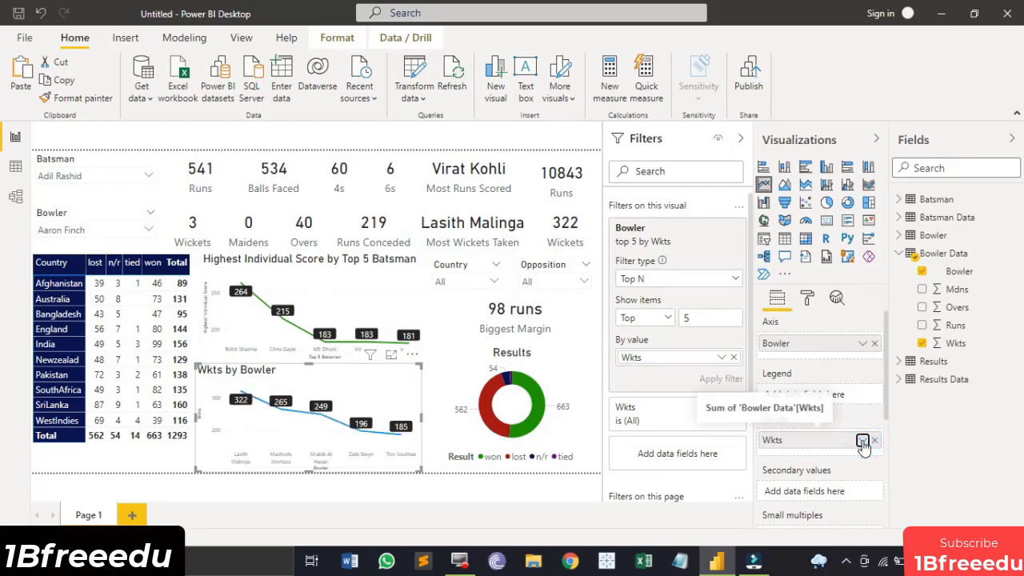
{"action": "left_click", "coordinate": [862, 442]}
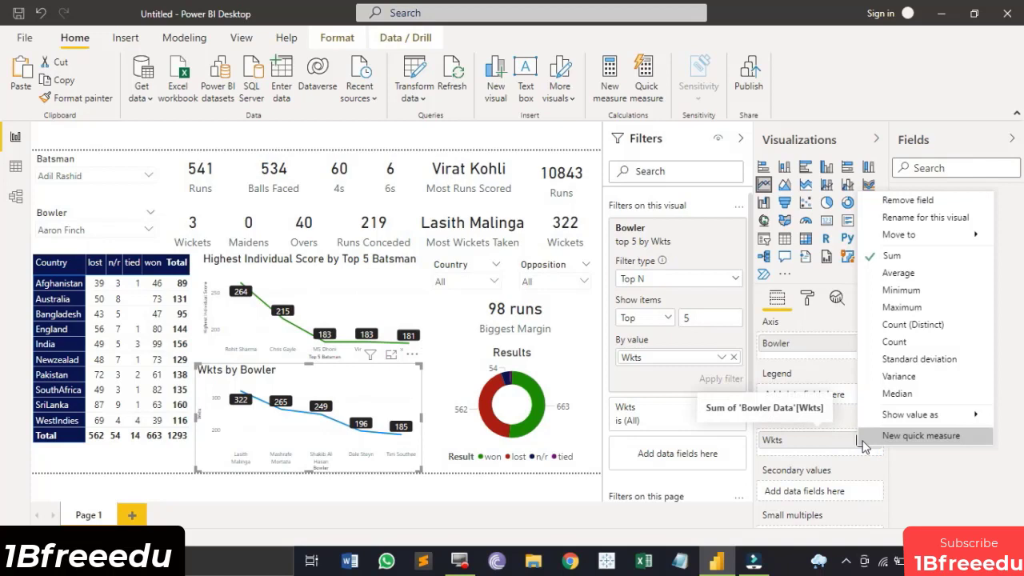
{"action": "left_click", "coordinate": [911, 309]}
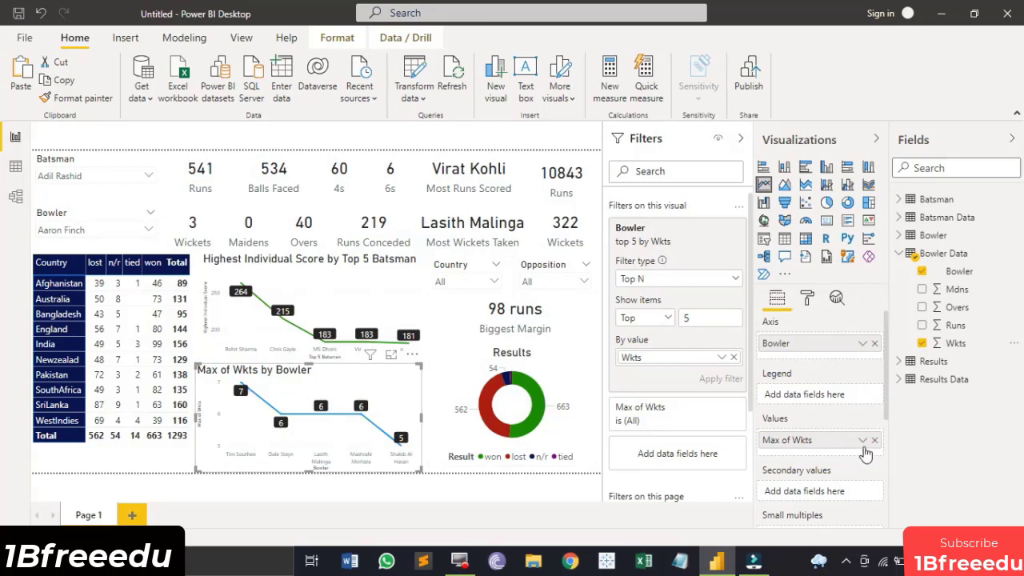
- Rename the lower line chart's Max of Wkts values field as Highest Wickets Taken in an Innings
{"action": "double_click", "coordinate": [822, 439]}
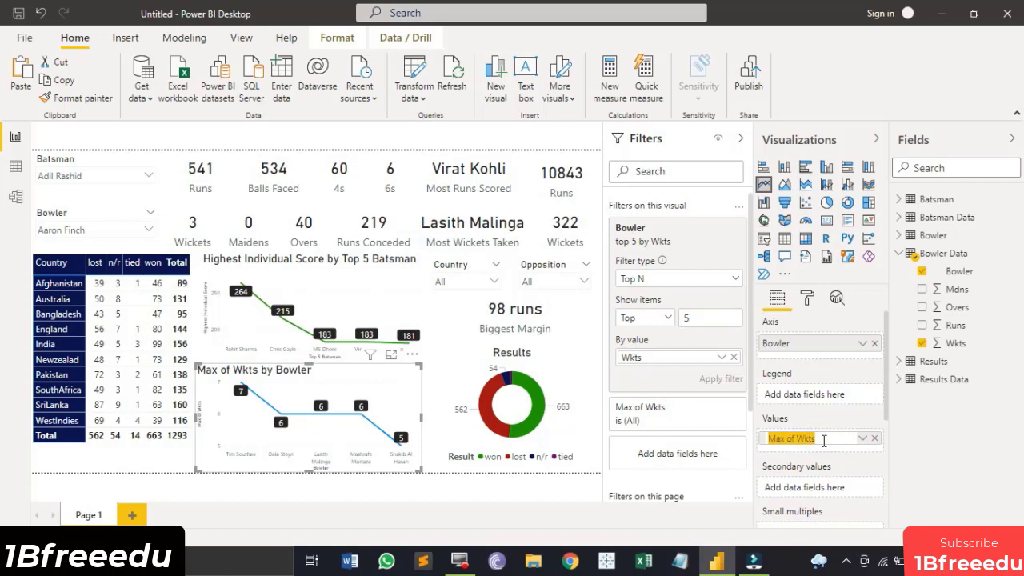
{"action": "type", "text": "Highest Wickets Tak"}
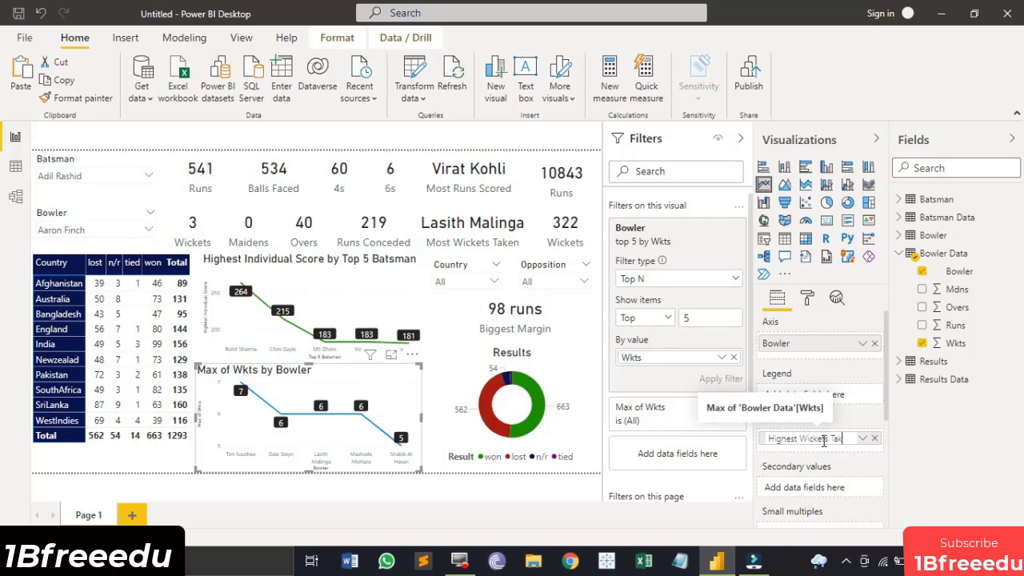
{"action": "type", "text": "en in an Innings"}
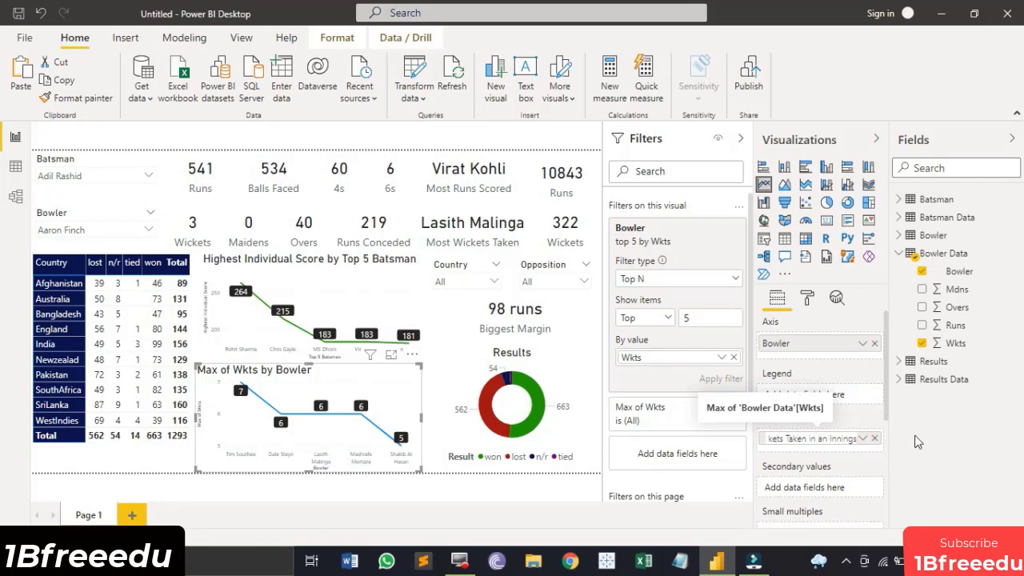
{"action": "left_click", "coordinate": [930, 435]}
- Rename the lower line chart's Bowler axis field as Top 5 Bowlers
{"action": "left_click", "coordinate": [796, 343]}
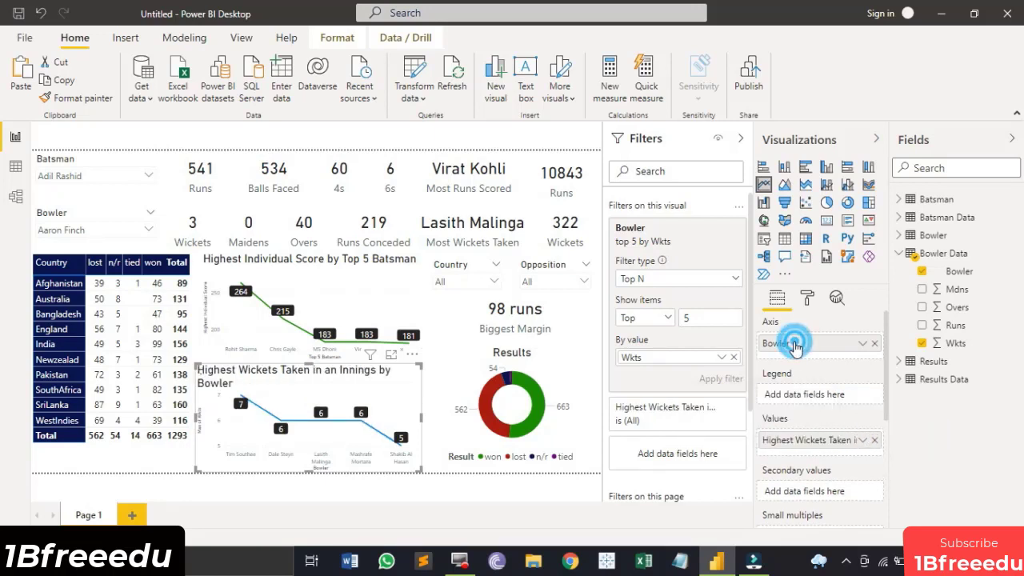
{"action": "left_click", "coordinate": [796, 343]}
{"action": "left_click", "coordinate": [769, 342]}
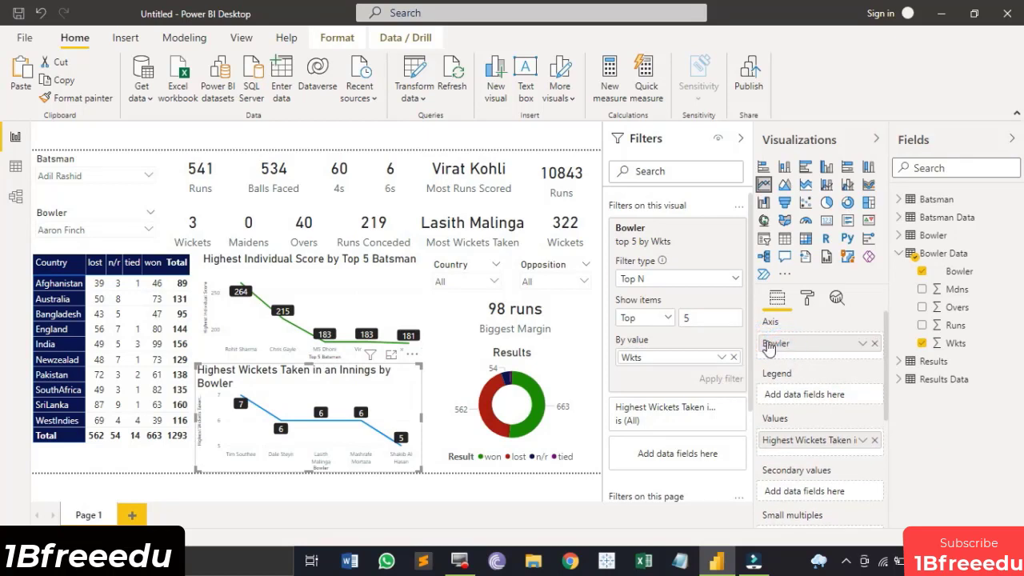
{"action": "double_click", "coordinate": [769, 342]}
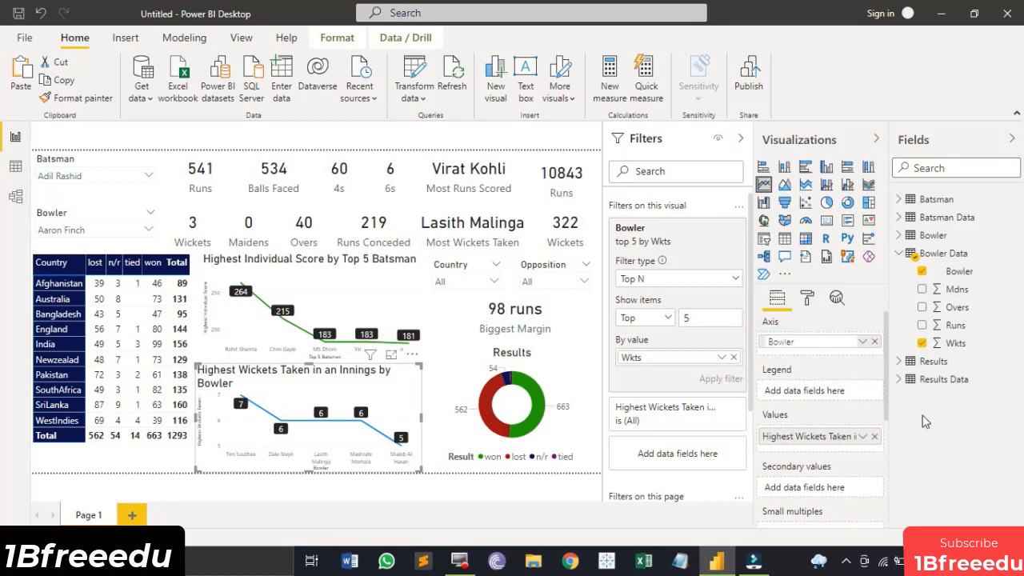
{"action": "double_click", "coordinate": [769, 342]}
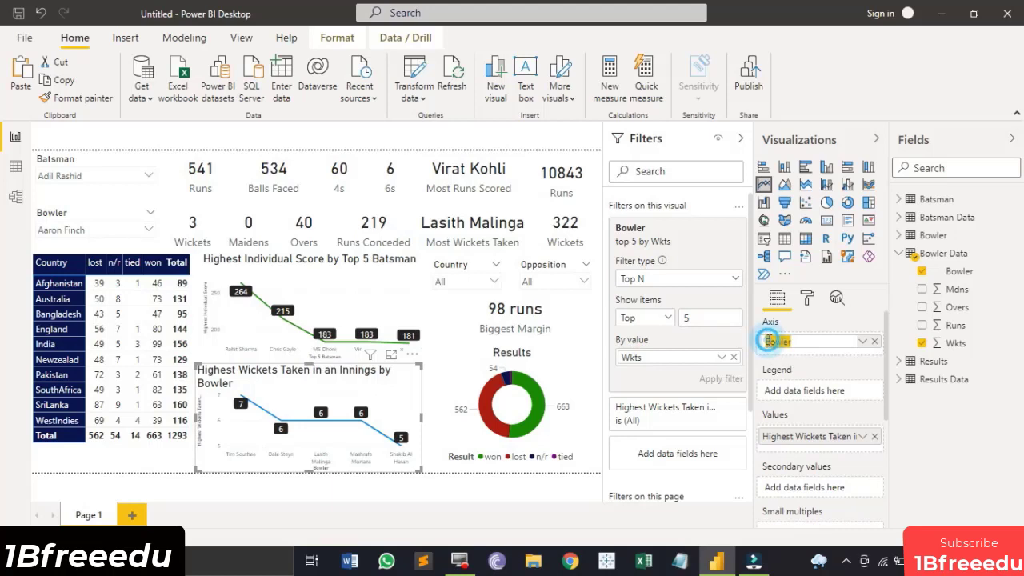
{"action": "key", "text": "BackSpace"}
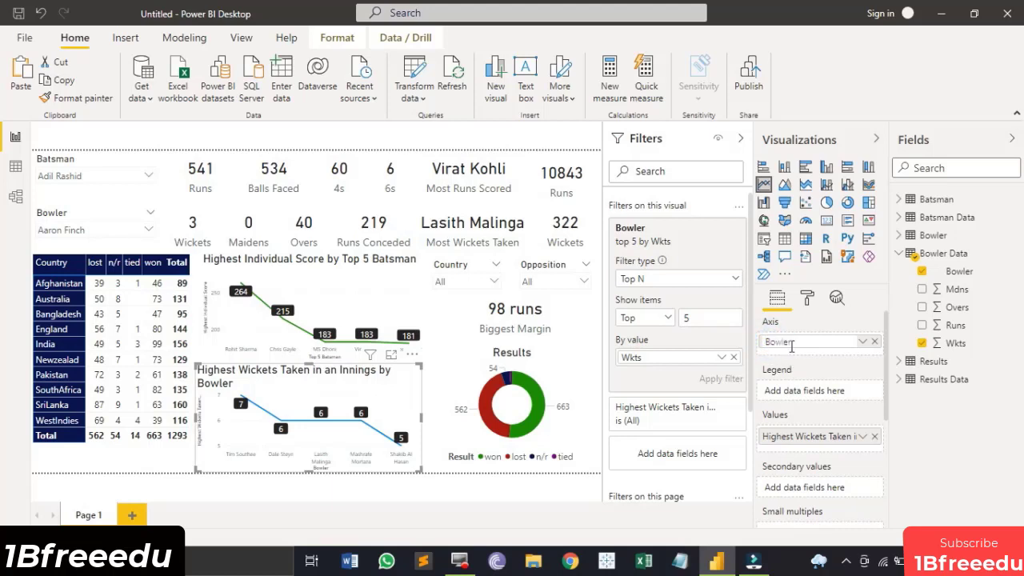
{"action": "type", "text": "Top Bowler"}
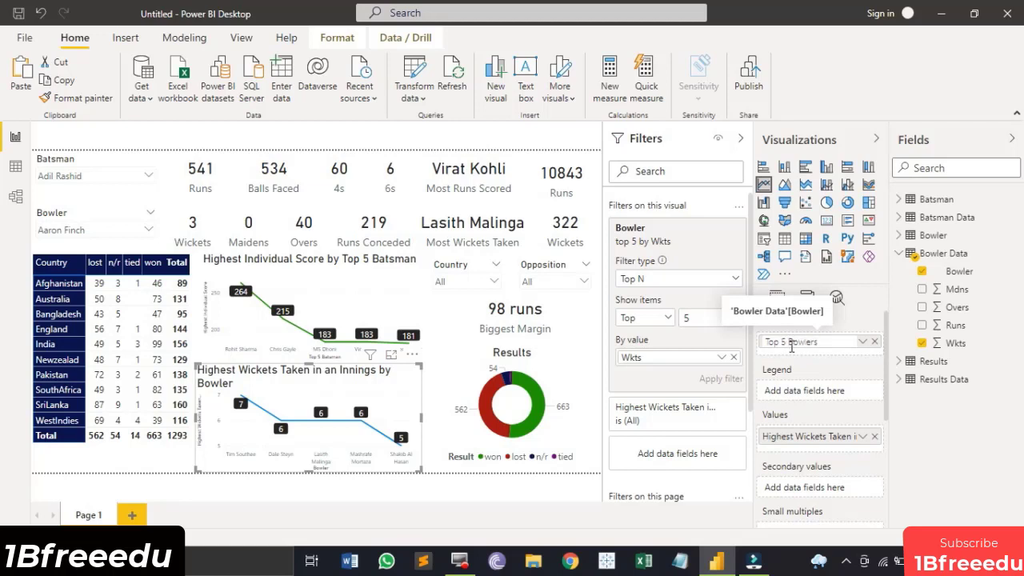
{"action": "key", "text": "Return"}
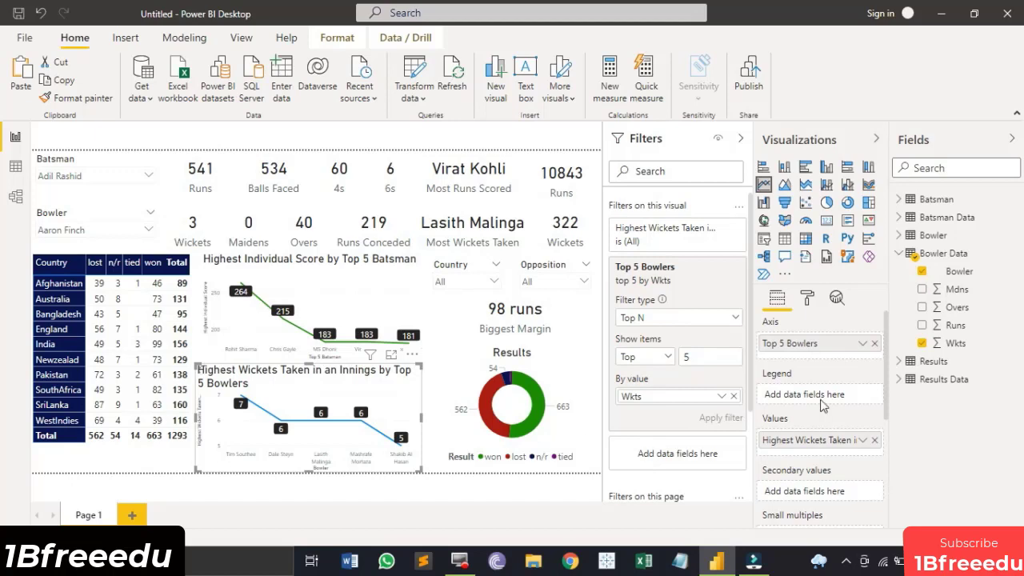
- Change the data color of the lower line chart's line to dark navy from the recent colors
{"action": "left_click", "coordinate": [810, 299]}
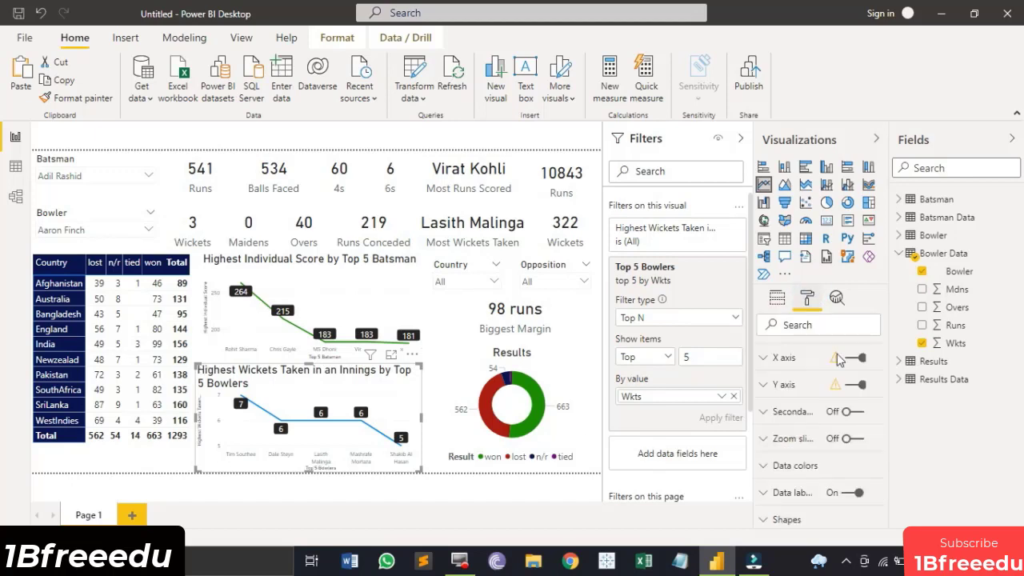
{"action": "left_click", "coordinate": [765, 467]}
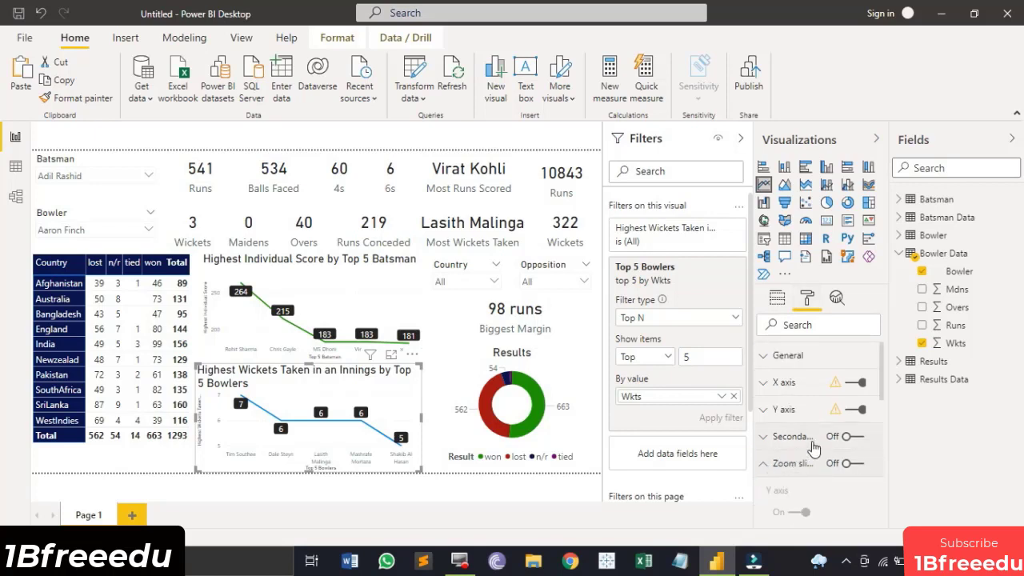
{"action": "scroll", "coordinate": [832, 483], "scroll_direction": "down", "scroll_amount": 1}
{"action": "scroll", "coordinate": [781, 456], "scroll_direction": "down", "scroll_amount": 2}
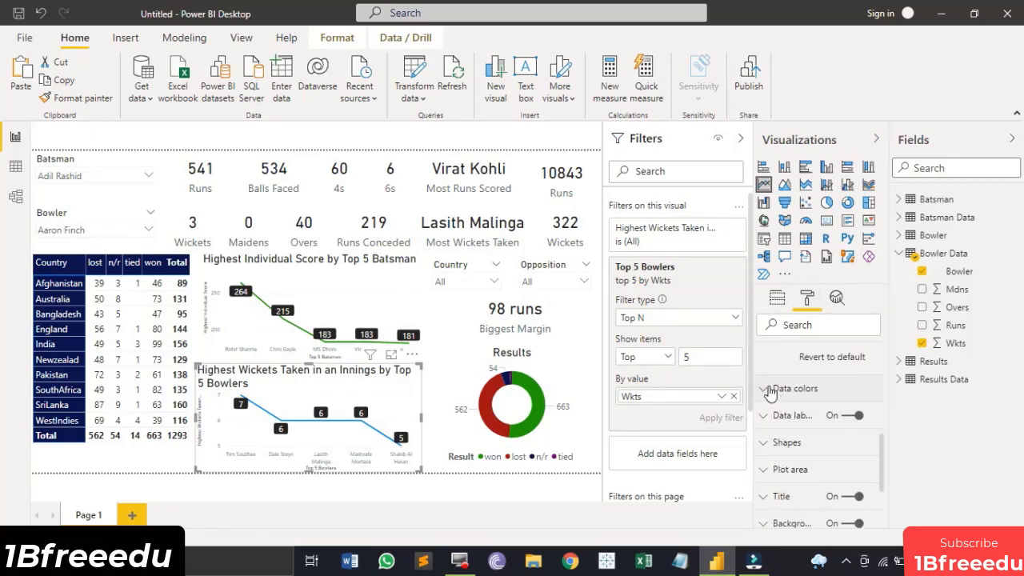
{"action": "left_click", "coordinate": [769, 390]}
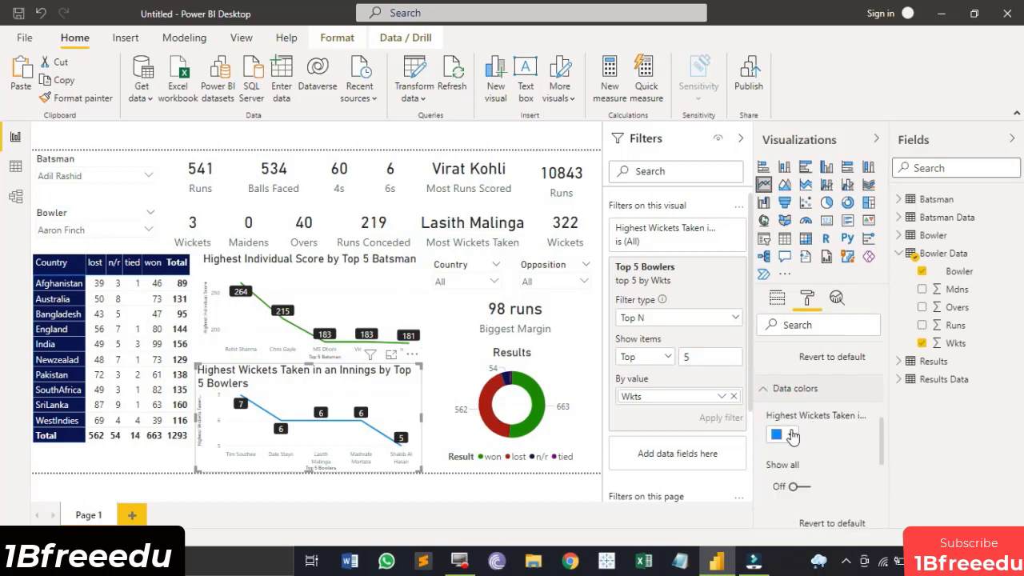
{"action": "left_click", "coordinate": [780, 435]}
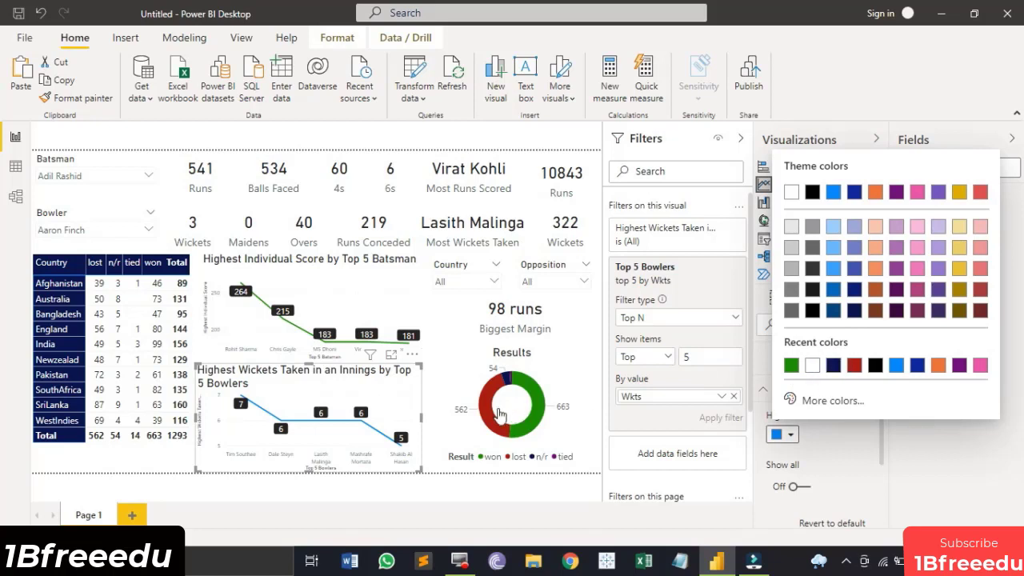
{"action": "left_click", "coordinate": [415, 429]}
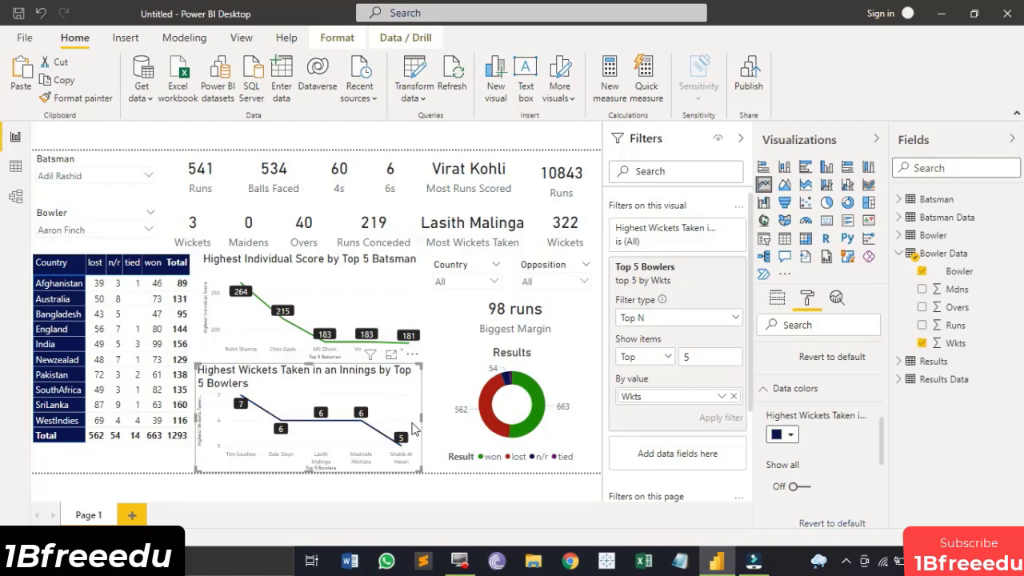
- Collapse the Filters, Visualizations and Fields panes to enlarge the report page, and deselect the chart
{"action": "left_click", "coordinate": [740, 139]}
{"action": "left_click", "coordinate": [877, 139]}
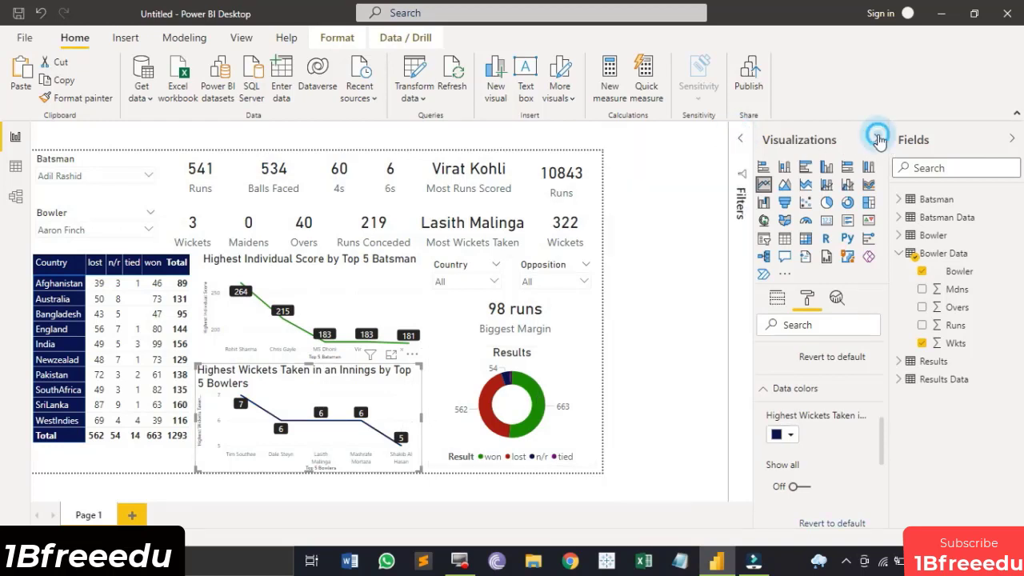
{"action": "left_click", "coordinate": [1014, 141]}
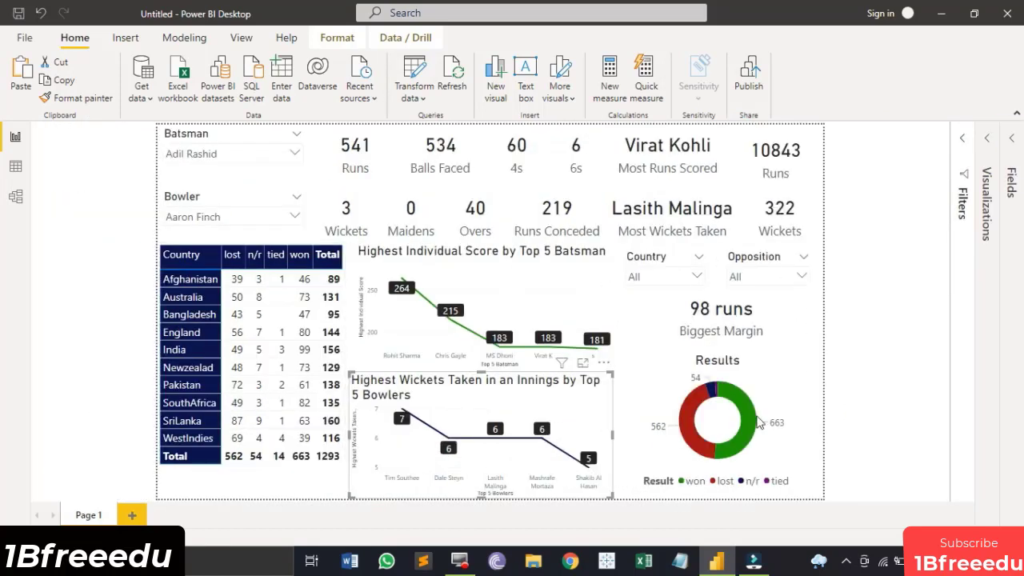
{"action": "left_click", "coordinate": [884, 344]}
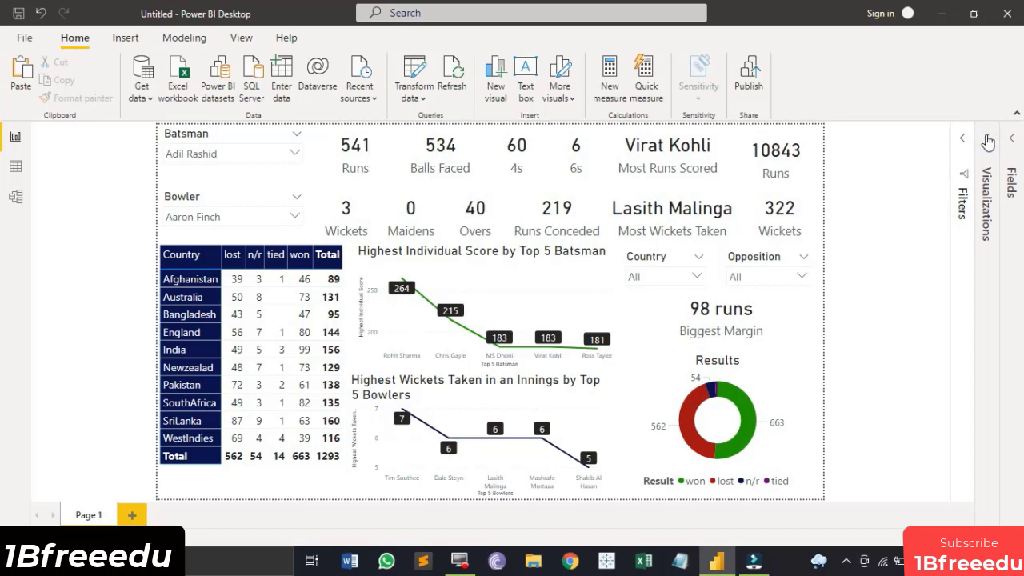
- Review the page background's color, transparency and image options
{"action": "left_click", "coordinate": [988, 142]}
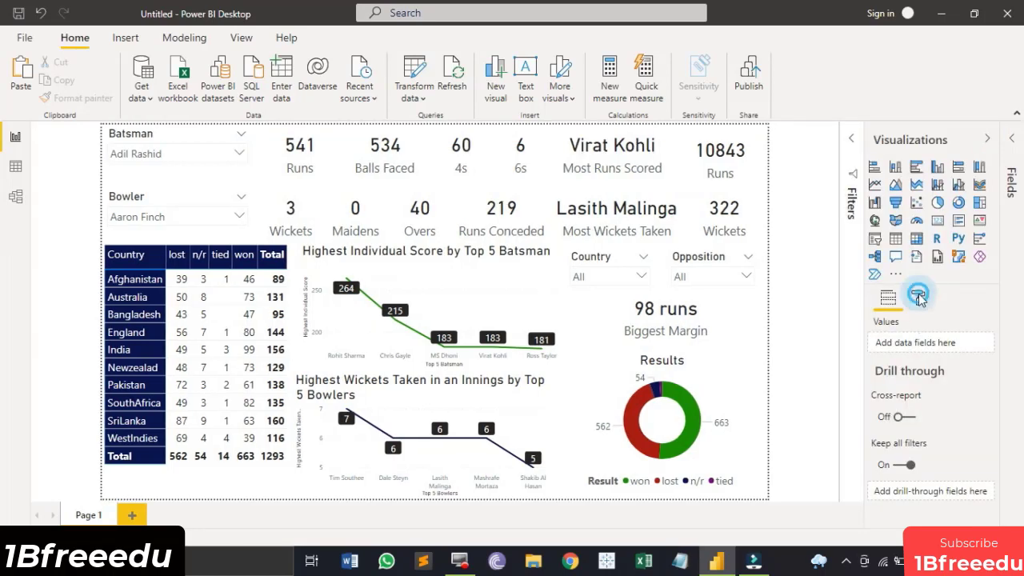
{"action": "left_click", "coordinate": [919, 298]}
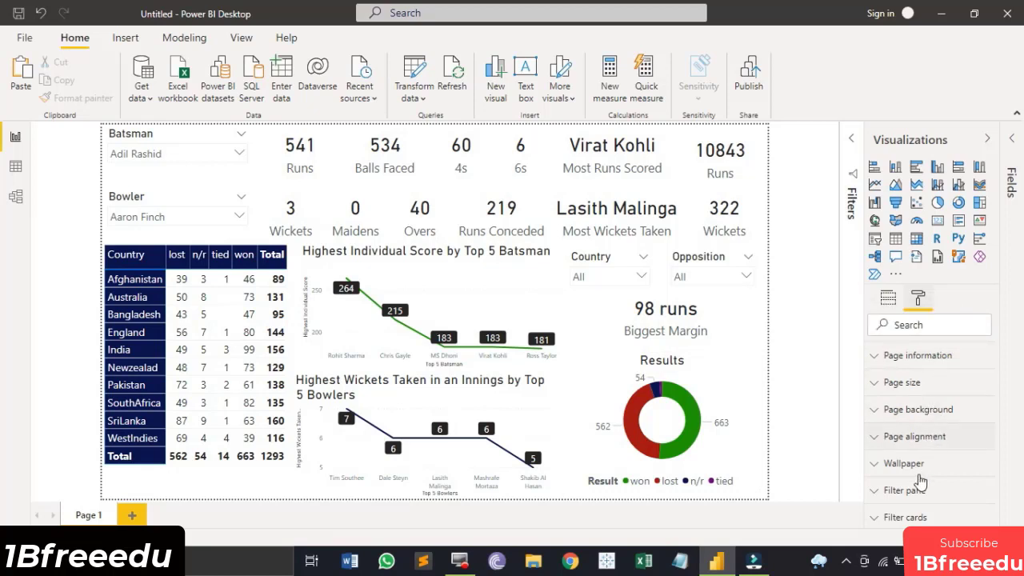
{"action": "left_click", "coordinate": [945, 409]}
{"action": "scroll", "coordinate": [949, 412], "scroll_direction": "down", "scroll_amount": 2}
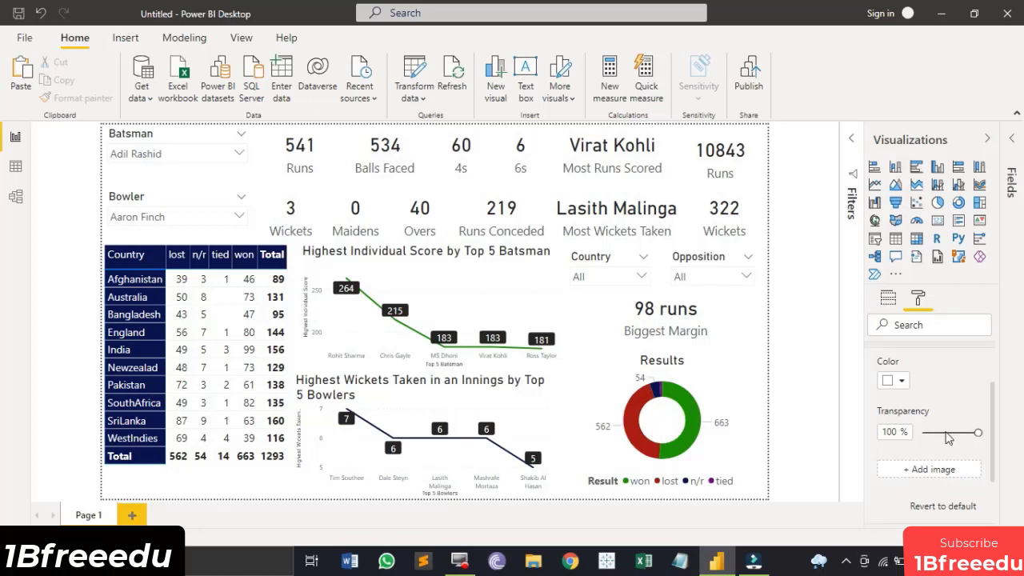
{"action": "left_click", "coordinate": [989, 141]}
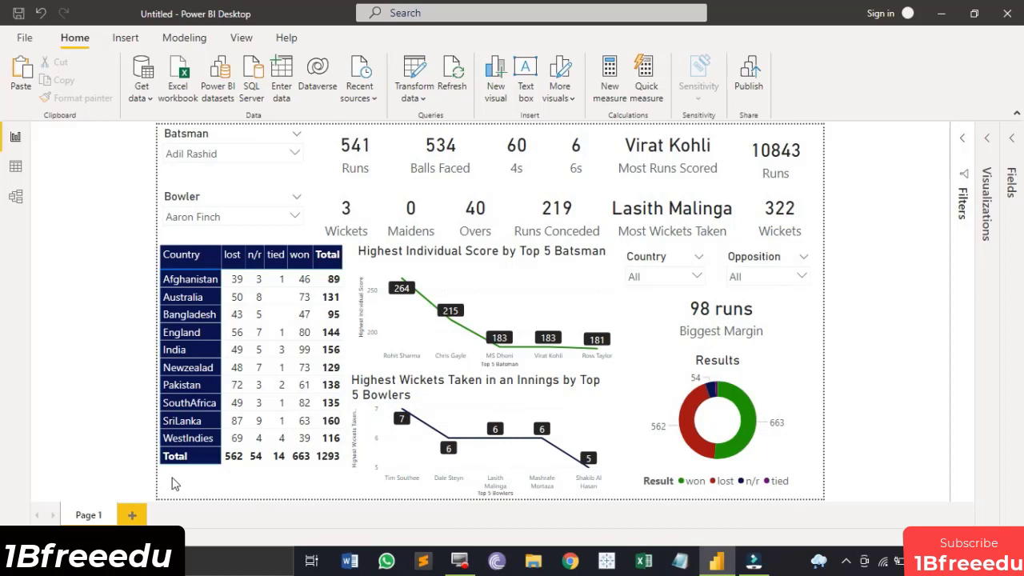
- Insert a rounded rectangle and fit it as a thin horizontal bar just below the country results matrix
{"action": "left_click", "coordinate": [120, 38]}
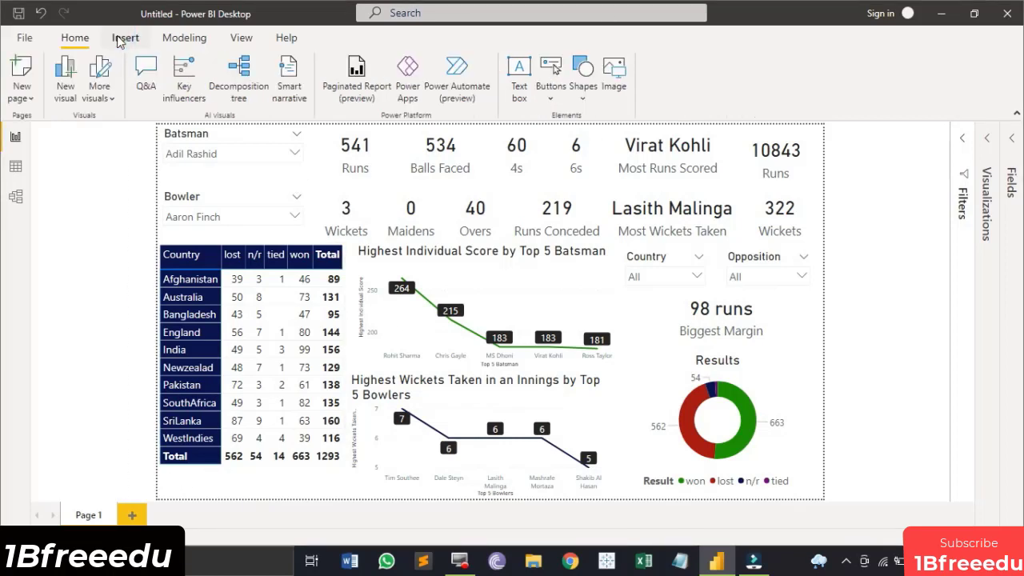
{"action": "left_click", "coordinate": [584, 95]}
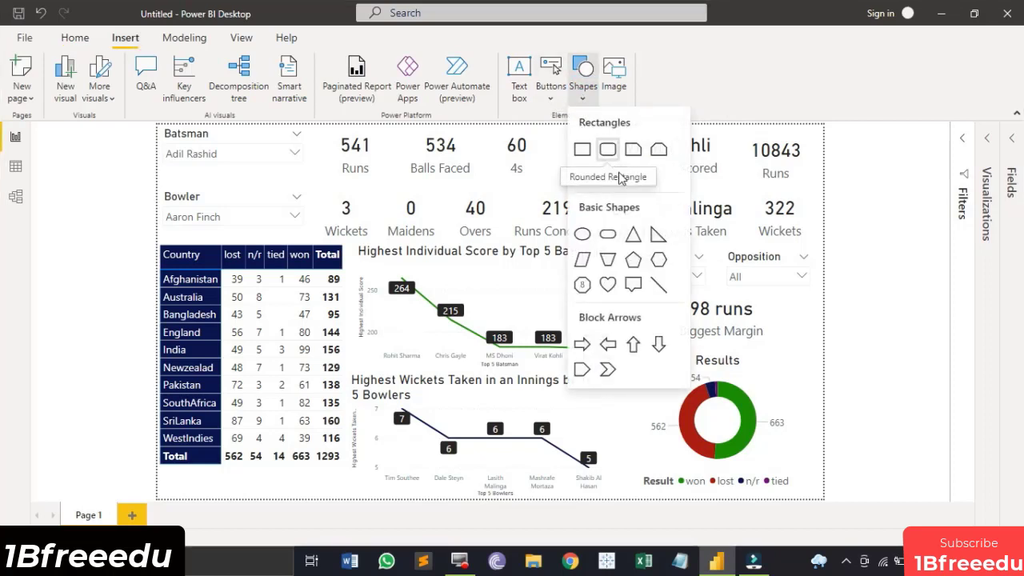
{"action": "left_click", "coordinate": [608, 152]}
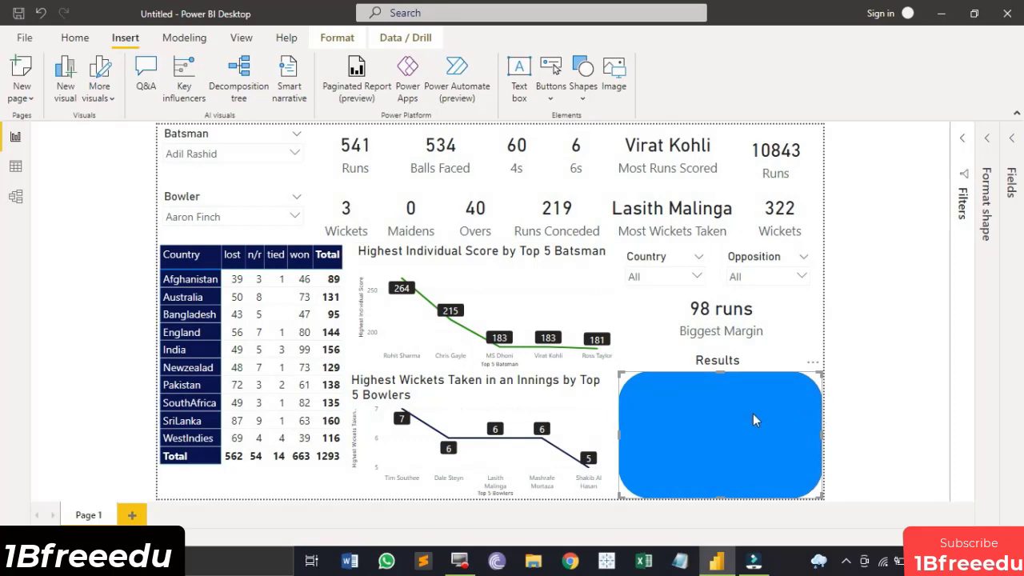
{"action": "left_click_drag", "start_coordinate": [808, 376], "coordinate": [272, 441]}
{"action": "left_click_drag", "start_coordinate": [264, 372], "coordinate": [240, 480]}
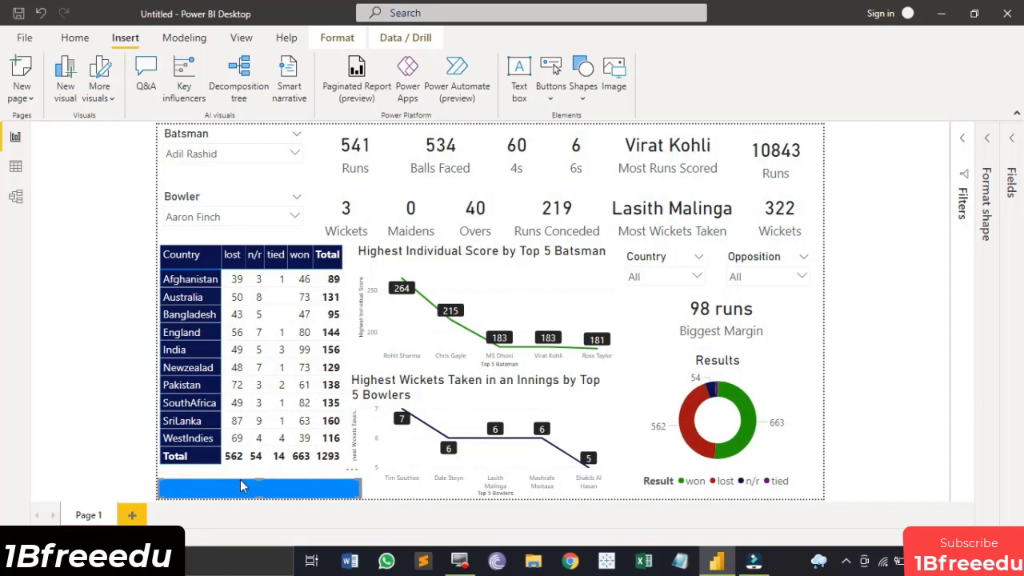
{"action": "key", "text": "Up"}
{"action": "key", "text": "Up"}
{"action": "key", "text": "Up"}
{"action": "key", "text": "Up"}
{"action": "key", "text": "Up"}
{"action": "key", "text": "Up"}
{"action": "key", "text": "Up"}
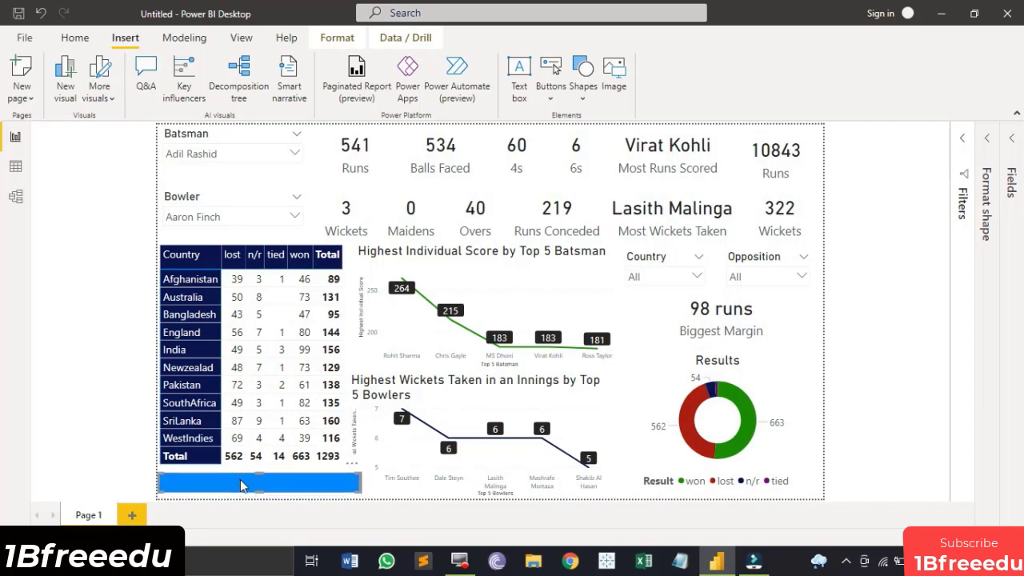
- Fill the bar below the matrix with the dark navy used in the matrix headers
{"action": "left_click", "coordinate": [990, 141]}
{"action": "left_click", "coordinate": [991, 142]}
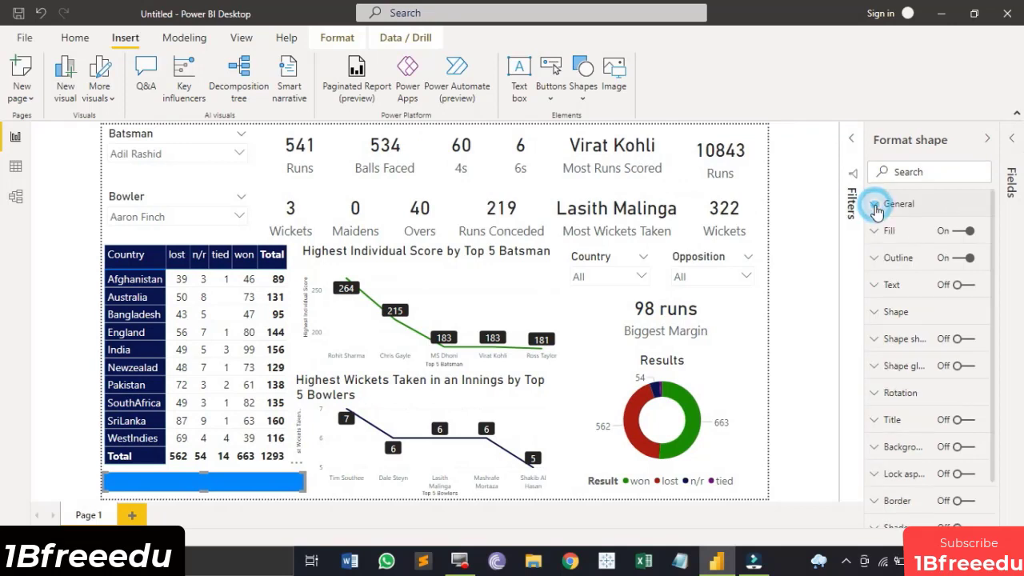
{"action": "left_click", "coordinate": [877, 206]}
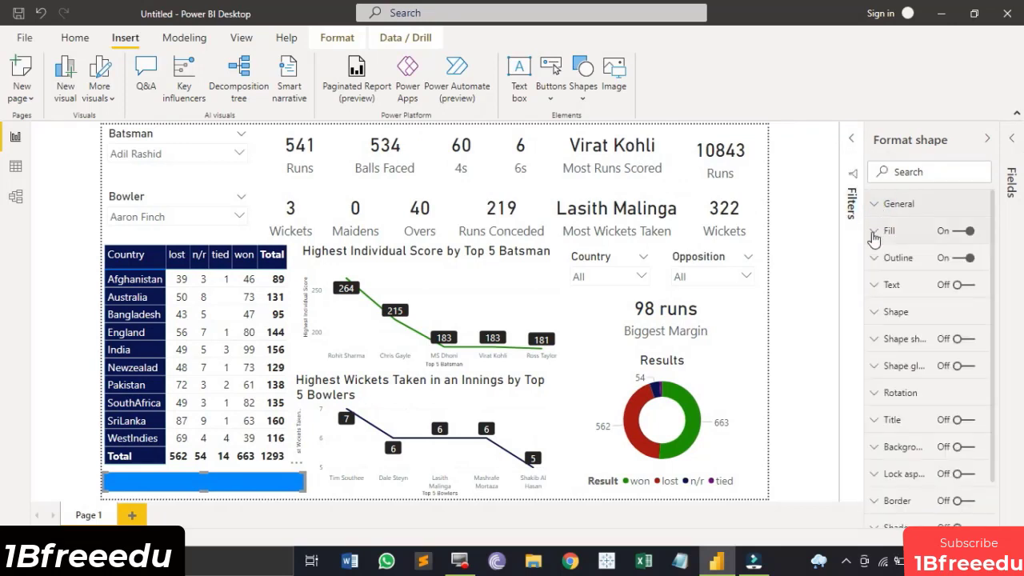
{"action": "left_click", "coordinate": [875, 230]}
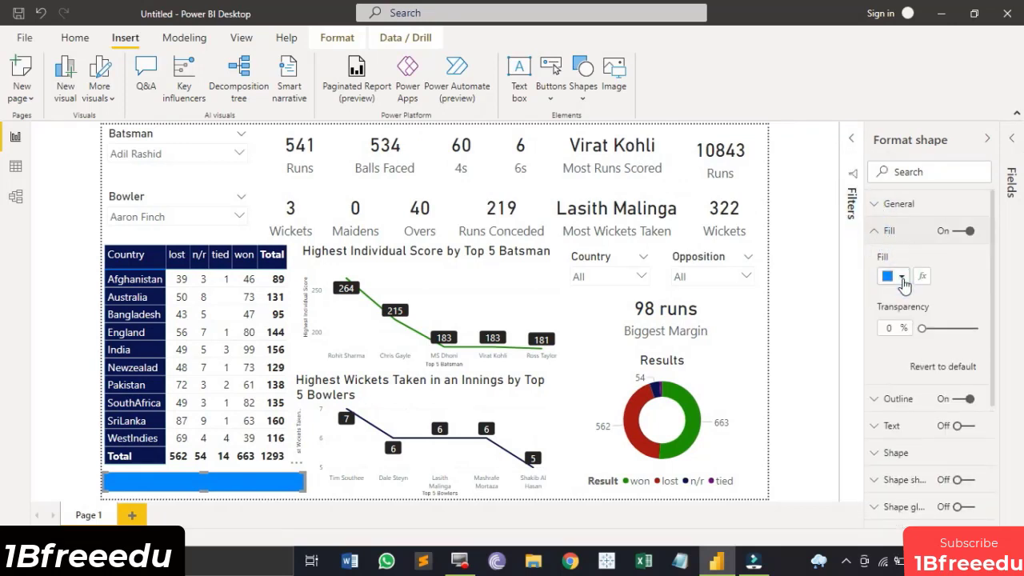
{"action": "left_click", "coordinate": [902, 278]}
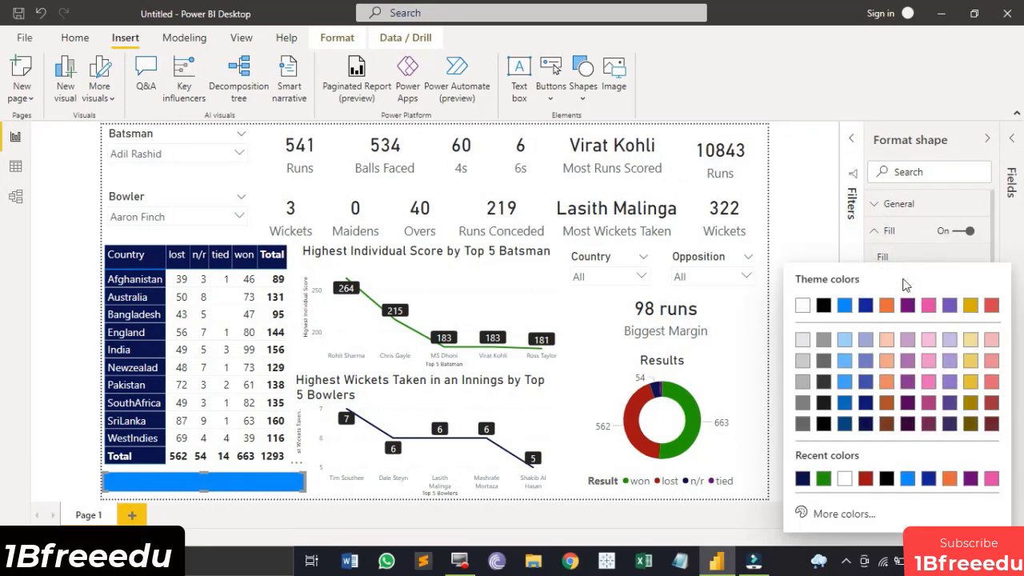
{"action": "left_click", "coordinate": [803, 479]}
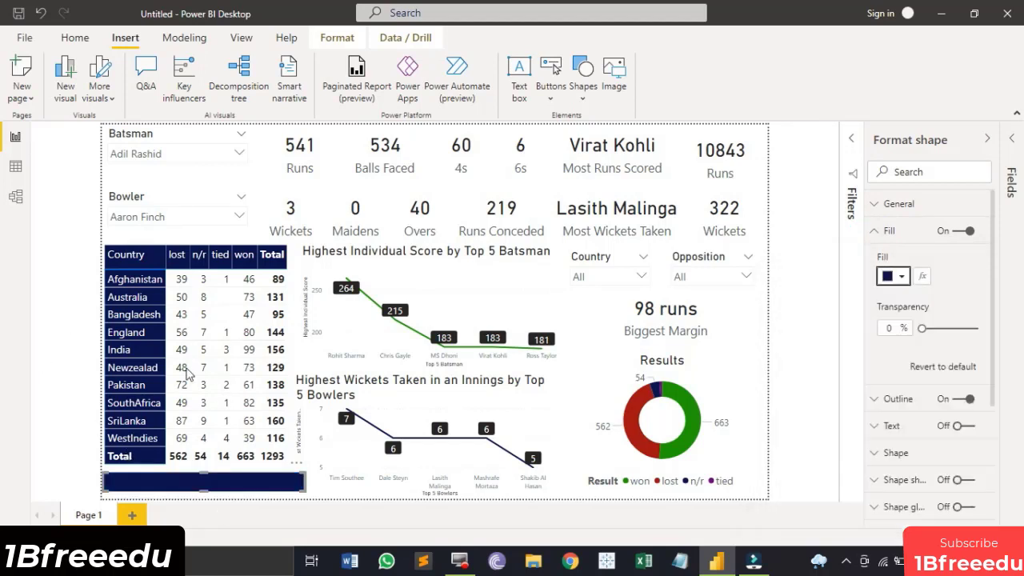
{"action": "left_click", "coordinate": [890, 231]}
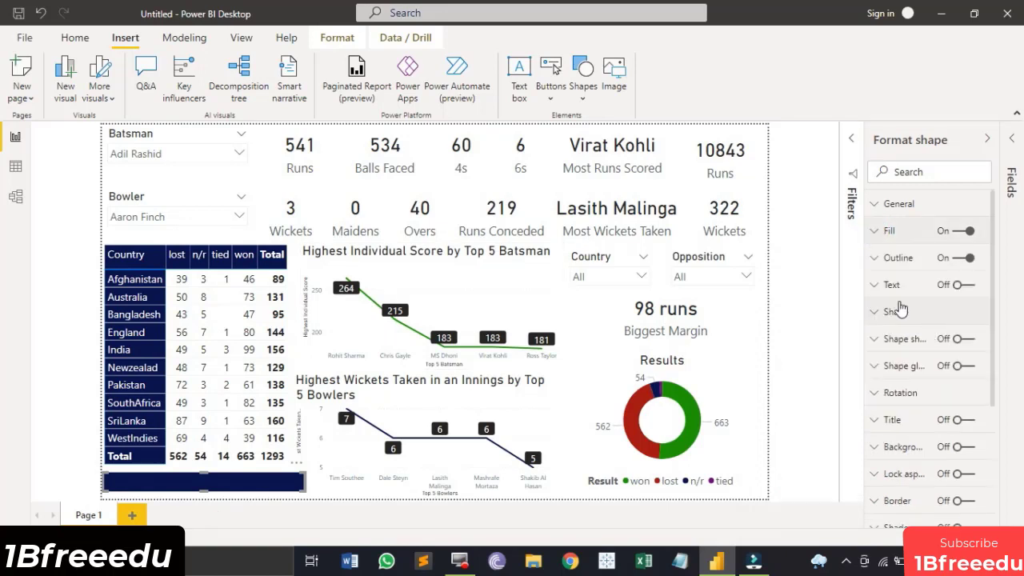
- Enable text on the navy bar below the matrix and enter the caption "Cricket World Cup Data Analysis"
{"action": "left_click", "coordinate": [961, 285]}
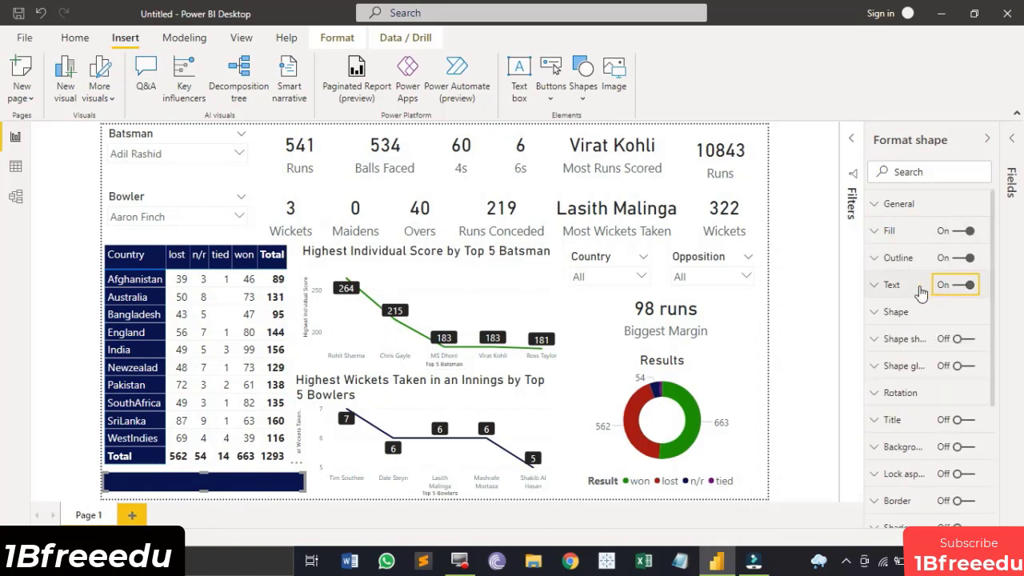
{"action": "left_click", "coordinate": [912, 298]}
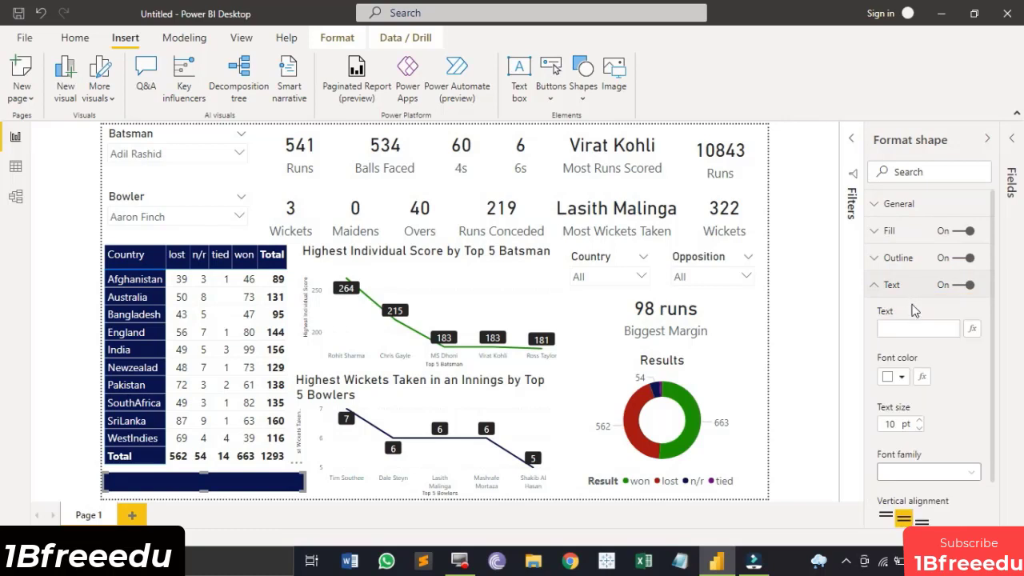
{"action": "left_click", "coordinate": [921, 327]}
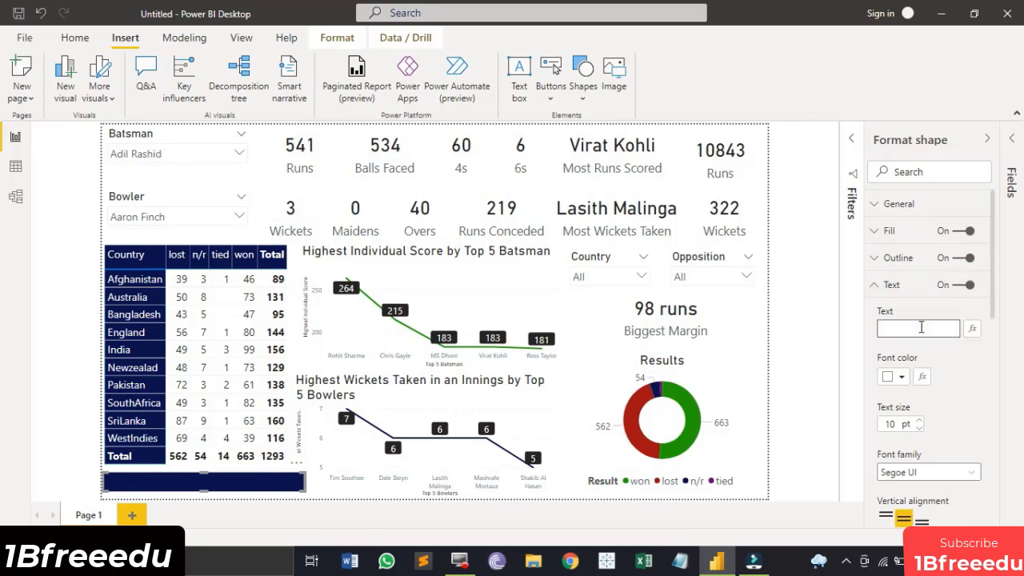
{"action": "type", "text": "Cricket World C"}
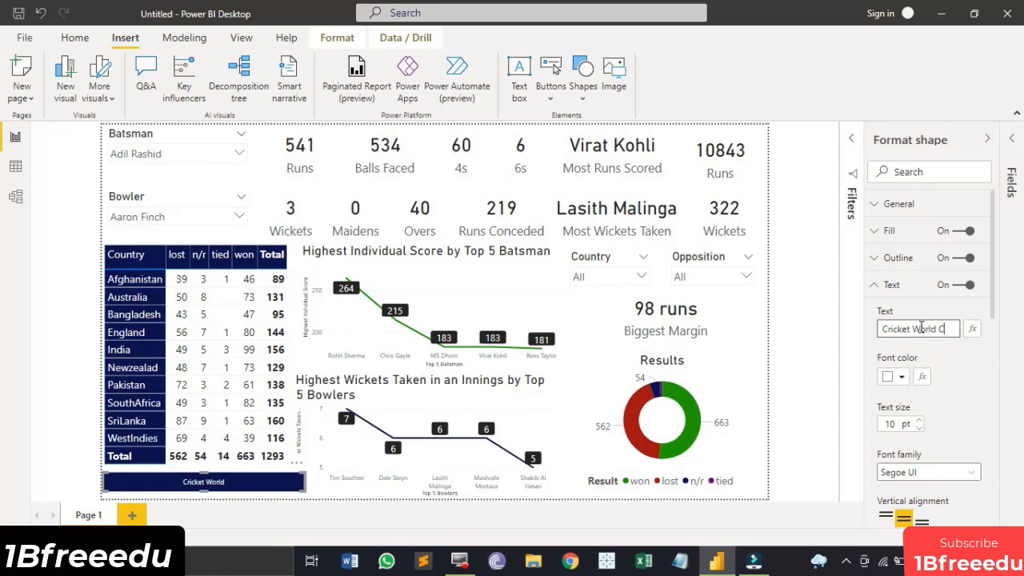
{"action": "type", "text": "up Data"}
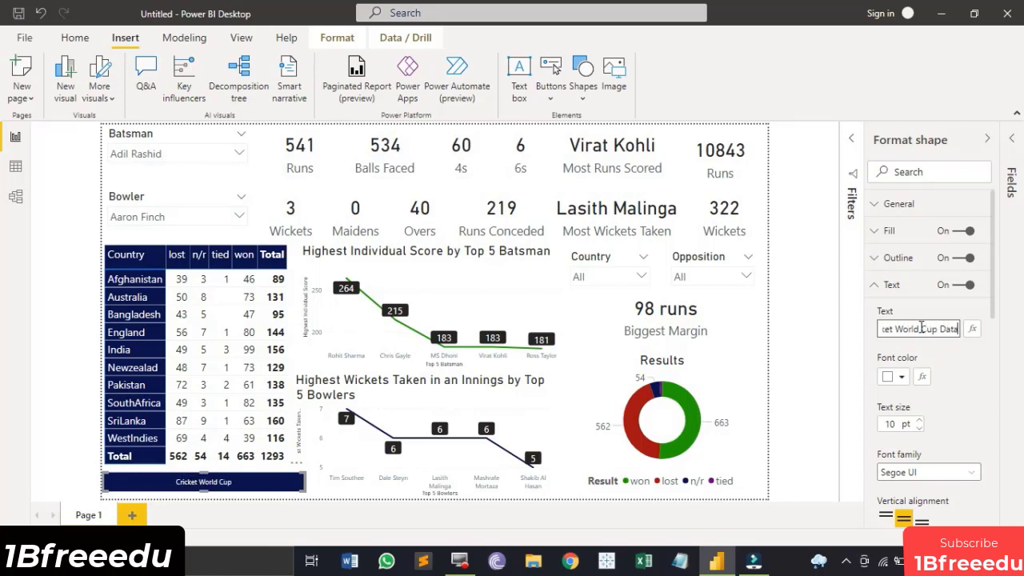
{"action": "type", "text": " Analysis"}
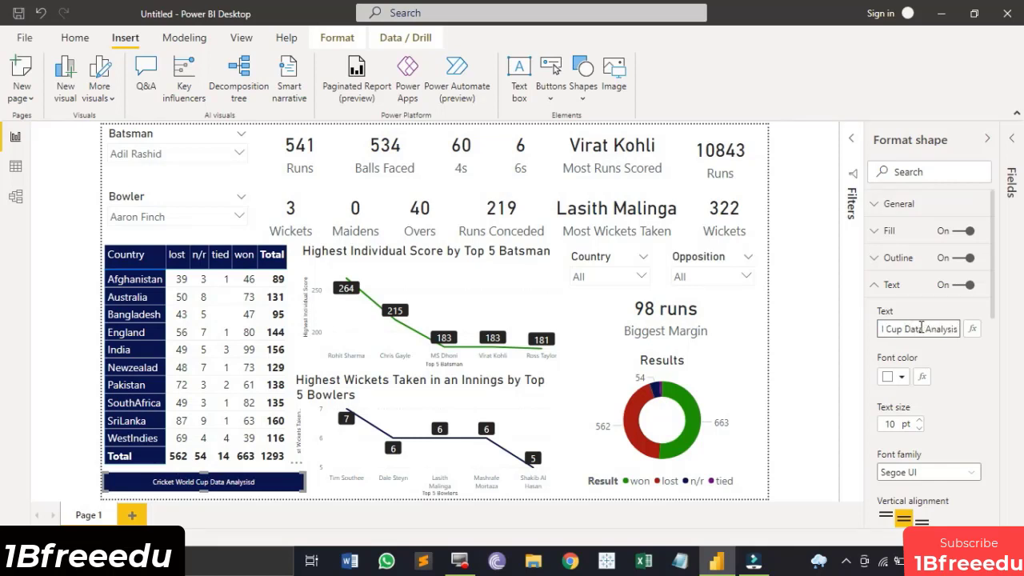
- Try a 20 pt text size for the bar's caption, settle on 18 pt, and close the shape formatting options
{"action": "double_click", "coordinate": [896, 425]}
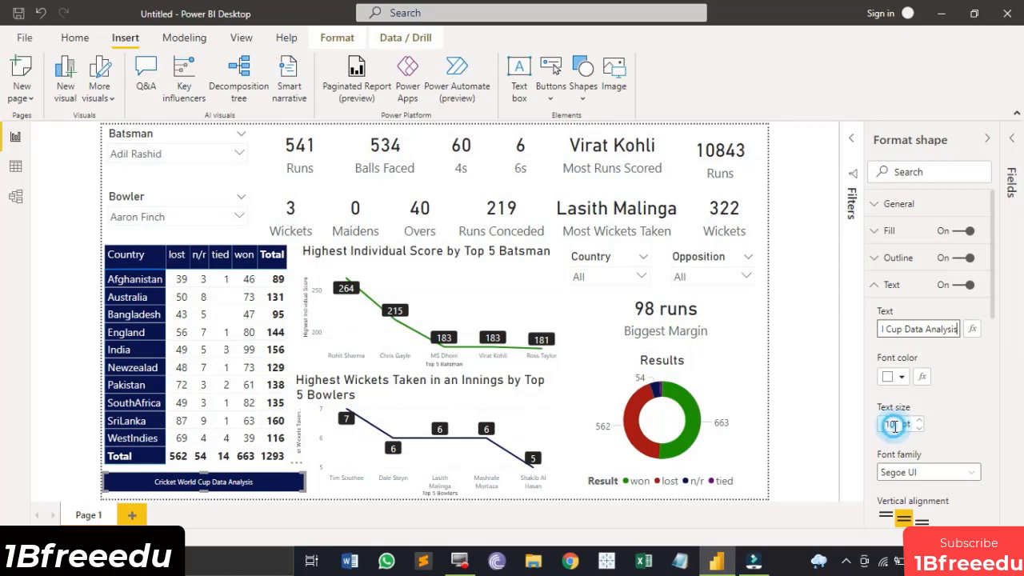
{"action": "type", "text": "20"}
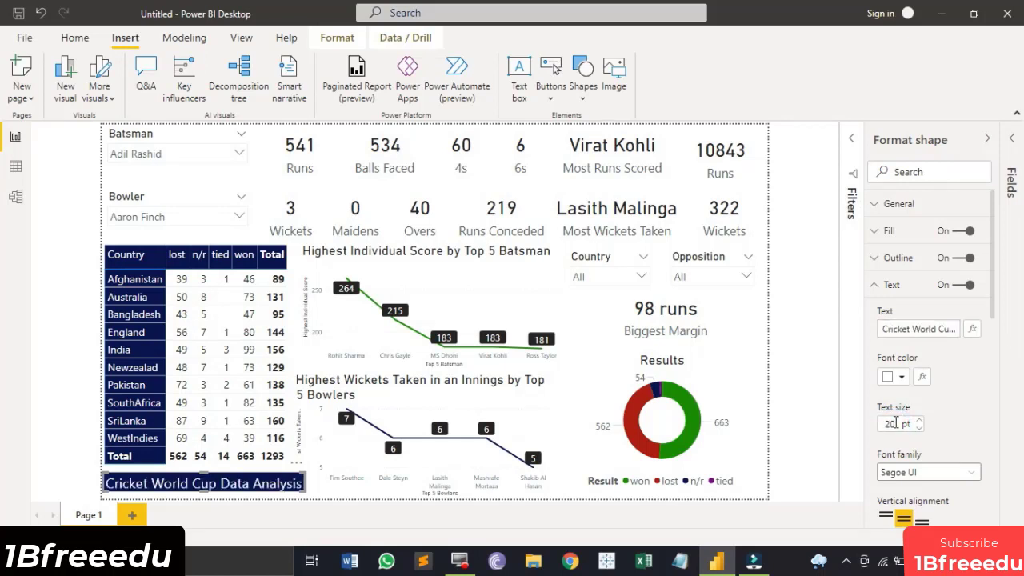
{"action": "double_click", "coordinate": [880, 426]}
{"action": "type", "text": "18"}
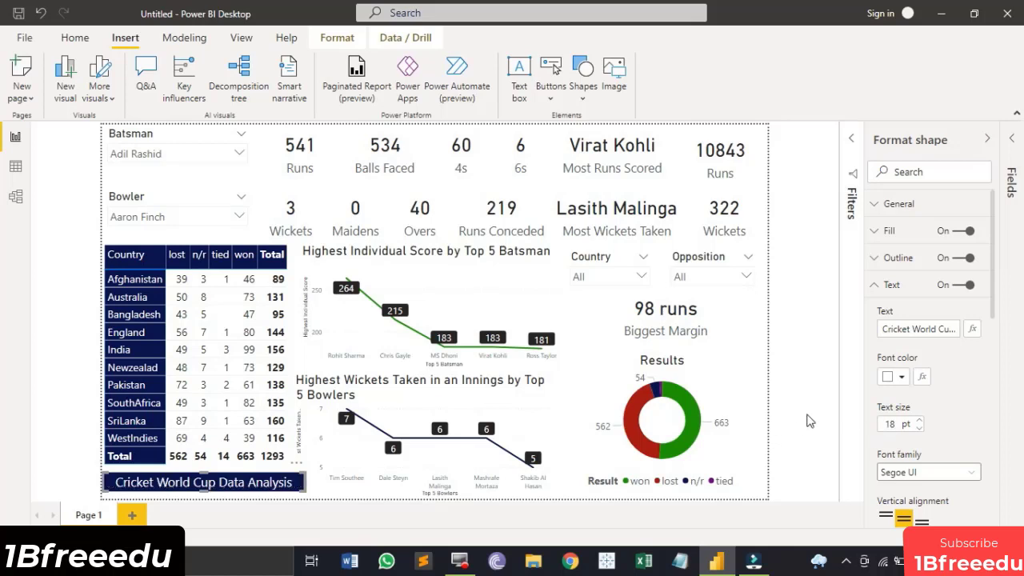
{"action": "left_click", "coordinate": [990, 141]}
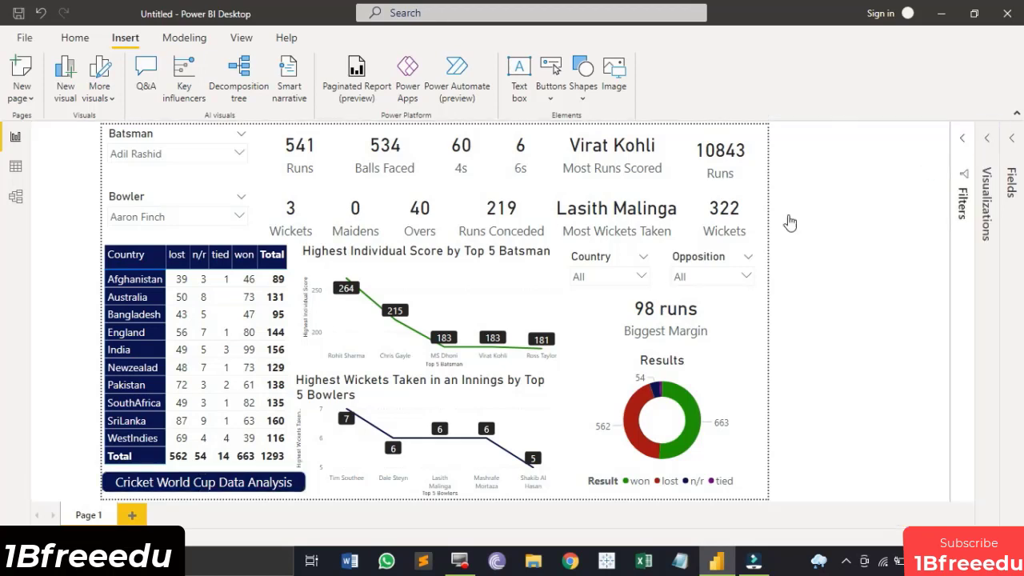